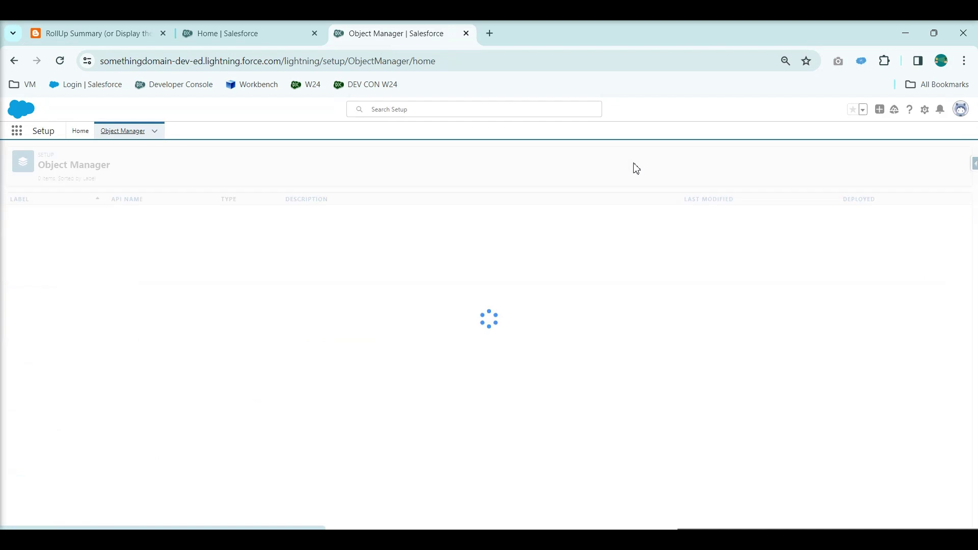
# Step: Find the Lead object in Object Manager and open its Fields & Relationships
pyautogui.click(790, 159)
pyautogui.write('Lead')
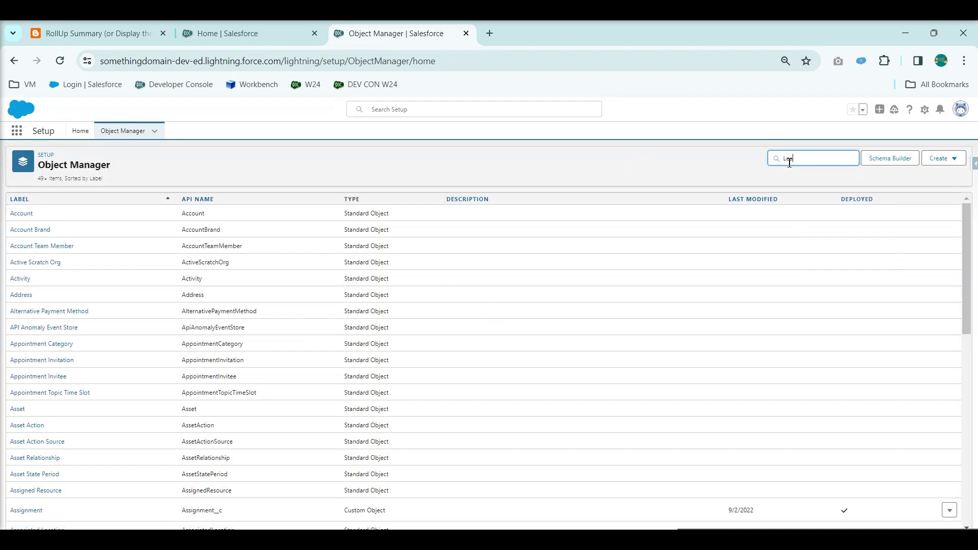
pyautogui.click(16, 215)
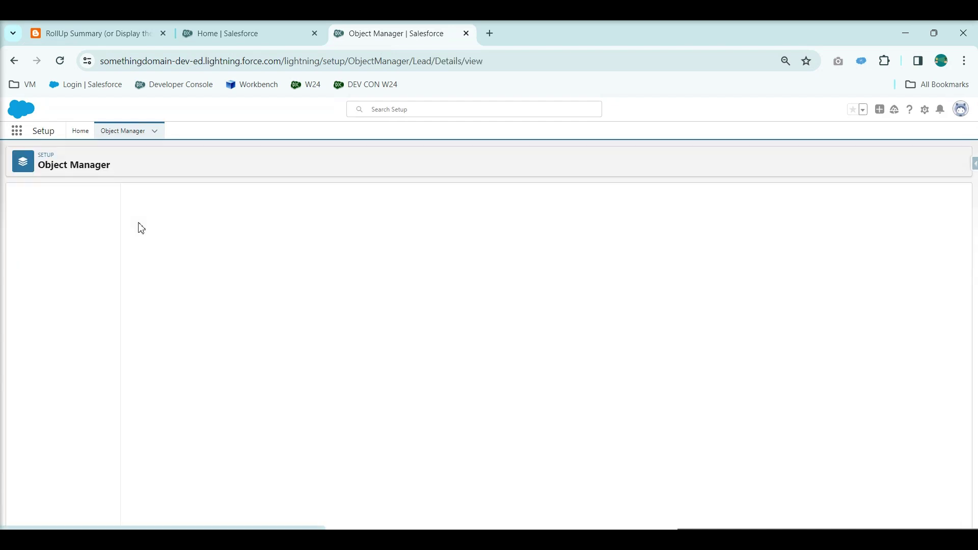
pyautogui.hotkey('ctrl', '+')
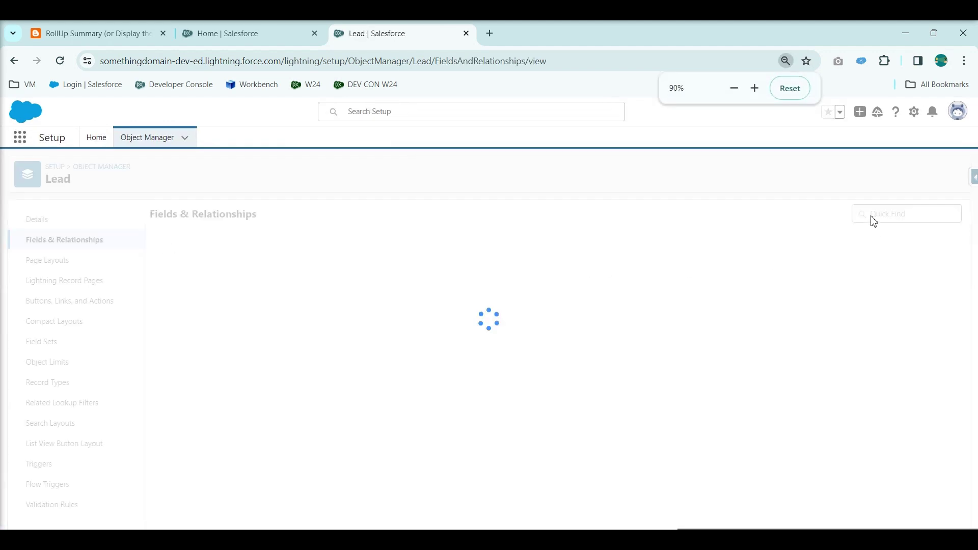
# Step: Start a new custom field on the Lead object with the Number data type
pyautogui.click(645, 216)
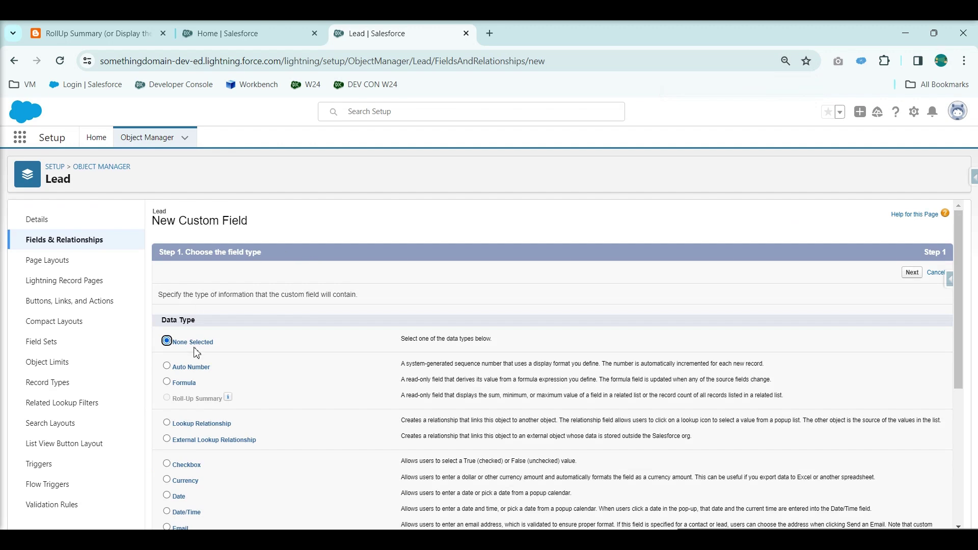
pyautogui.scroll(-5, 196, 350)
pyautogui.scroll(1, 193, 350)
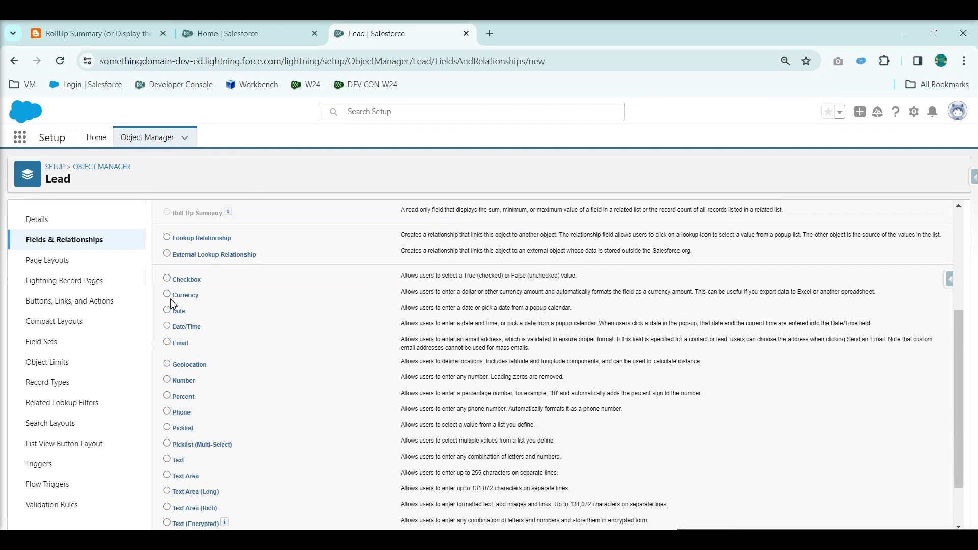
pyautogui.scroll(4, 320, 395)
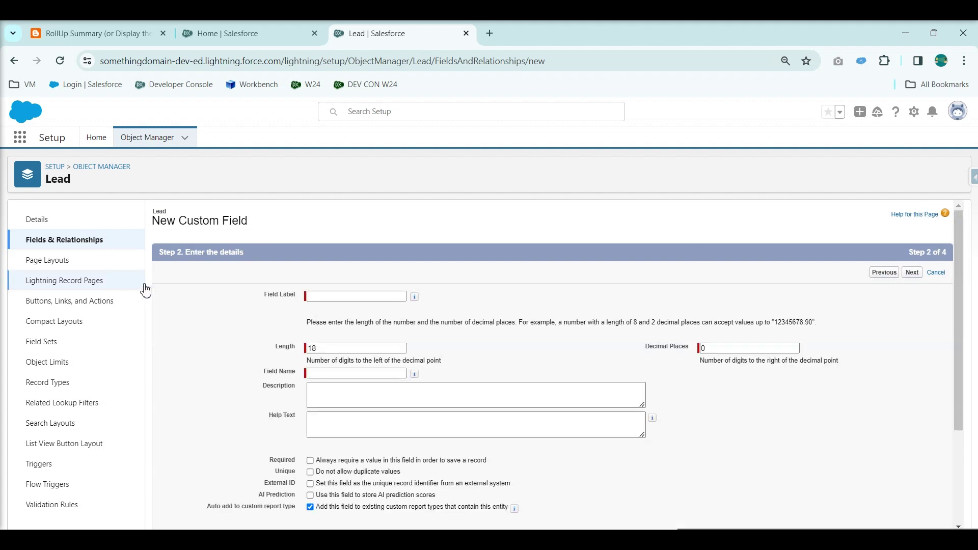
# Step: Label the new number field Logs Count, keeping the default length and decimal places
pyautogui.click(339, 297)
pyautogui.write('Logs Count')
pyautogui.click(503, 313)
pyautogui.click(394, 301)
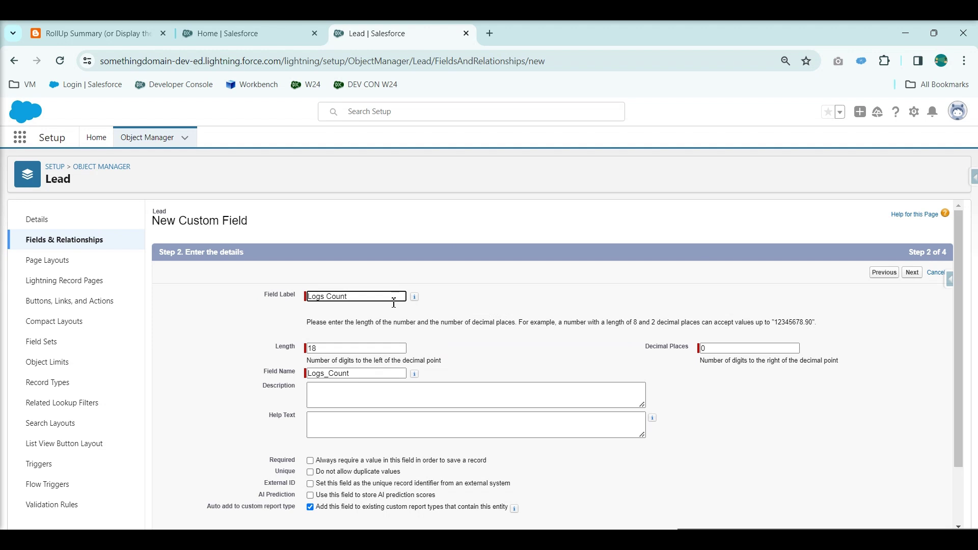
pyautogui.click(312, 360)
pyautogui.scroll(-2, 504, 370)
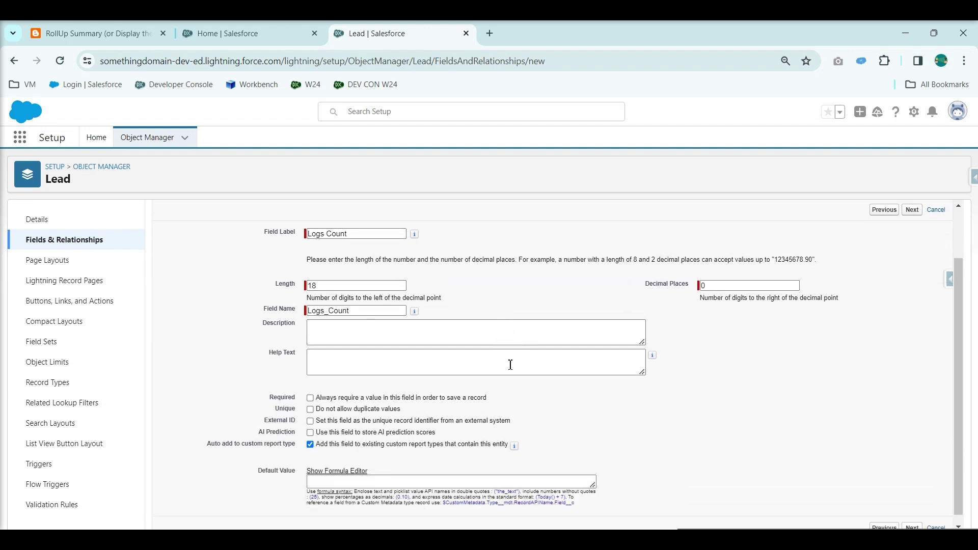
# Step: Accept the default field-level security and page layouts and save the Logs Count field
pyautogui.click(912, 520)
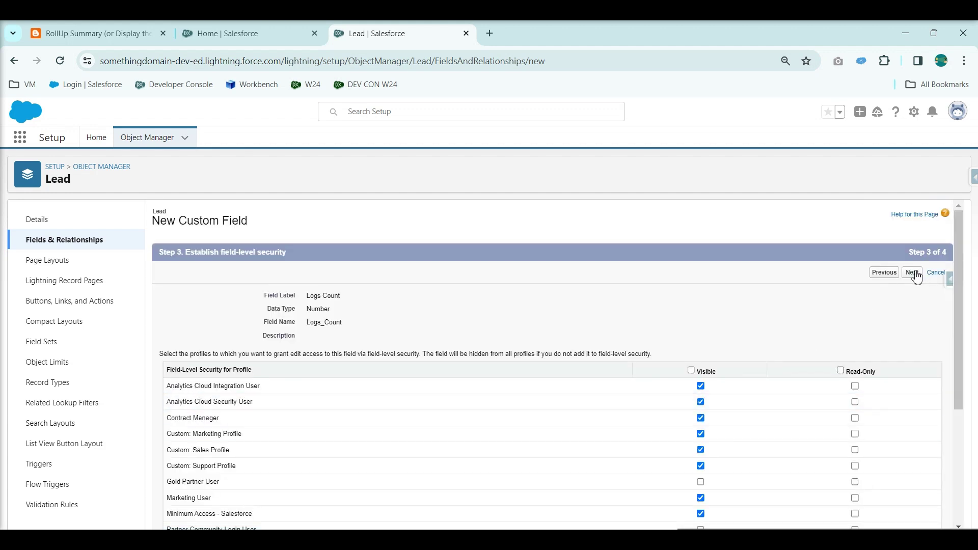
pyautogui.click(912, 273)
pyautogui.click(919, 274)
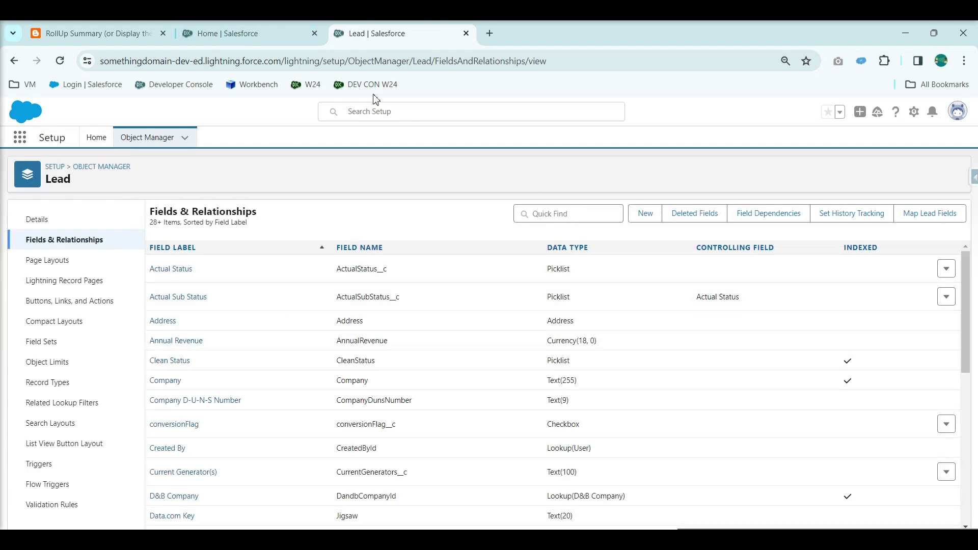
# Step: Consult the tutorial post's On Create or Update section and create a new record-triggered flow from a separate Setup page
pyautogui.click(103, 36)
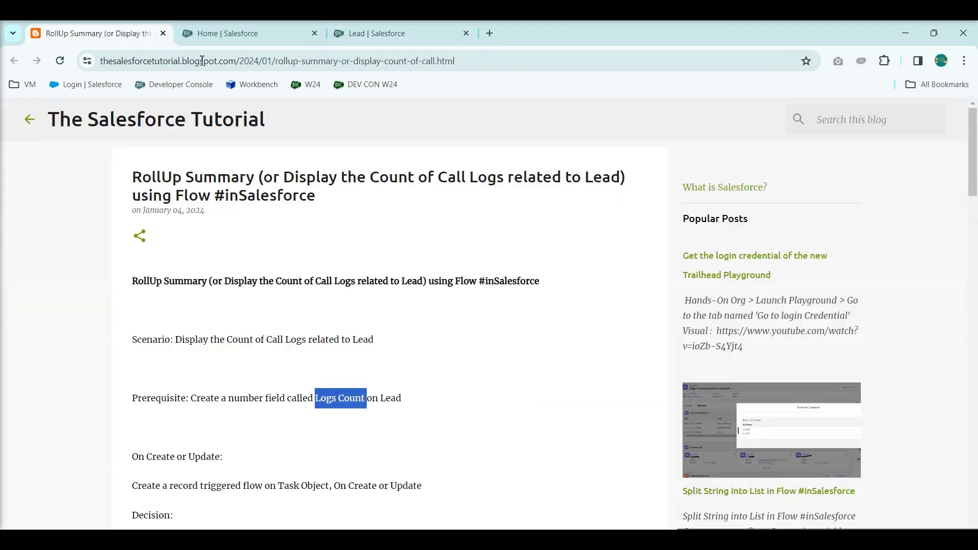
pyautogui.click(357, 362)
pyautogui.scroll(-4, 356, 359)
pyautogui.moveTo(147, 267); pyautogui.dragTo(243, 295)
pyautogui.click(242, 303)
pyautogui.click(377, 33)
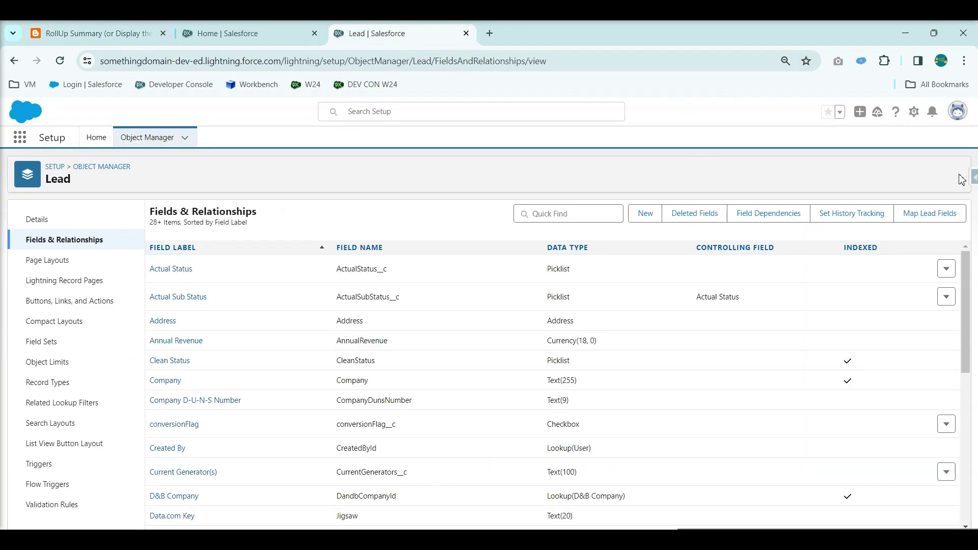
pyautogui.click(914, 112)
pyautogui.click(884, 151)
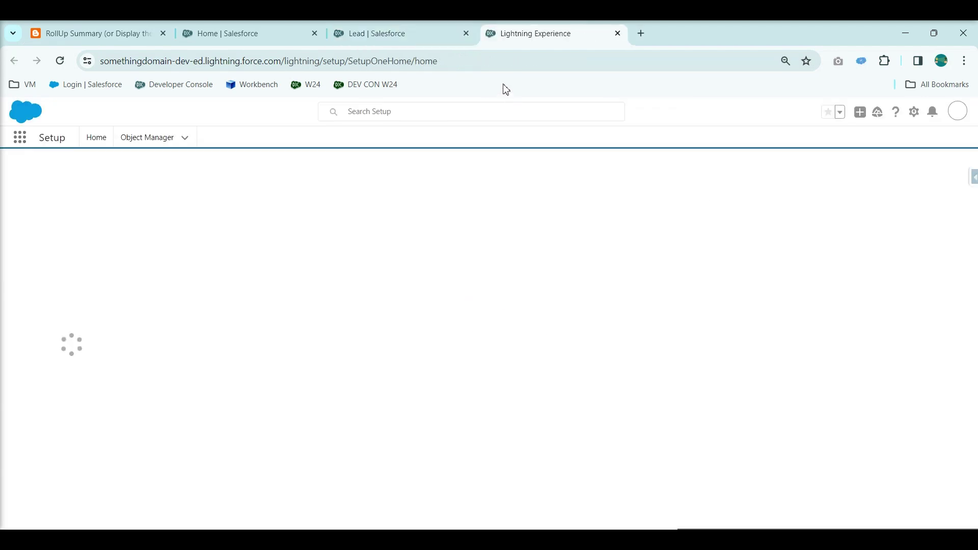
pyautogui.click(919, 170)
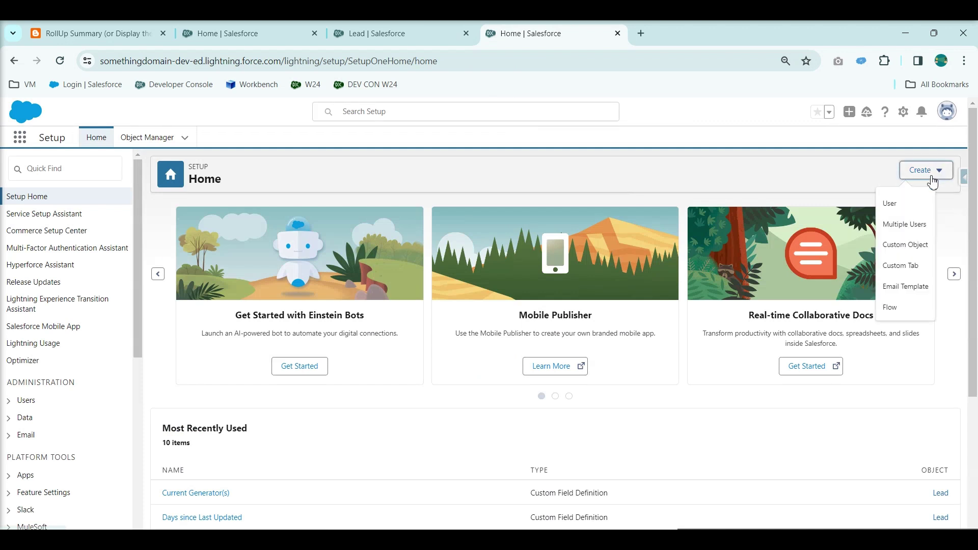
pyautogui.click(895, 289)
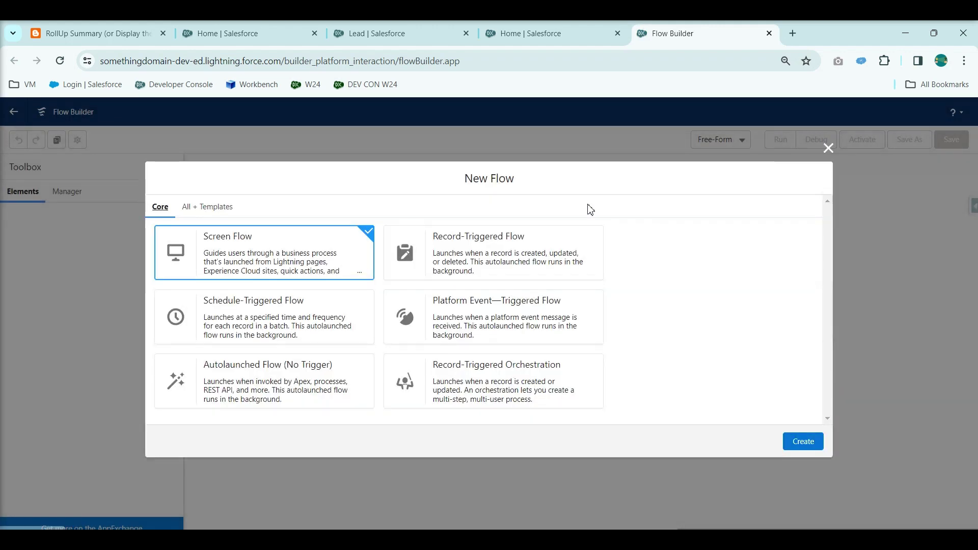
pyautogui.click(532, 256)
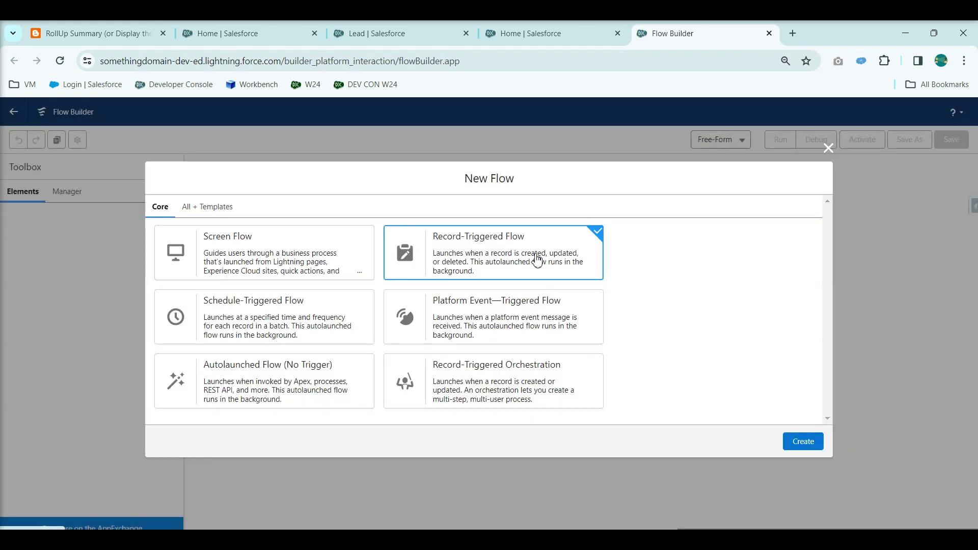
pyautogui.click(814, 449)
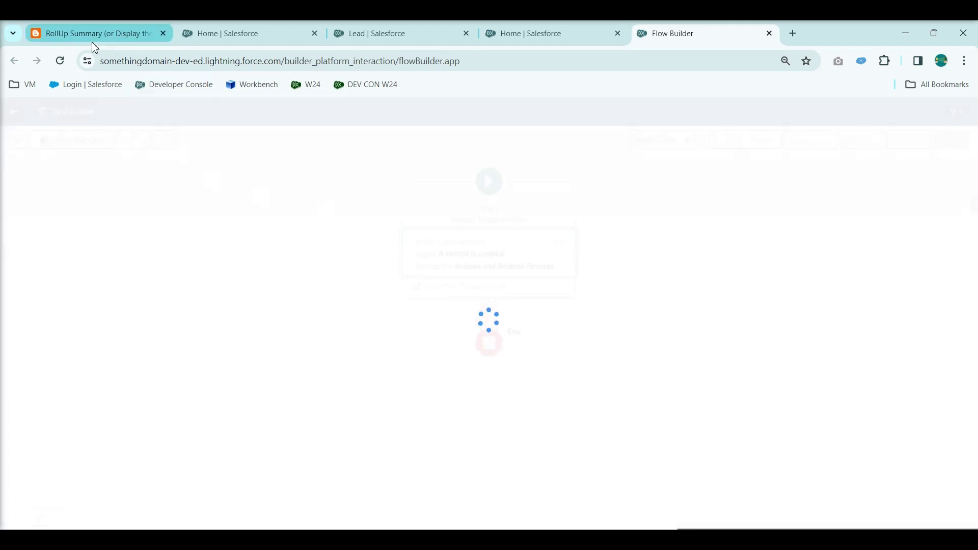
# Step: Following the tutorial post, configure the flow to start on the Task object when a record is created or updated
pyautogui.click(95, 40)
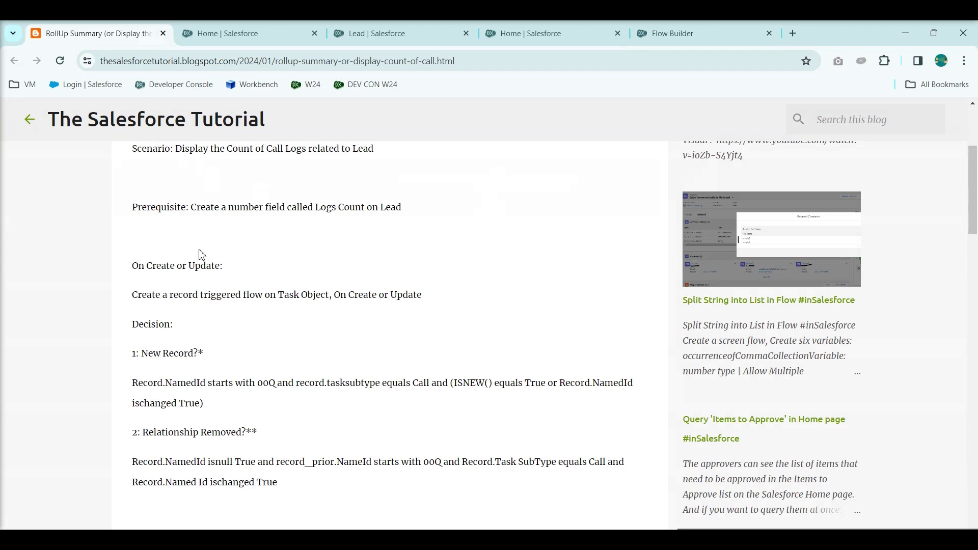
pyautogui.moveTo(158, 294); pyautogui.dragTo(451, 303)
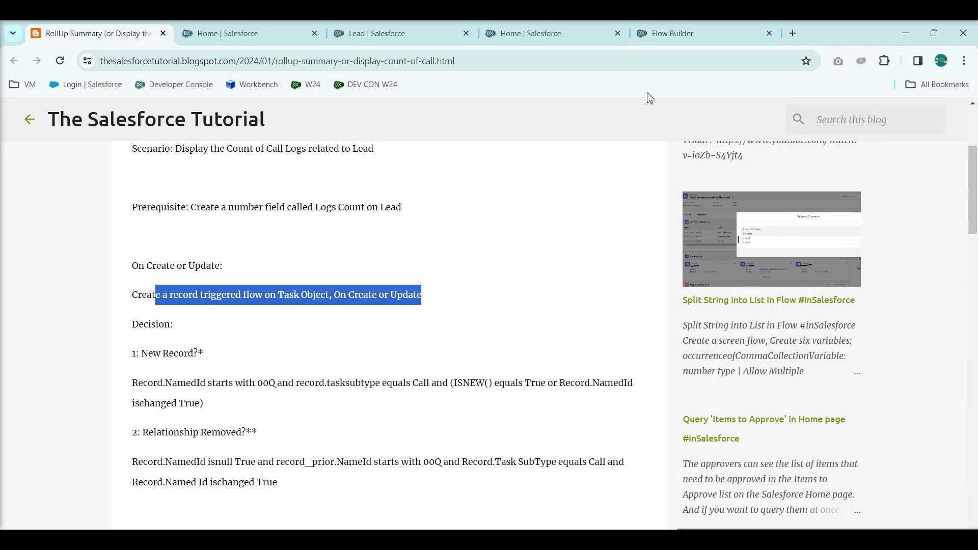
pyautogui.click(673, 34)
pyautogui.click(502, 228)
pyautogui.write('Task')
pyautogui.click(498, 251)
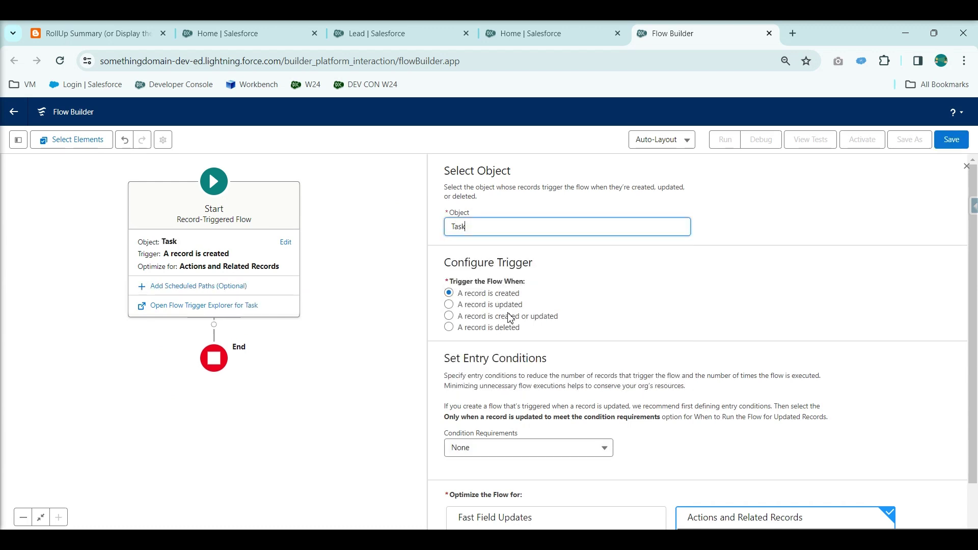
pyautogui.click(510, 316)
pyautogui.scroll(-1, 591, 326)
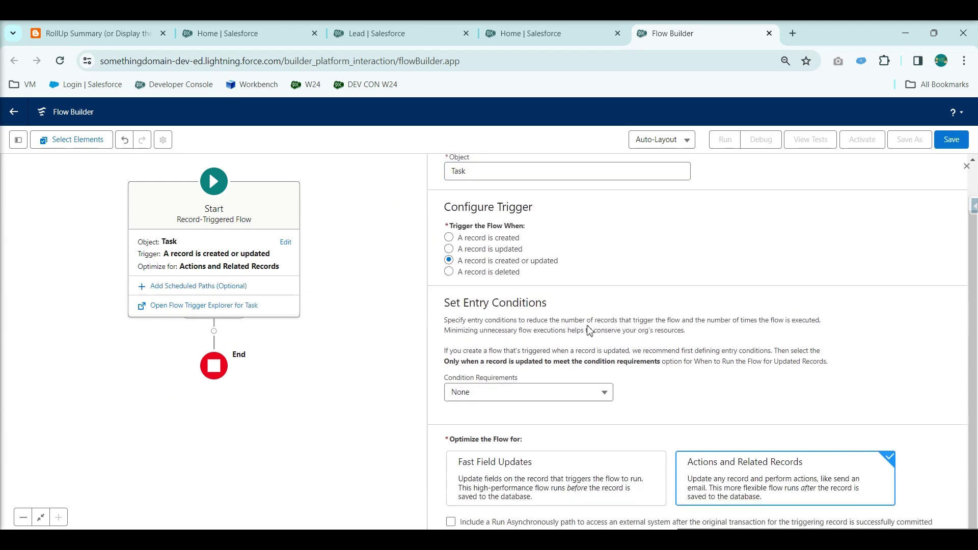
# Step: Check the Decision instructions in the tutorial post and add a Decision element after the flow's start
pyautogui.hotkey('ctrl', '1')
pyautogui.click(499, 275)
pyautogui.moveTo(144, 329); pyautogui.dragTo(201, 352)
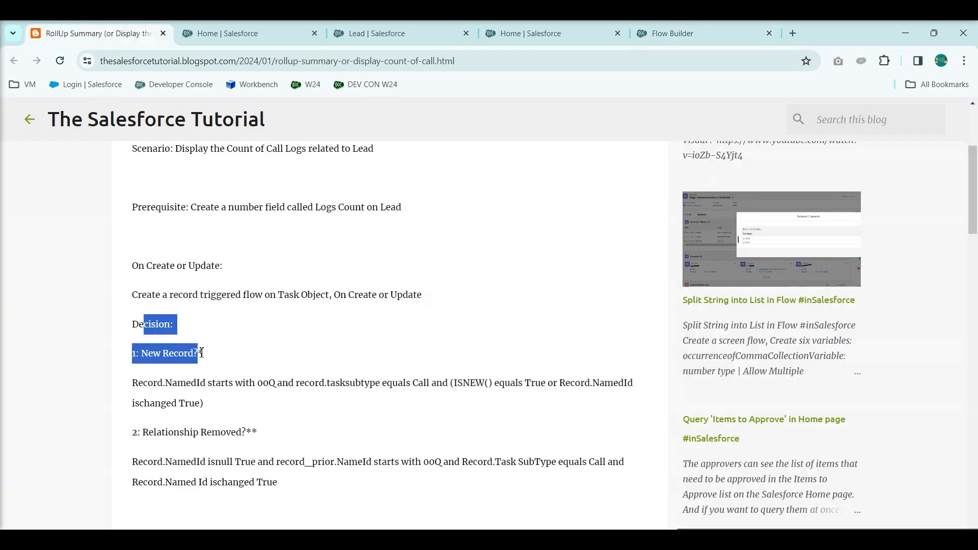
pyautogui.click(292, 367)
pyautogui.click(736, 25)
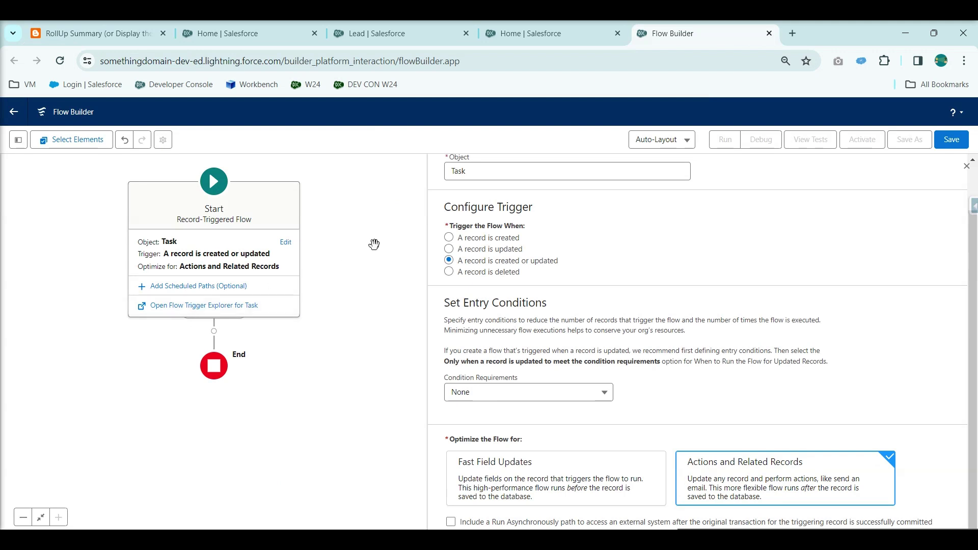
pyautogui.click(214, 330)
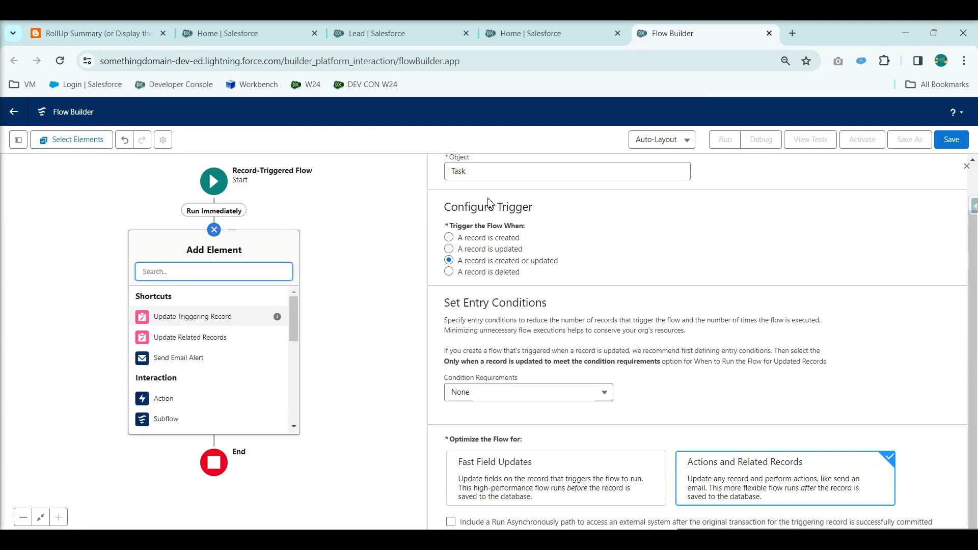
pyautogui.write('dec')
pyautogui.click(173, 298)
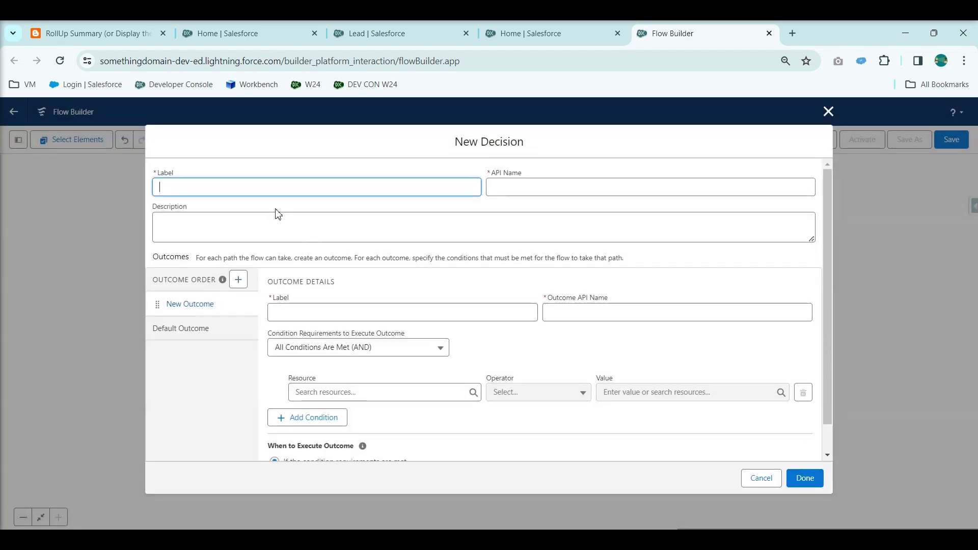
# Step: Label the decision "On Record Create or Relationship Removed?", consulting the tutorial post for the wording
pyautogui.write('On Record')
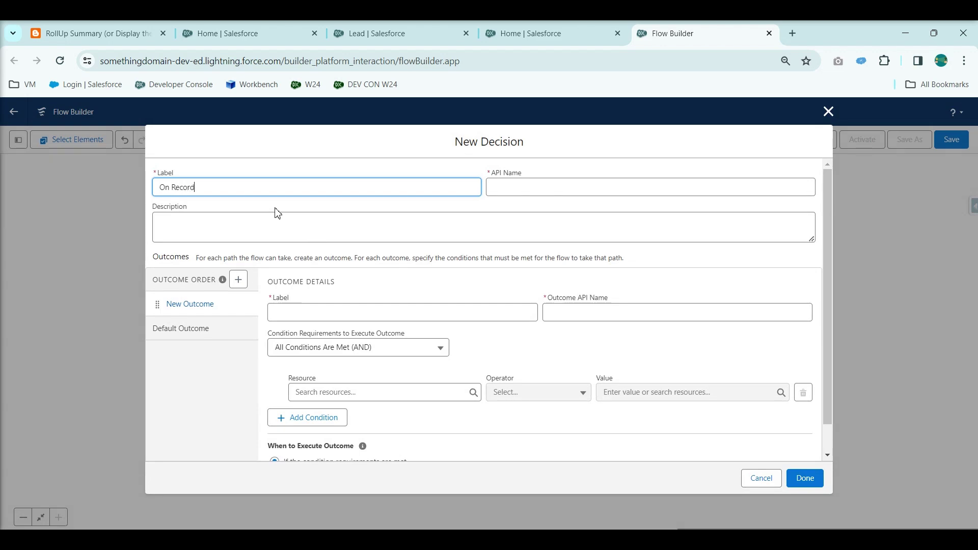
pyautogui.hotkey('ctrl', '1')
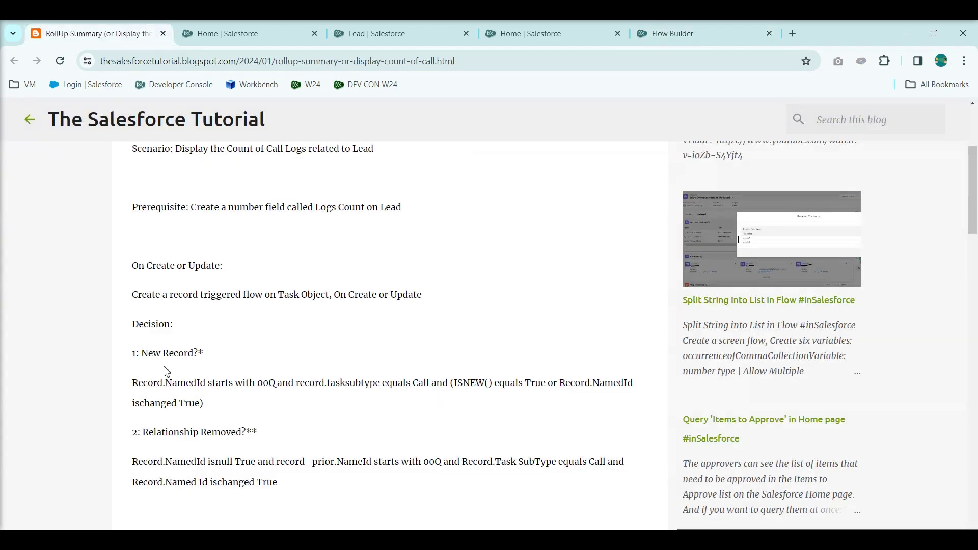
pyautogui.click(674, 33)
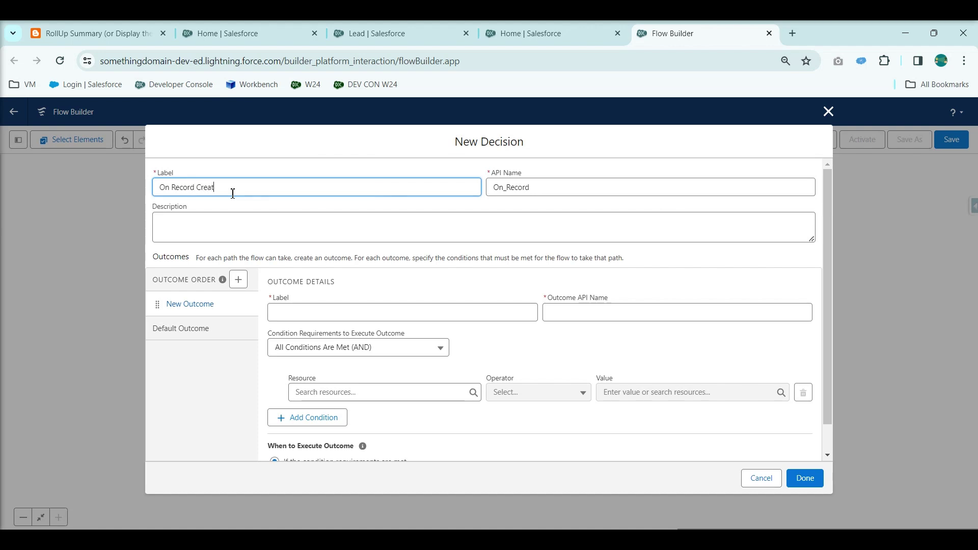
pyautogui.click(84, 36)
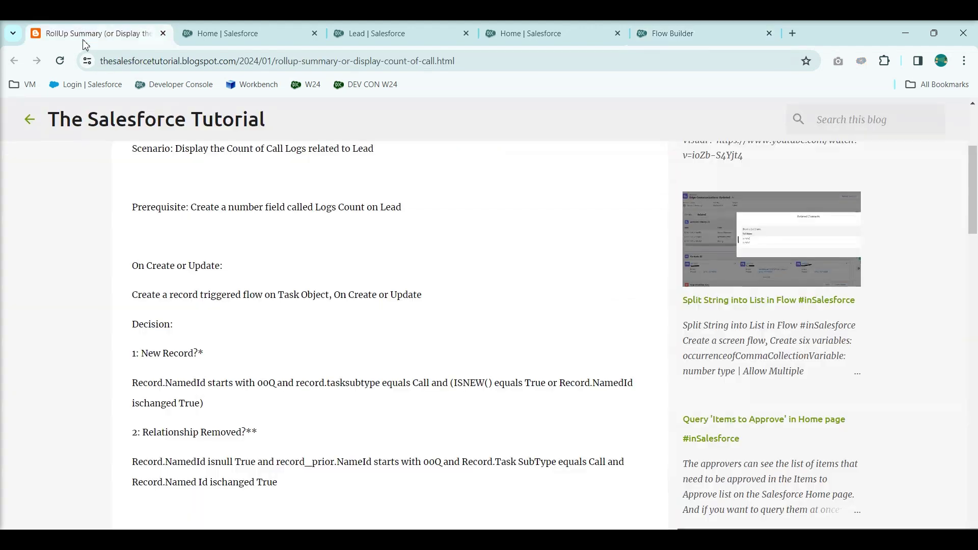
pyautogui.click(679, 40)
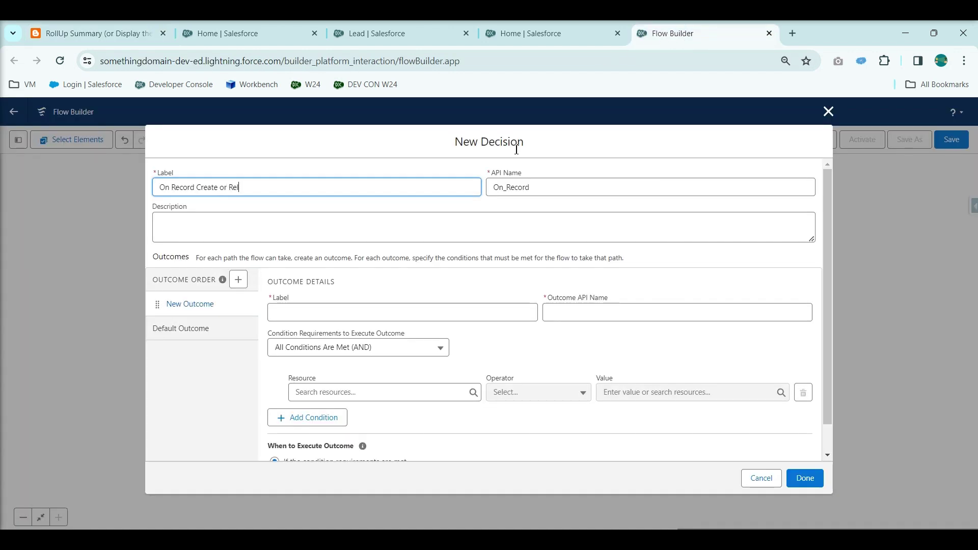
pyautogui.write('ship Remove')
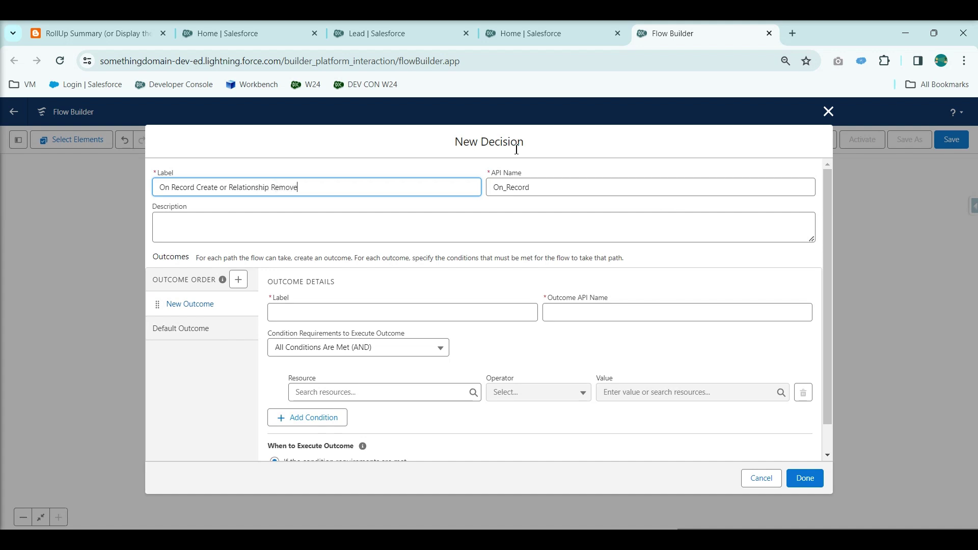
pyautogui.click(399, 294)
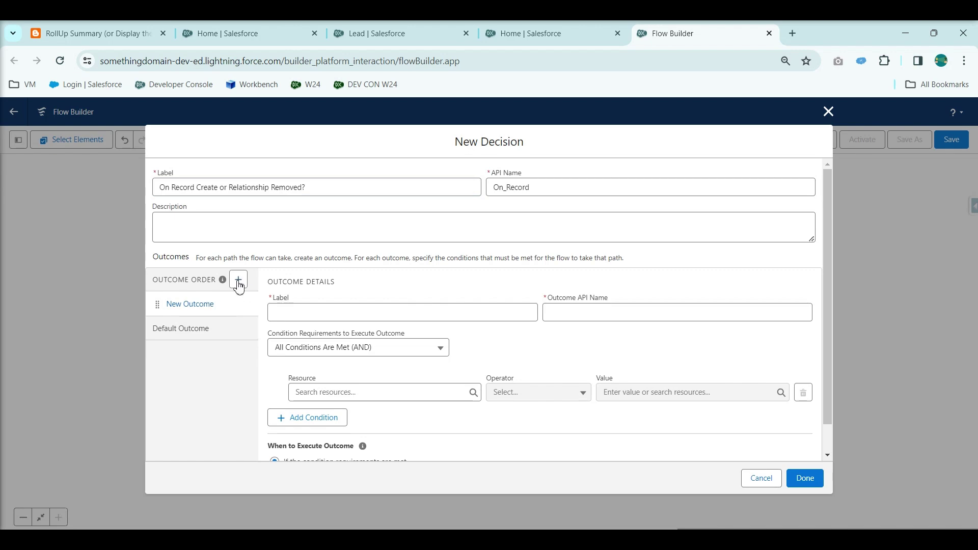
# Step: Copy "New Record?" from the tutorial post and use it as the first outcome's label
pyautogui.click(97, 34)
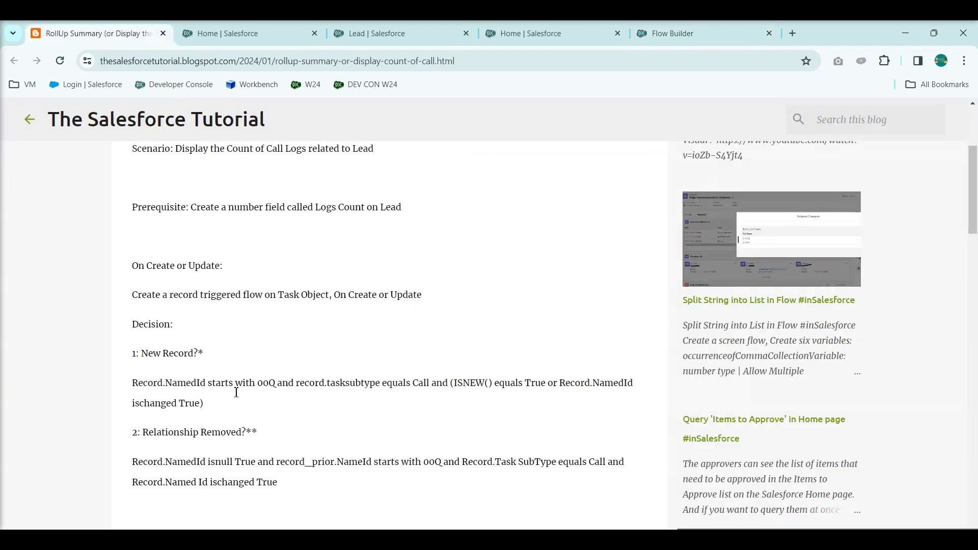
pyautogui.moveTo(198, 355); pyautogui.dragTo(142, 355)
pyautogui.hotkey('ctrl', 'c')
pyautogui.click(657, 35)
pyautogui.click(340, 308)
pyautogui.hotkey('ctrl', 'v')
pyautogui.click(402, 286)
# Step: Following the tutorial post, set the New Record? outcome's first condition to $Record > Name ID Starts With 00Q
pyautogui.click(68, 31)
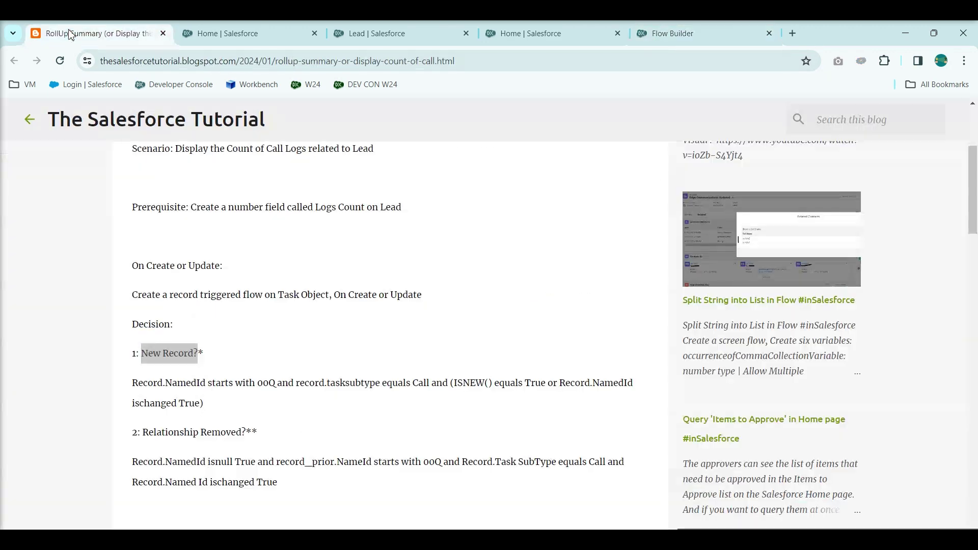
pyautogui.moveTo(132, 383); pyautogui.dragTo(279, 388)
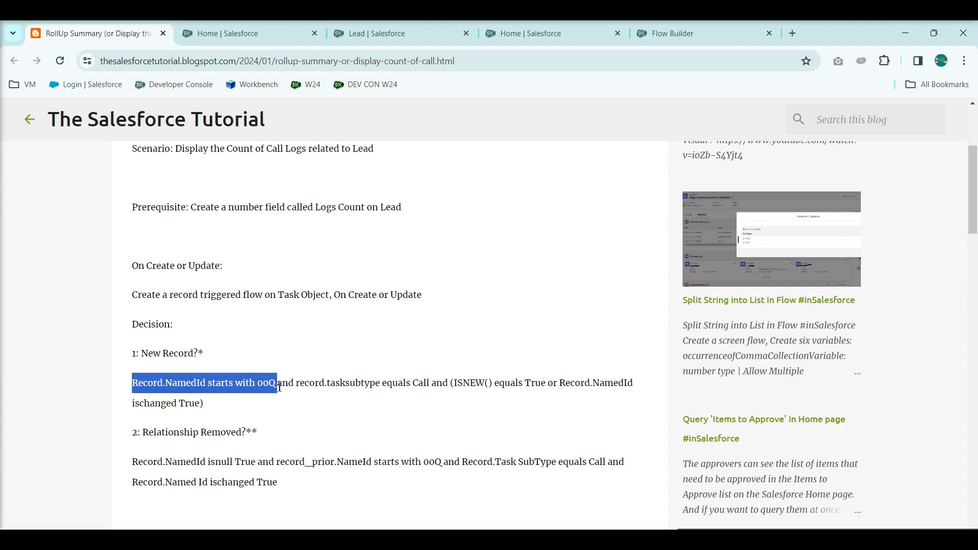
pyautogui.doubleClick(267, 385)
pyautogui.click(687, 34)
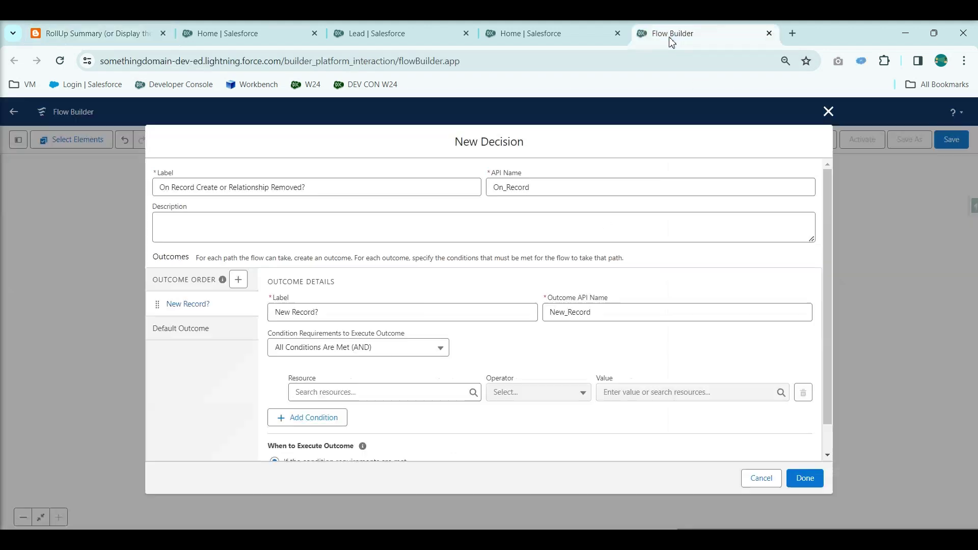
pyautogui.click(347, 392)
pyautogui.write('rec')
pyautogui.click(337, 346)
pyautogui.write('who')
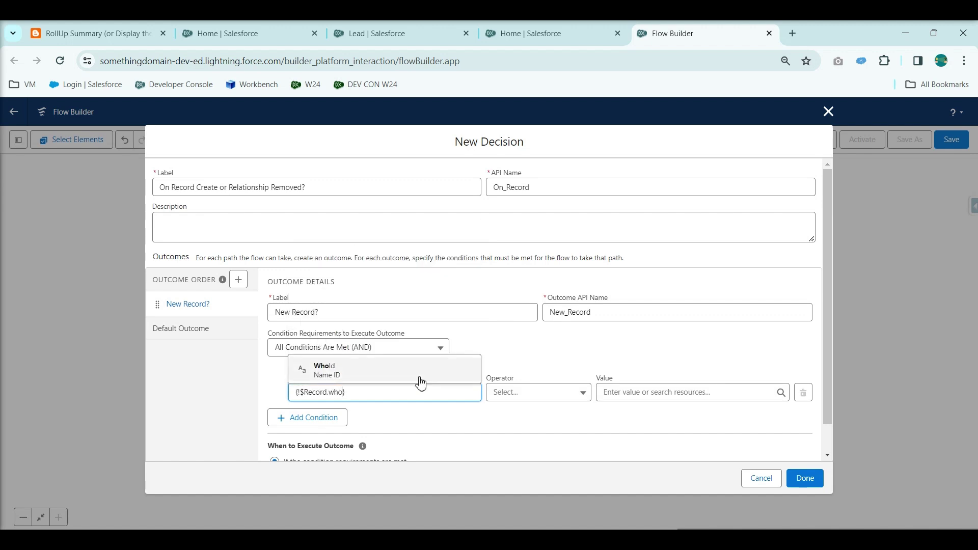
pyautogui.click(464, 369)
pyautogui.click(548, 399)
pyautogui.click(528, 275)
pyautogui.click(636, 401)
pyautogui.write('00Q')
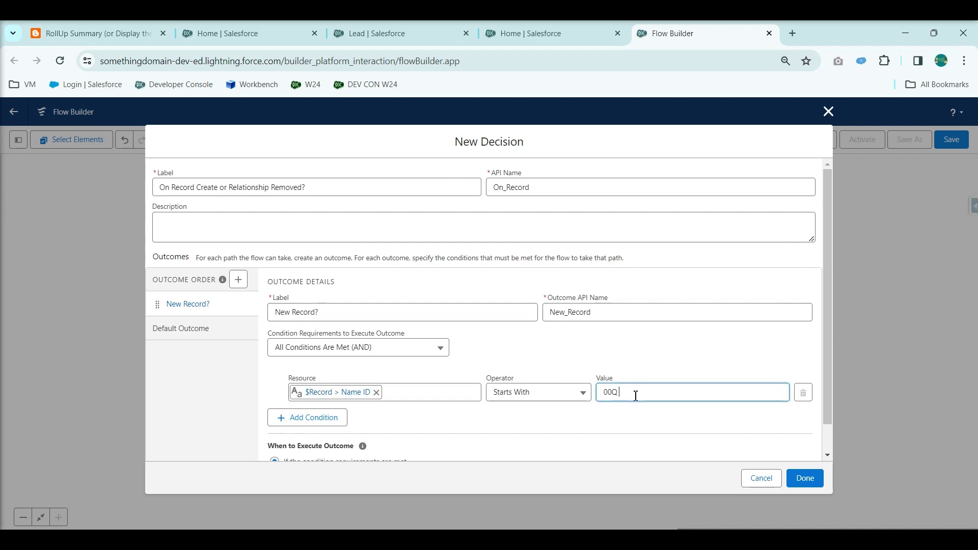
# Step: Check the next criterion in the tutorial post and add a second condition, $Record > Task Subtype Equals Call
pyautogui.click(137, 35)
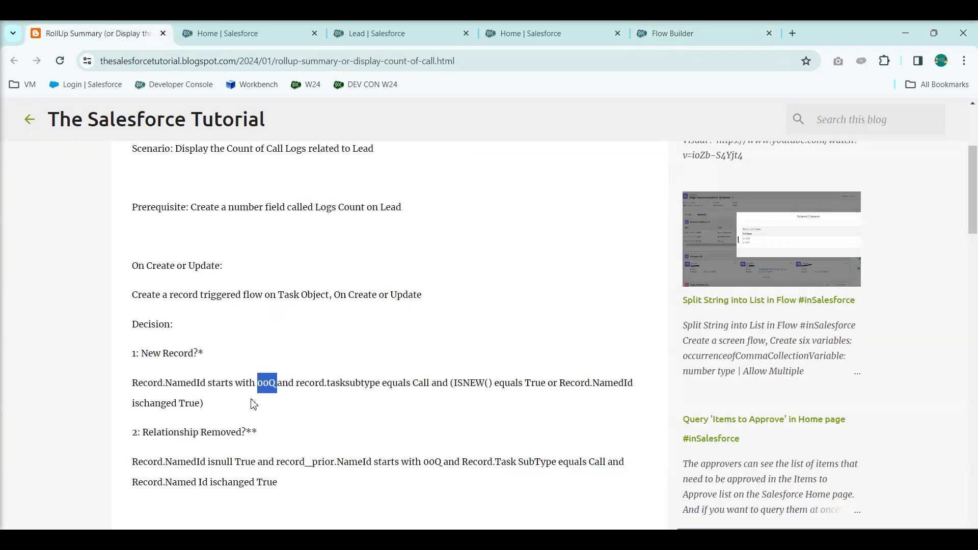
pyautogui.moveTo(318, 383); pyautogui.dragTo(450, 382)
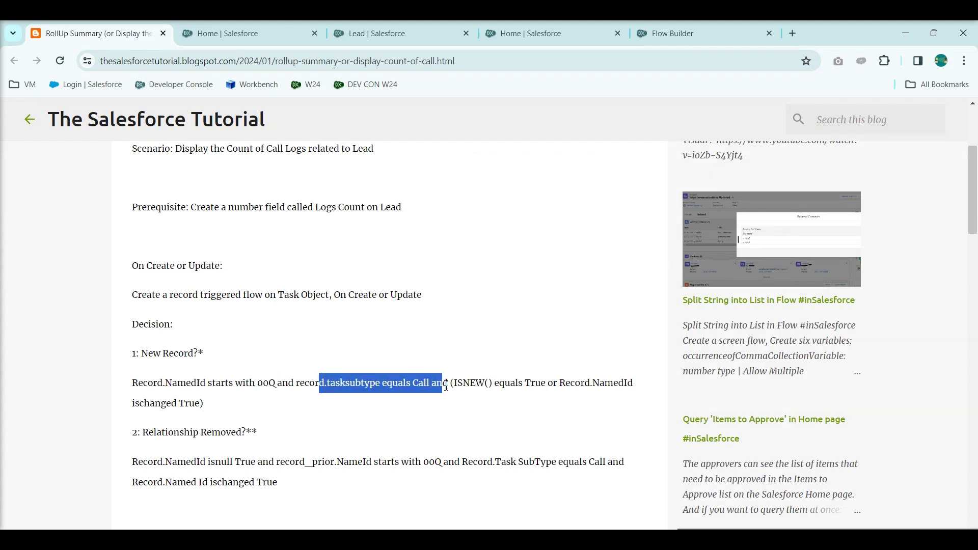
pyautogui.click(676, 35)
pyautogui.click(325, 432)
pyautogui.click(325, 427)
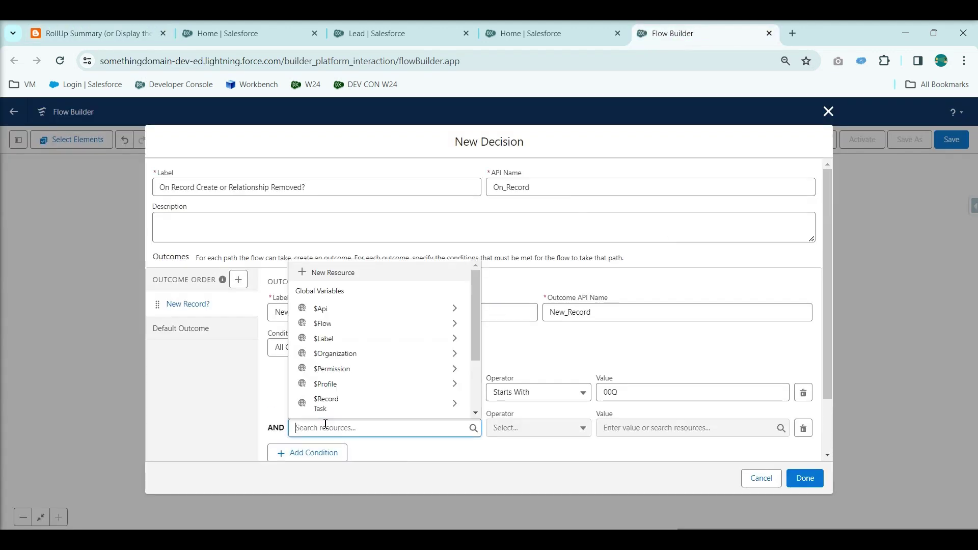
pyautogui.write('rec')
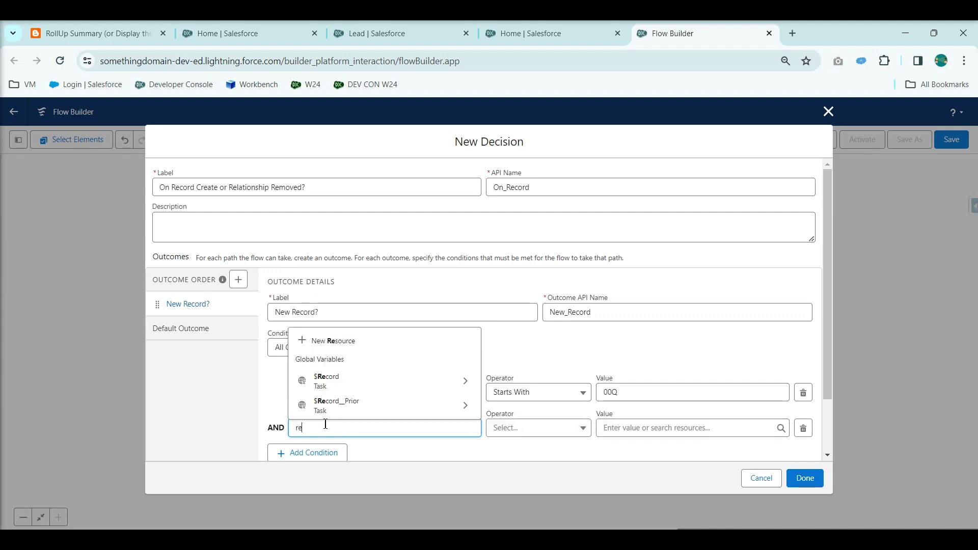
pyautogui.click(332, 378)
pyautogui.write('s')
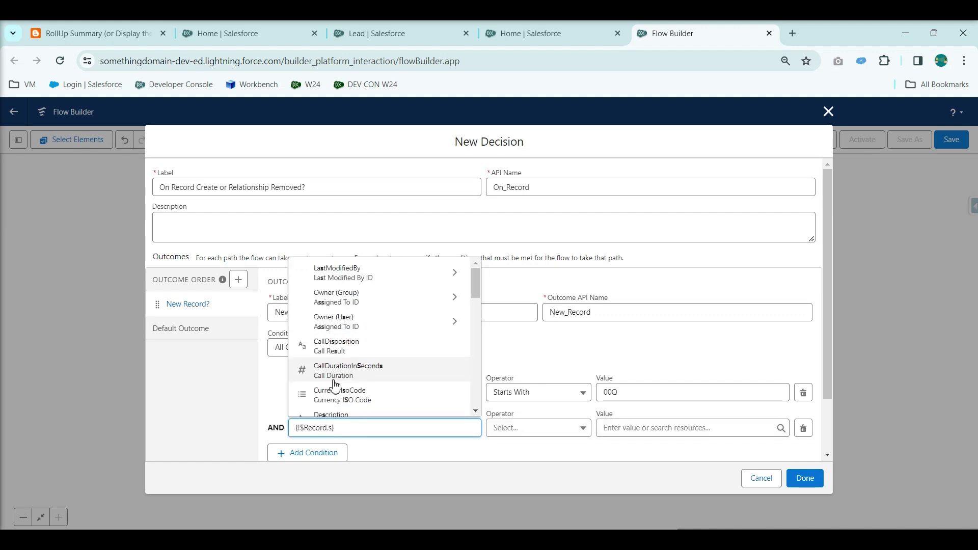
pyautogui.write('ub')
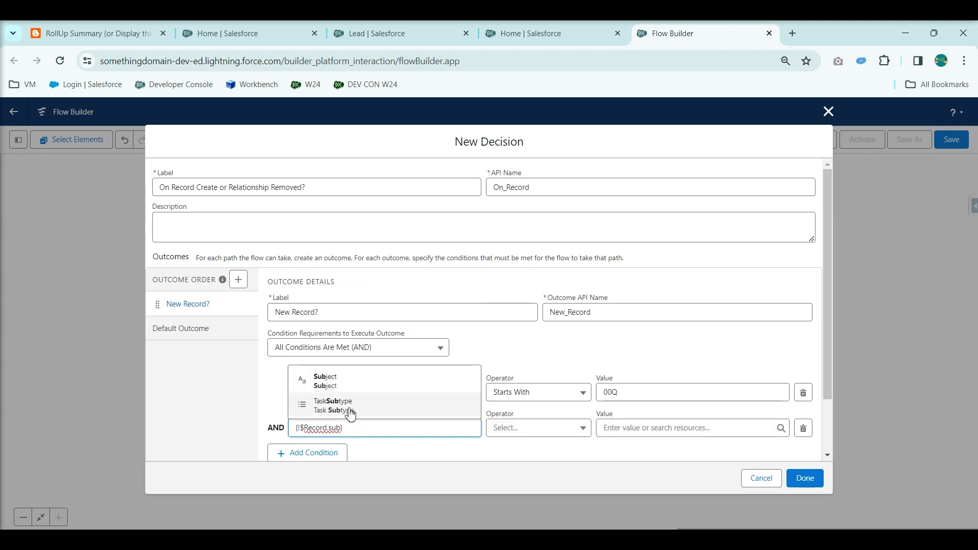
pyautogui.click(346, 405)
pyautogui.click(613, 431)
pyautogui.write('Call')
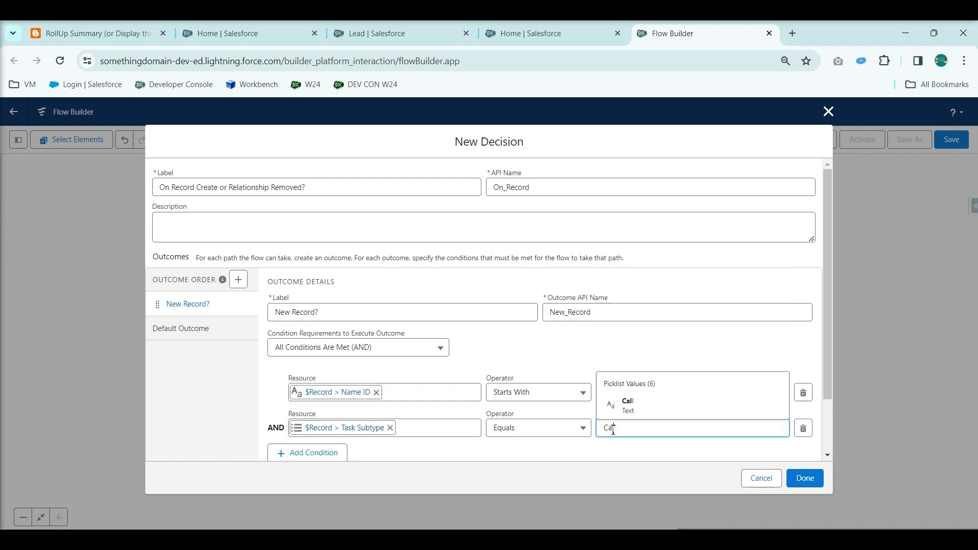
pyautogui.click(638, 416)
# Step: Check the ISNEW criterion in the tutorial post, then add a third condition and start a new resource for it
pyautogui.click(97, 33)
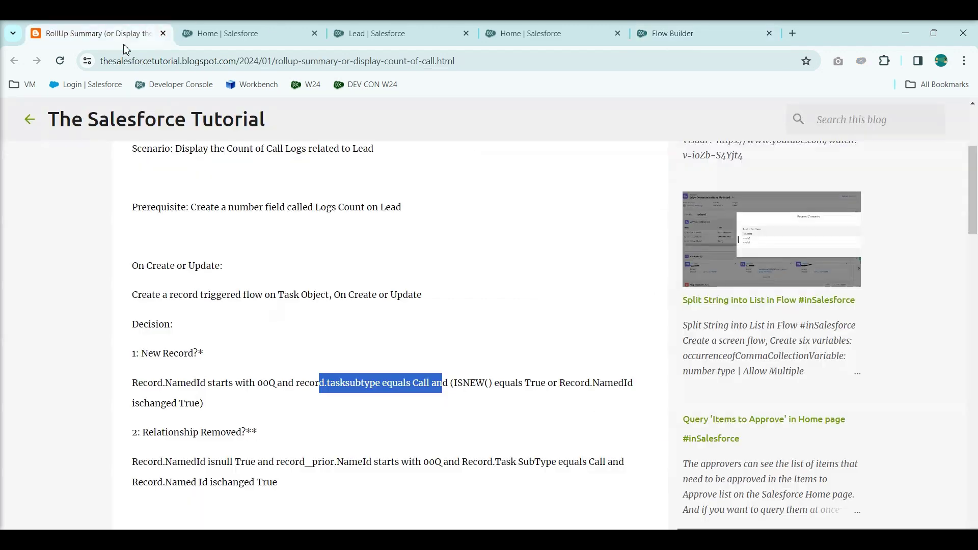
pyautogui.click(473, 382)
pyautogui.moveTo(437, 383); pyautogui.dragTo(545, 400)
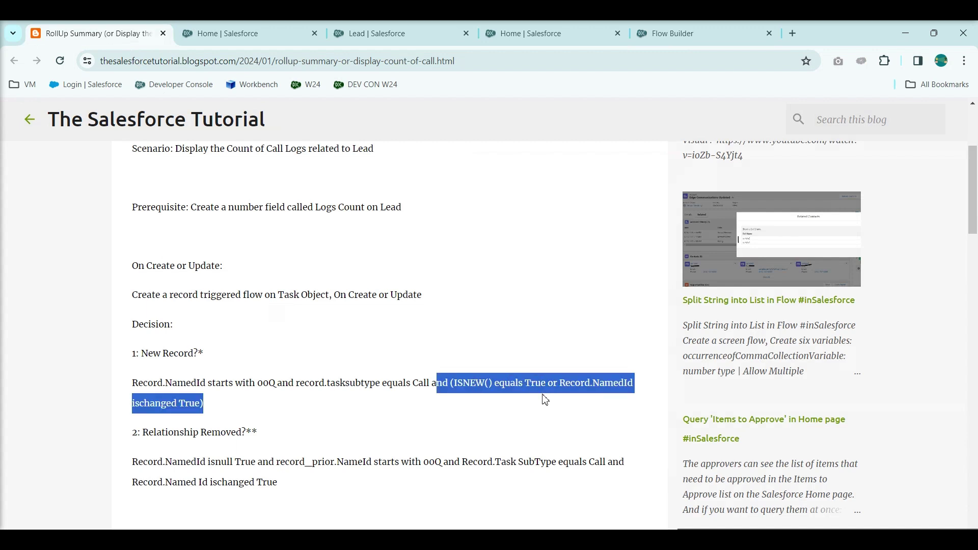
pyautogui.click(695, 35)
pyautogui.click(311, 452)
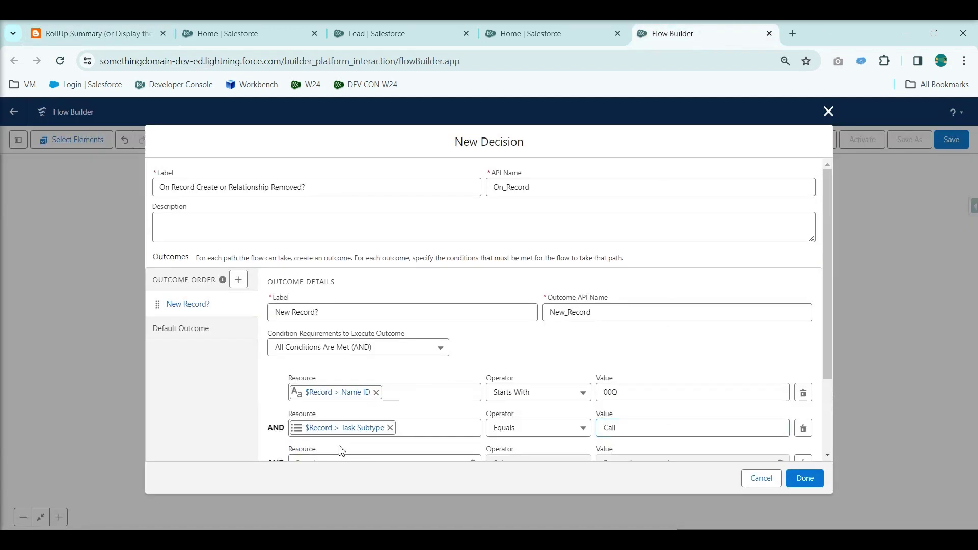
pyautogui.scroll(-2, 419, 372)
pyautogui.click(347, 360)
pyautogui.click(376, 383)
# Step: Create a Formula resource with API name ISNEW, data type Boolean and the ISNEW() function as its formula
pyautogui.click(316, 272)
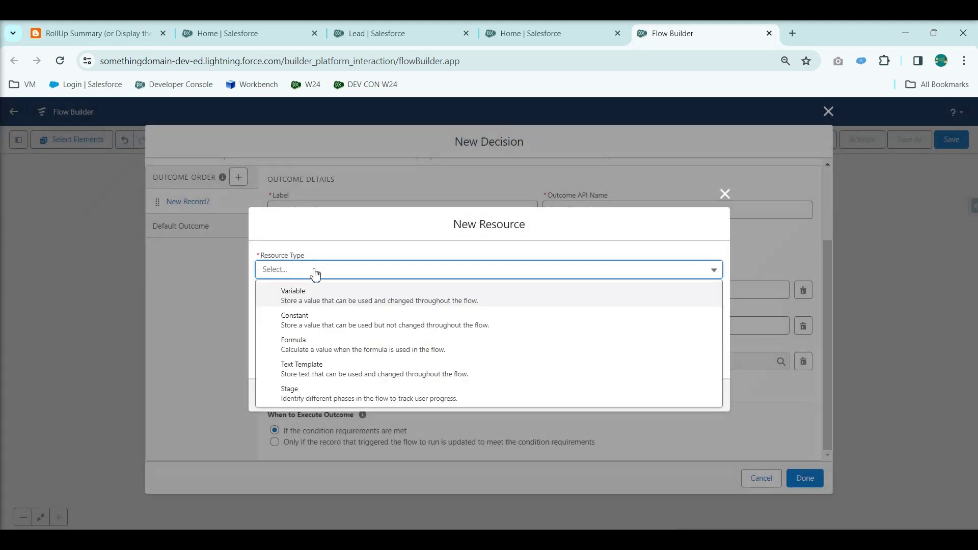
pyautogui.click(299, 347)
pyautogui.click(309, 245)
pyautogui.write('ISNEW')
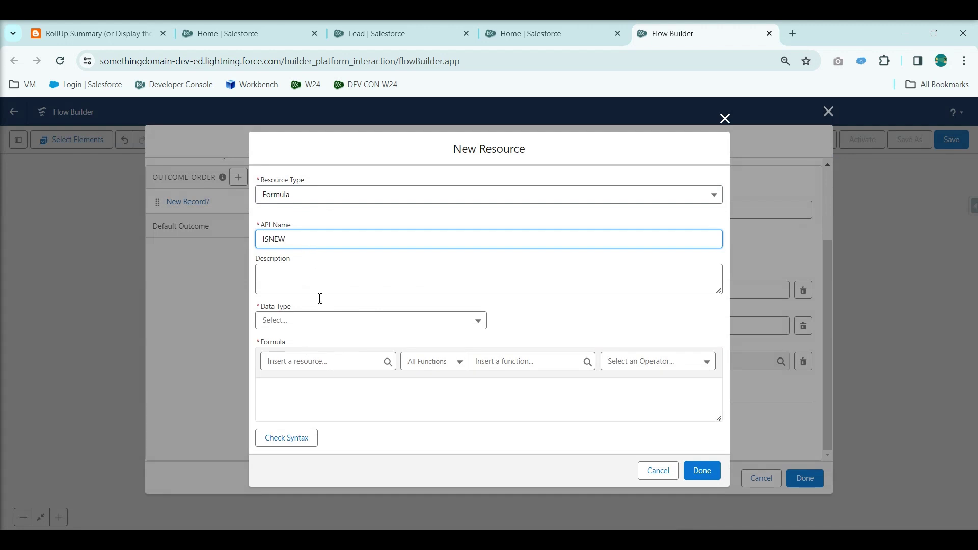
pyautogui.click(308, 320)
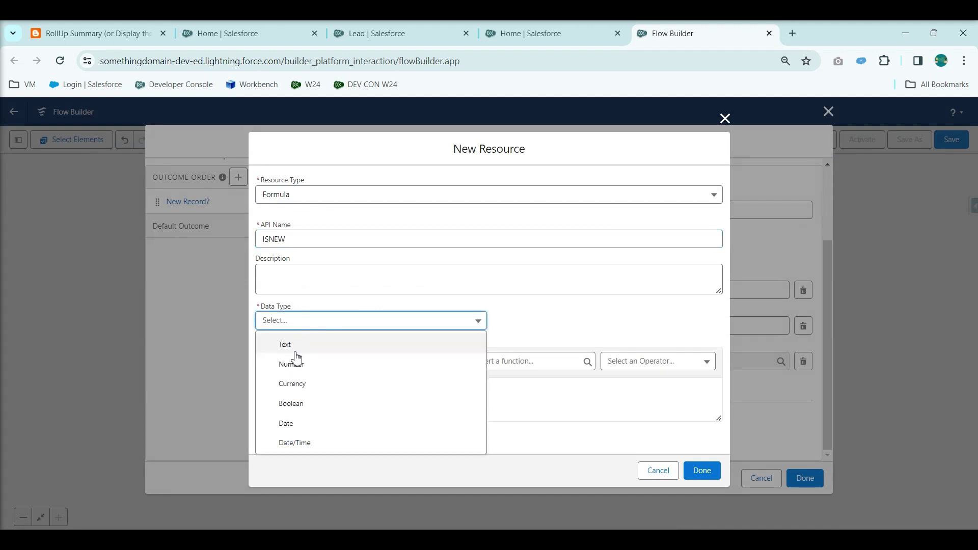
pyautogui.click(300, 402)
pyautogui.click(308, 392)
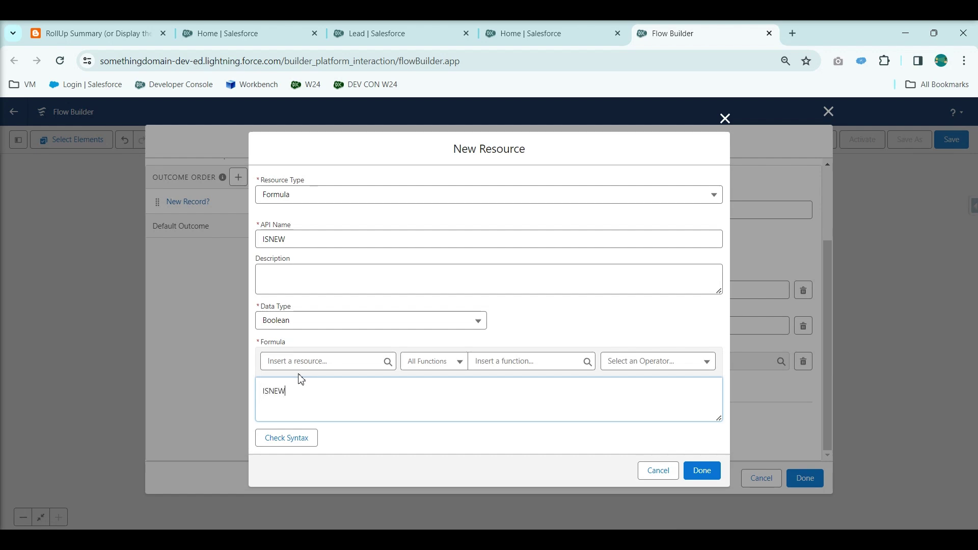
pyautogui.click(702, 470)
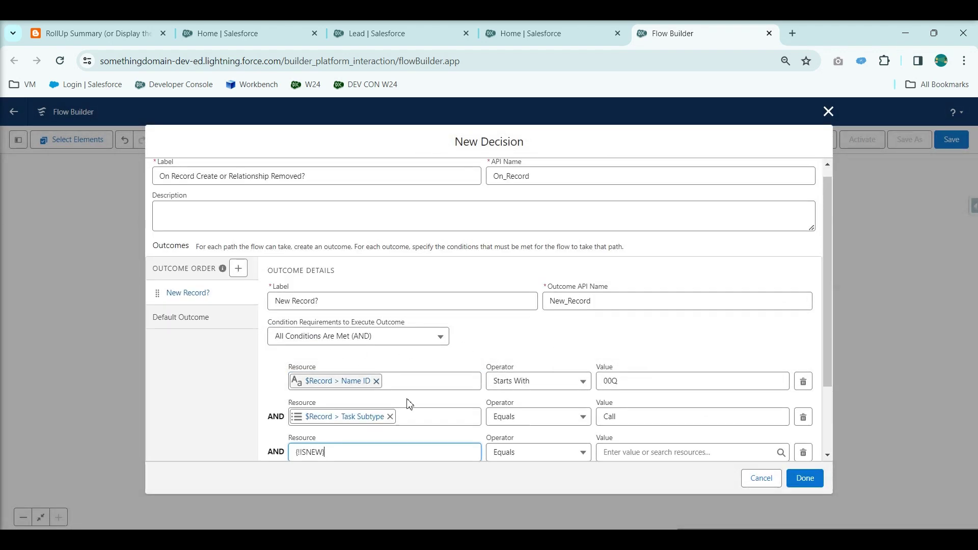
# Step: Complete the third condition so that ISNEW equals the global constant True
pyautogui.click(612, 452)
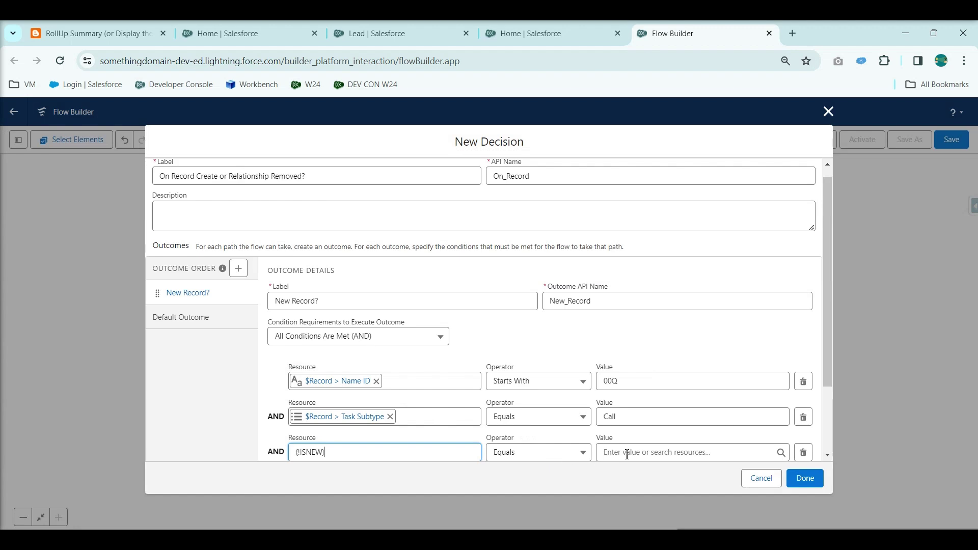
pyautogui.write('true')
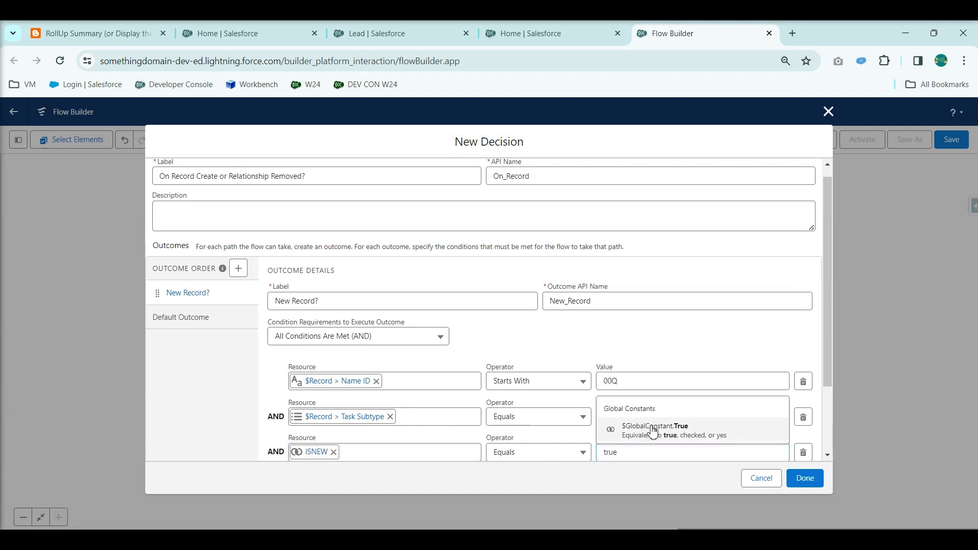
pyautogui.click(651, 428)
# Step: Add a fourth condition row to the New Record? outcome and check its Record.NamedId criterion in the tutorial post
pyautogui.scroll(-2, 459, 397)
pyautogui.click(322, 391)
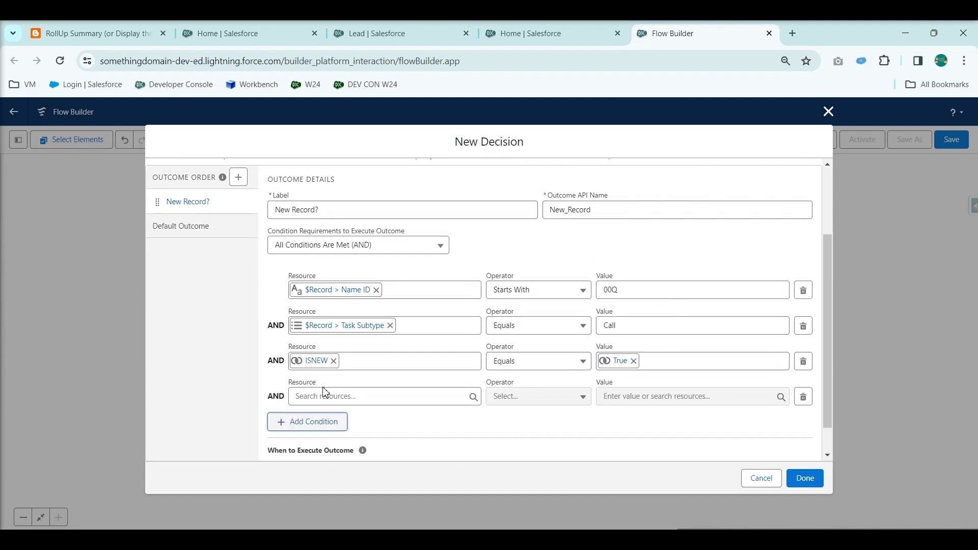
pyautogui.hotkey('ctrl', 'Tab')
pyautogui.click(417, 340)
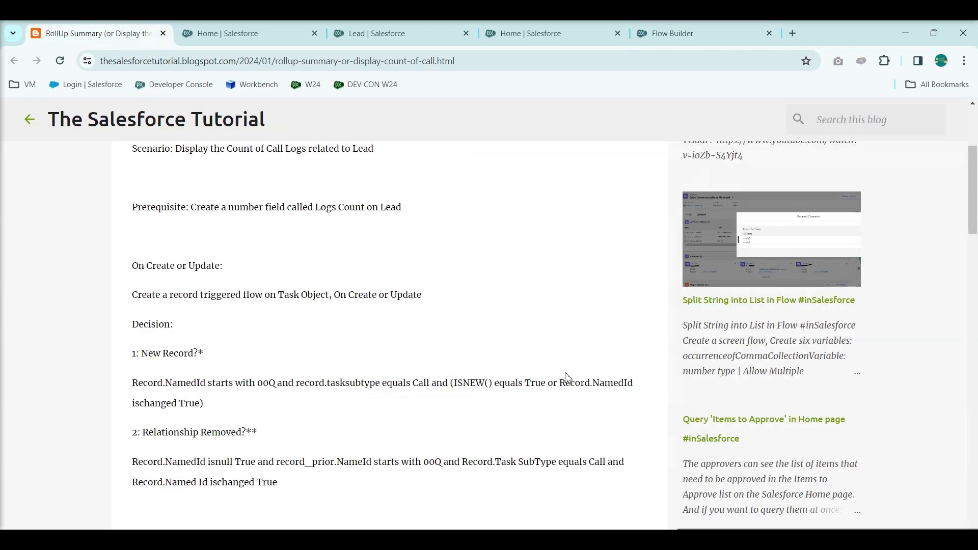
pyautogui.moveTo(547, 383); pyautogui.dragTo(610, 389)
pyautogui.click(700, 57)
pyautogui.click(678, 32)
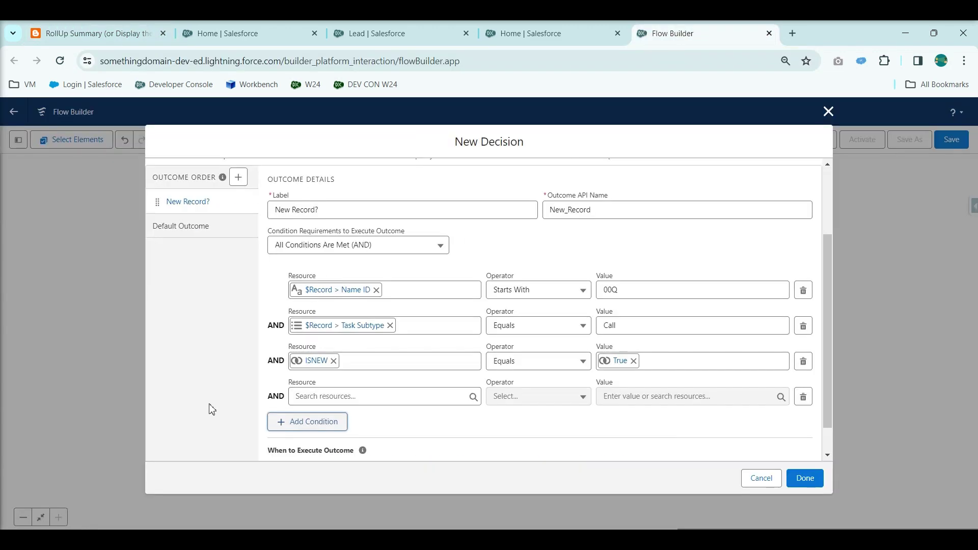
# Step: Set the fourth condition to $Record > Name ID Is Changed True
pyautogui.click(330, 397)
pyautogui.write('{!$Record.wh')
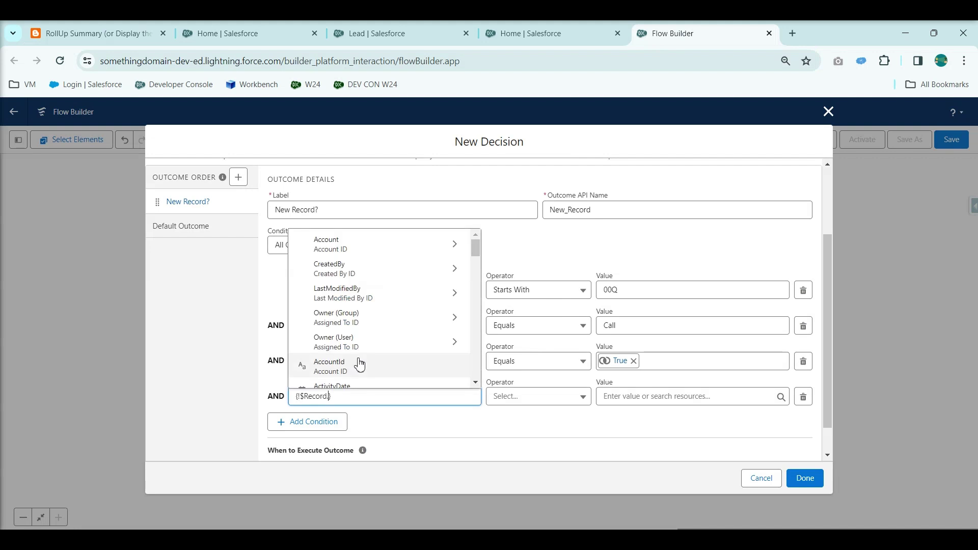
pyautogui.write('o')
pyautogui.click(362, 378)
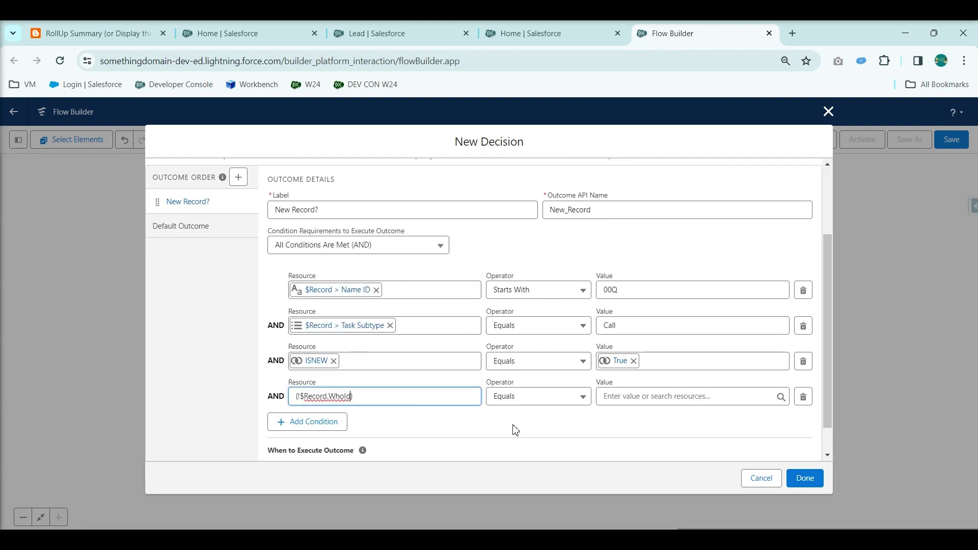
pyautogui.click(534, 403)
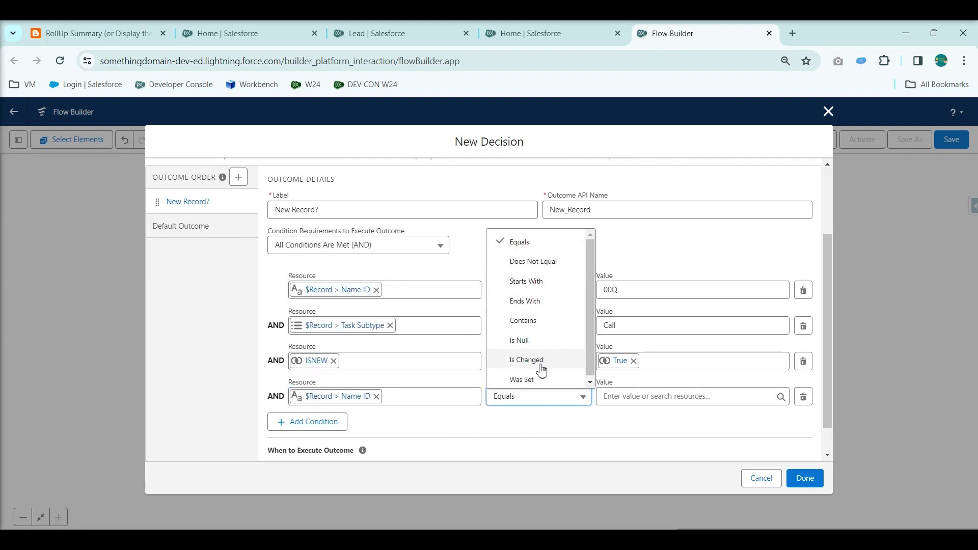
pyautogui.click(538, 358)
pyautogui.click(626, 397)
pyautogui.write('true')
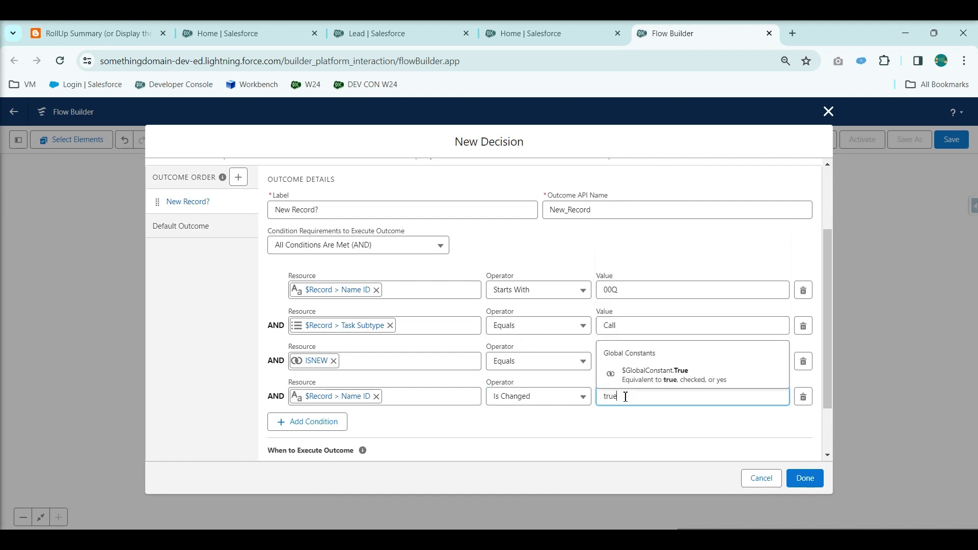
pyautogui.click(665, 383)
# Step: Switch the New Record? outcome to custom condition logic and set it to 1 AND 2 AND (3 OR 4)
pyautogui.click(330, 251)
pyautogui.click(323, 310)
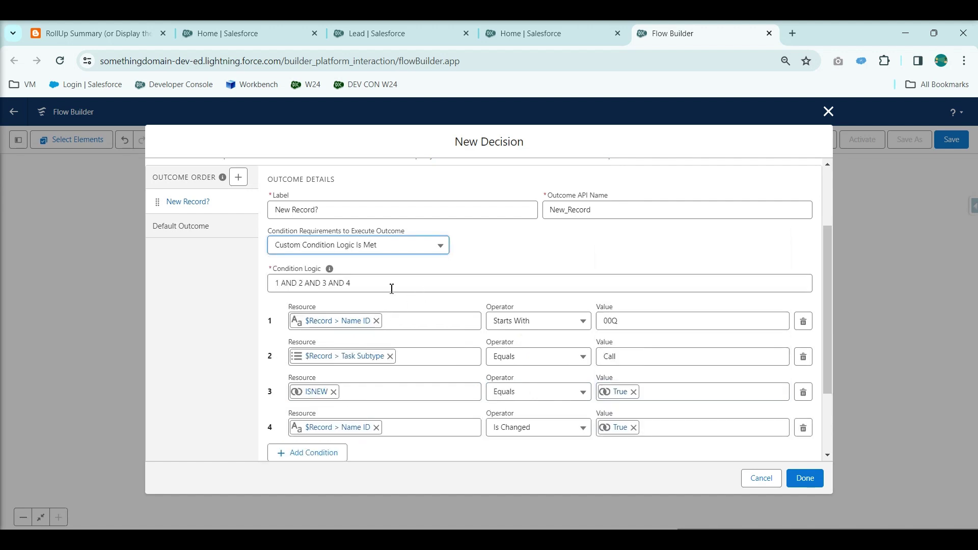
pyautogui.doubleClick(339, 283)
pyautogui.write('OR')
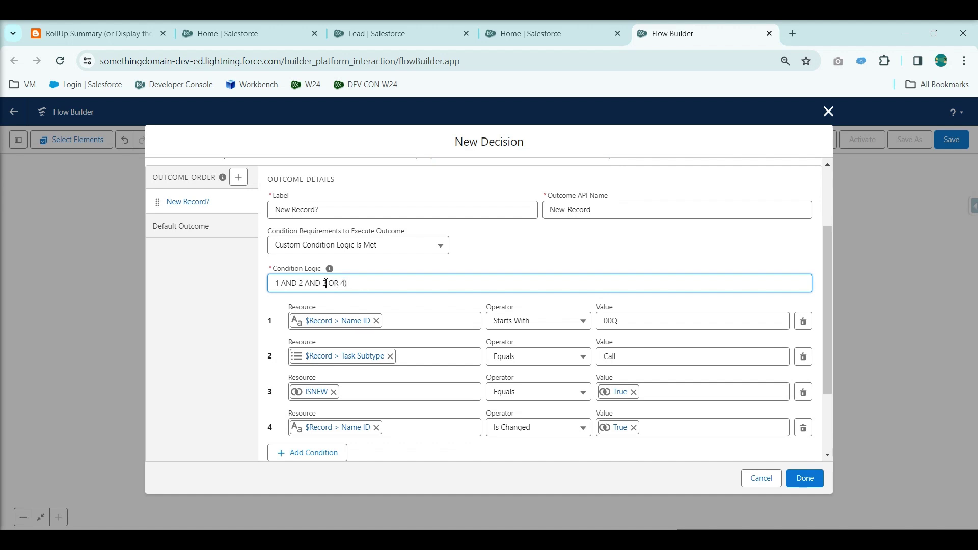
pyautogui.scroll(-3, 691, 319)
pyautogui.scroll(4, 214, 277)
# Step: Add a second outcome to the decision and label it "Relationship Changed?"
pyautogui.click(183, 252)
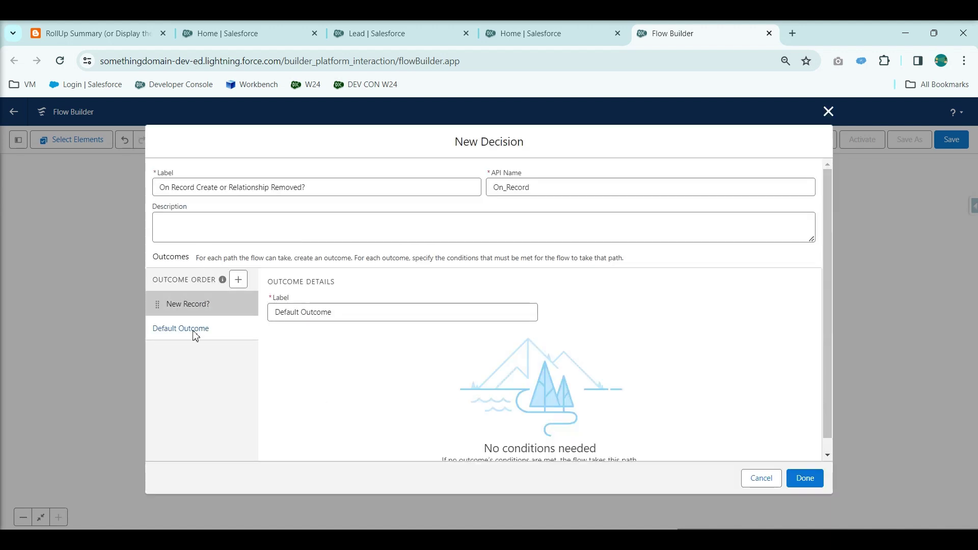
pyautogui.click(238, 279)
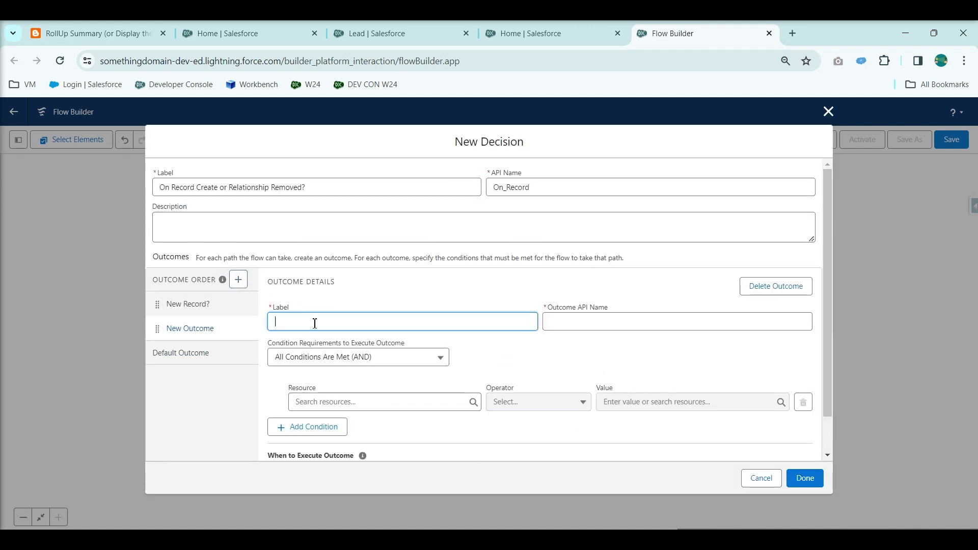
pyautogui.write('Relationship Changed?')
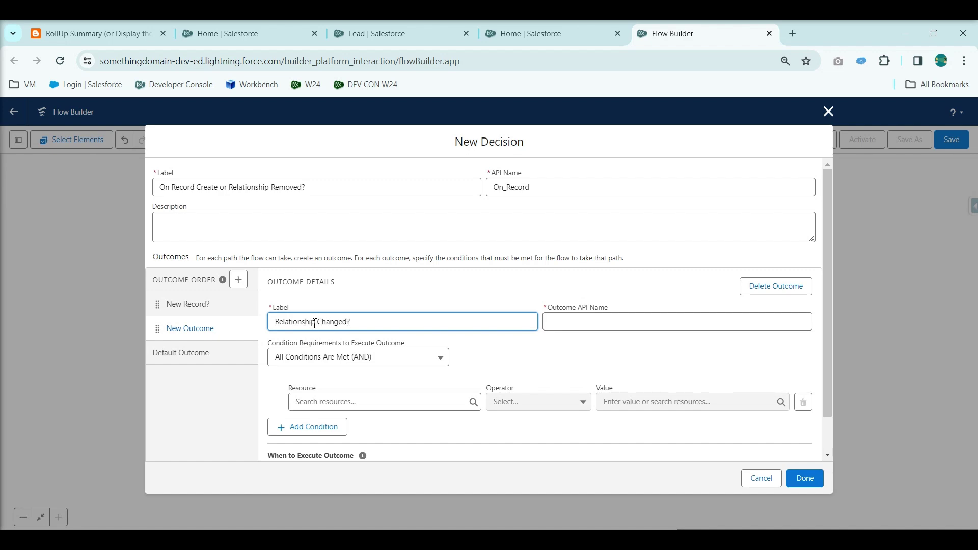
pyautogui.click(633, 372)
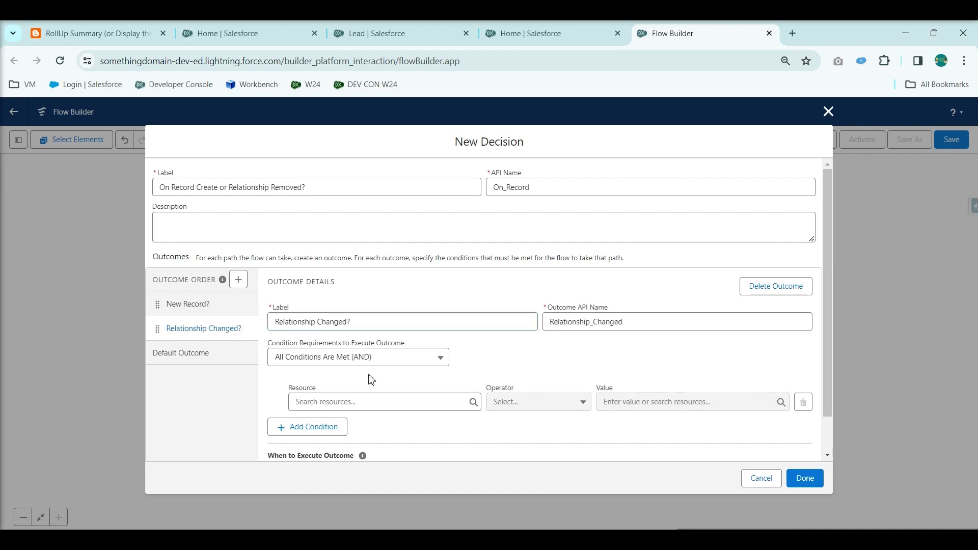
# Step: Check the Relationship Removed criteria in the tutorial post and set the first Relationship Changed? condition's resource to $Record > Name ID
pyautogui.click(91, 33)
pyautogui.scroll(-5, 285, 346)
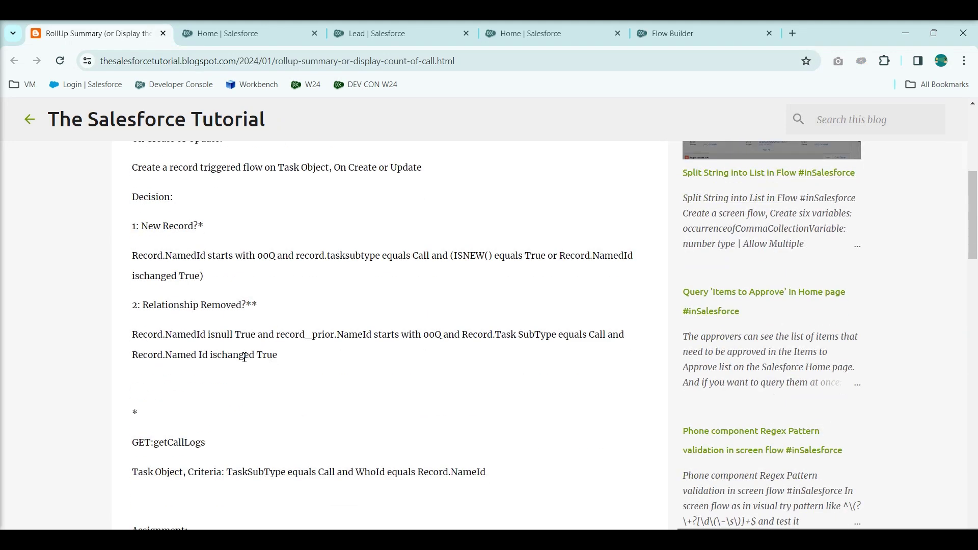
pyautogui.moveTo(139, 334); pyautogui.dragTo(251, 334)
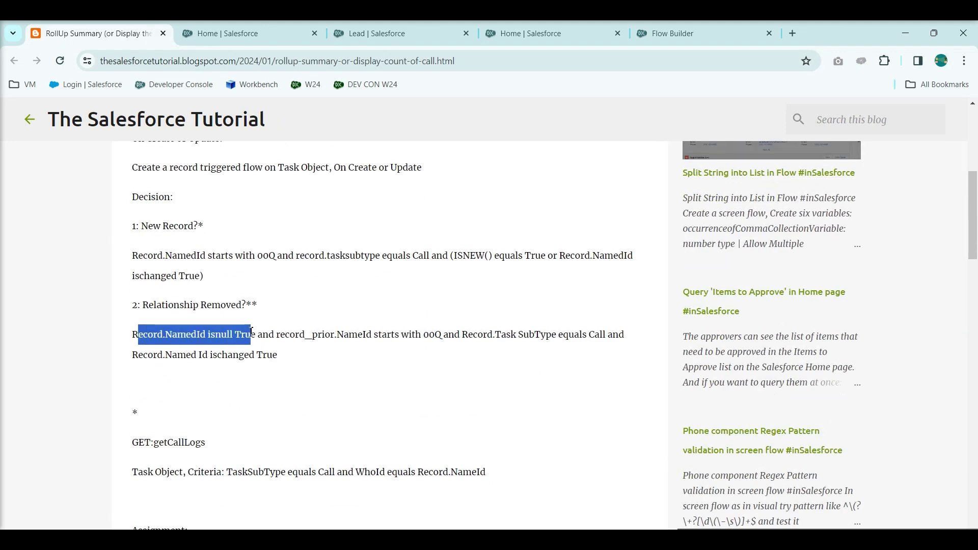
pyautogui.click(678, 33)
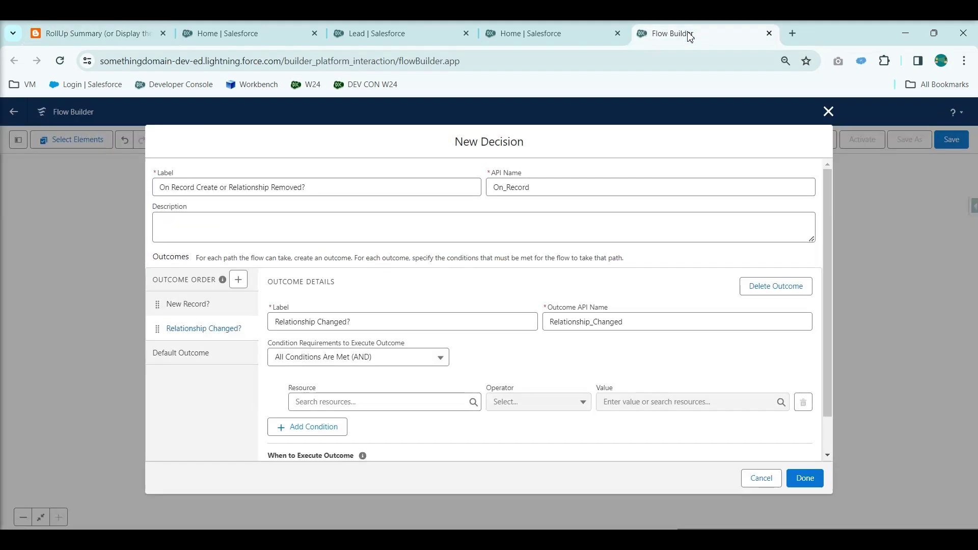
pyautogui.click(336, 400)
pyautogui.write('rec')
pyautogui.click(355, 363)
pyautogui.write('who')
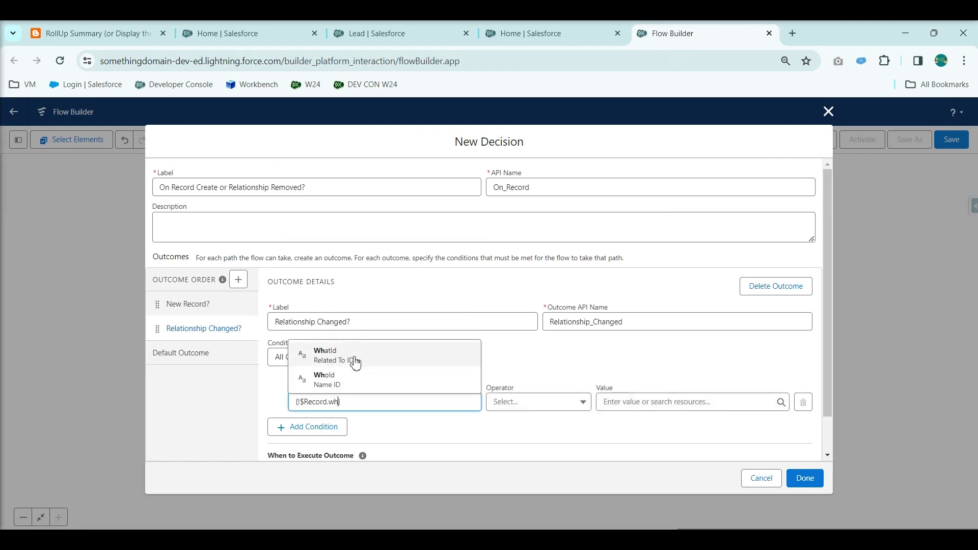
pyautogui.click(359, 378)
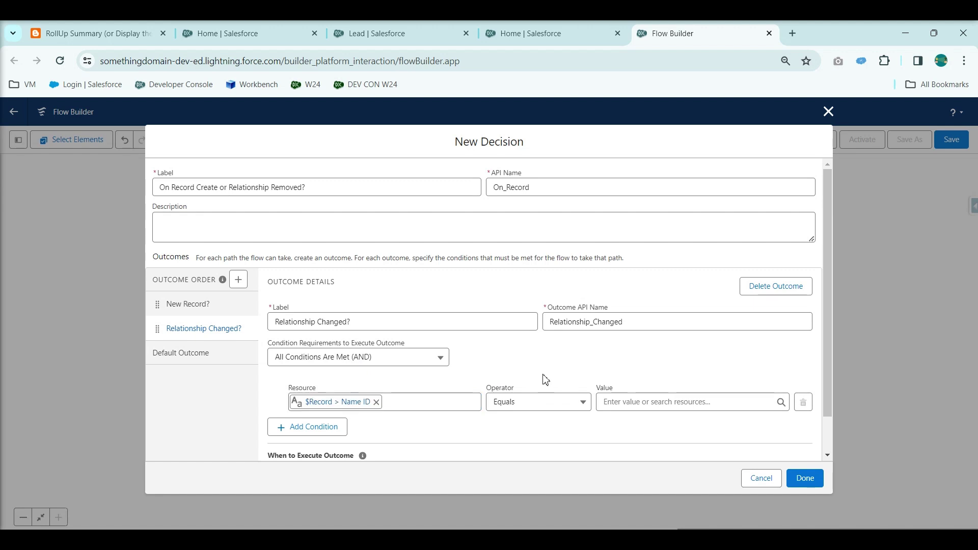
# Step: Set the first condition's operator to Is Null and its value to the global constant True
pyautogui.click(511, 405)
pyautogui.click(531, 350)
pyautogui.click(620, 402)
pyautogui.write('tru')
pyautogui.click(653, 390)
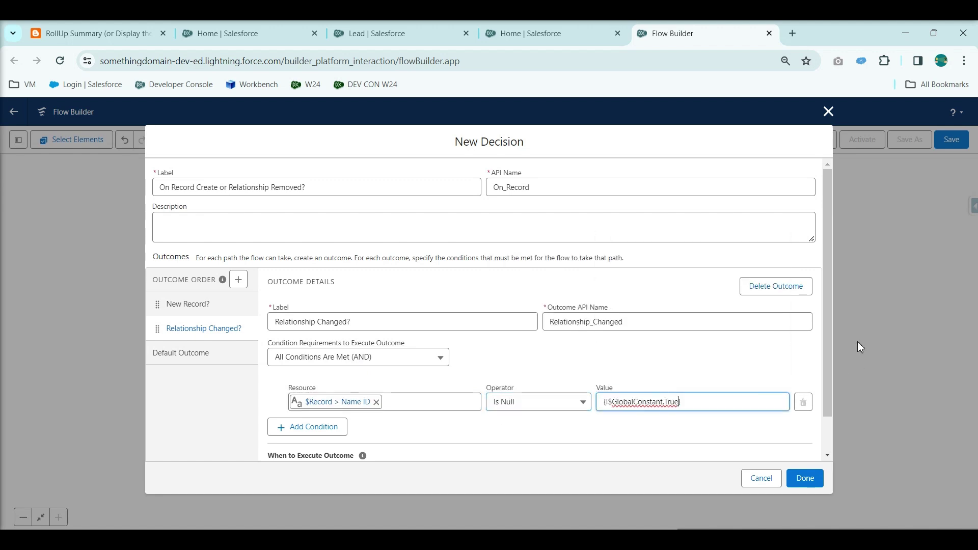
# Step: Check the record_prior criterion in the tutorial post and add a second condition with the resource $Record__Prior > Name ID
pyautogui.click(97, 34)
pyautogui.click(359, 334)
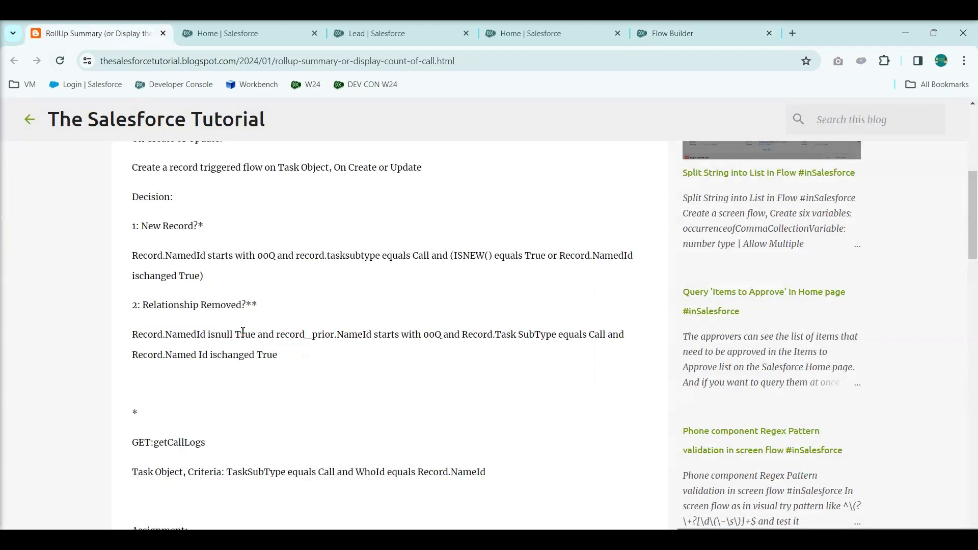
pyautogui.moveTo(302, 338); pyautogui.dragTo(405, 339)
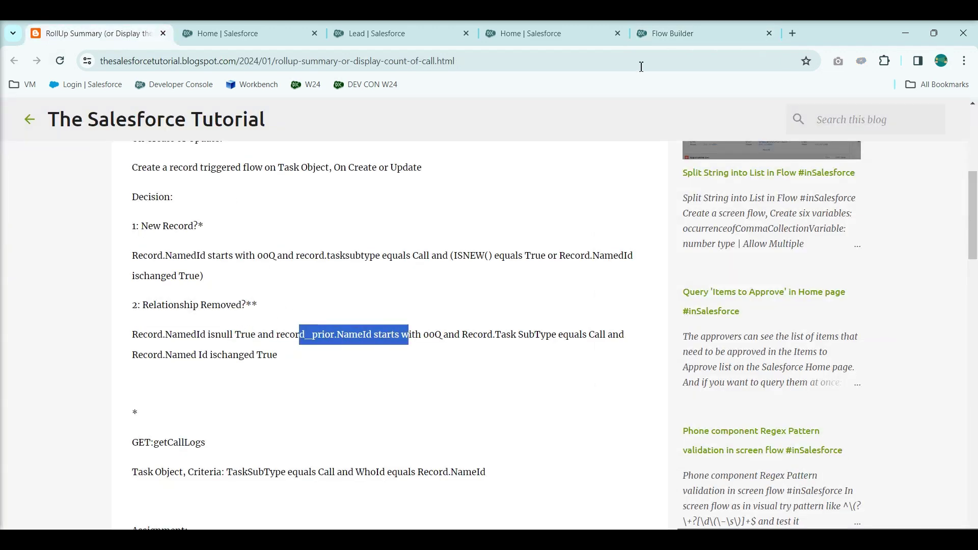
pyautogui.click(673, 32)
pyautogui.click(336, 427)
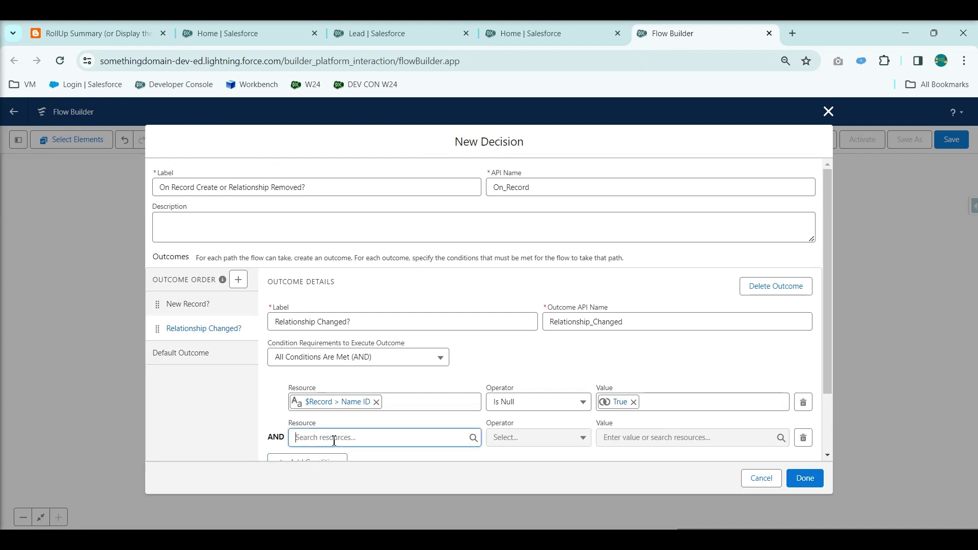
pyautogui.click(327, 437)
pyautogui.write('re')
pyautogui.click(364, 413)
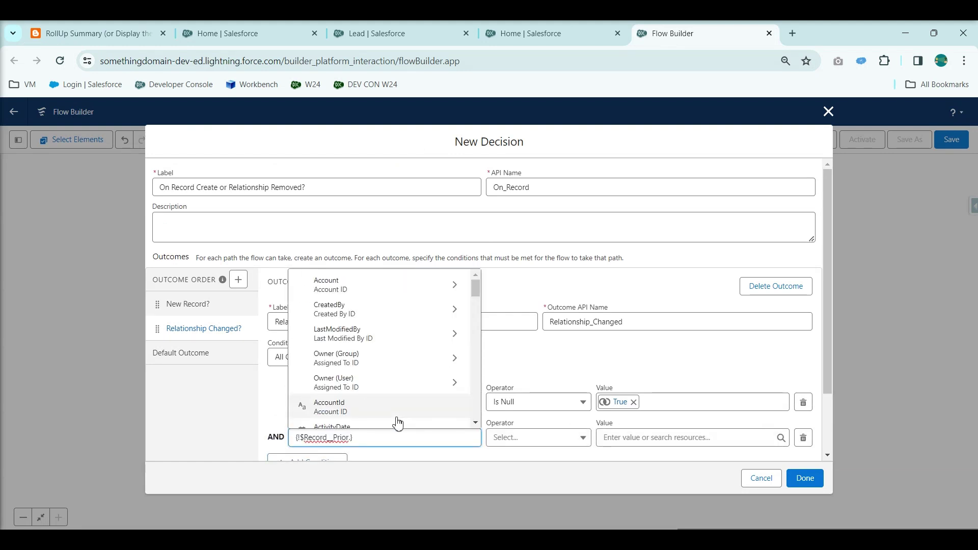
pyautogui.write('WhoId')
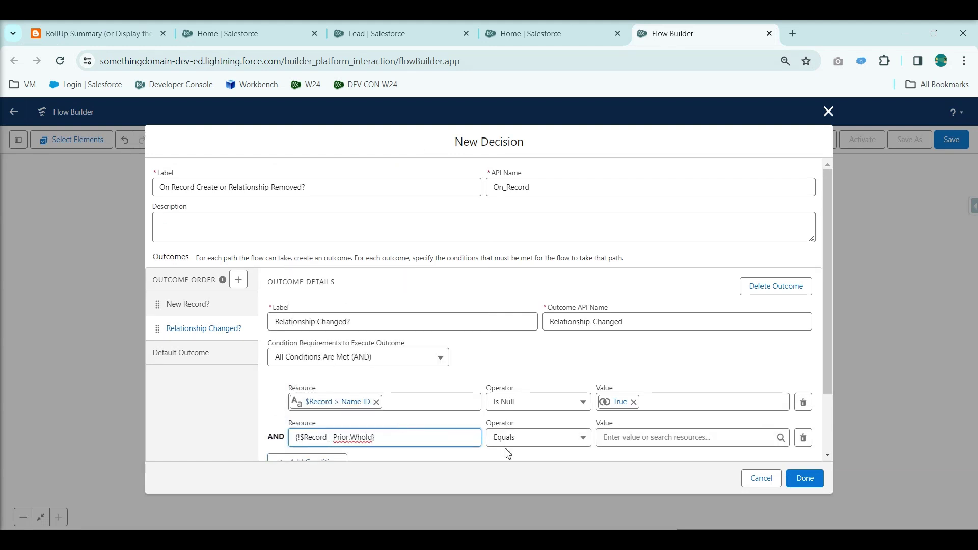
# Step: Set the second condition's operator to Starts With and its value to 00Q
pyautogui.click(538, 439)
pyautogui.click(537, 338)
pyautogui.click(629, 437)
pyautogui.write('00Q')
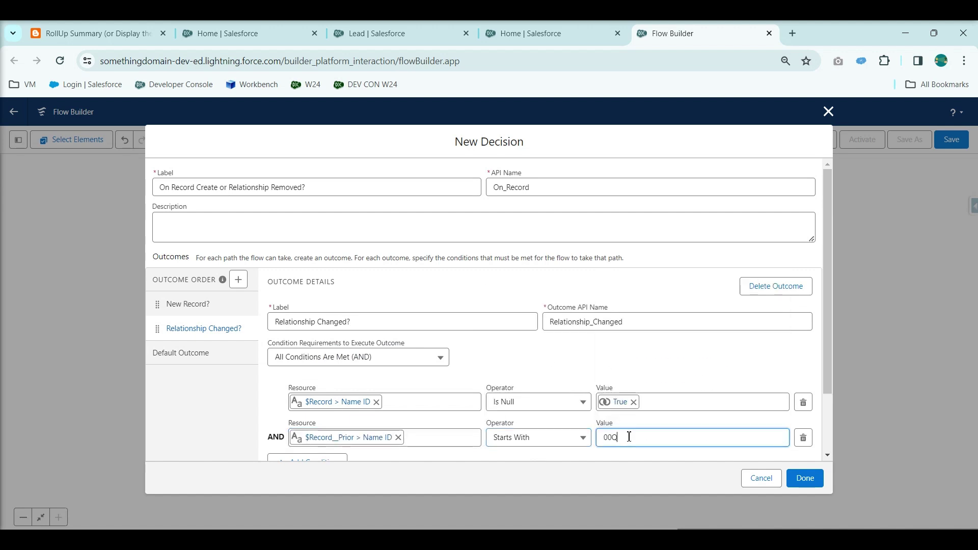
# Step: Add a third condition to the Relationship Changed? outcome: $Record > Task Subtype Equals Call
pyautogui.click(97, 33)
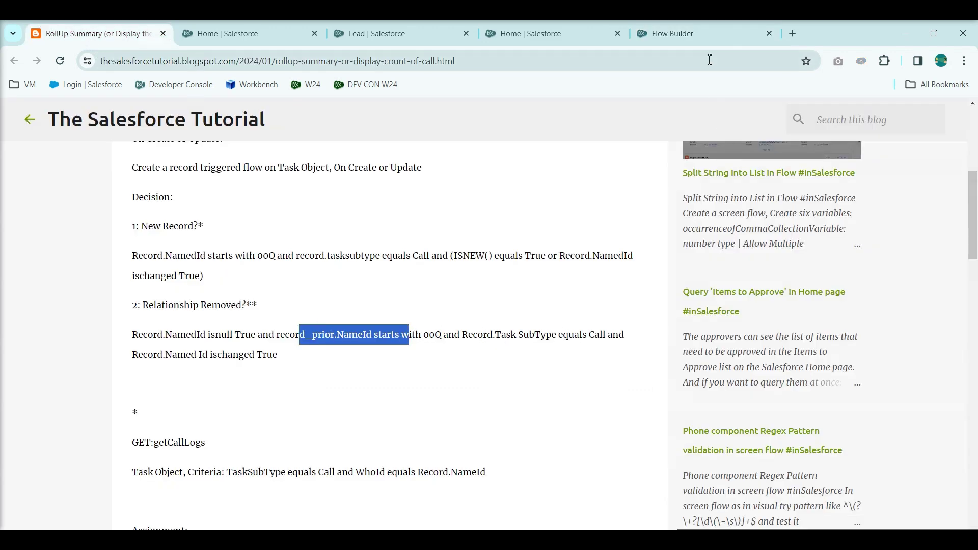
pyautogui.click(672, 33)
pyautogui.scroll(-2, 342, 434)
pyautogui.click(333, 386)
pyautogui.click(350, 397)
pyautogui.write('$Re')
pyautogui.click(357, 350)
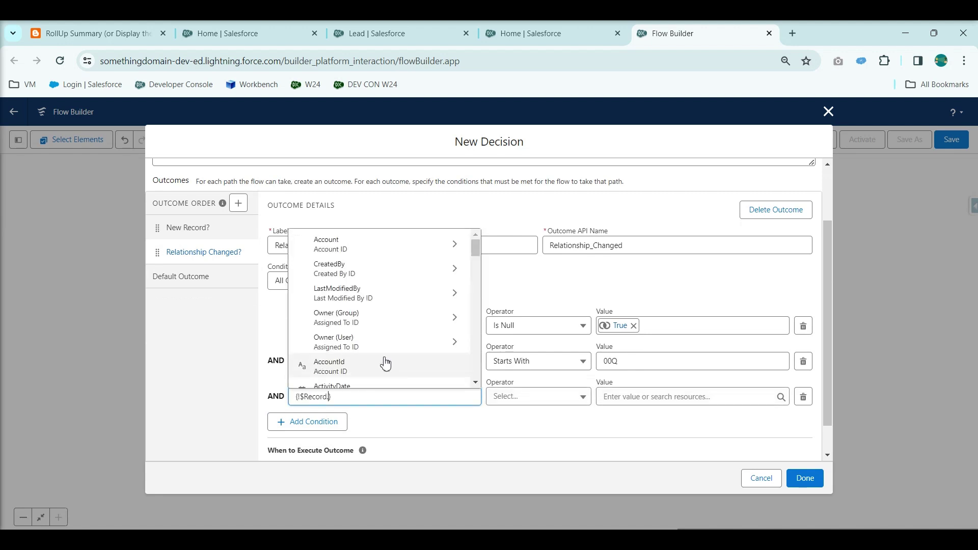
pyautogui.write('sub')
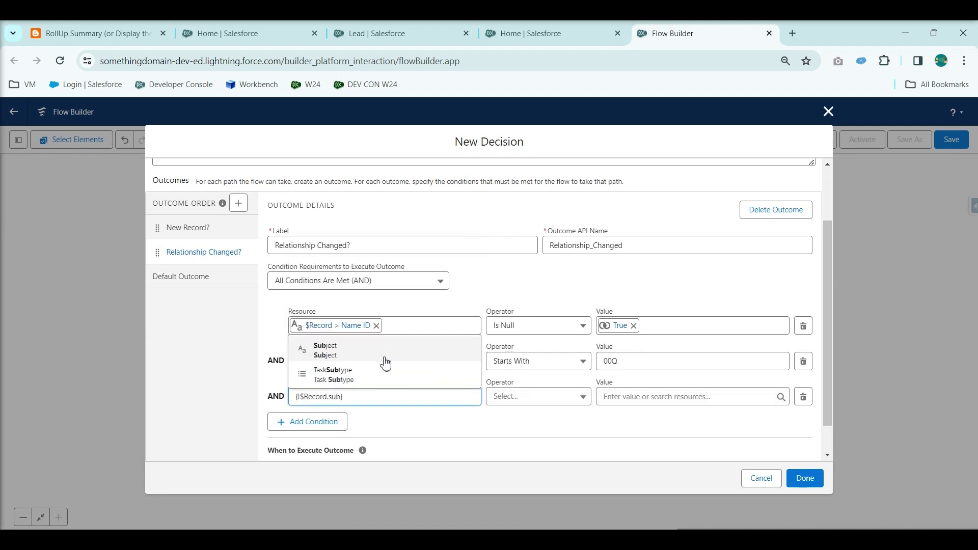
pyautogui.click(405, 375)
pyautogui.click(610, 401)
pyautogui.write('Call')
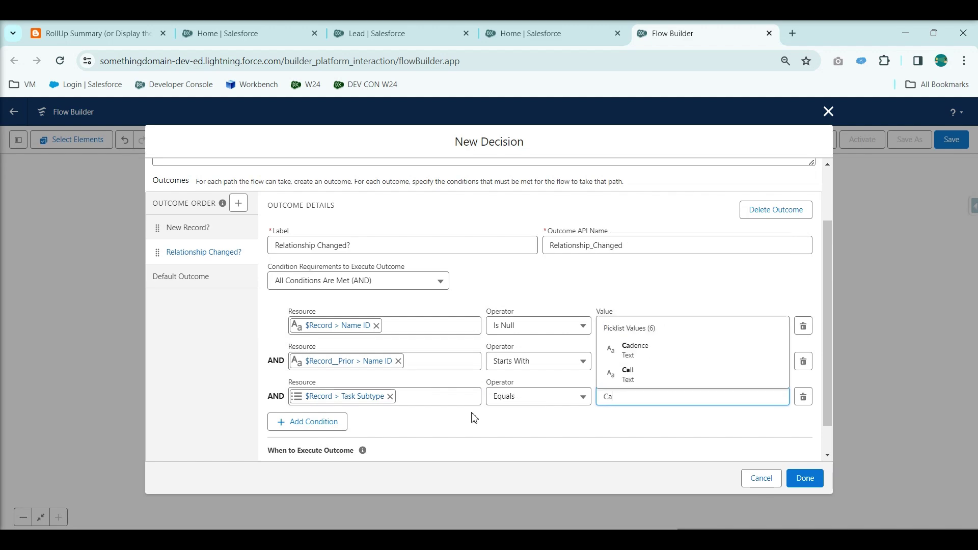
pyautogui.click(655, 367)
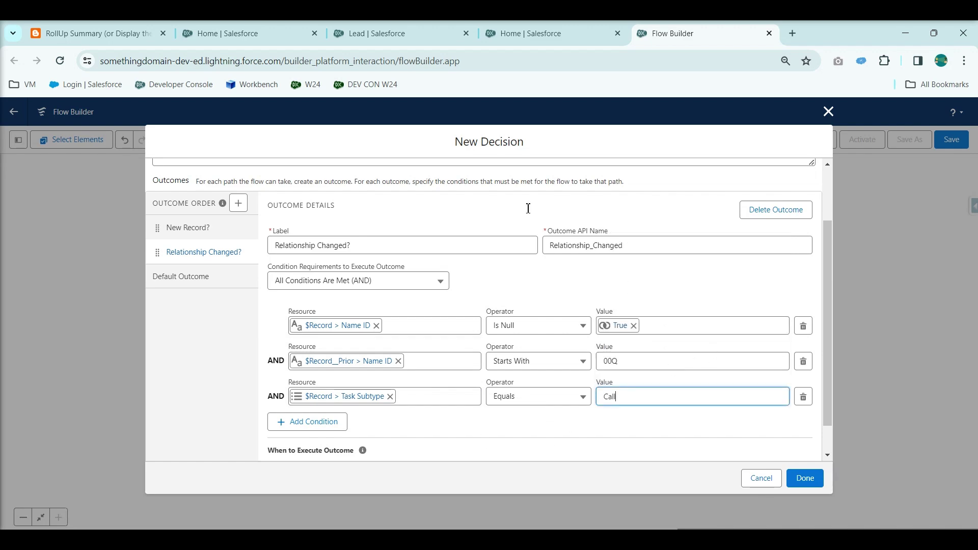
# Step: Check the last Relationship Removed criterion in the tutorial post and add a fourth condition with the resource $Record > Name ID
pyautogui.click(123, 34)
pyautogui.click(415, 376)
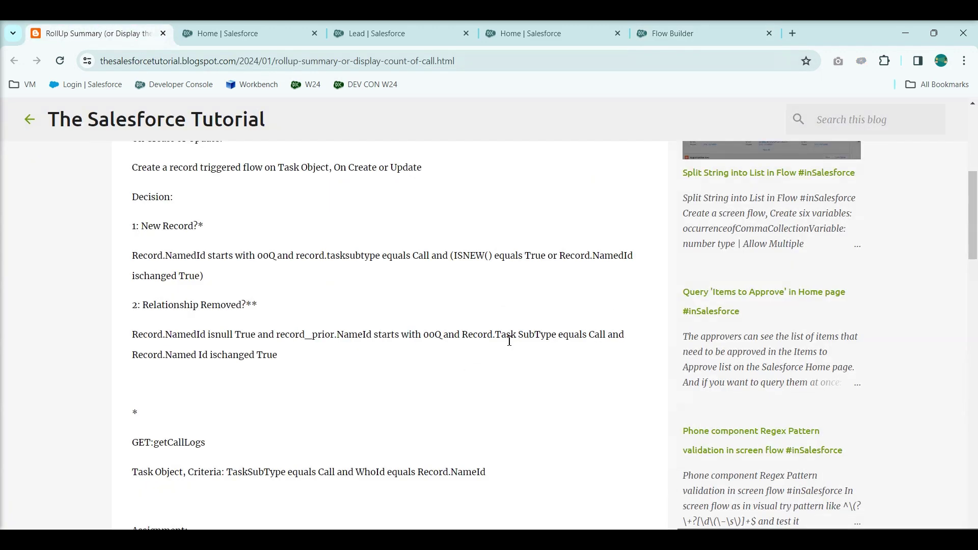
pyautogui.moveTo(154, 354); pyautogui.dragTo(301, 357)
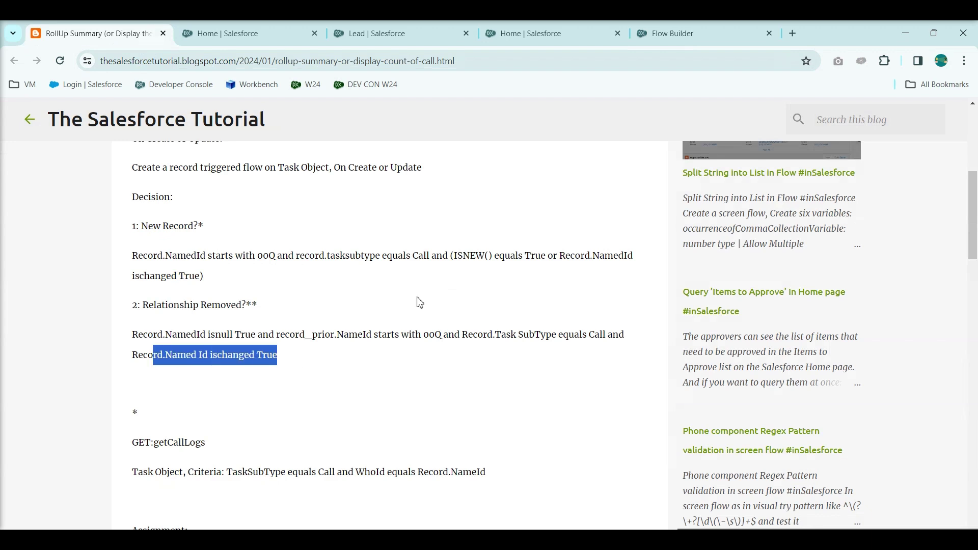
pyautogui.click(683, 33)
pyautogui.click(298, 423)
pyautogui.click(325, 432)
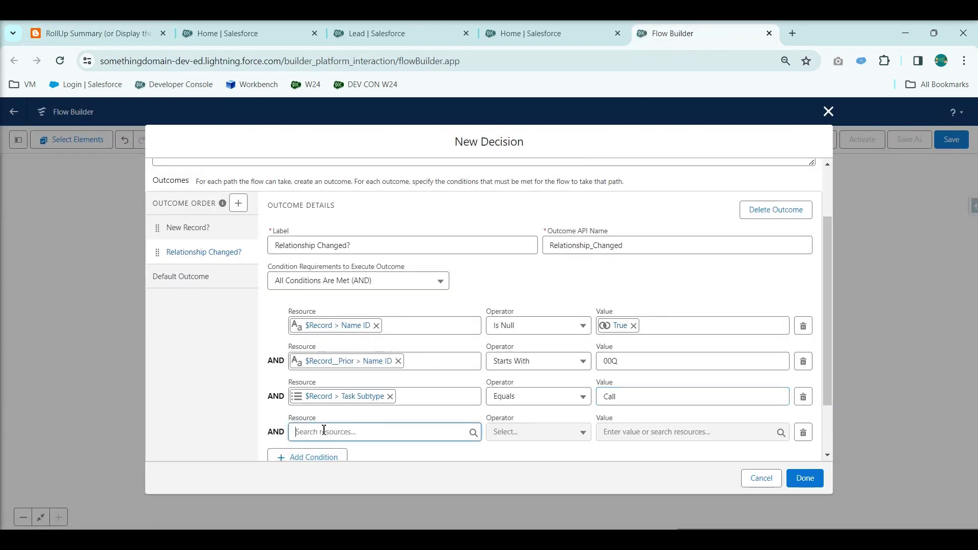
pyautogui.write('re')
pyautogui.click(337, 388)
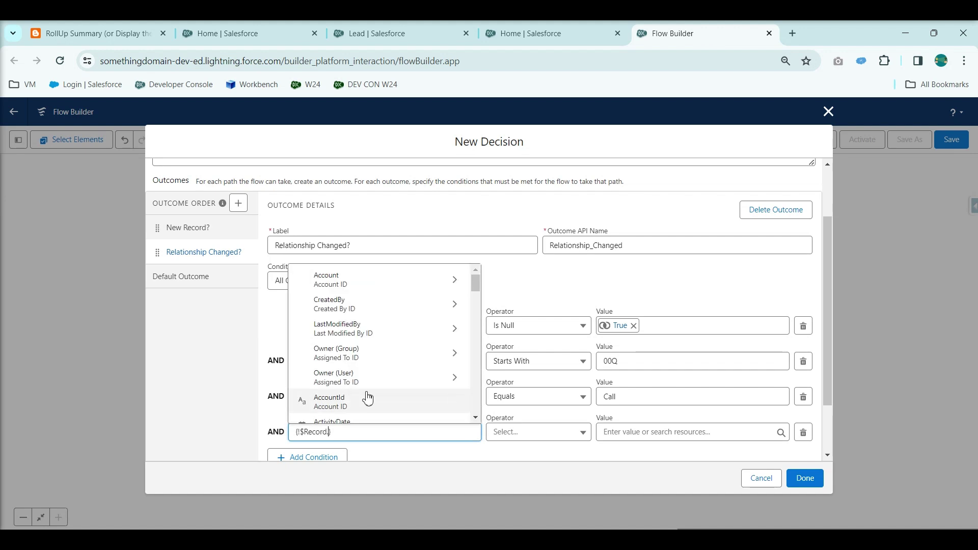
pyautogui.write('WhoId')
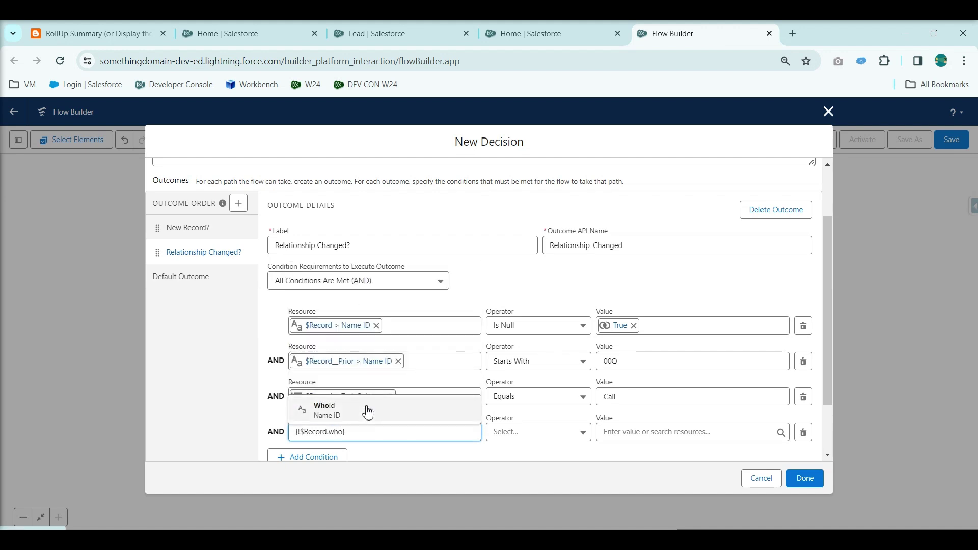
# Step: Set the fourth condition's operator to Is Changed and its value to the global constant True
pyautogui.click(497, 437)
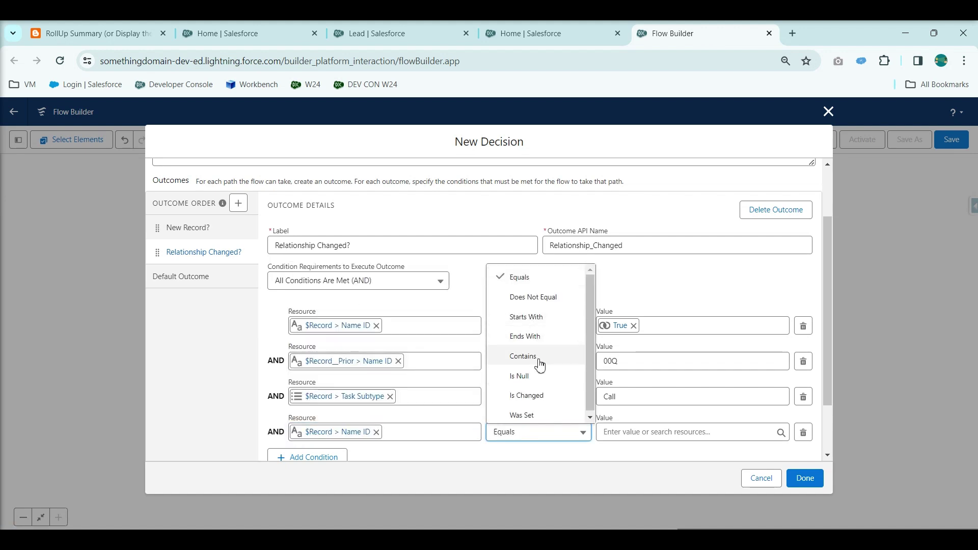
pyautogui.click(539, 395)
pyautogui.click(639, 437)
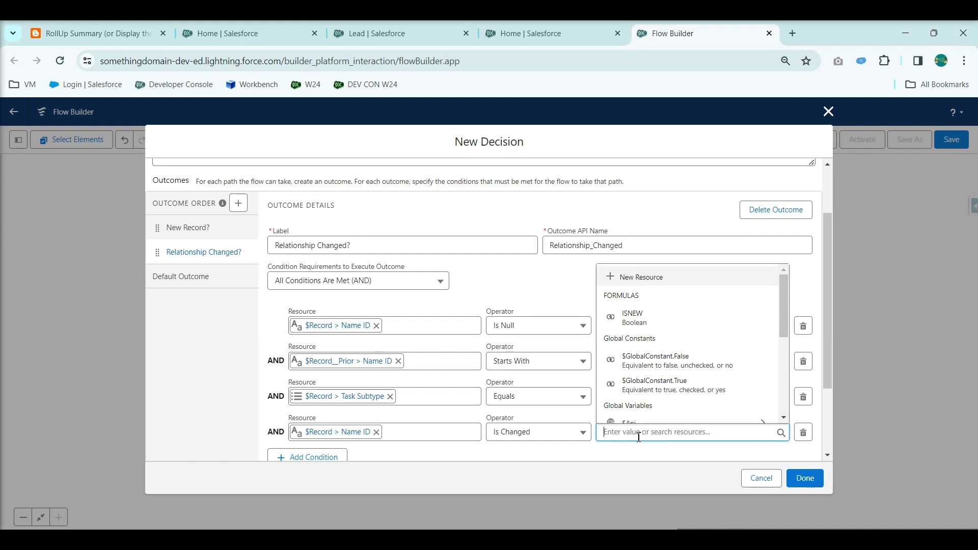
pyautogui.write('true')
pyautogui.click(640, 415)
pyautogui.click(619, 466)
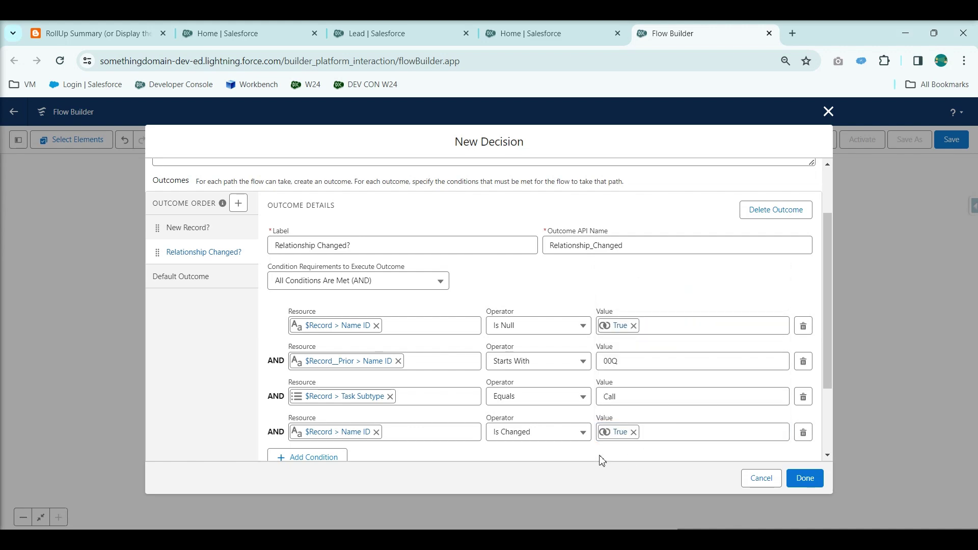
# Step: Compare the outcome criteria with the tutorial post and finish the On Record Create or Relationship Removed? decision
pyautogui.click(95, 35)
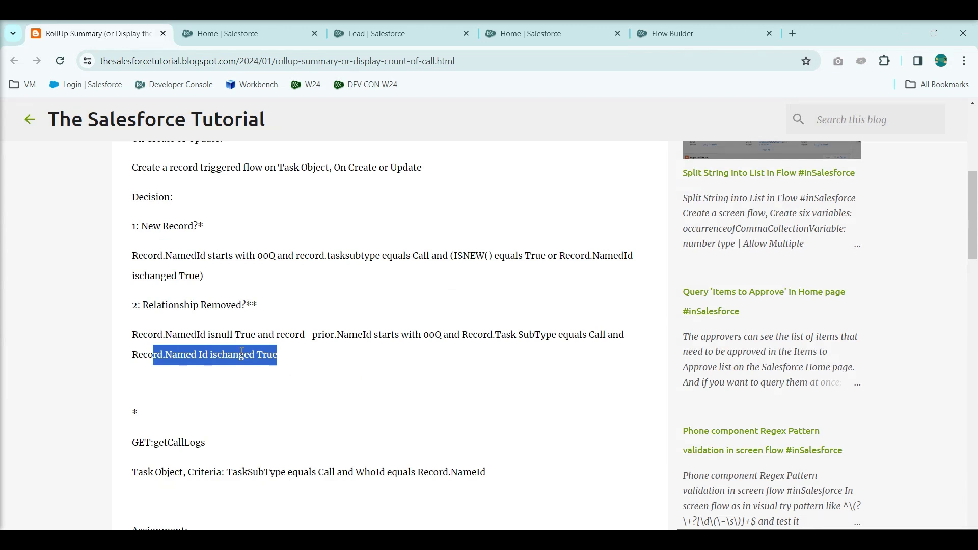
pyautogui.click(386, 392)
pyautogui.scroll(-1, 355, 377)
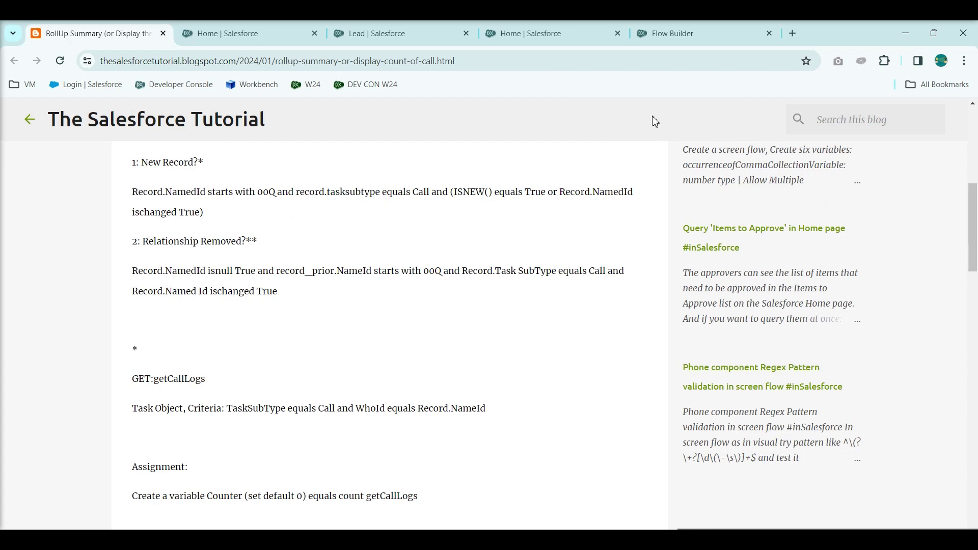
pyautogui.click(692, 34)
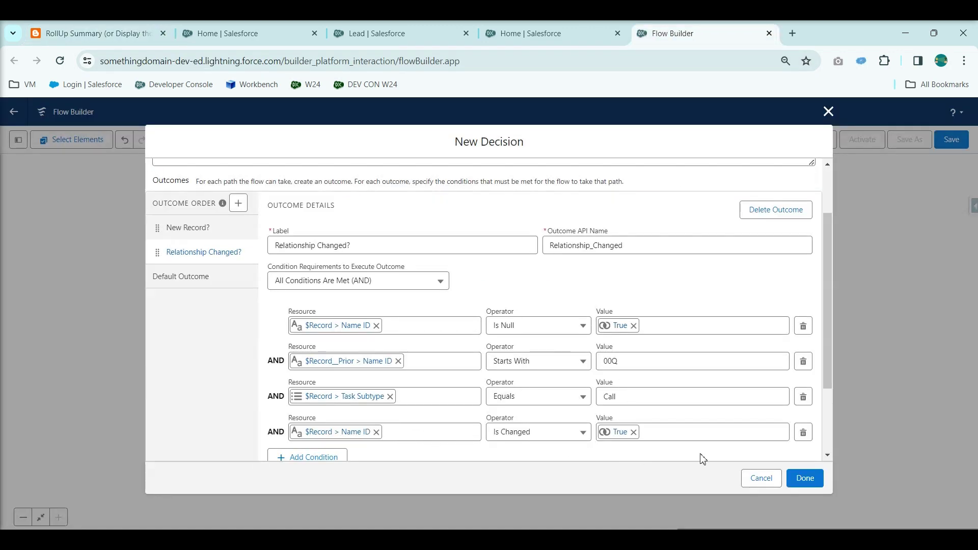
pyautogui.click(798, 481)
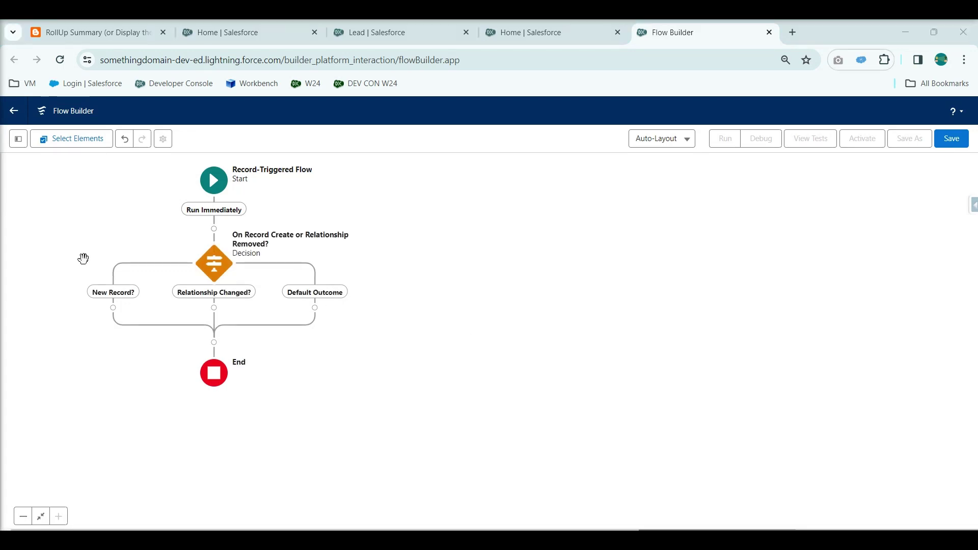
# Step: Look up in the tutorial post which element belongs on the New Record? path and how it is named
pyautogui.click(92, 32)
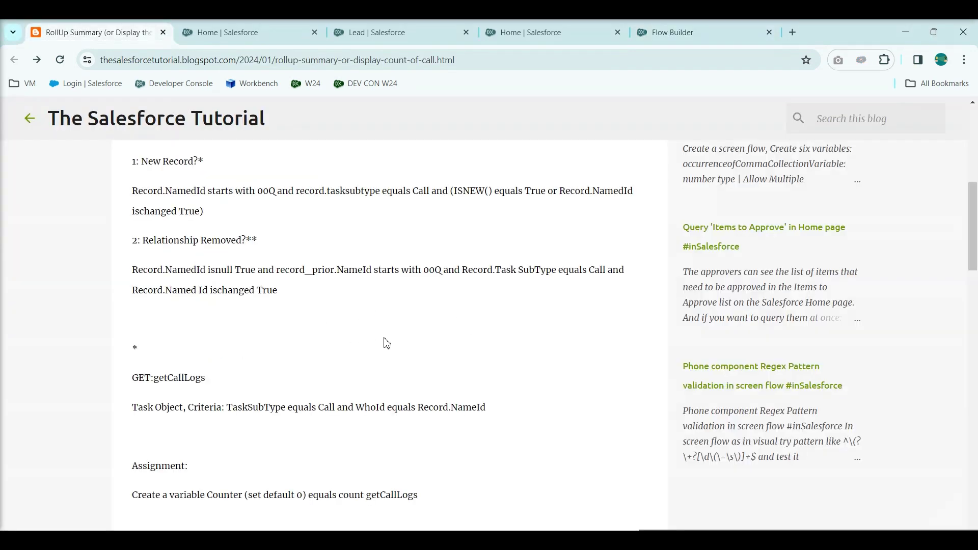
pyautogui.scroll(1, 234, 263)
pyautogui.moveTo(206, 228); pyautogui.dragTo(193, 226)
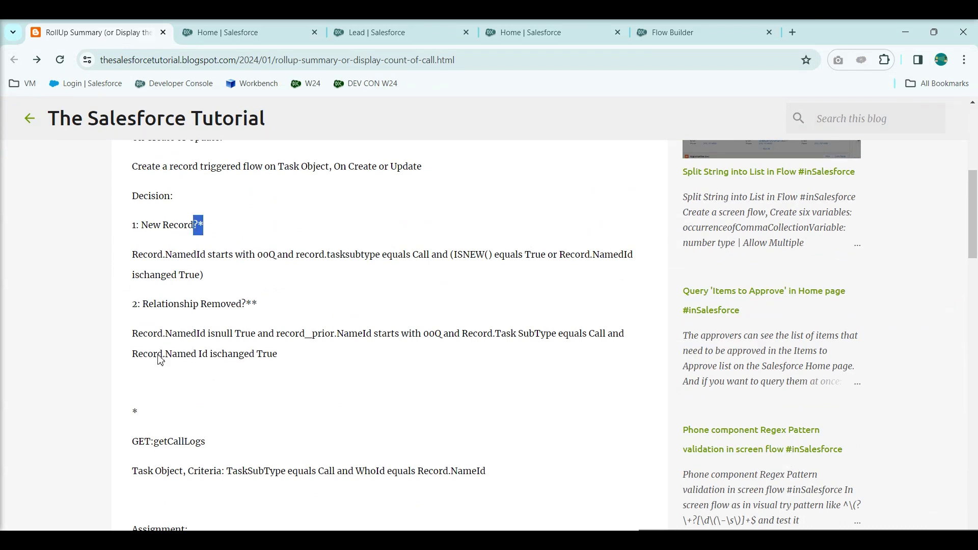
pyautogui.click(134, 414)
pyautogui.doubleClick(134, 412)
pyautogui.doubleClick(195, 442)
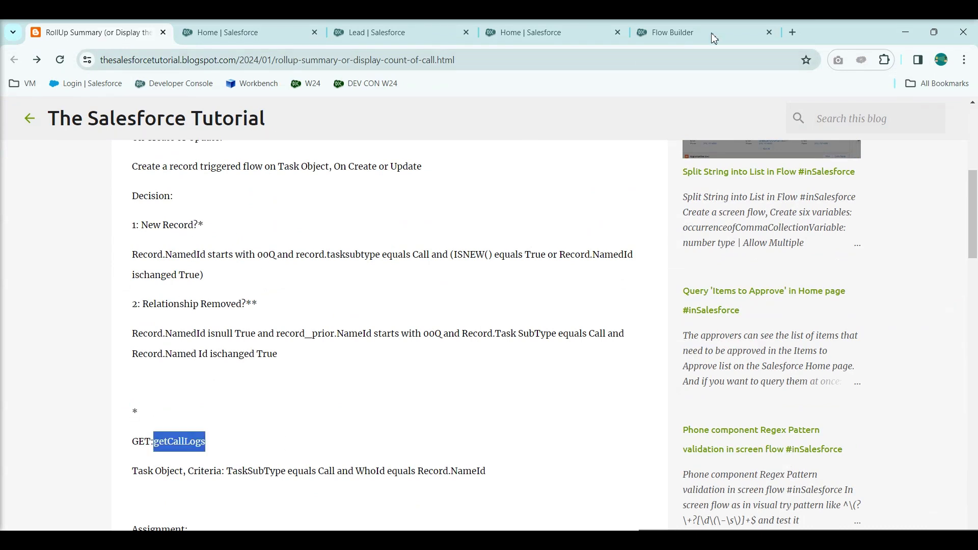
pyautogui.click(683, 41)
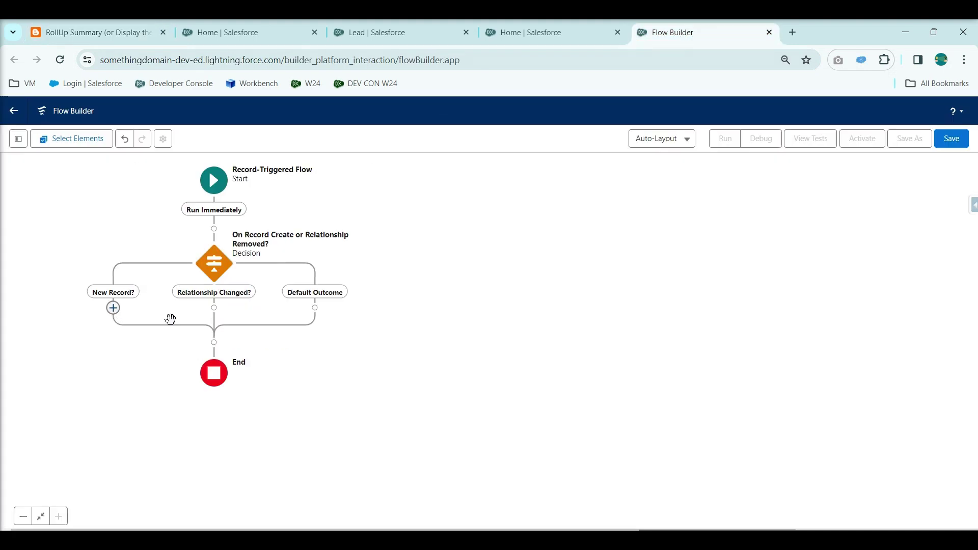
# Step: Add a Get Records element labelled getCallLogs on the New Record? path and set its object to Task
pyautogui.click(113, 307)
pyautogui.write('get')
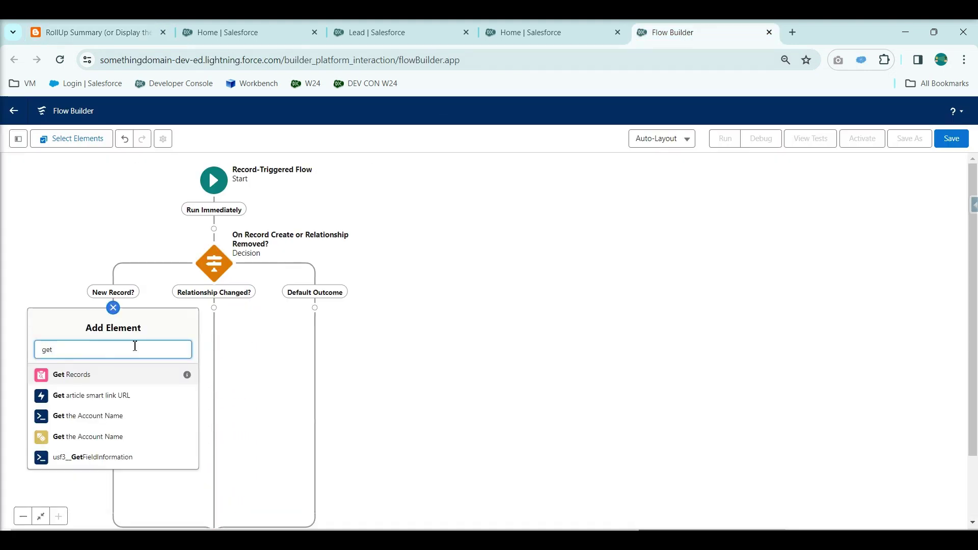
pyautogui.click(106, 382)
pyautogui.write('getCallLogs')
pyautogui.click(700, 248)
pyautogui.click(587, 315)
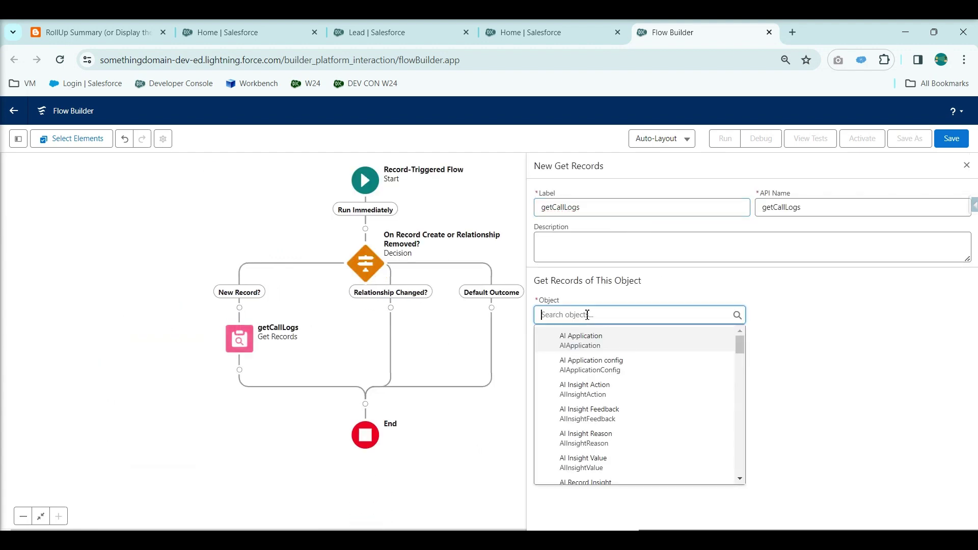
pyautogui.write('Task')
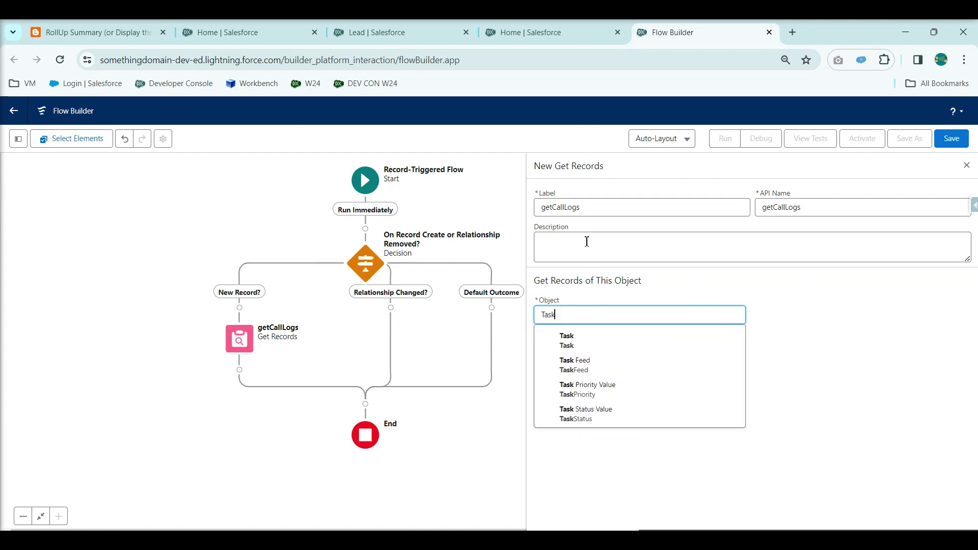
pyautogui.click(606, 341)
# Step: Look up the filter criteria for getCallLogs in the tutorial post
pyautogui.click(37, 39)
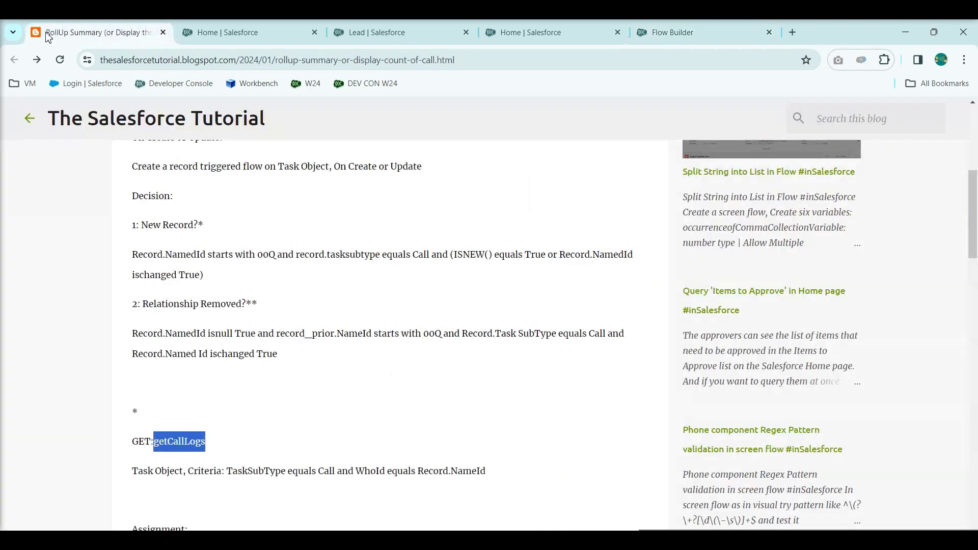
pyautogui.click(286, 349)
pyautogui.scroll(-2, 285, 348)
pyautogui.scroll(-2, 287, 349)
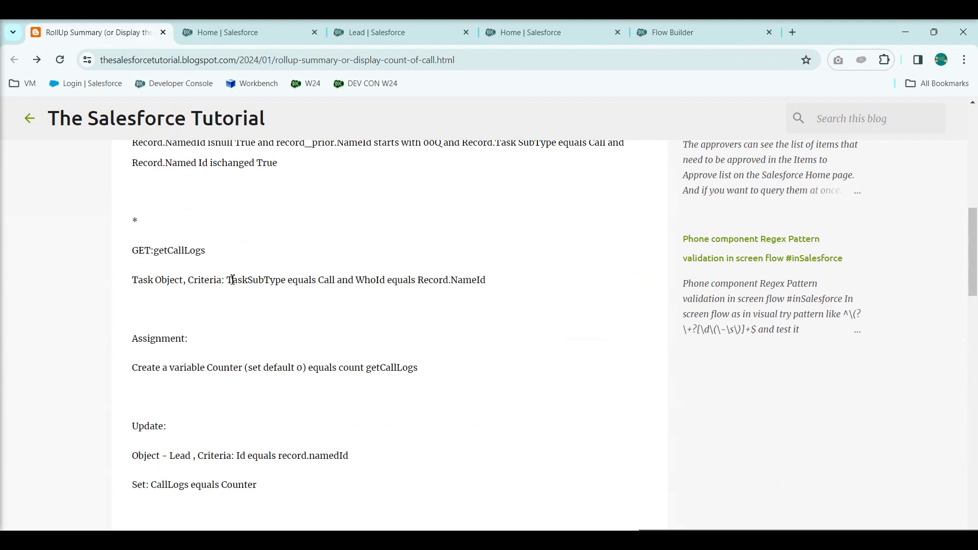
pyautogui.moveTo(233, 280); pyautogui.dragTo(279, 280)
pyautogui.moveTo(366, 280); pyautogui.dragTo(472, 284)
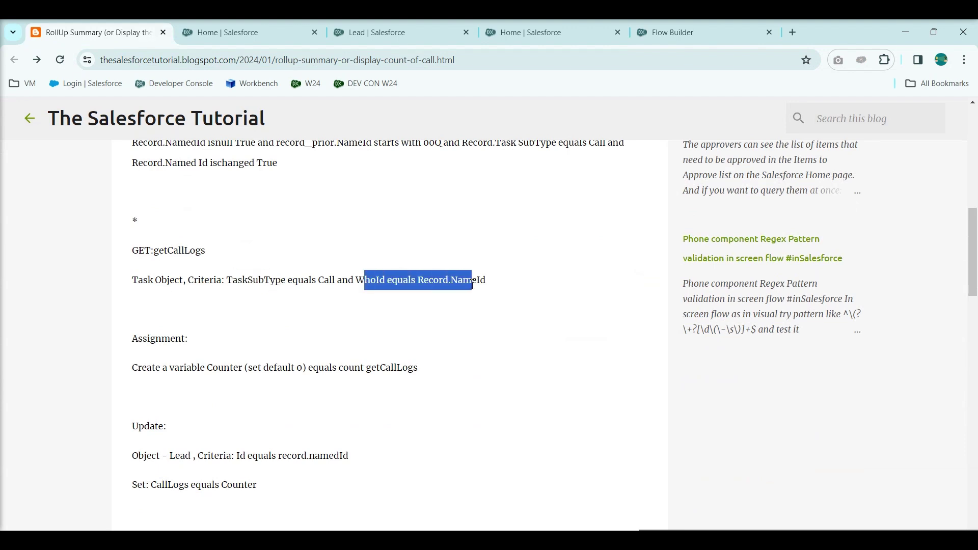
# Step: Return to the flow and set the field of getCallLogs' first filter condition to WhoId
pyautogui.click(650, 37)
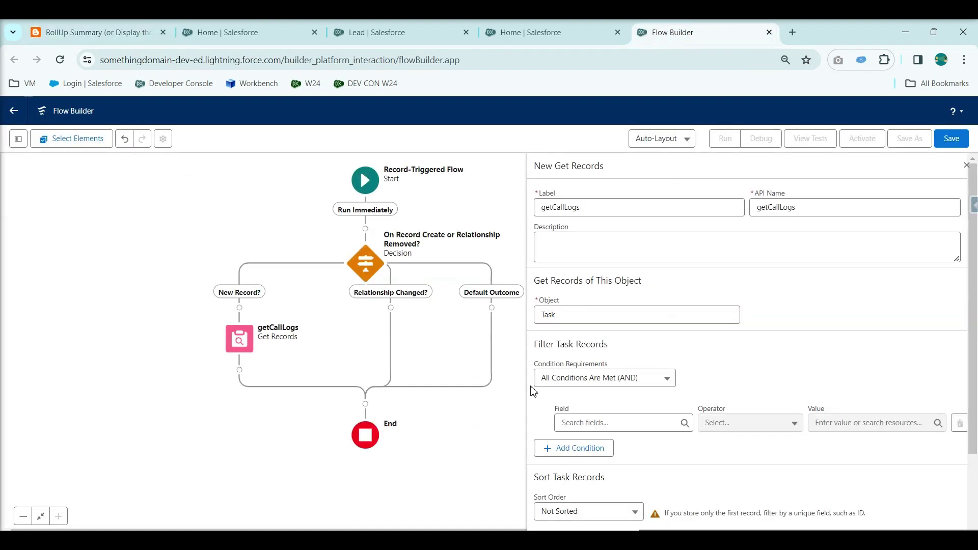
pyautogui.click(609, 431)
pyautogui.write('who')
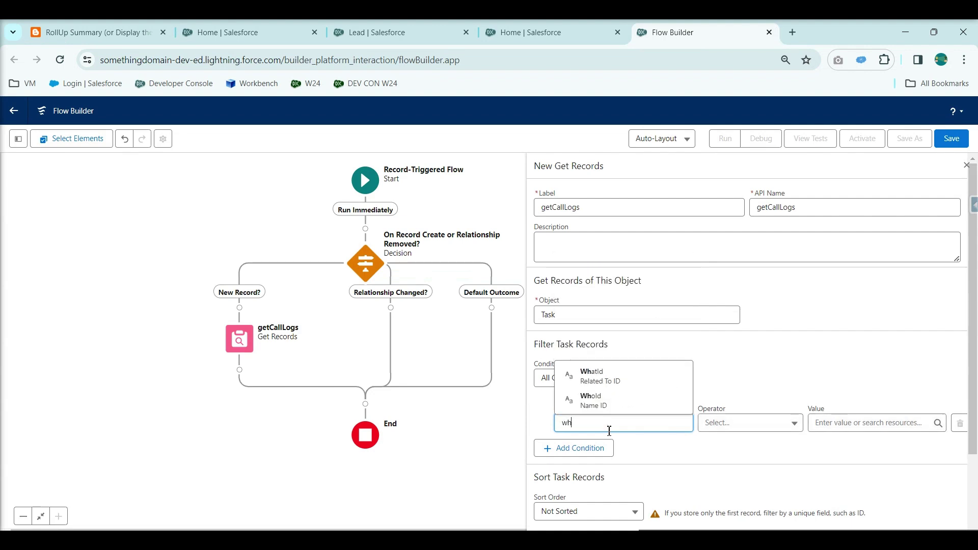
pyautogui.click(629, 403)
pyautogui.click(837, 424)
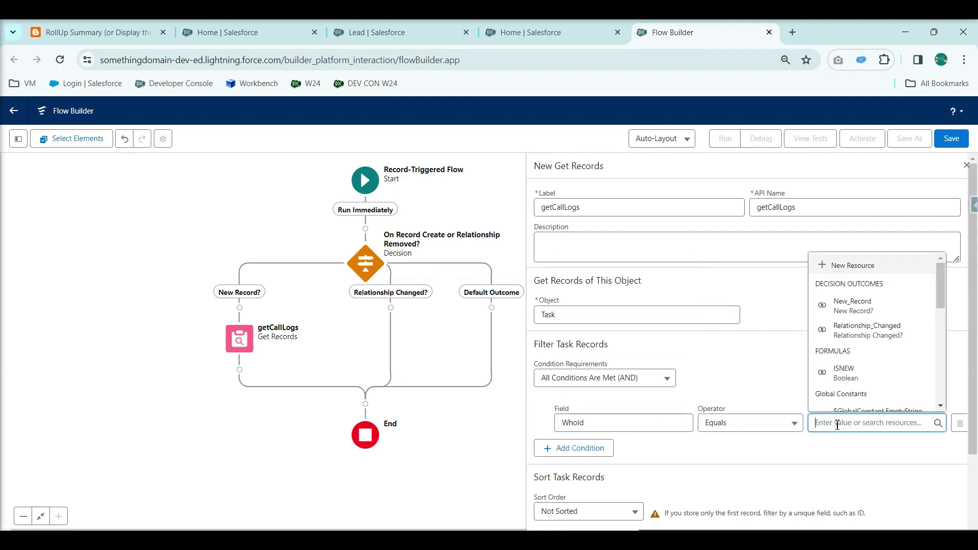
pyautogui.write('re')
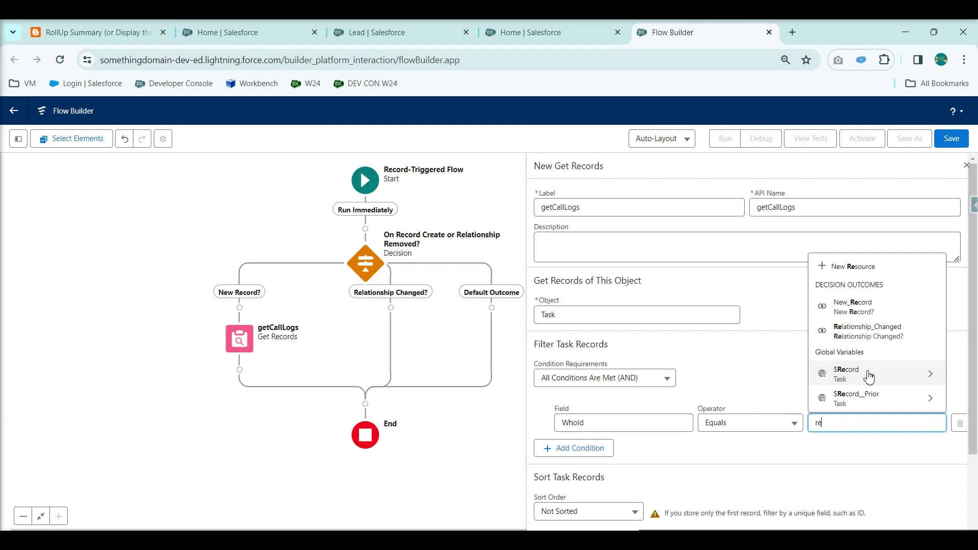
pyautogui.click(869, 377)
pyautogui.write('Id')
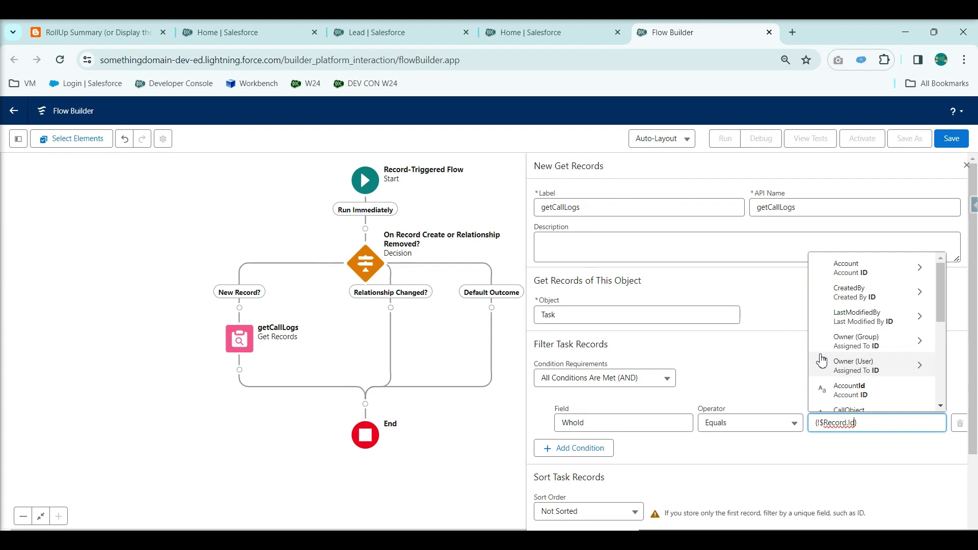
pyautogui.click(97, 32)
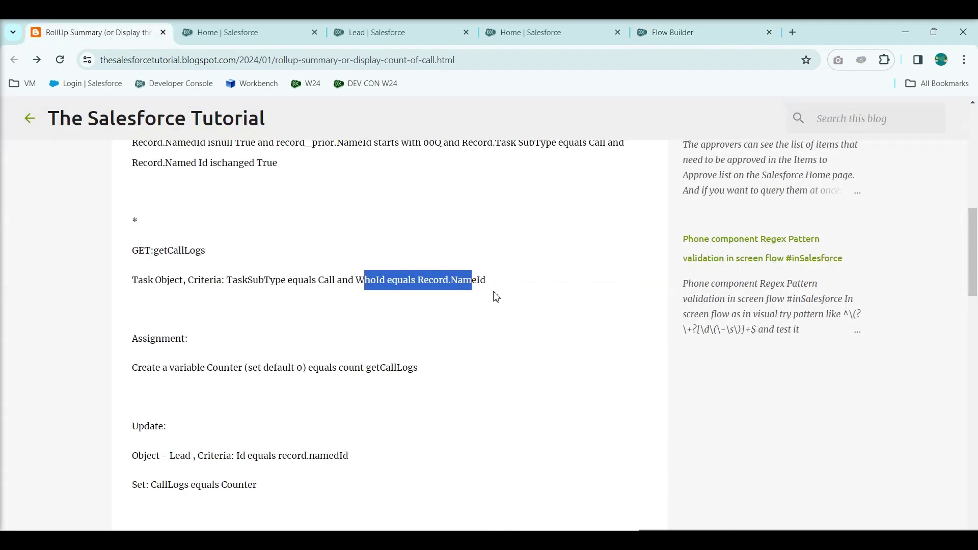
pyautogui.moveTo(415, 280); pyautogui.dragTo(502, 284)
pyautogui.click(672, 32)
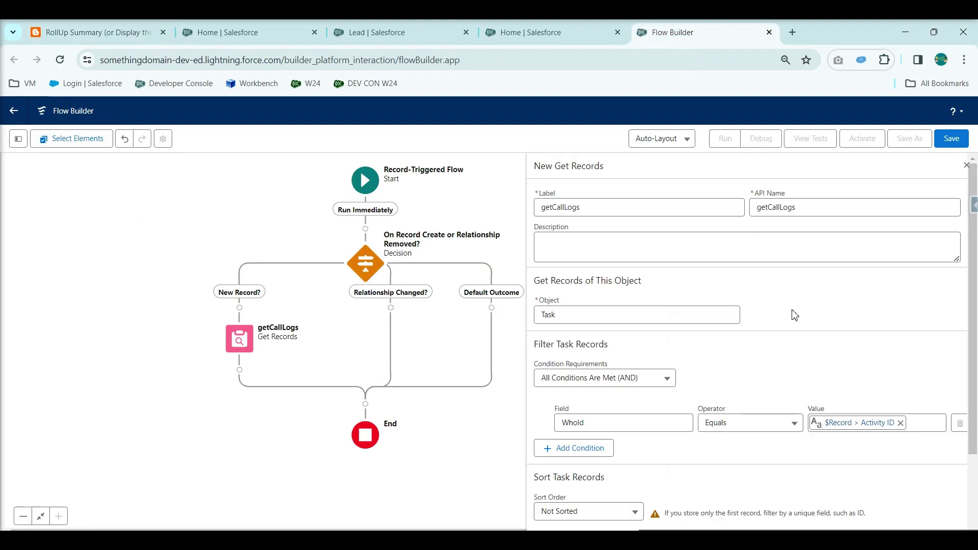
pyautogui.click(901, 423)
# Step: Set the value of the WhoId filter condition to $Record > Name ID
pyautogui.click(870, 422)
pyautogui.write('re')
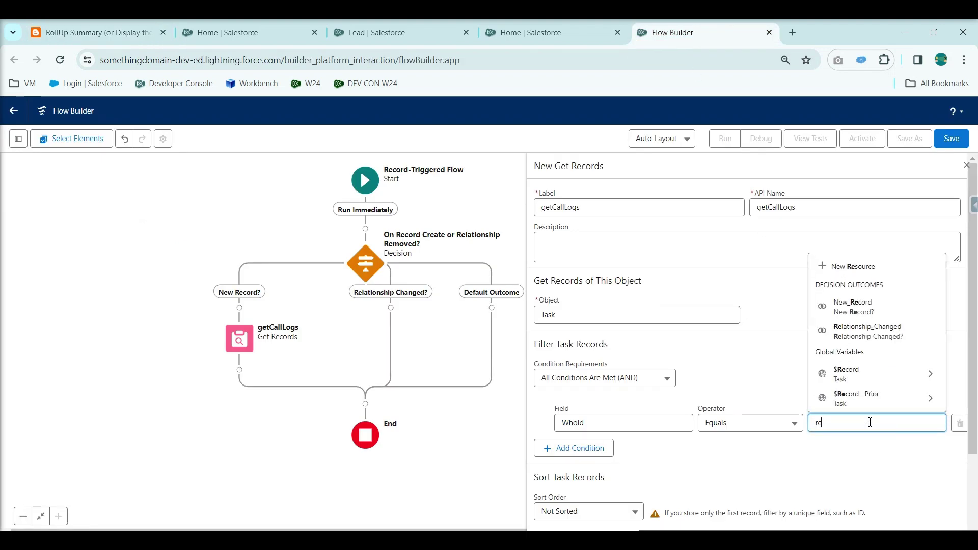
pyautogui.write('cord')
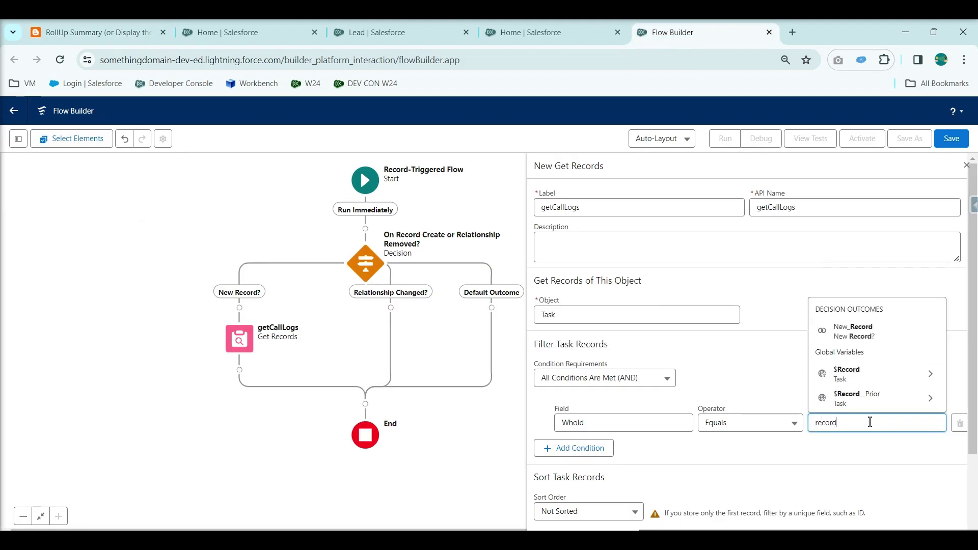
pyautogui.click(875, 382)
pyautogui.write('nam')
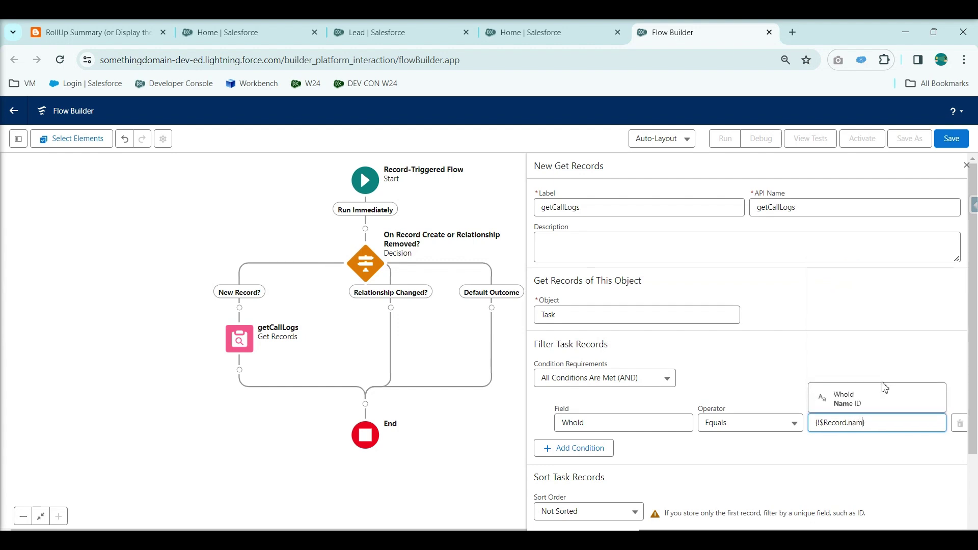
pyautogui.click(859, 403)
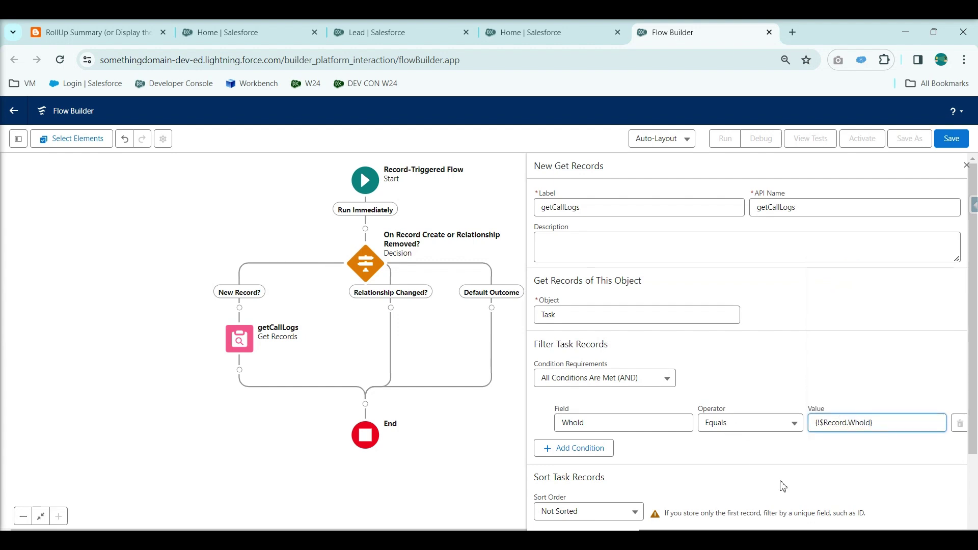
# Step: Add a second filter condition to getCallLogs requiring TaskSubtype Equals Call
pyautogui.click(604, 449)
pyautogui.click(610, 458)
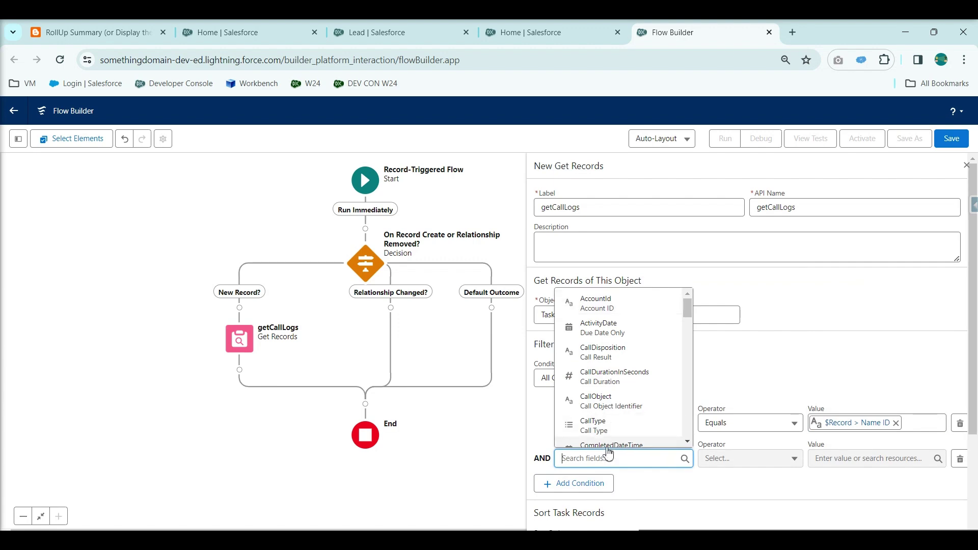
pyautogui.write('a')
pyautogui.press('BackSpace')
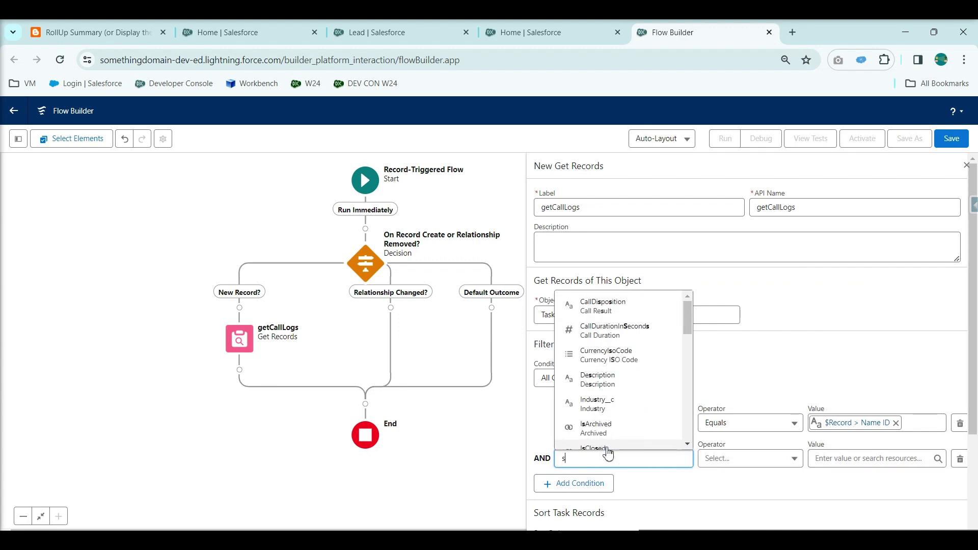
pyautogui.write('sub')
pyautogui.click(609, 452)
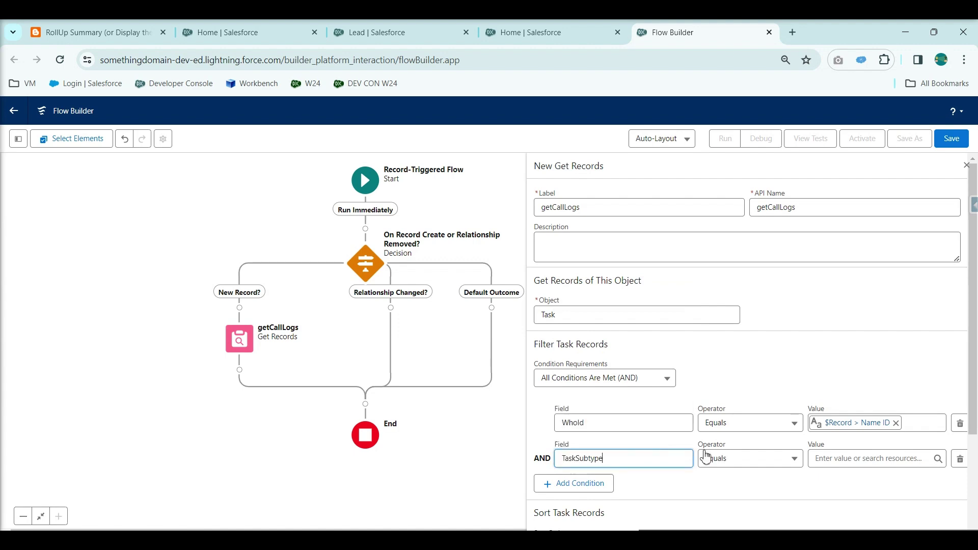
pyautogui.click(842, 459)
pyautogui.write('Call')
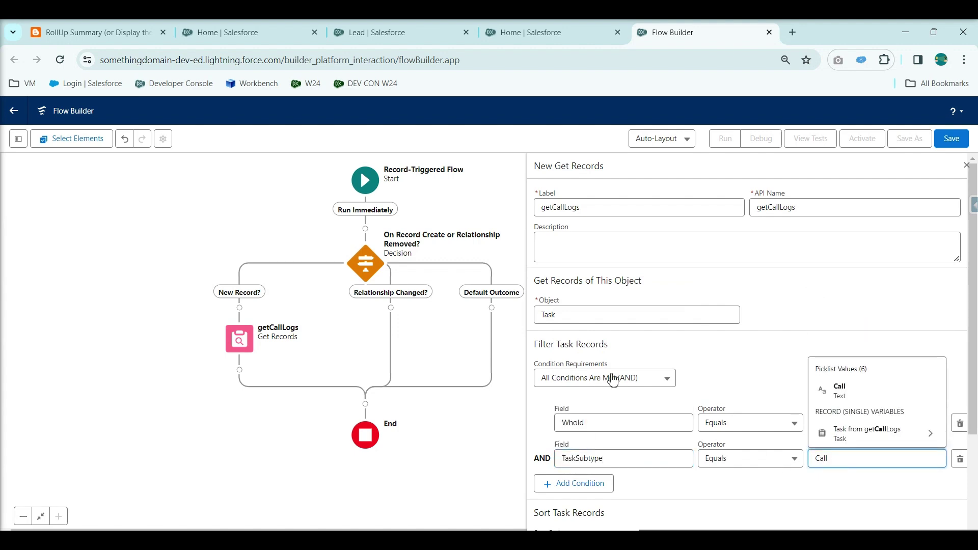
pyautogui.click(839, 391)
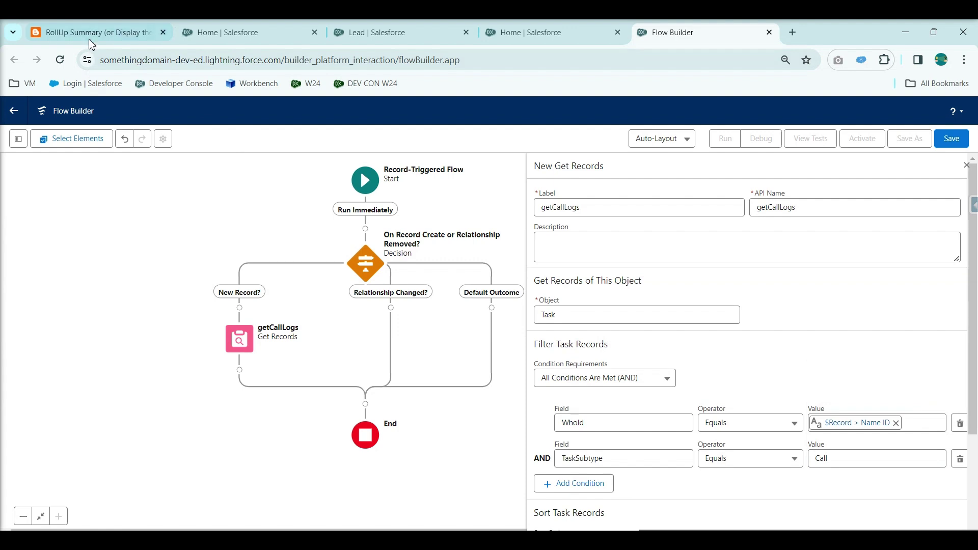
# Step: Compare the filters with the tutorial post, read its Assignment instructions, and set getCallLogs to store all records
pyautogui.click(92, 33)
pyautogui.moveTo(175, 279); pyautogui.dragTo(510, 283)
pyautogui.click(482, 346)
pyautogui.moveTo(149, 336); pyautogui.dragTo(338, 369)
pyautogui.click(561, 337)
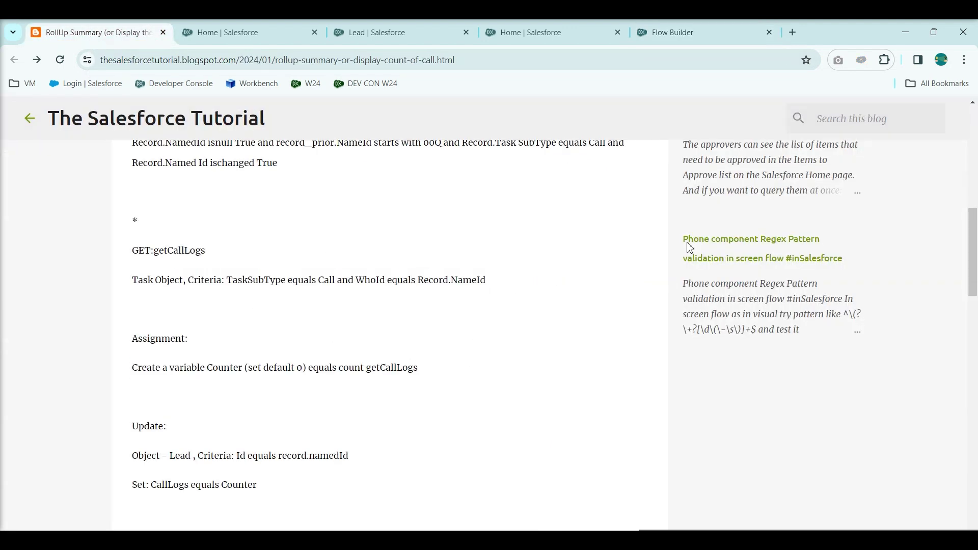
pyautogui.click(683, 40)
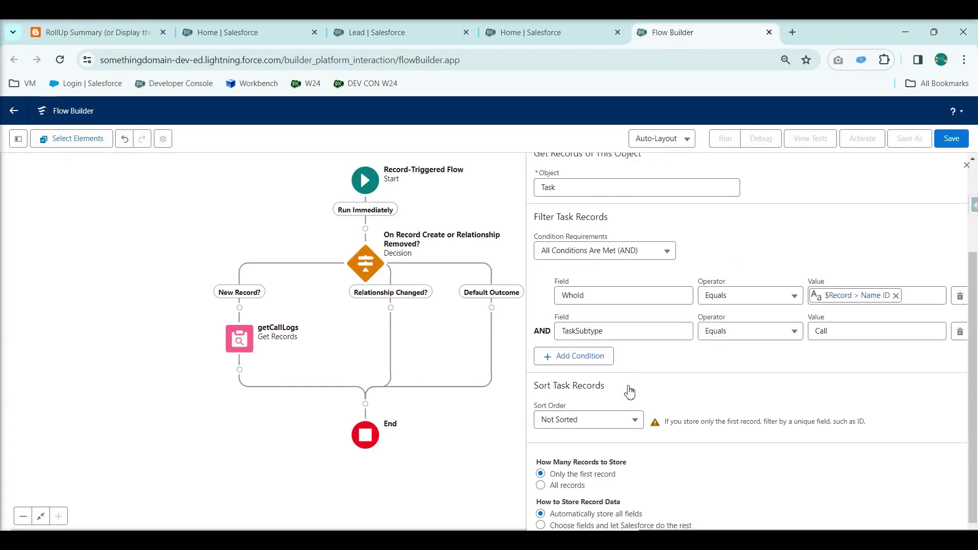
pyautogui.click(555, 486)
# Step: Add an Assignment element labelled Assign directly after getCallLogs
pyautogui.click(240, 370)
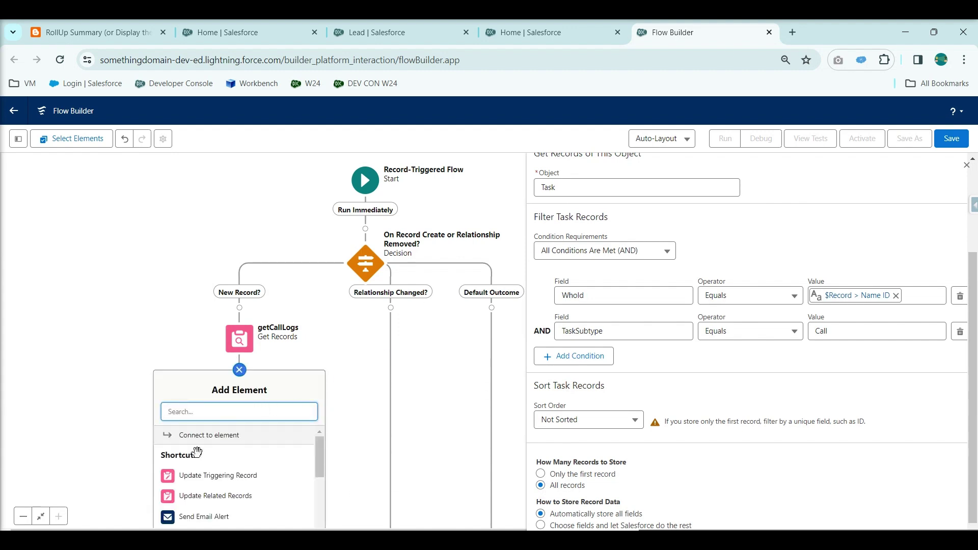
pyautogui.write('ss')
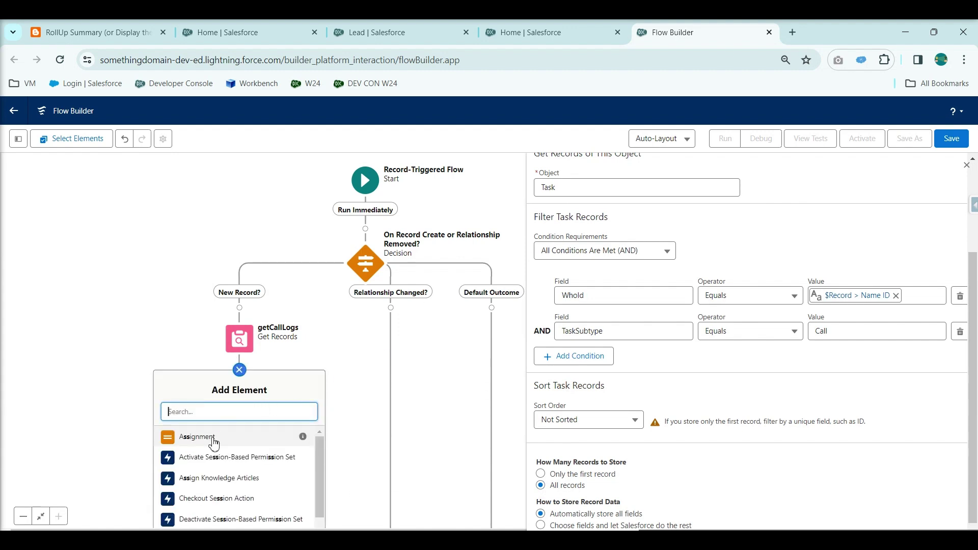
pyautogui.press('BackSpace')
pyautogui.write('Assig')
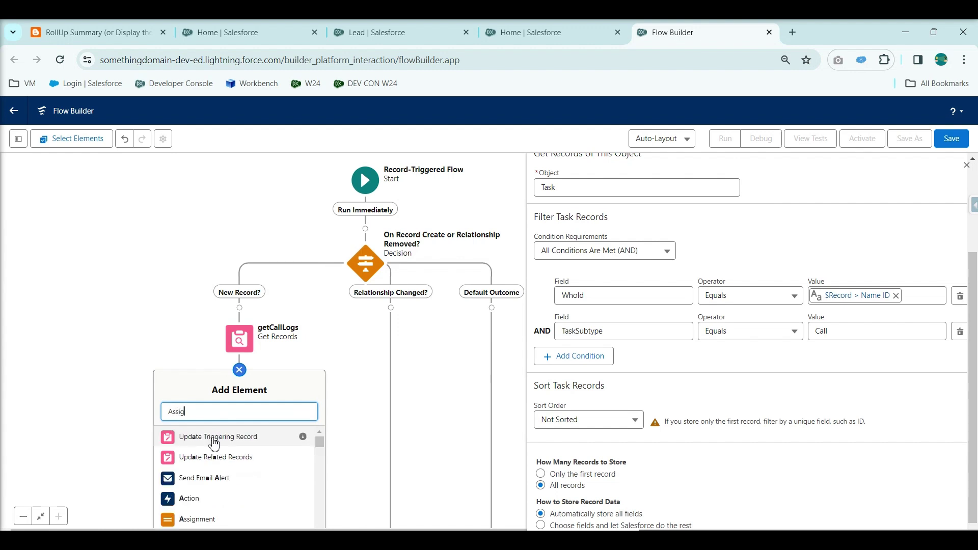
pyautogui.click(214, 444)
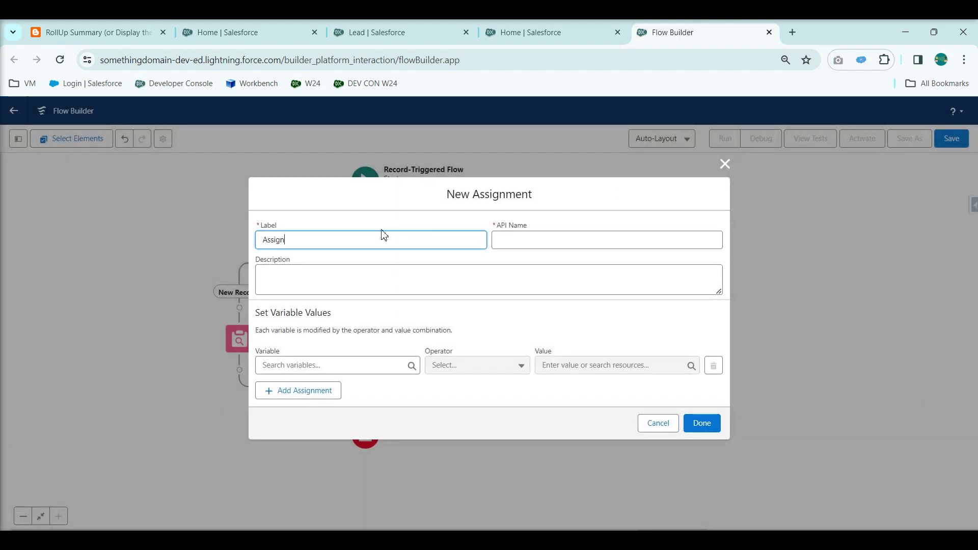
pyautogui.click(413, 271)
# Step: Create a new resource of type Variable with the API name Counter for the assignment's variable
pyautogui.click(321, 365)
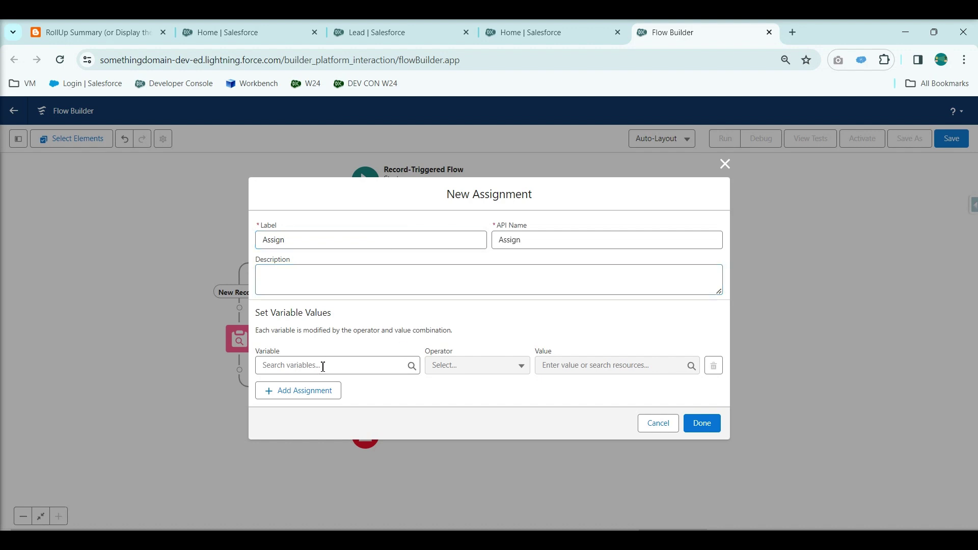
pyautogui.click(304, 390)
pyautogui.click(290, 267)
pyautogui.click(305, 292)
pyautogui.click(305, 298)
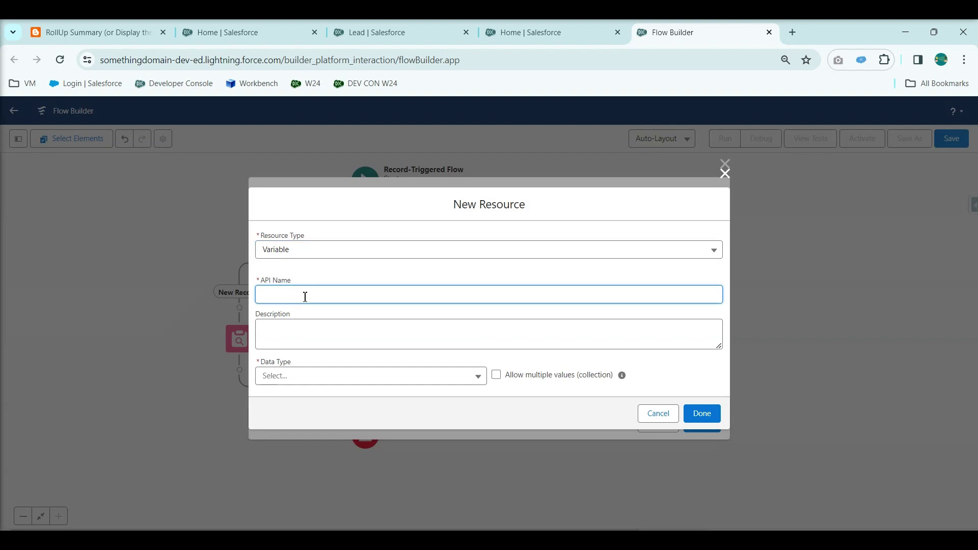
pyautogui.click(520, 332)
# Step: Make Counter a Number variable with 0 decimal places and default value 0, and finish the resource
pyautogui.click(323, 381)
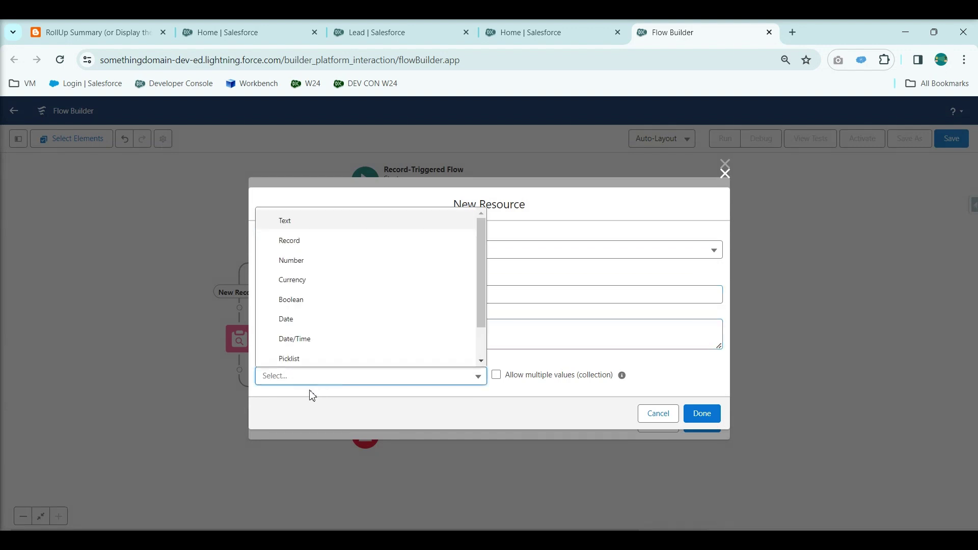
pyautogui.click(317, 270)
pyautogui.click(256, 363)
pyautogui.write('0')
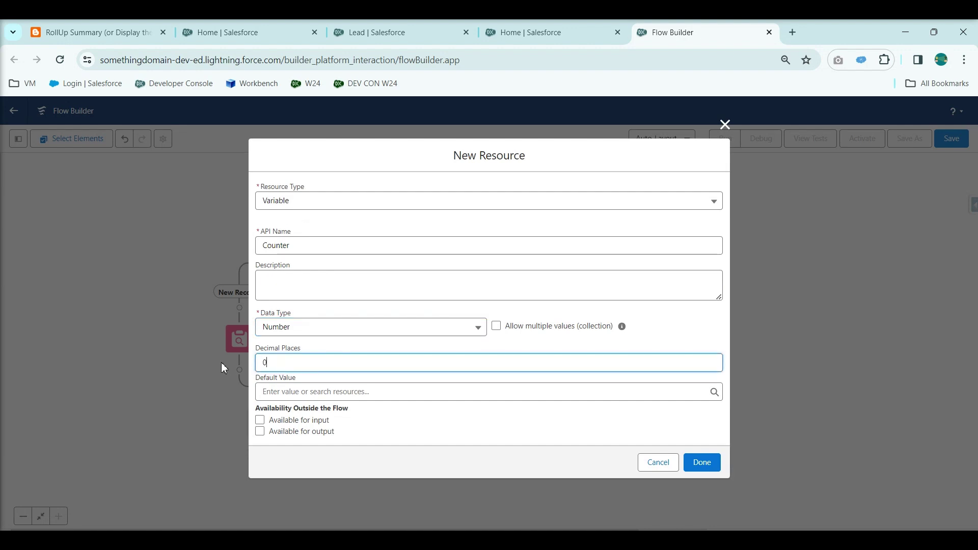
pyautogui.click(295, 400)
pyautogui.write('0')
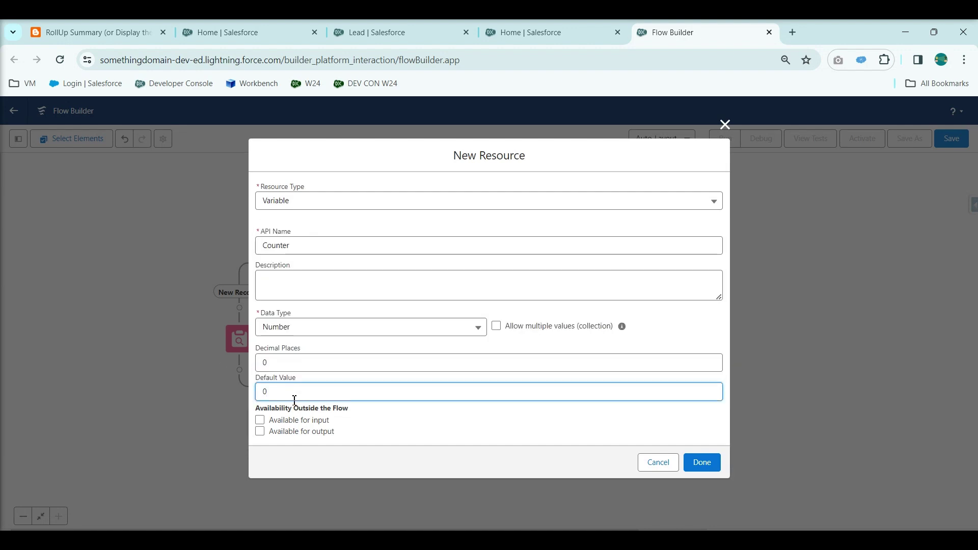
pyautogui.click(698, 465)
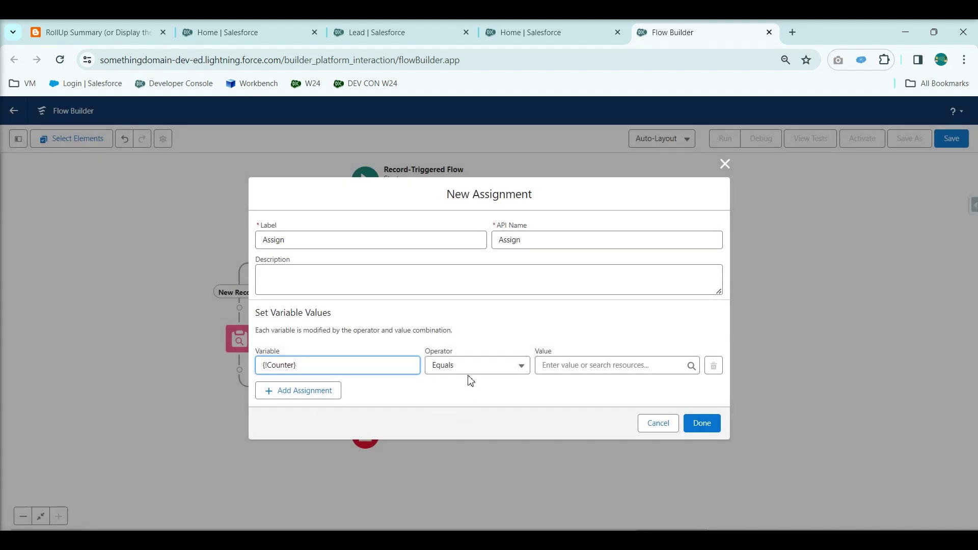
# Step: Make the assignment set Counter with Equals Count to Tasks from getCallLogs, and finish the Assign element
pyautogui.click(470, 371)
pyautogui.click(465, 450)
pyautogui.click(581, 365)
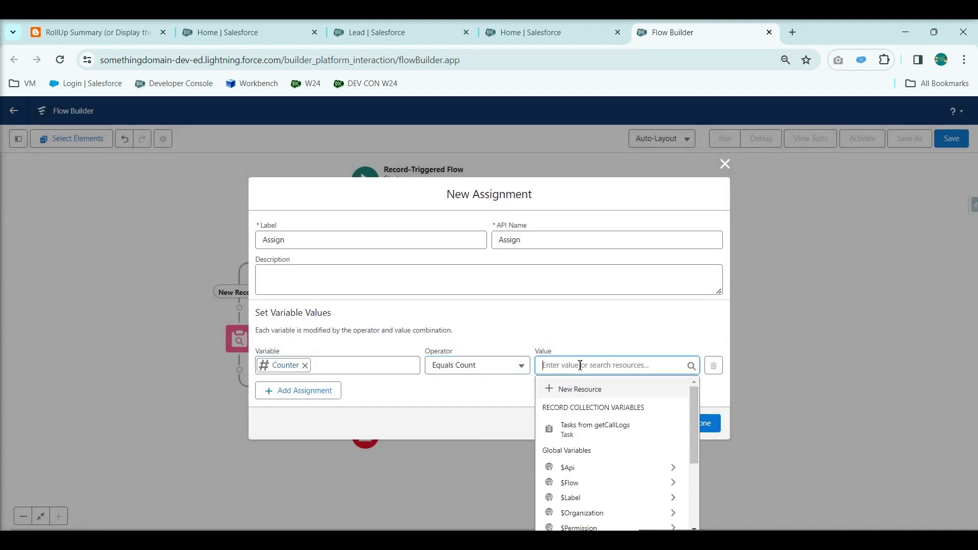
pyautogui.click(601, 430)
pyautogui.click(699, 423)
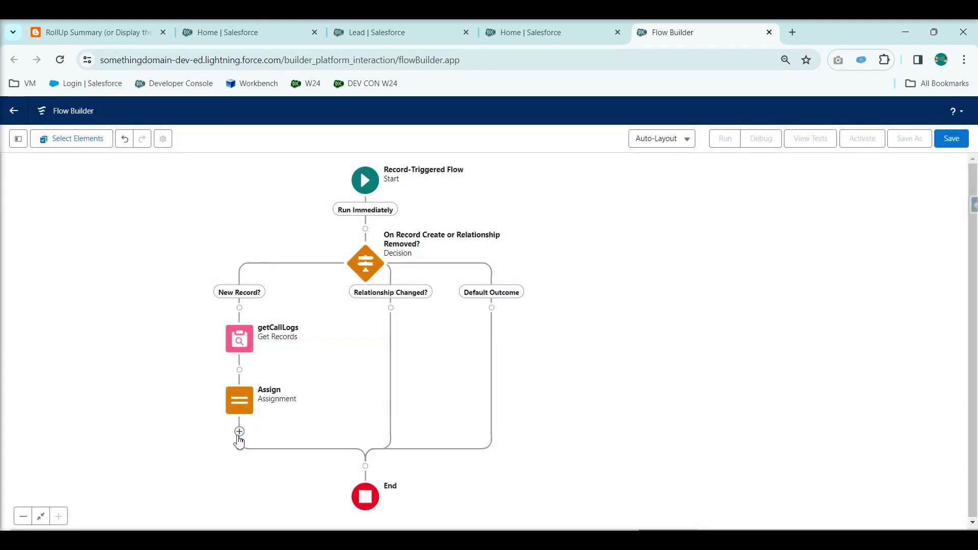
# Step: Check the Update instructions in the tutorial post and add an Update Records element labelled Update Lead Field directly after Assign
pyautogui.click(97, 32)
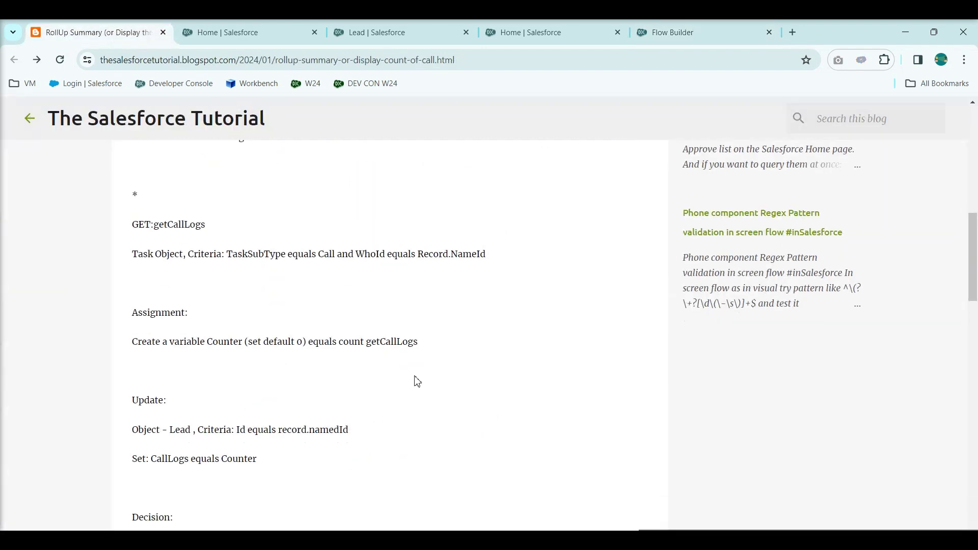
pyautogui.scroll(-2, 415, 380)
pyautogui.moveTo(145, 305); pyautogui.dragTo(376, 379)
pyautogui.click(376, 379)
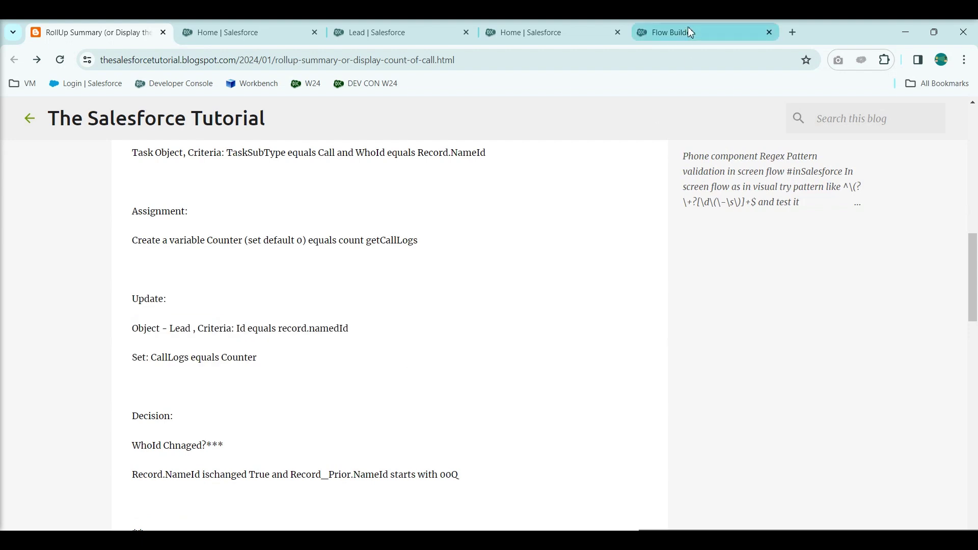
pyautogui.click(688, 30)
pyautogui.click(239, 432)
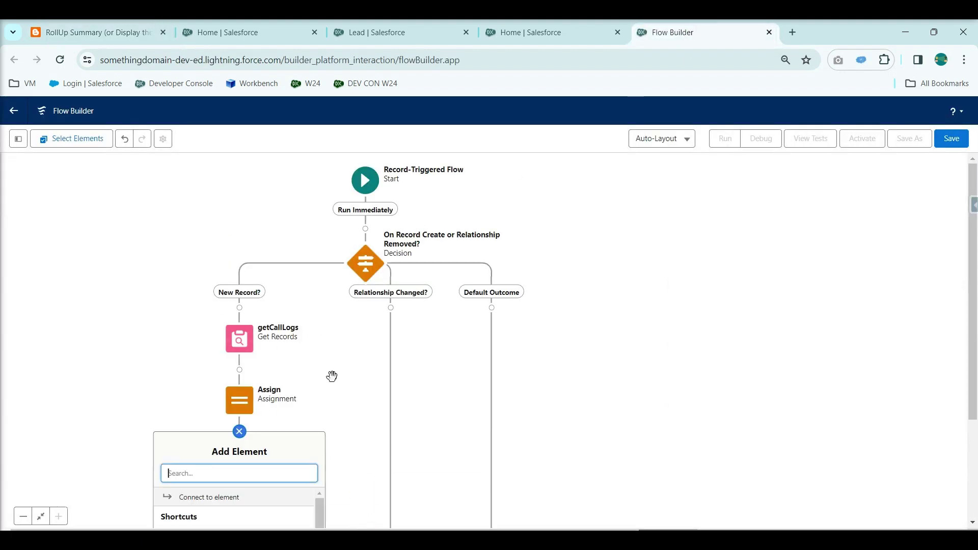
pyautogui.write('update')
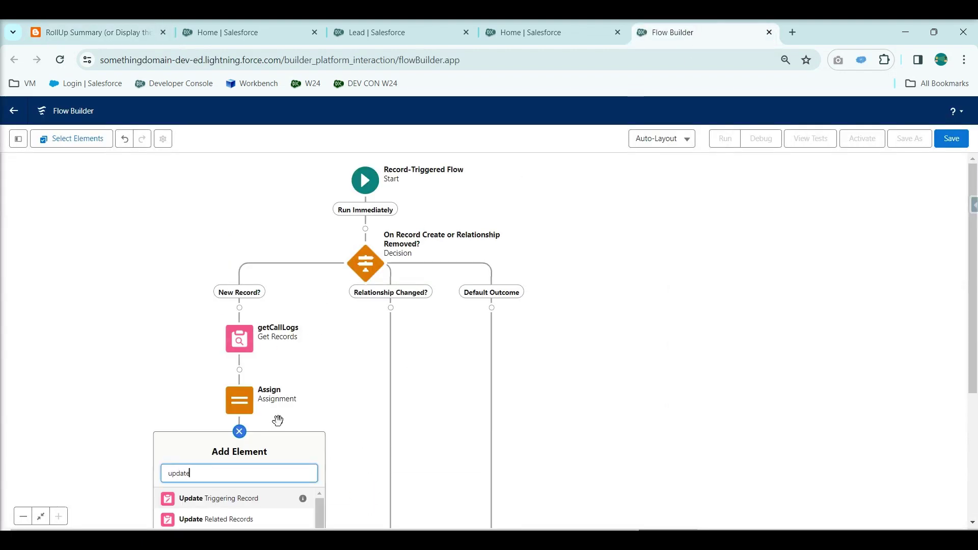
pyautogui.scroll(-3, 311, 398)
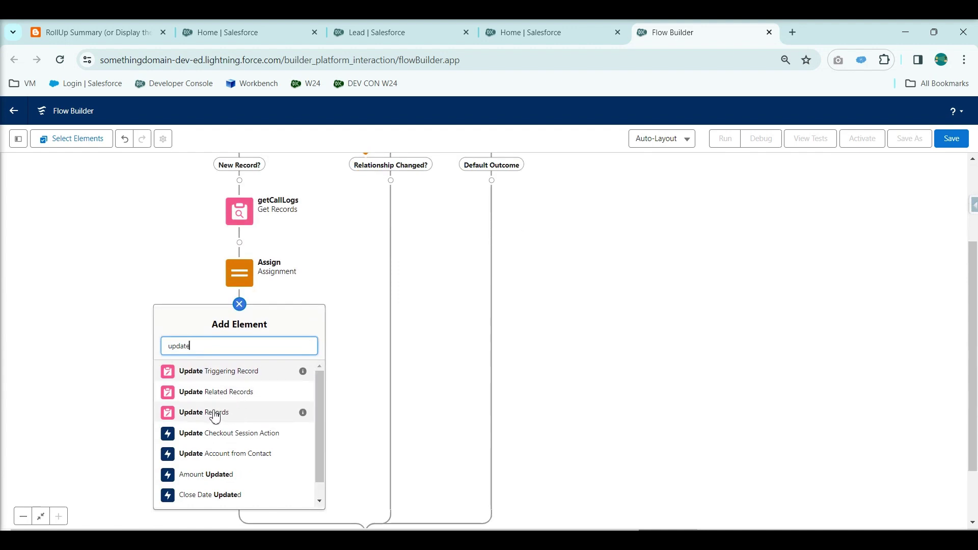
pyautogui.click(224, 412)
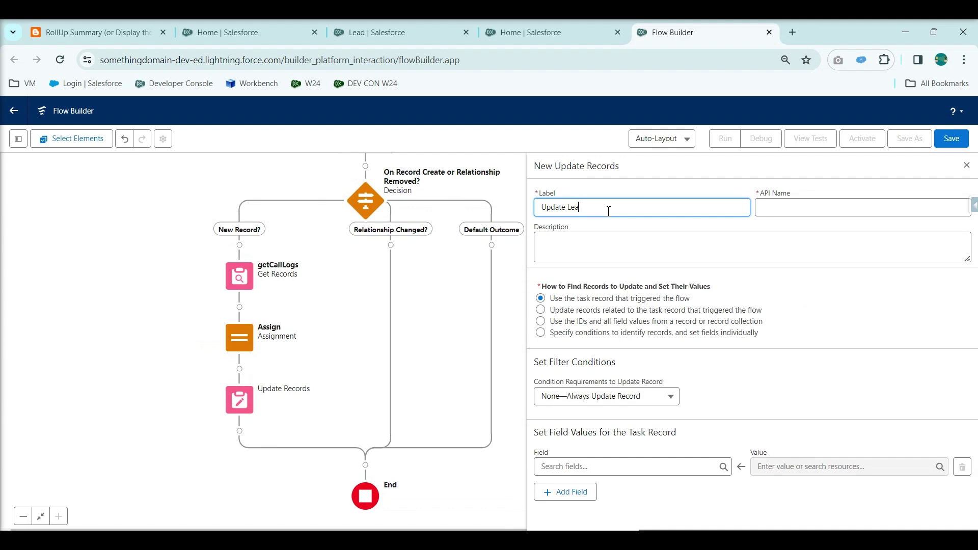
pyautogui.press('Tab')
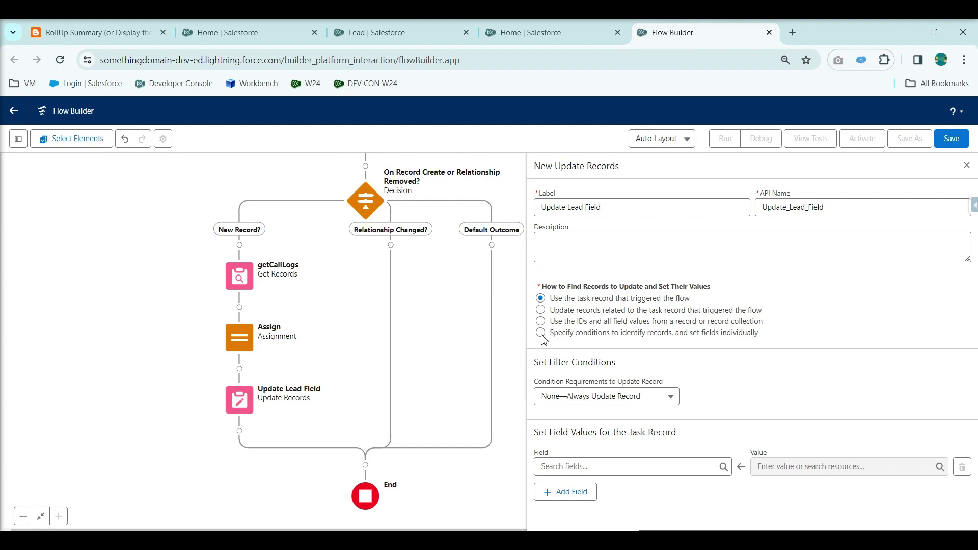
# Step: Have Update Lead Field specify conditions to identify records and set fields individually, on the Lead object
pyautogui.click(541, 332)
pyautogui.write('Lead')
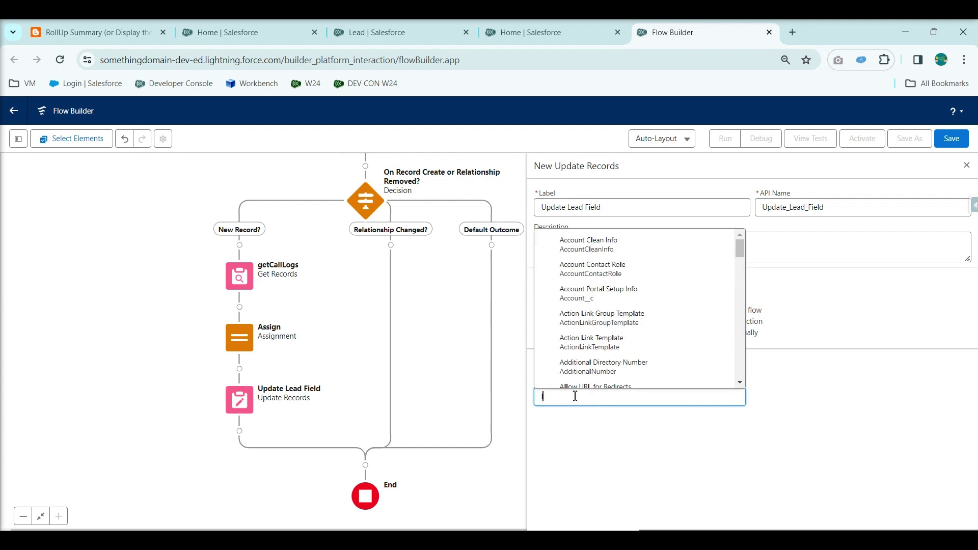
pyautogui.click(563, 322)
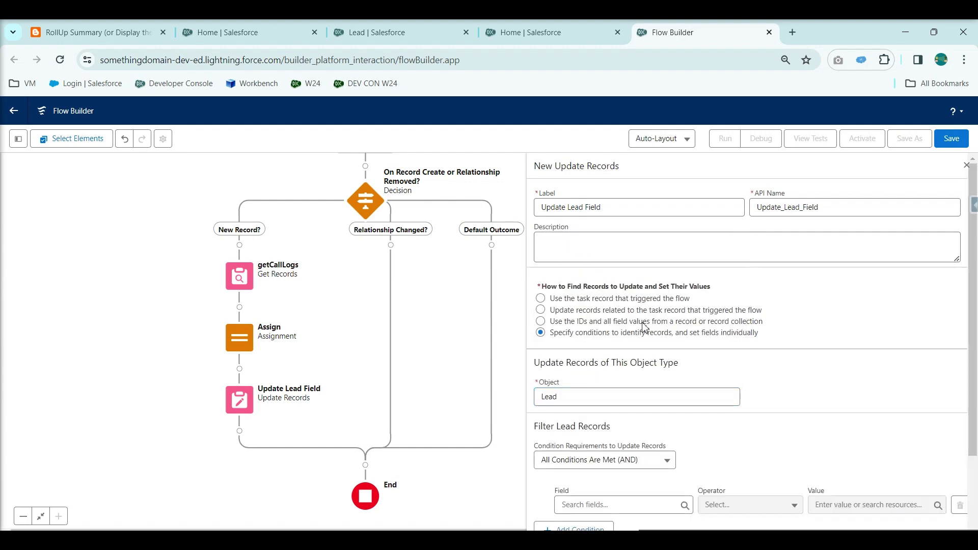
# Step: Check the update criteria in the tutorial post and choose Id as the filter field for the Lead records
pyautogui.scroll(-2, 575, 389)
pyautogui.click(92, 32)
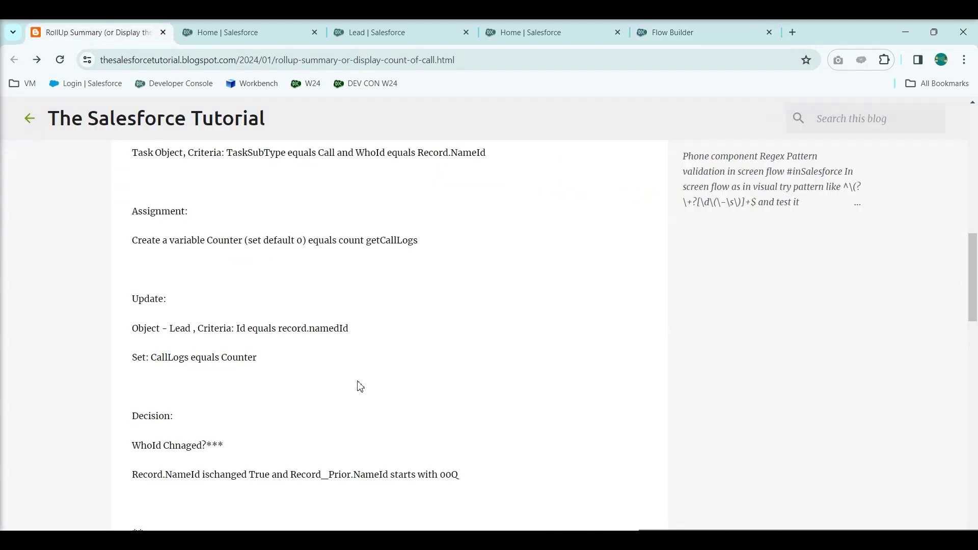
pyautogui.moveTo(205, 334); pyautogui.dragTo(341, 331)
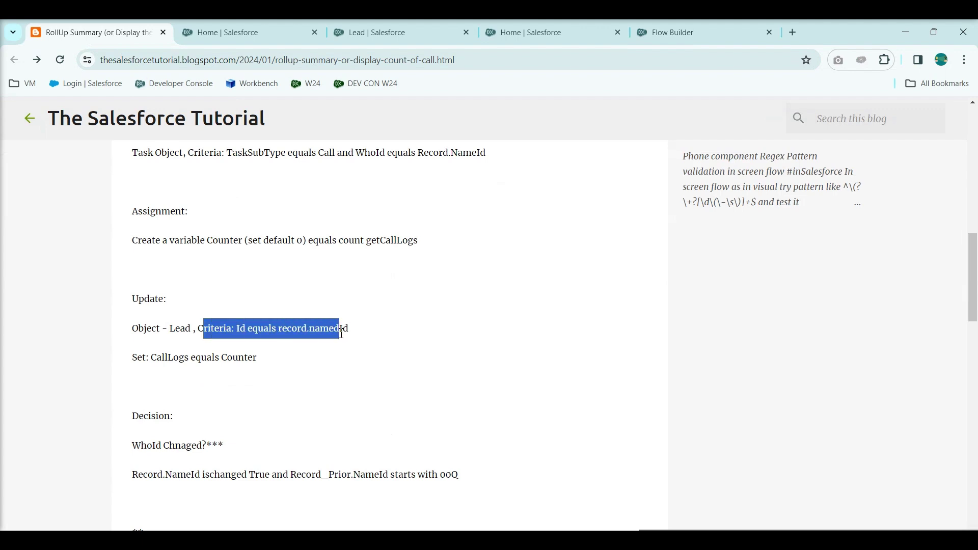
pyautogui.click(668, 32)
pyautogui.click(618, 409)
pyautogui.write('Id')
pyautogui.scroll(-3, 614, 331)
pyautogui.click(606, 341)
# Step: Set the Id condition's value to the triggering record's Name ID ($Record > Name ID)
pyautogui.click(815, 409)
pyautogui.write('rec')
pyautogui.click(892, 356)
pyautogui.write('.')
pyautogui.scroll(-2, 873, 372)
pyautogui.write('Who')
pyautogui.click(865, 383)
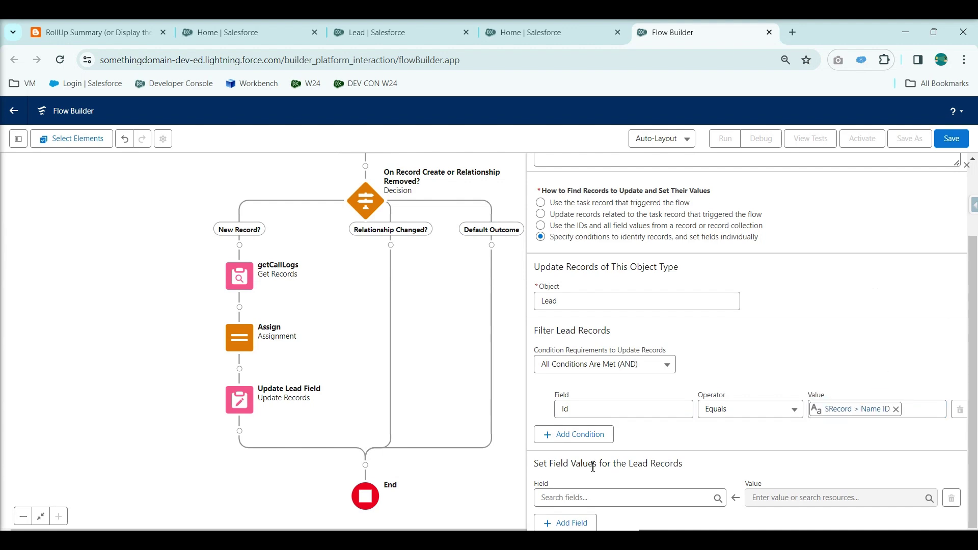
# Step: Set the Lead field Logs_Count__c to the Counter variable in Update Lead Field
pyautogui.click(558, 498)
pyautogui.scroll(-5, 586, 439)
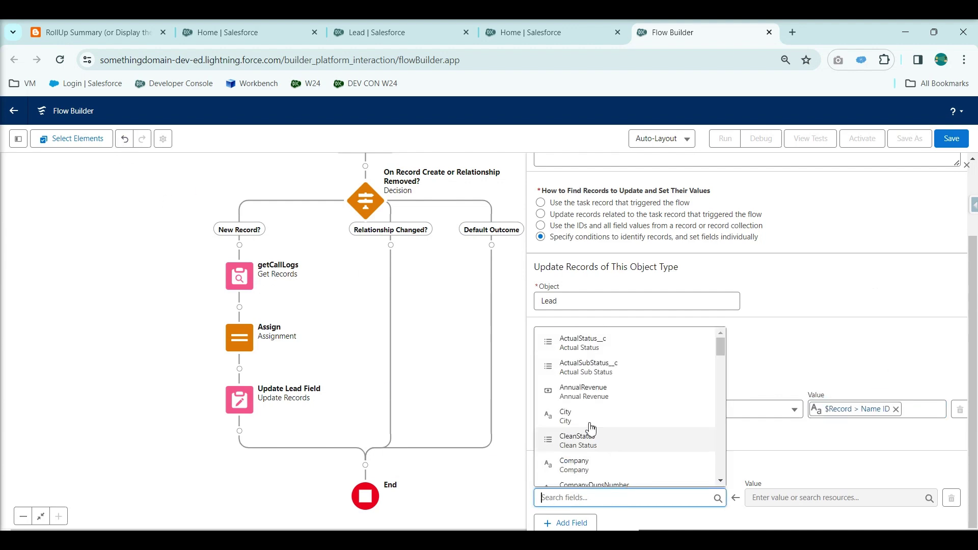
pyautogui.scroll(-5, 607, 441)
pyautogui.scroll(-3, 618, 445)
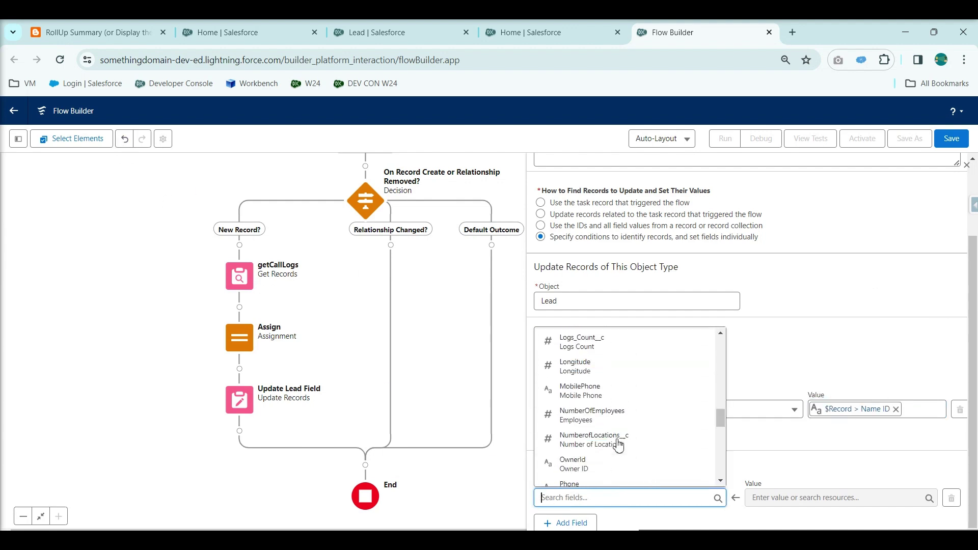
pyautogui.scroll(3, 618, 446)
pyautogui.click(589, 469)
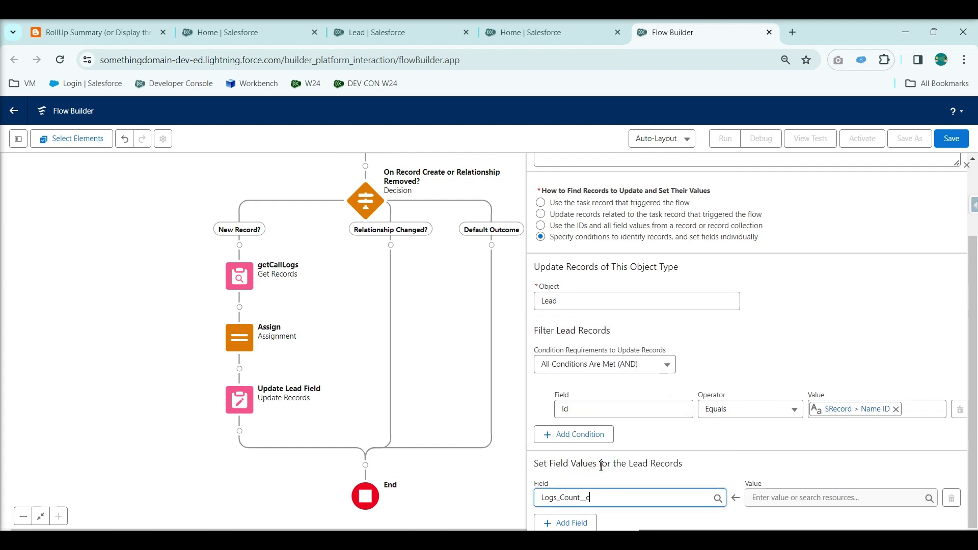
pyautogui.click(802, 505)
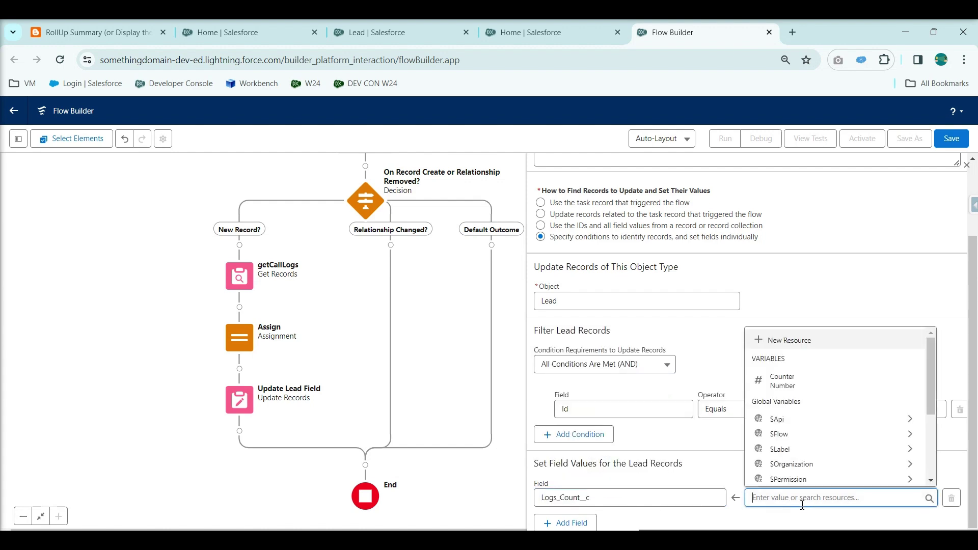
pyautogui.click(787, 389)
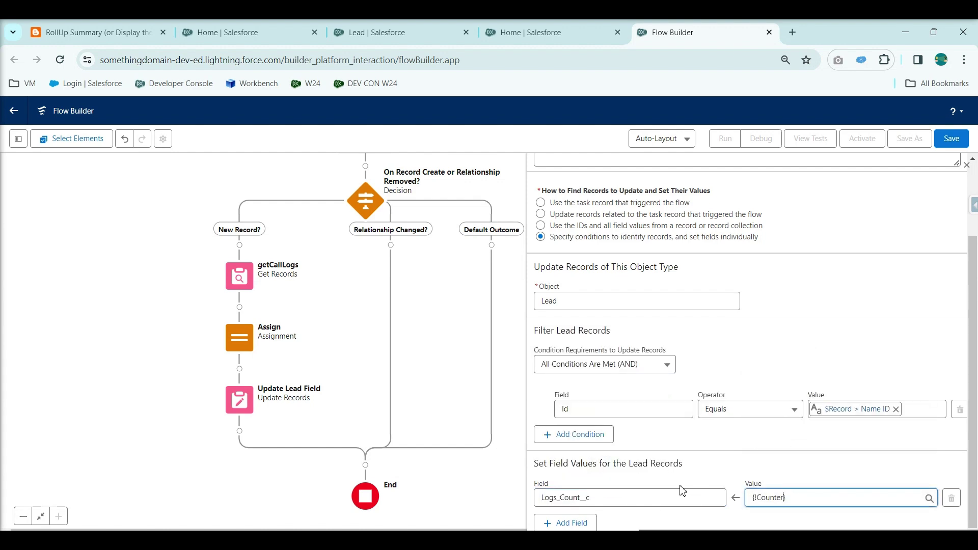
pyautogui.click(437, 471)
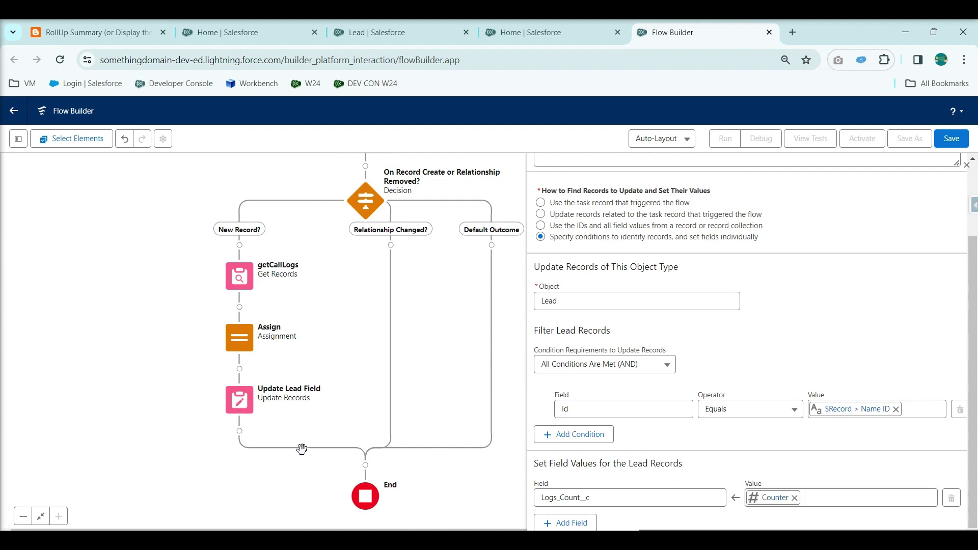
# Step: Add an End element after Update Lead Field on the New Record? path and another on the Default Outcome path
pyautogui.click(240, 433)
pyautogui.moveTo(305, 420)
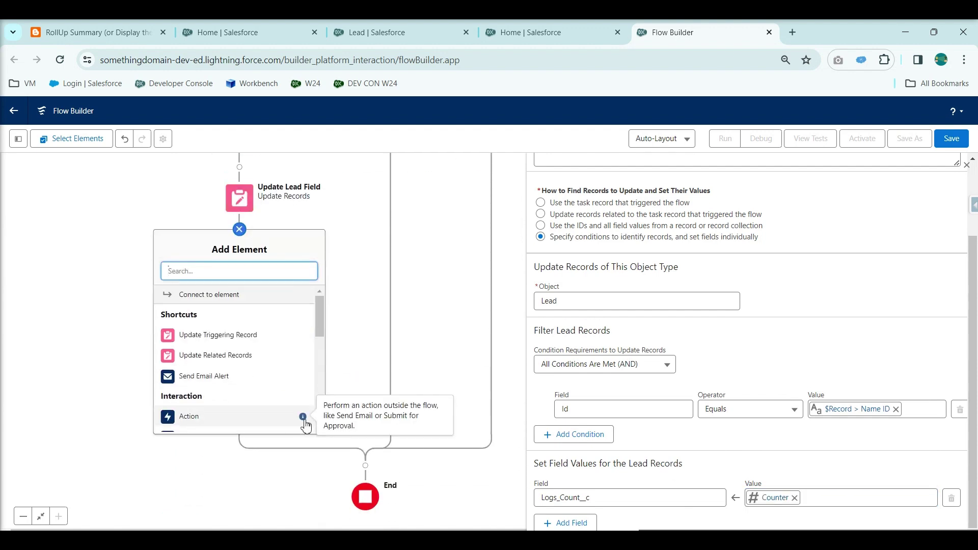
pyautogui.scroll(-3, 216, 377)
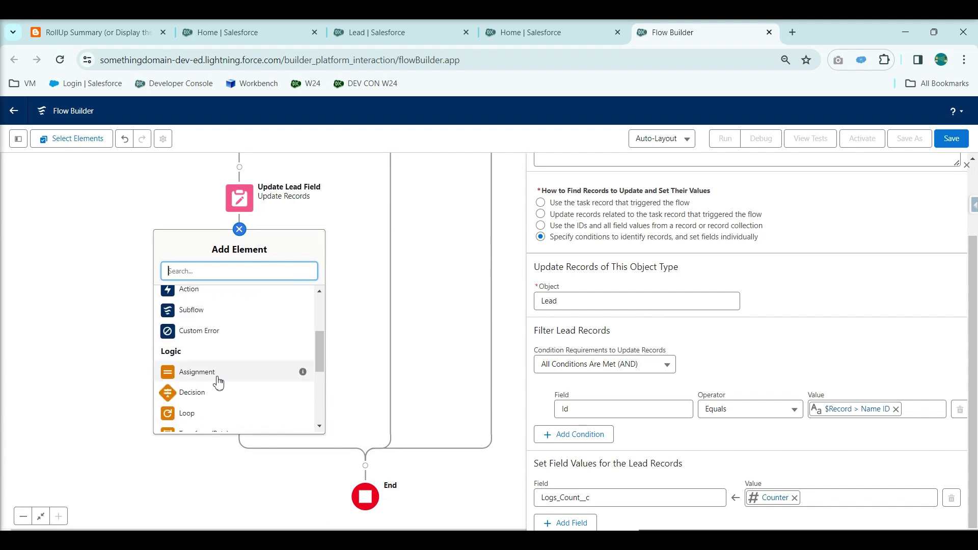
pyautogui.scroll(-3, 192, 397)
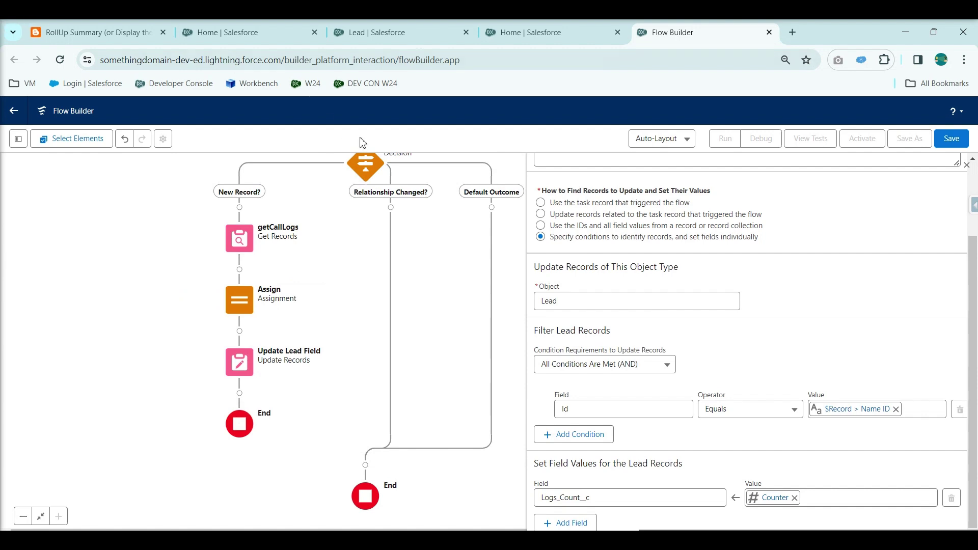
pyautogui.click(492, 208)
pyautogui.scroll(-5, 442, 357)
pyautogui.click(442, 354)
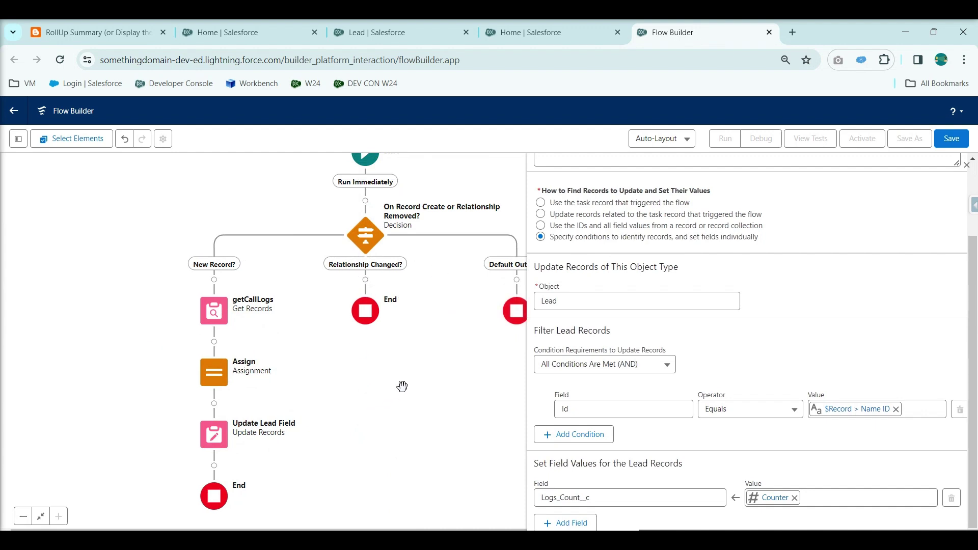
# Step: Review the tutorial post's decision criteria and its Get, Assignment and Update instructions for the relationship-changed path
pyautogui.click(89, 32)
pyautogui.click(355, 337)
pyautogui.scroll(-1, 334, 329)
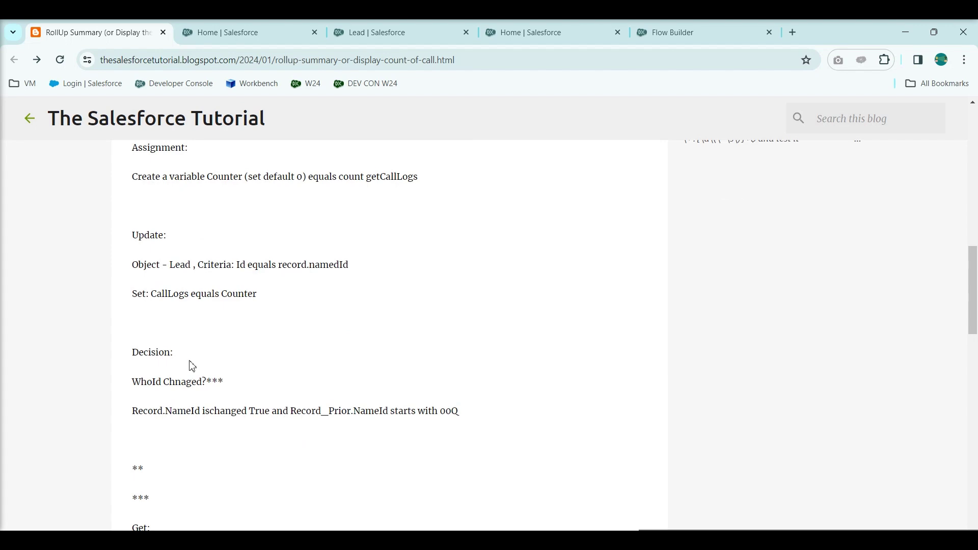
pyautogui.moveTo(243, 383); pyautogui.dragTo(132, 382)
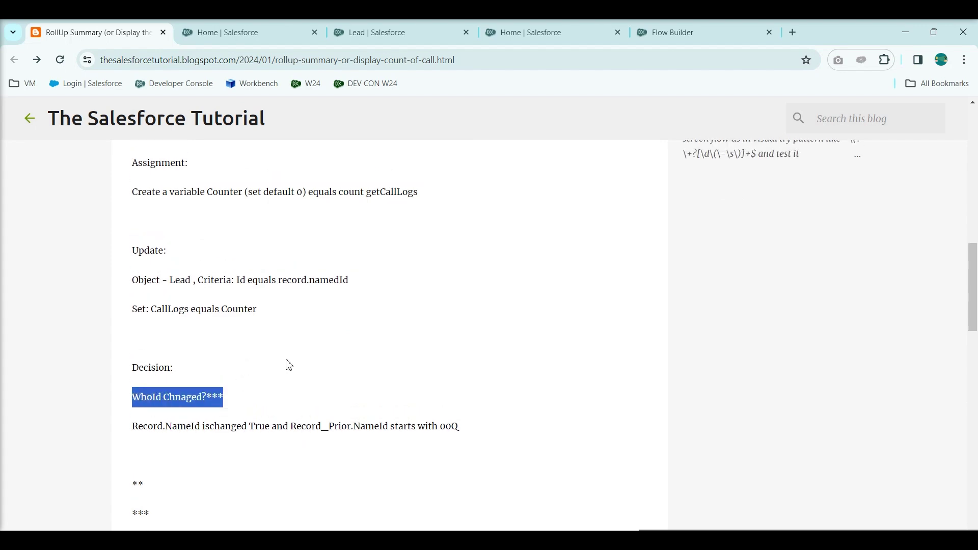
pyautogui.click(554, 412)
pyautogui.scroll(-1, 554, 412)
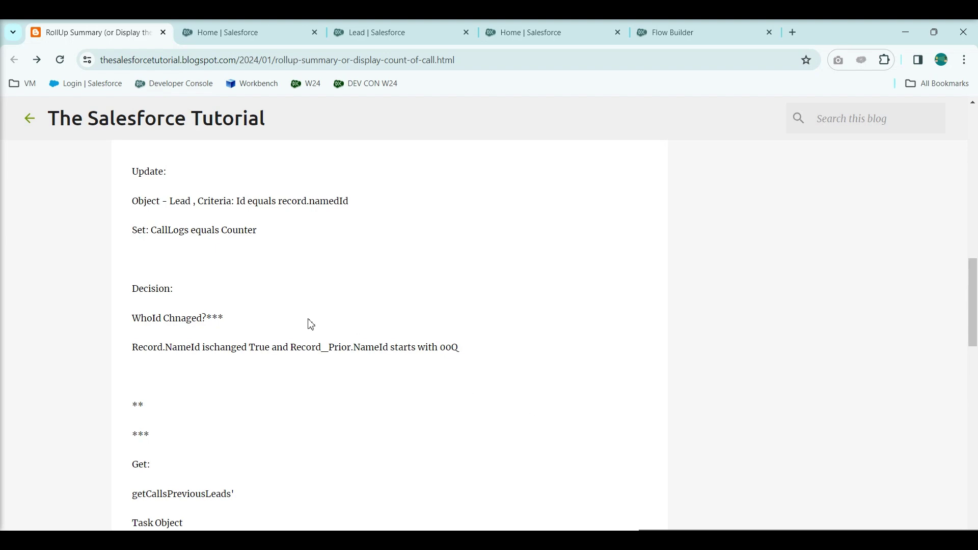
pyautogui.scroll(7, 292, 303)
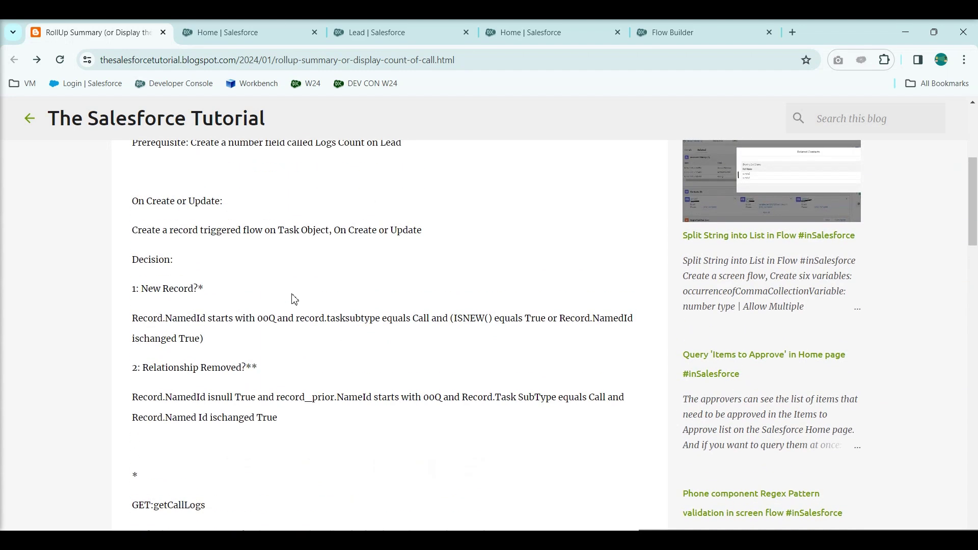
pyautogui.scroll(-2, 294, 298)
pyautogui.moveTo(259, 244); pyautogui.dragTo(244, 242)
pyautogui.scroll(-15, 239, 304)
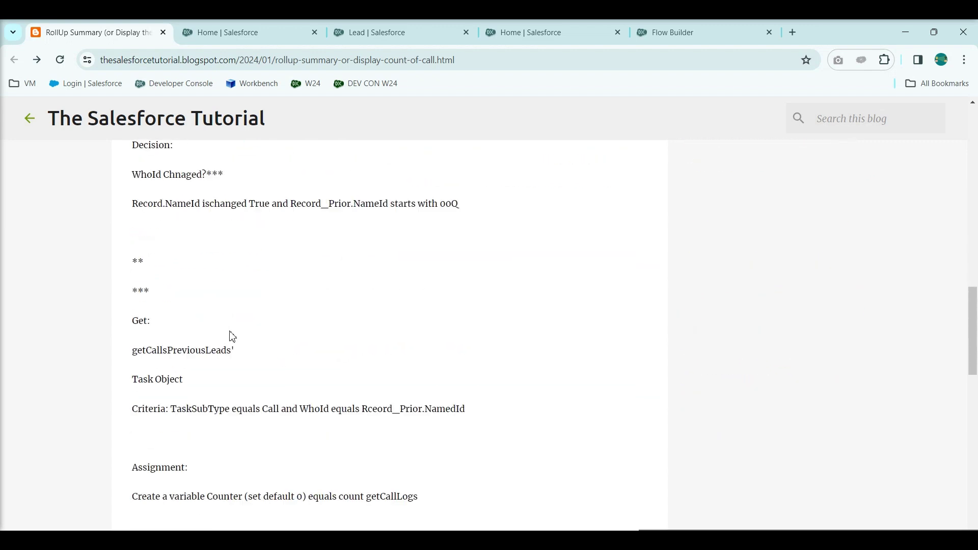
pyautogui.scroll(2, 169, 317)
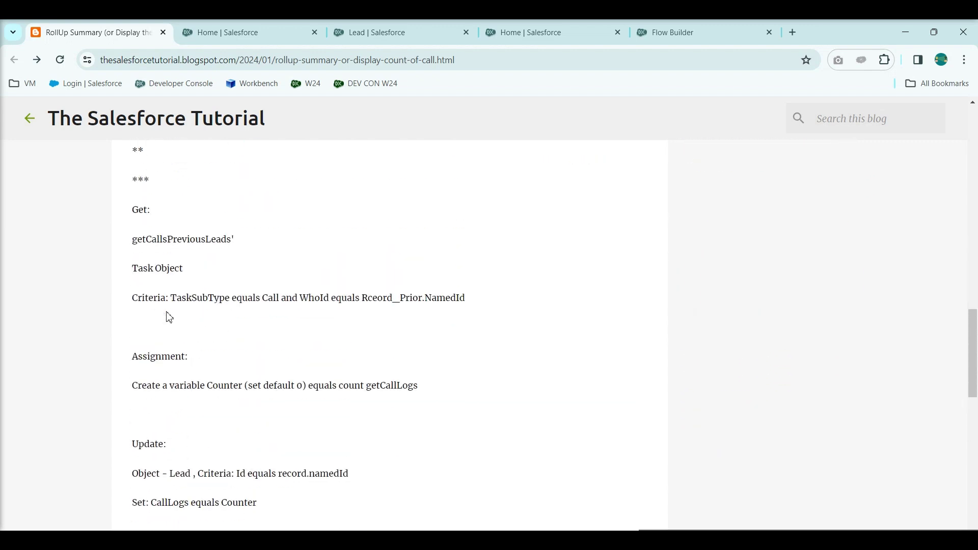
# Step: Copy the element name getCallsPreviousLeads from the Get instructions in the tutorial post
pyautogui.scroll(1, 169, 318)
pyautogui.doubleClick(137, 214)
pyautogui.click(254, 255)
pyautogui.doubleClick(158, 303)
pyautogui.hotkey('ctrl', 'c')
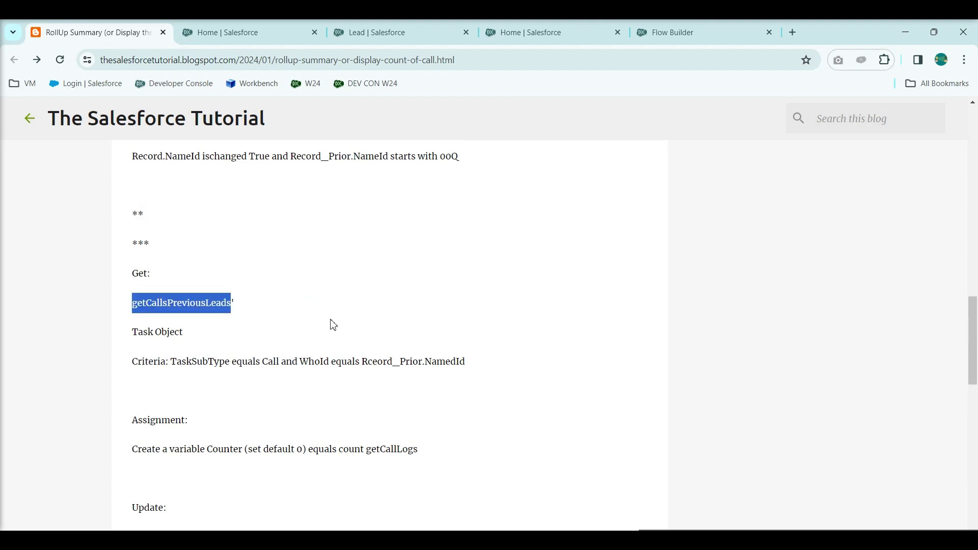
pyautogui.click(365, 288)
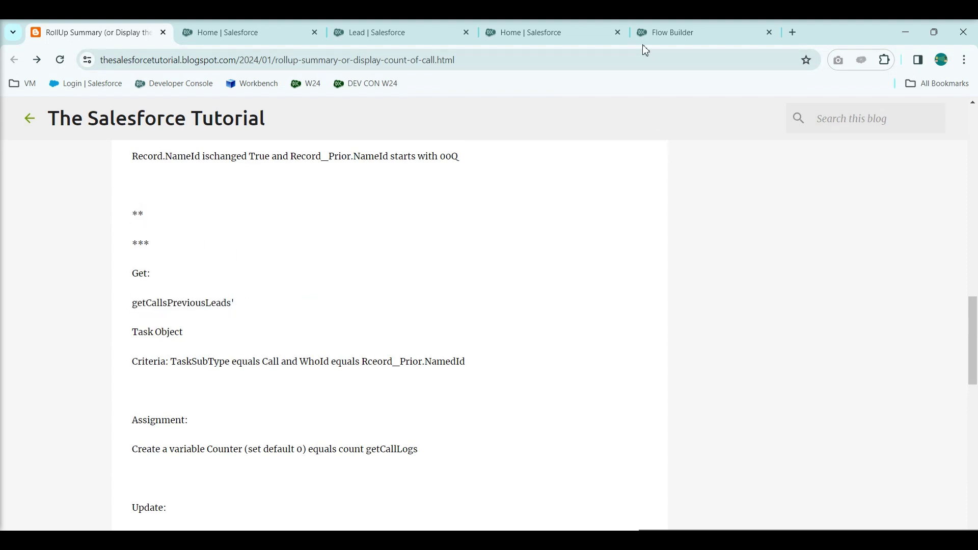
# Step: Add a Get Records element named getCallsPreviousLeads for the Task object on the Relationship Changed? path
pyautogui.click(678, 32)
pyautogui.click(366, 279)
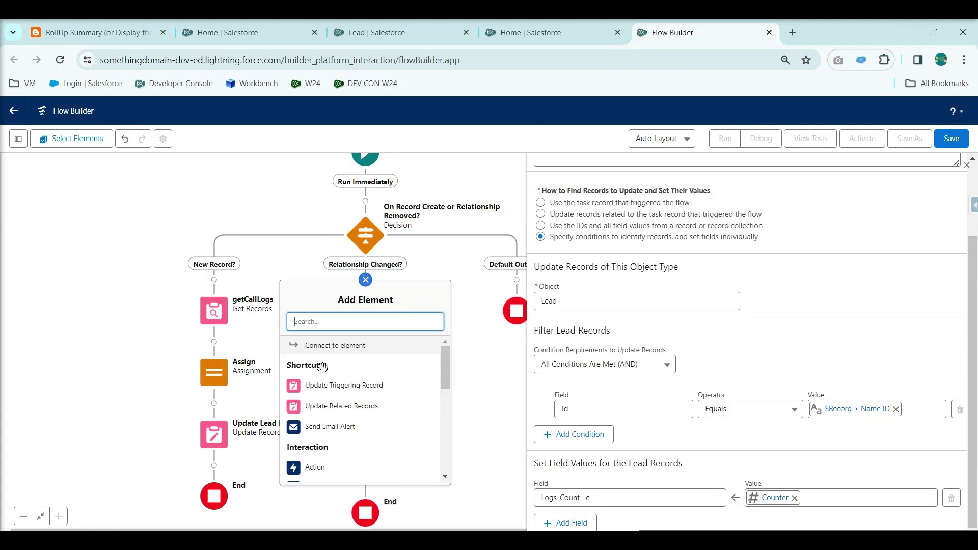
pyautogui.write('get')
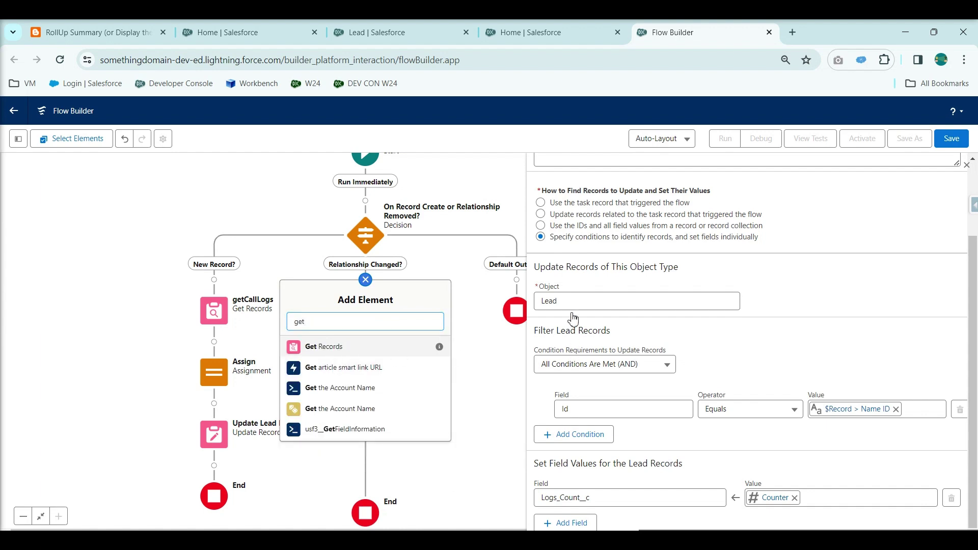
pyautogui.press('Return')
pyautogui.hotkey('ctrl', 'v')
pyautogui.click(679, 240)
pyautogui.click(609, 313)
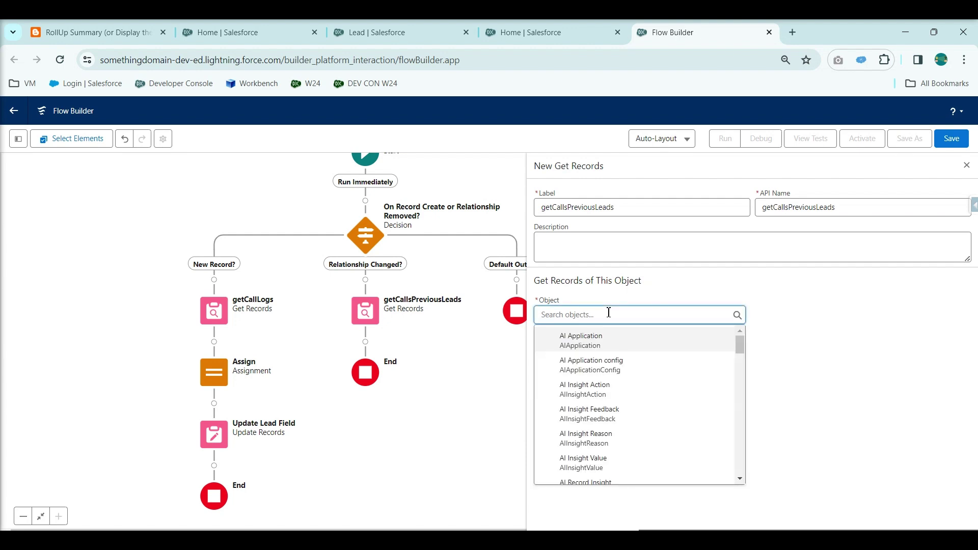
pyautogui.write('tas')
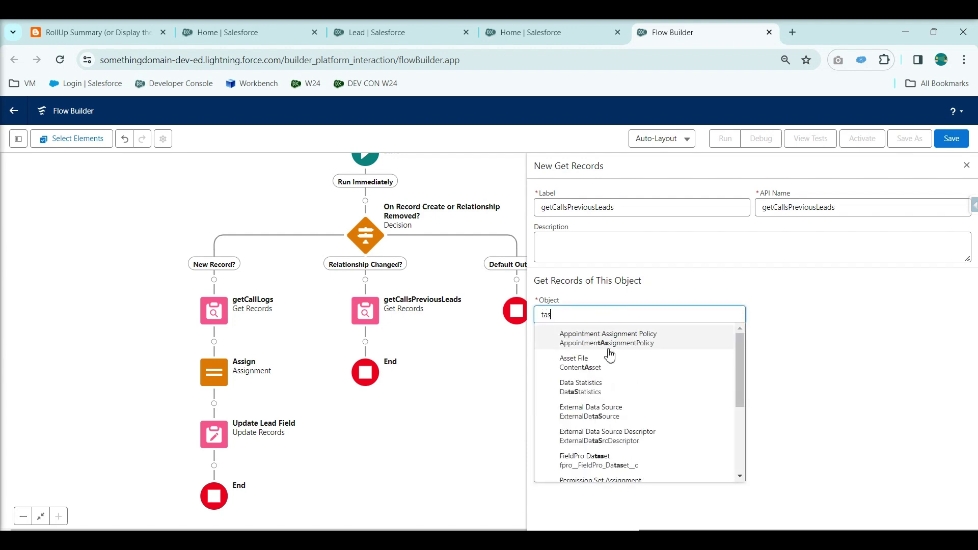
pyautogui.scroll(-2, 606, 387)
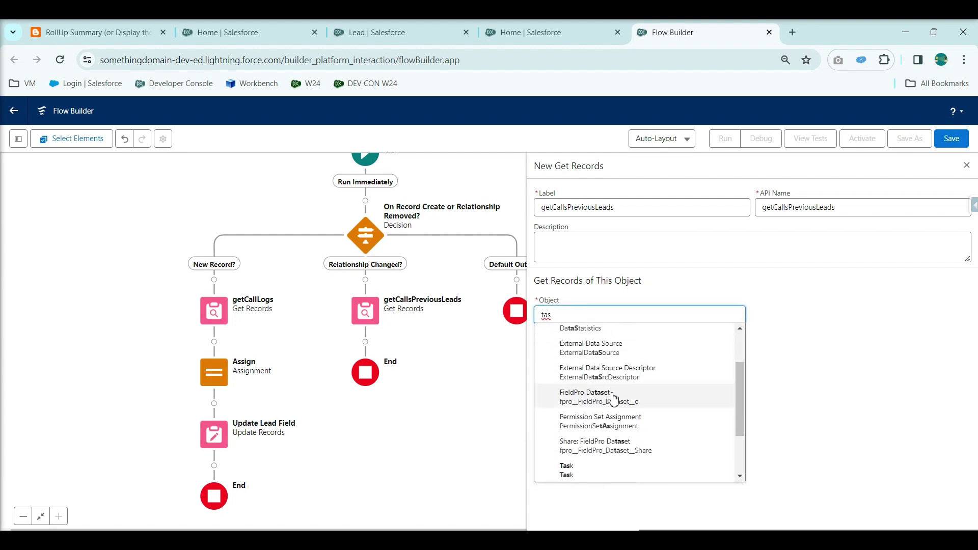
pyautogui.click(603, 468)
# Step: Following the tutorial's criteria, filter the Task records by TaskSubtype equals Call and add a second condition row
pyautogui.click(92, 32)
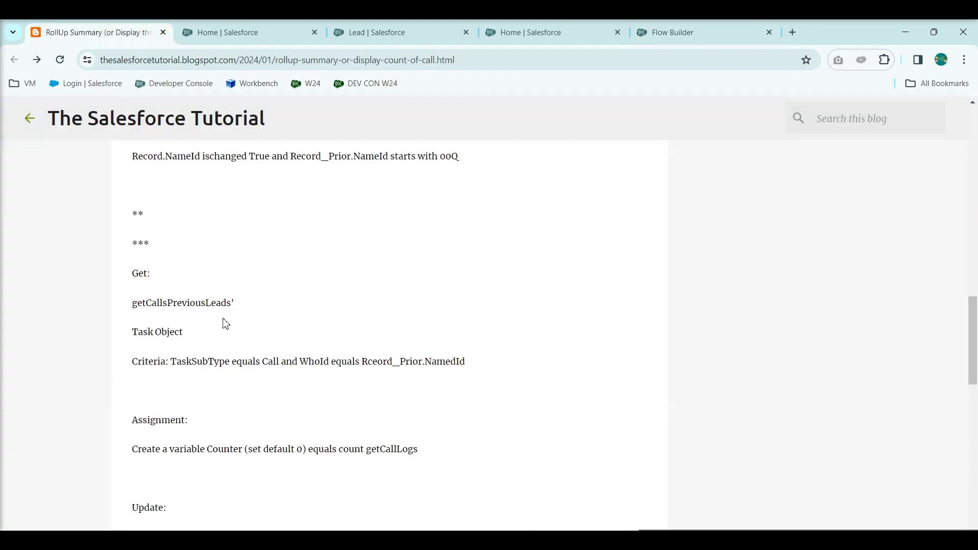
pyautogui.moveTo(129, 334); pyautogui.dragTo(370, 360)
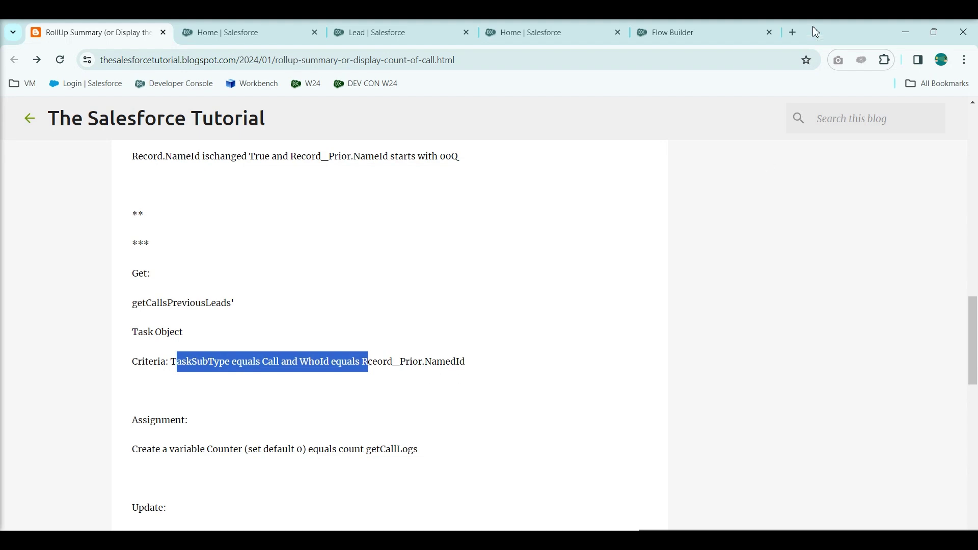
pyautogui.click(686, 36)
pyautogui.click(596, 427)
pyautogui.write('su')
pyautogui.click(602, 403)
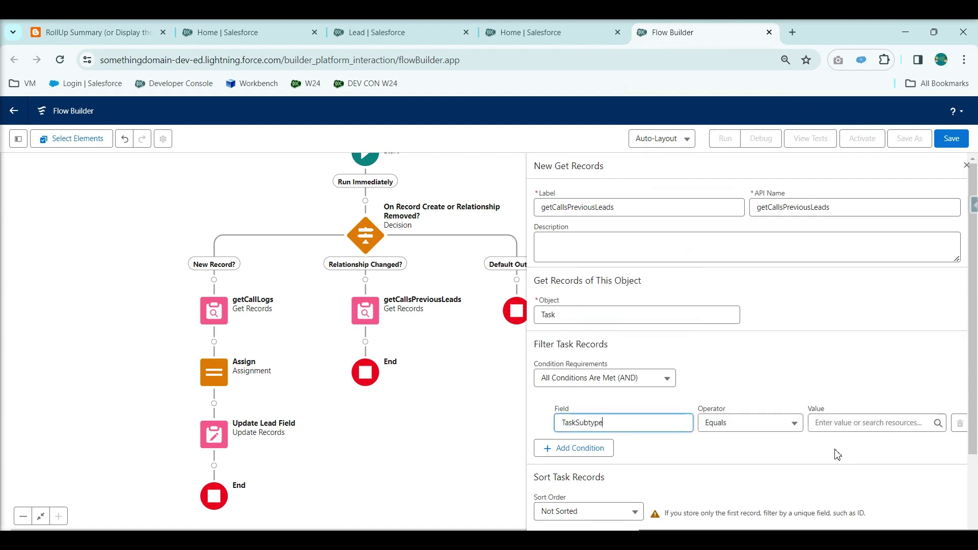
pyautogui.click(860, 428)
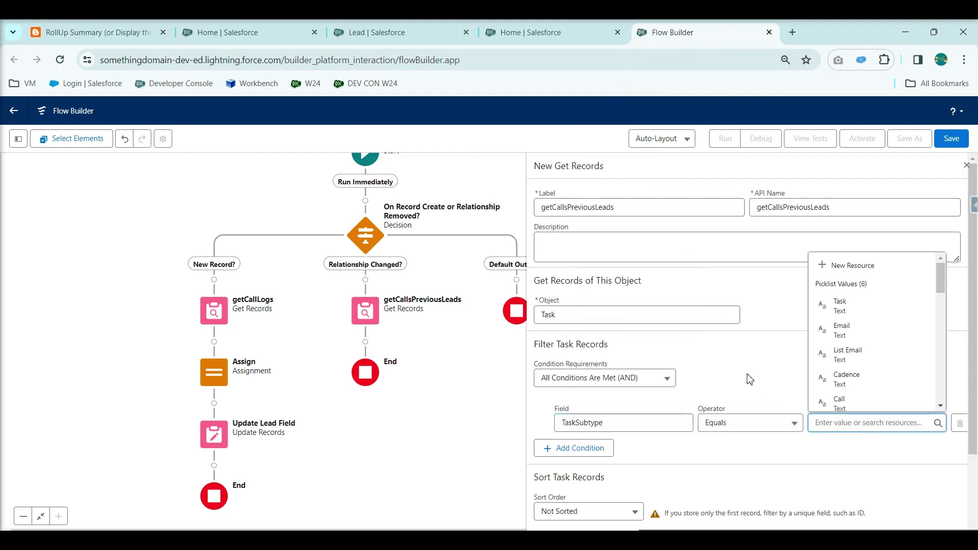
pyautogui.write('Call')
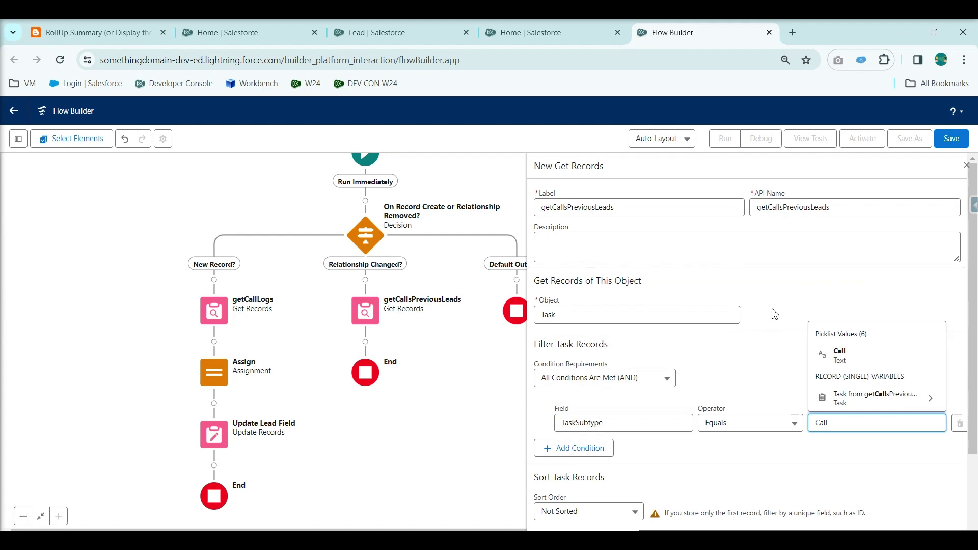
pyautogui.click(855, 357)
pyautogui.click(574, 449)
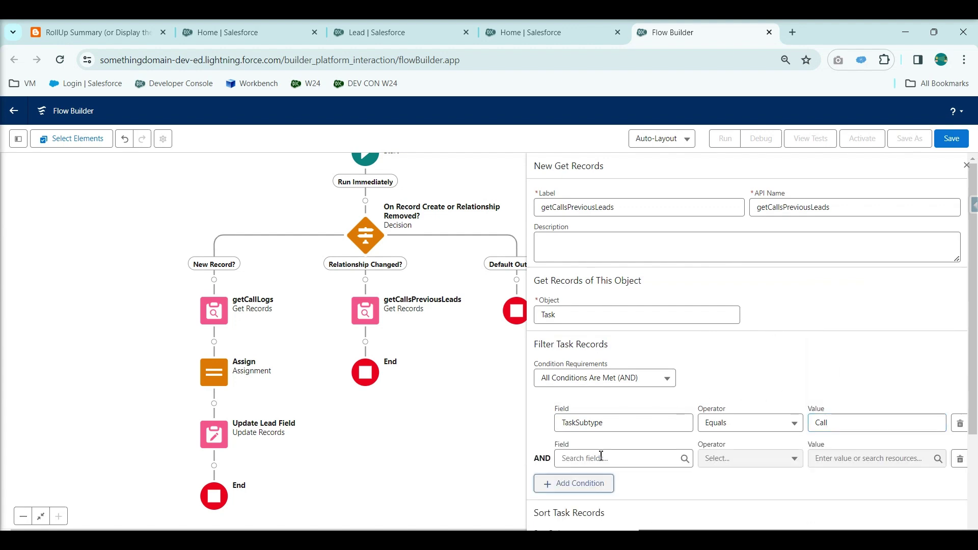
pyautogui.click(602, 456)
pyautogui.write('prio')
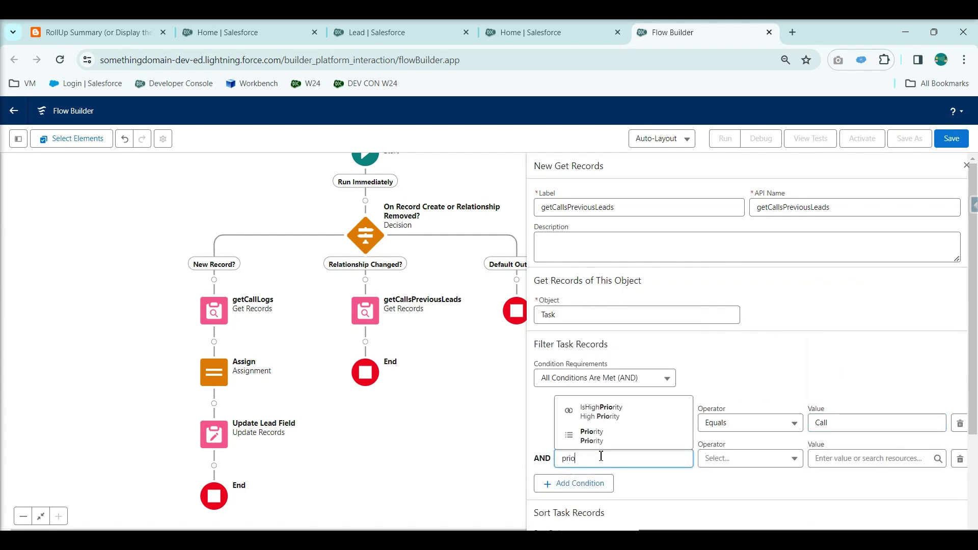
pyautogui.moveTo(602, 456); pyautogui.dragTo(518, 455)
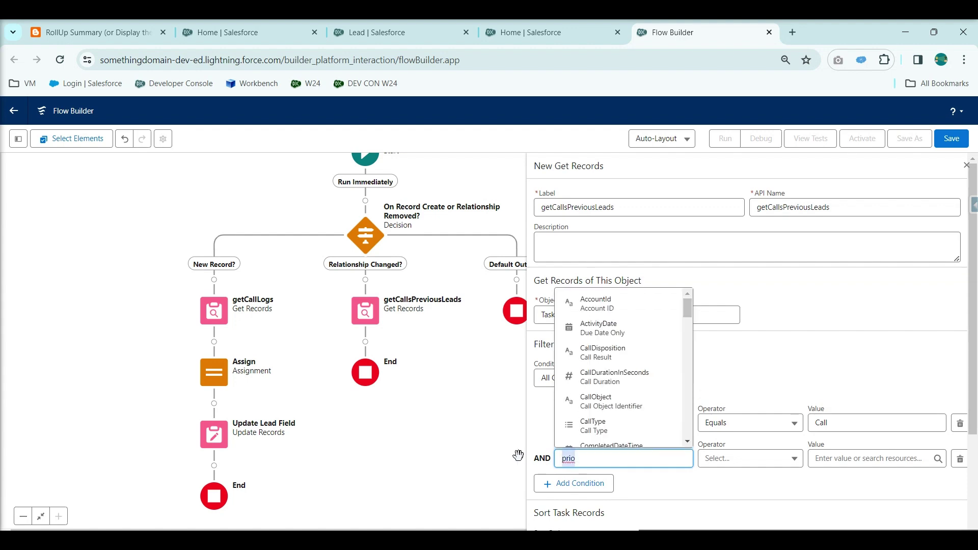
pyautogui.press('BackSpace')
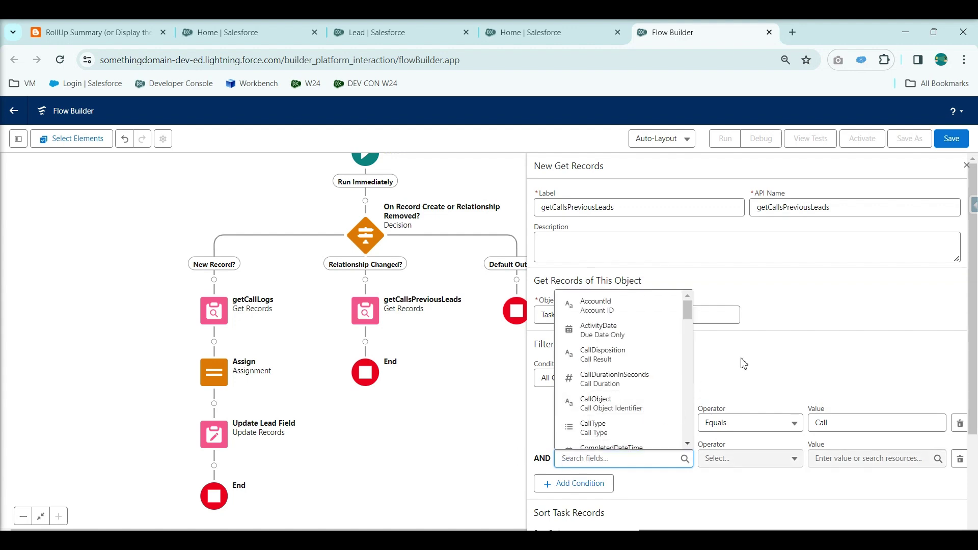
pyautogui.click(814, 355)
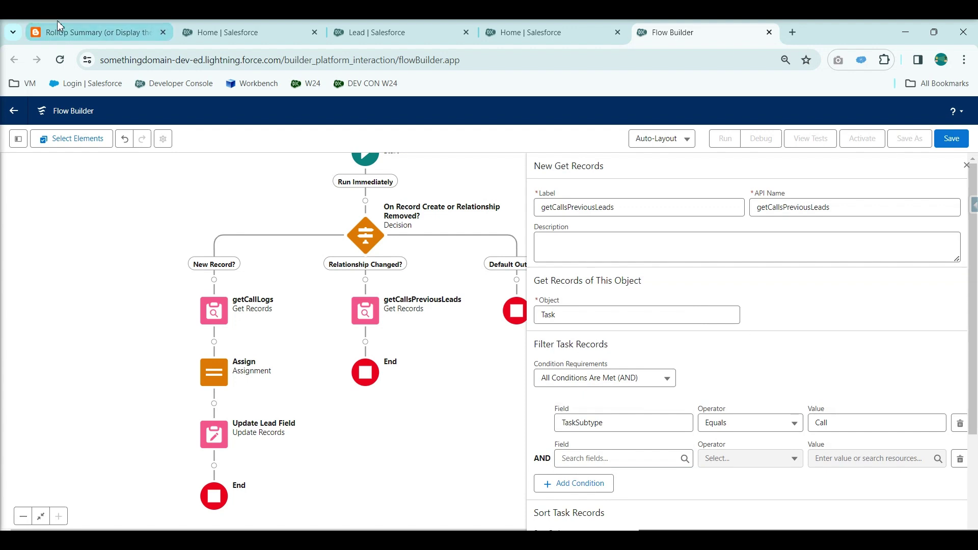
# Step: Check the Get criteria in the tutorial post and set the second filter condition's field to WhoId
pyautogui.click(89, 41)
pyautogui.click(266, 325)
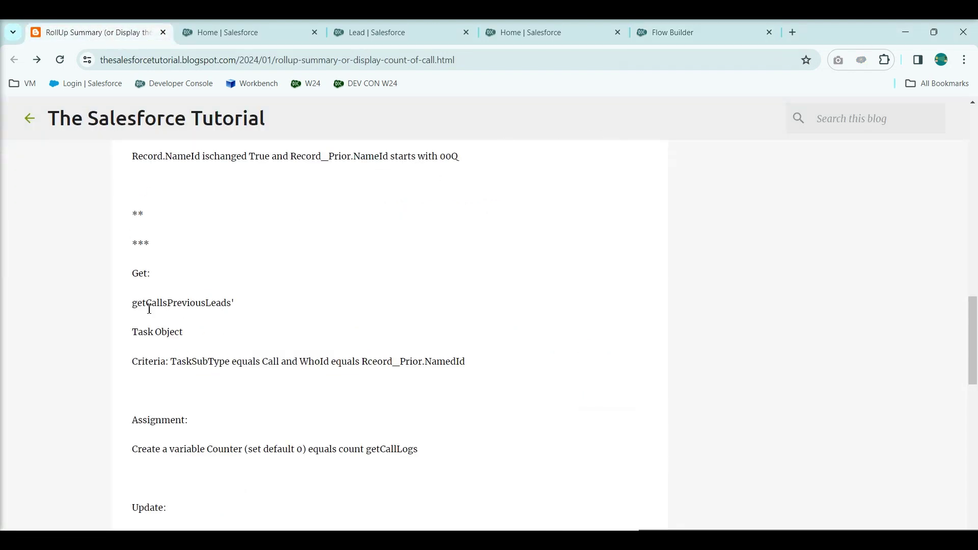
pyautogui.click(686, 32)
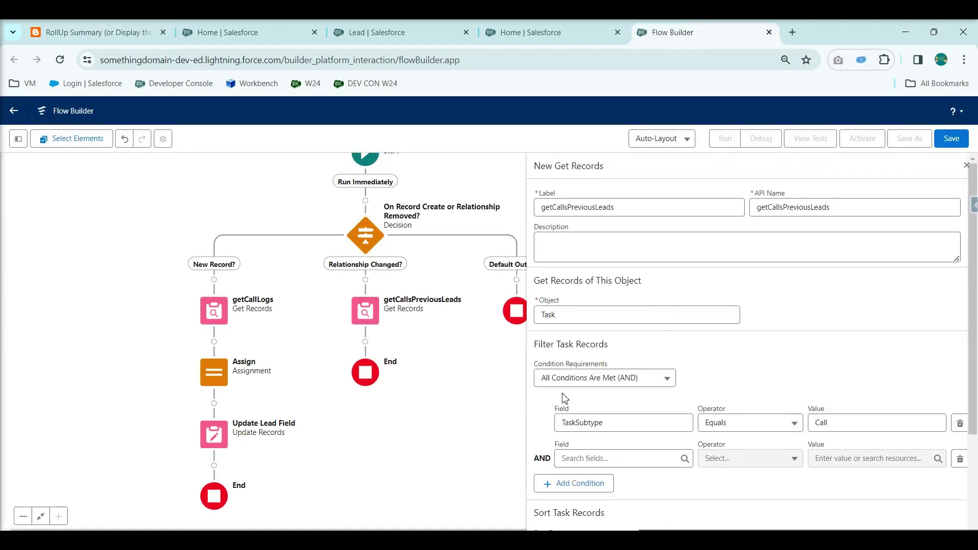
pyautogui.click(620, 458)
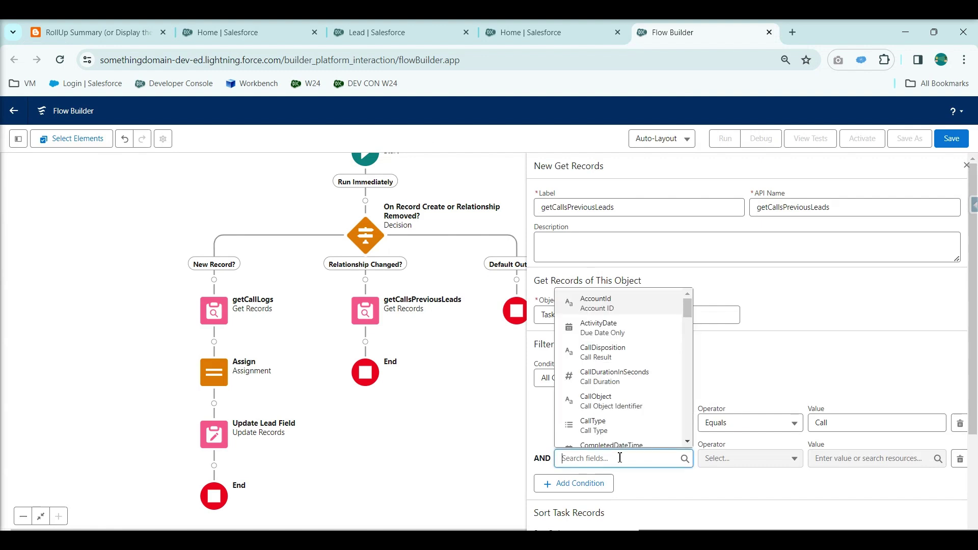
pyautogui.click(127, 30)
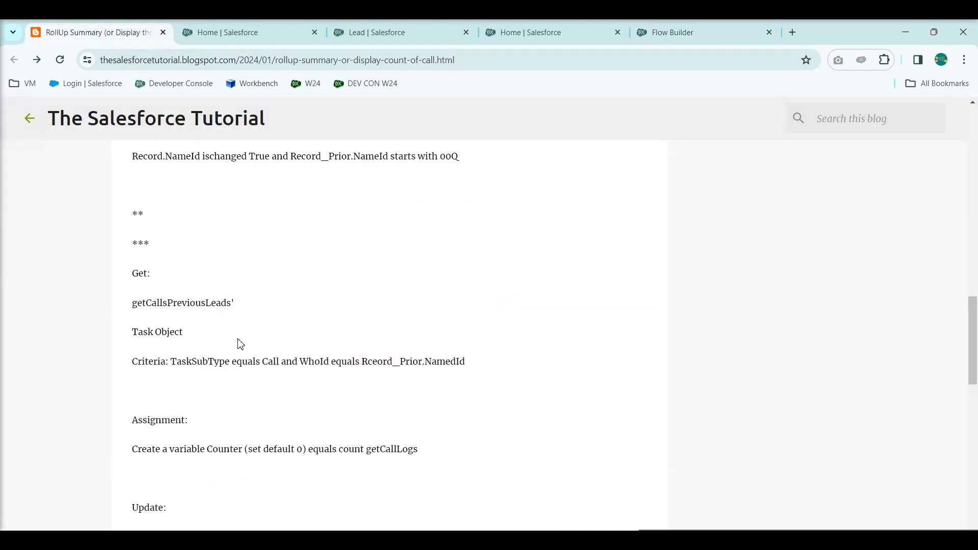
pyautogui.moveTo(299, 361); pyautogui.dragTo(445, 361)
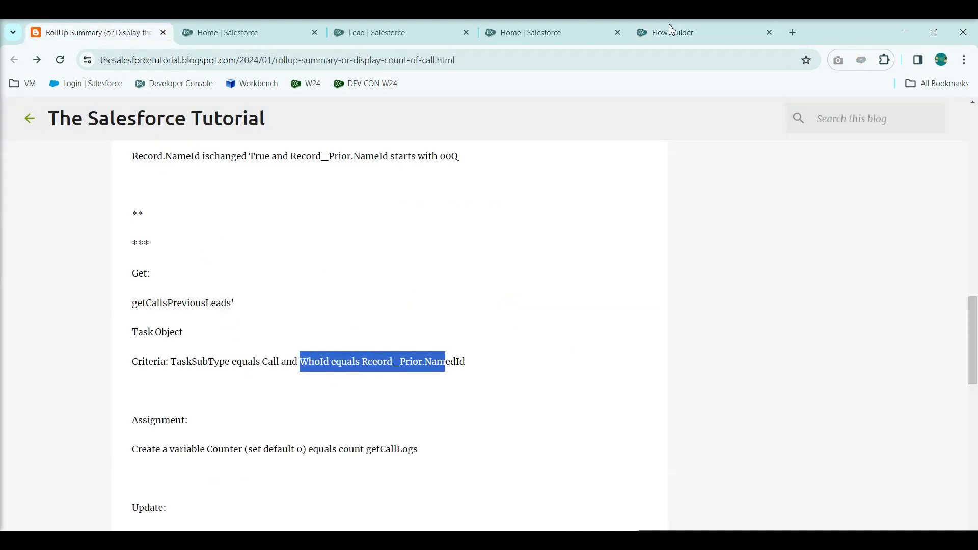
pyautogui.click(671, 34)
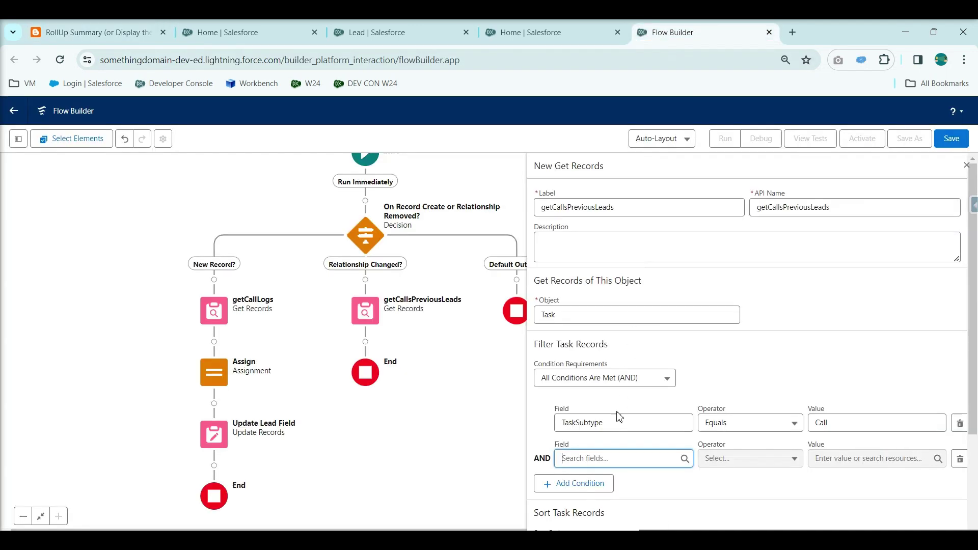
pyautogui.write('who')
pyautogui.click(614, 430)
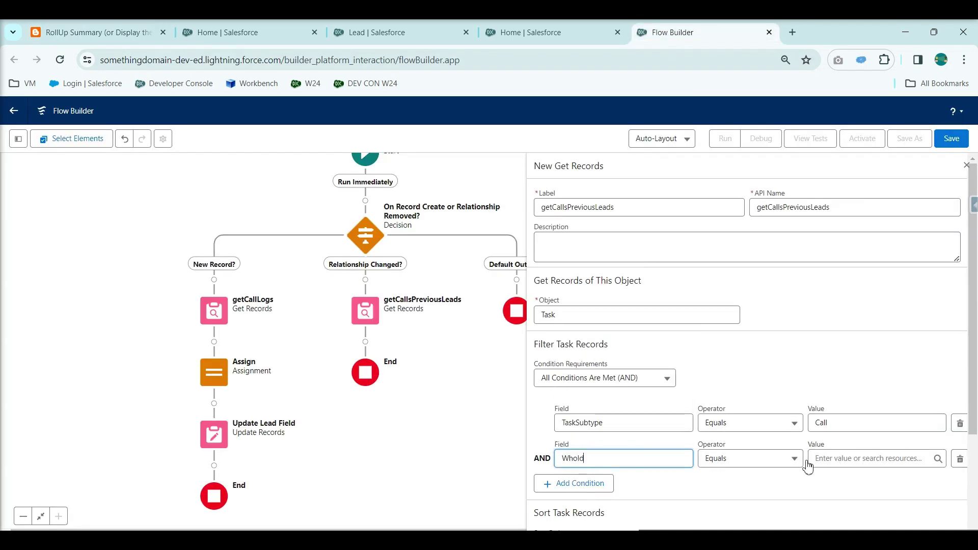
# Step: Set the WhoId condition's value to the WhoId (Name ID) of $Record__Prior
pyautogui.click(837, 461)
pyautogui.write('re')
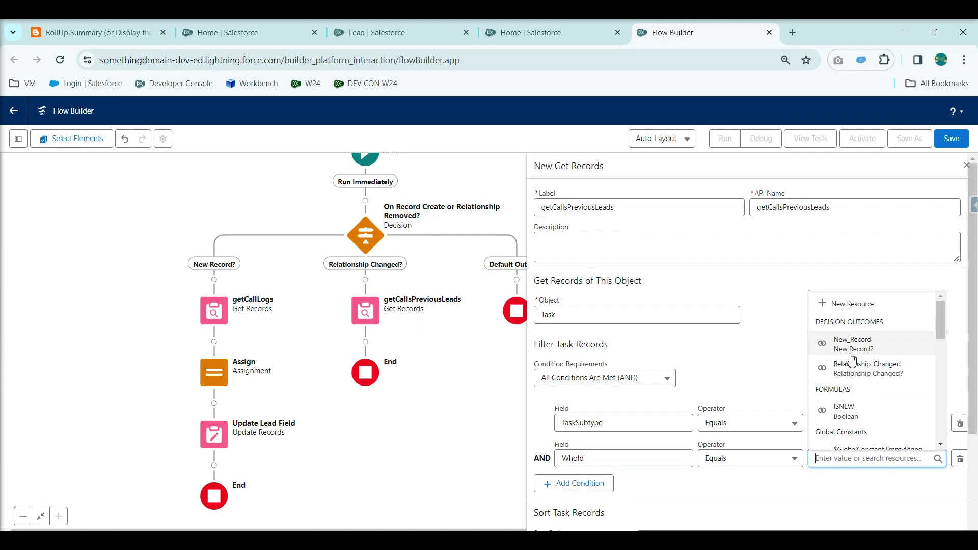
pyautogui.write('c')
pyautogui.click(889, 438)
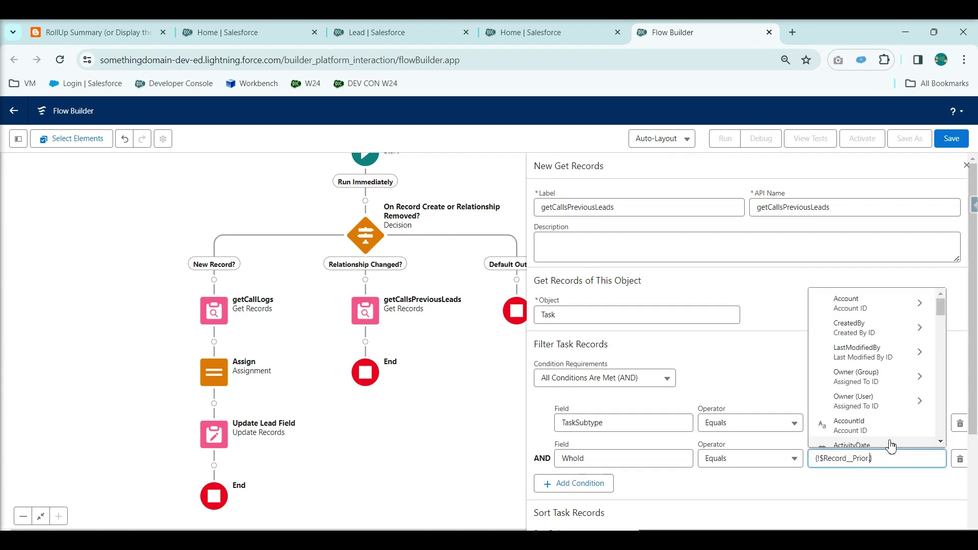
pyautogui.write('wh')
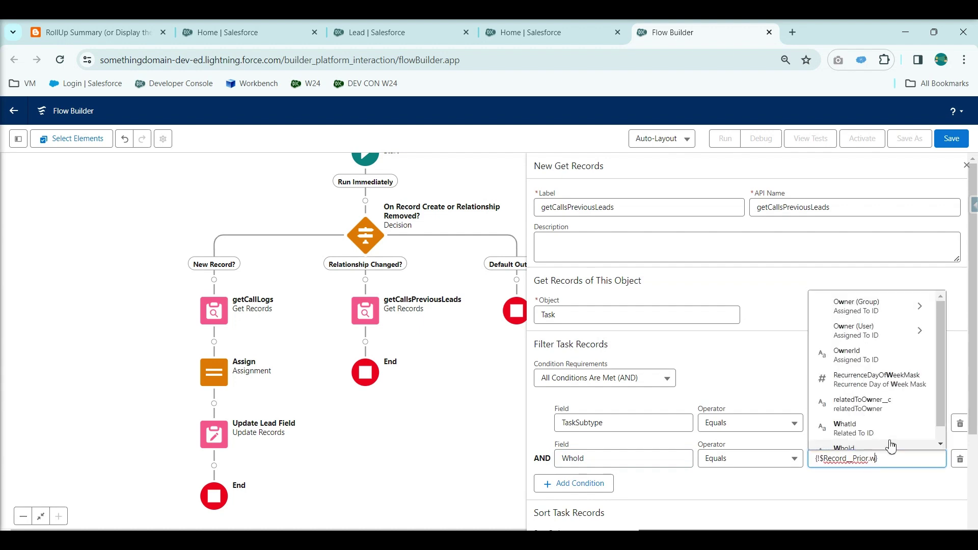
pyautogui.click(893, 446)
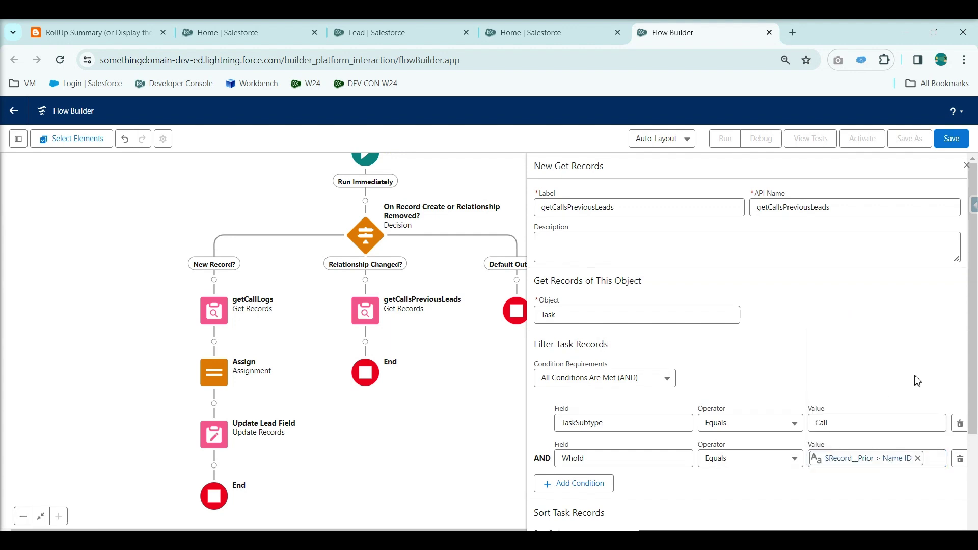
# Step: Review the tutorial post's WhoId criterion and its Assignment instructions for the Counter variable
pyautogui.click(76, 33)
pyautogui.moveTo(471, 361); pyautogui.dragTo(289, 357)
pyautogui.click(286, 402)
pyautogui.moveTo(138, 420); pyautogui.dragTo(204, 433)
pyautogui.click(376, 446)
pyautogui.moveTo(147, 451); pyautogui.dragTo(430, 450)
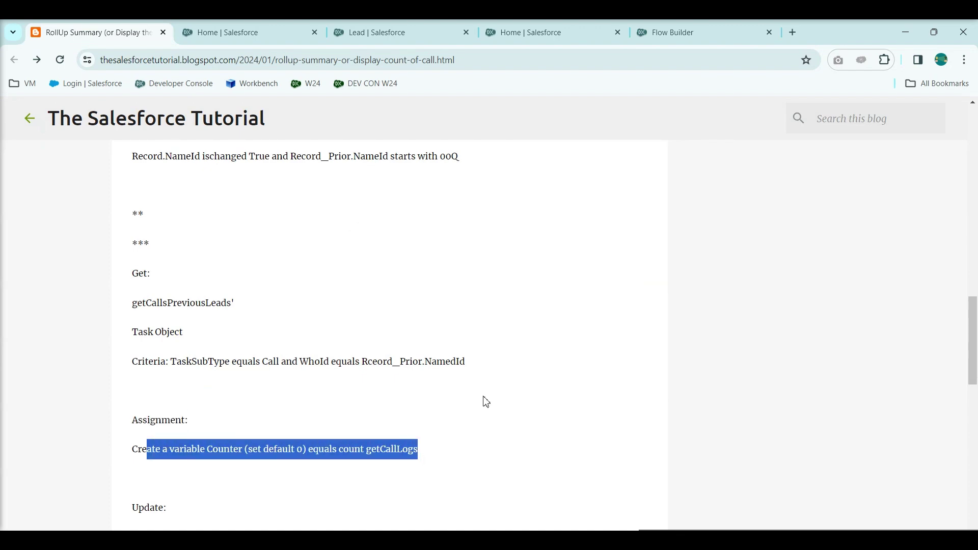
# Step: Set getCallsPreviousLeads to store all records instead of only the first
pyautogui.click(709, 39)
pyautogui.scroll(-3, 602, 438)
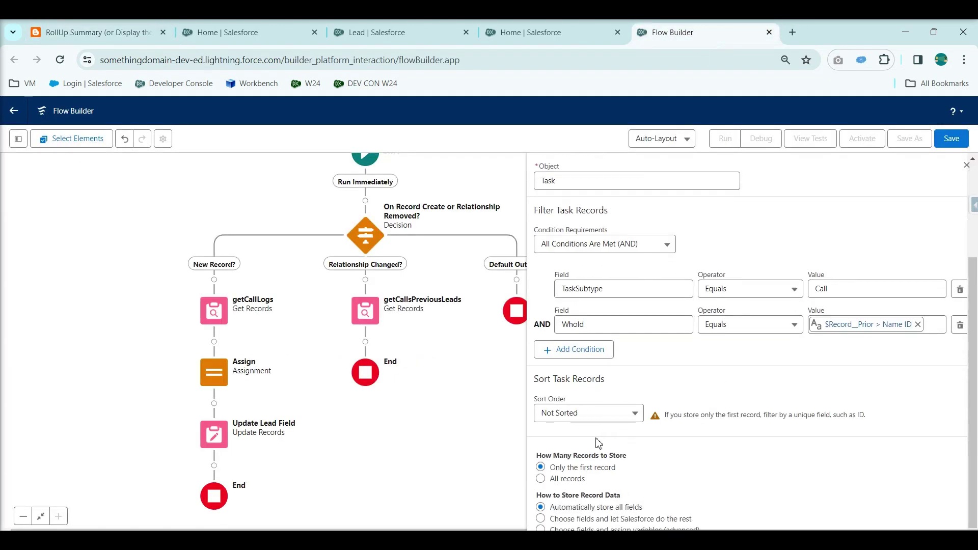
pyautogui.click(540, 479)
# Step: Add an Assignment element labelled Assign1 after getCallsPreviousLeads
pyautogui.click(366, 342)
pyautogui.write('Ass')
pyautogui.click(343, 410)
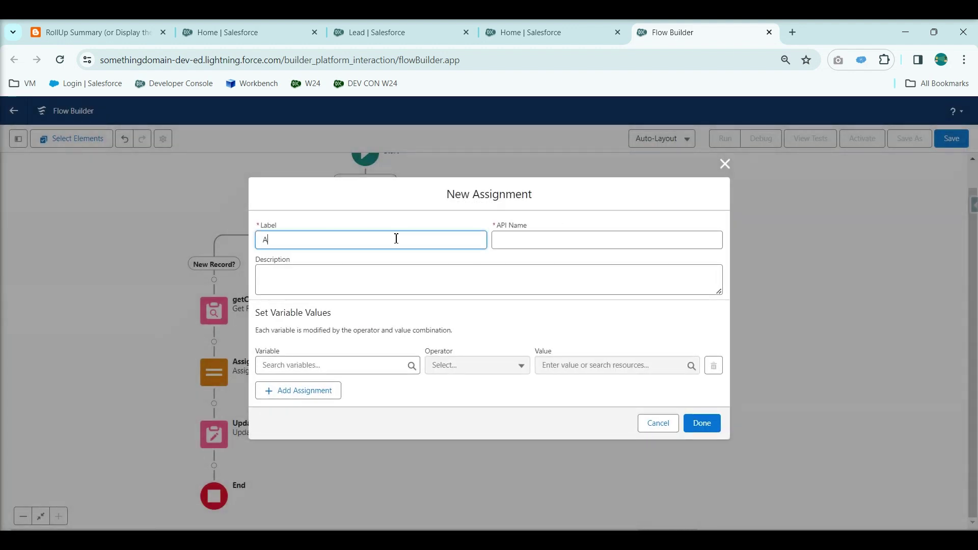
pyautogui.write('Assign1')
# Step: In Assign1, set the Counter variable to Equals Count of the tasks from getCallsPreviousLeads
pyautogui.click(360, 366)
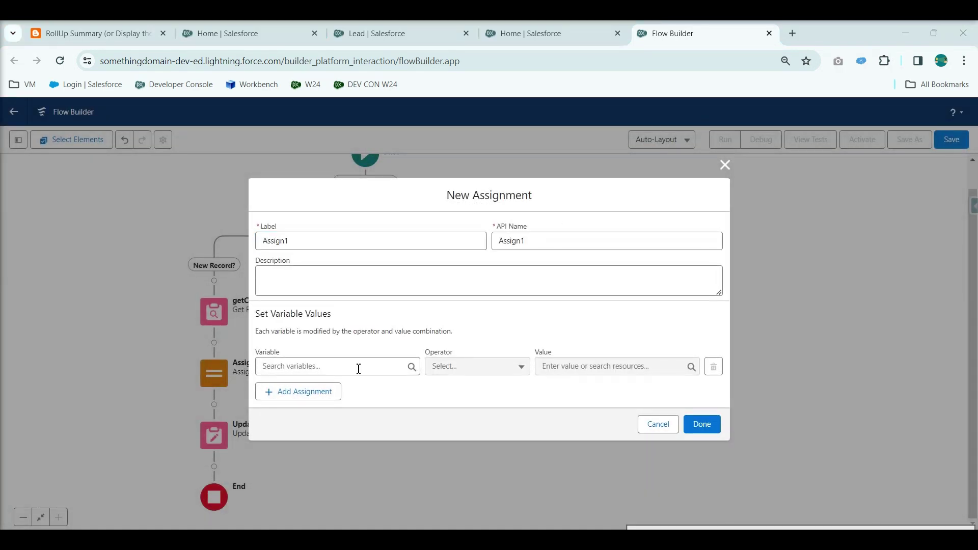
pyautogui.write('count')
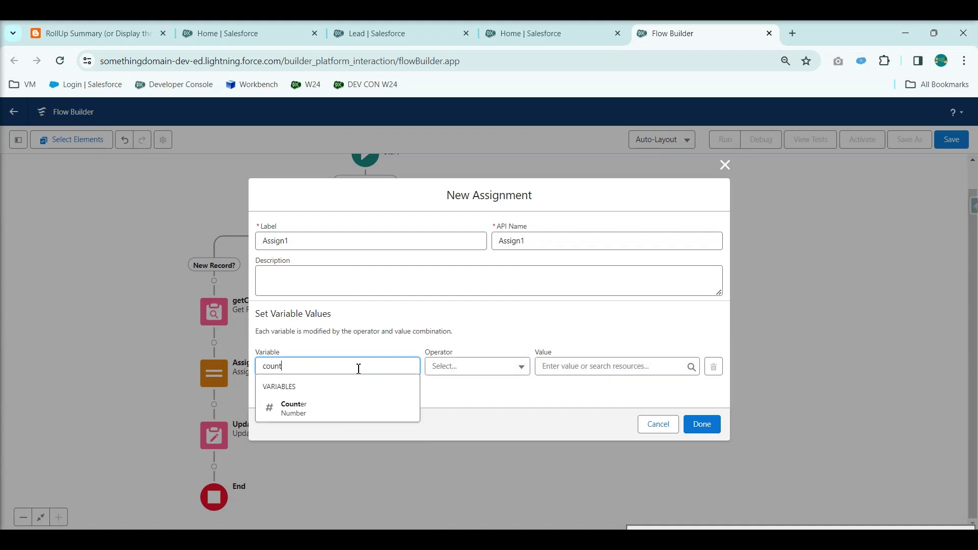
pyautogui.click(355, 410)
pyautogui.click(472, 365)
pyautogui.click(475, 428)
pyautogui.click(579, 366)
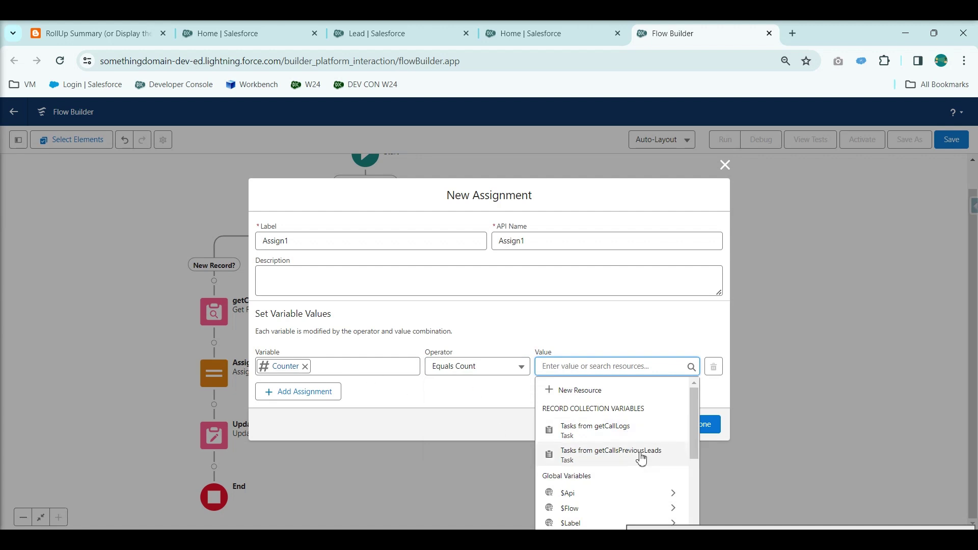
pyautogui.click(614, 458)
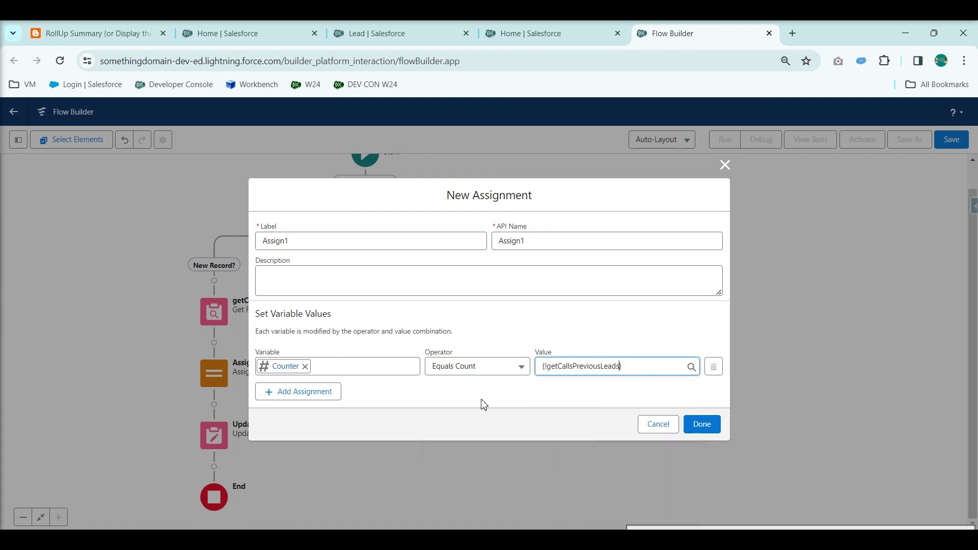
# Step: Replace the Counter variable in Assign1 with a new variable resource named counter1 of data type Number
pyautogui.click(305, 367)
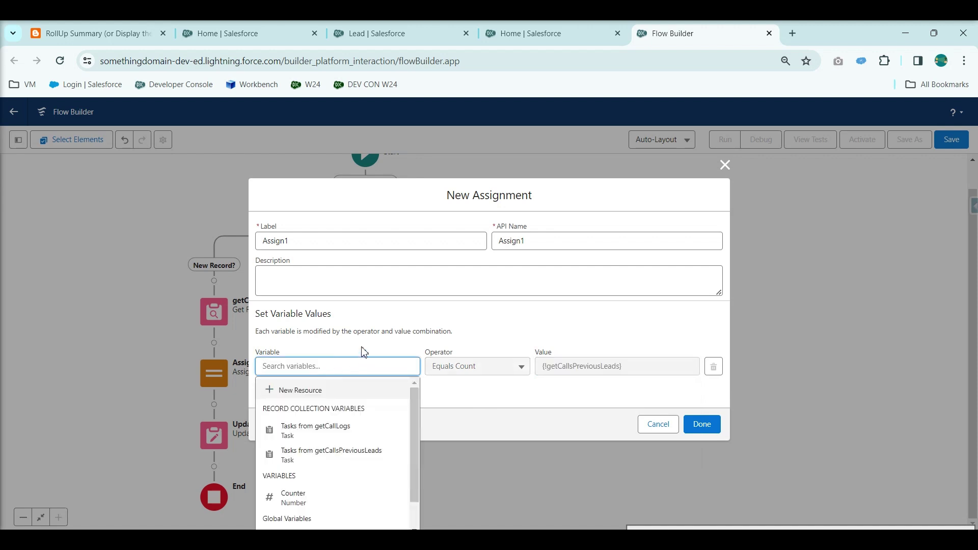
pyautogui.click(310, 390)
pyautogui.click(306, 272)
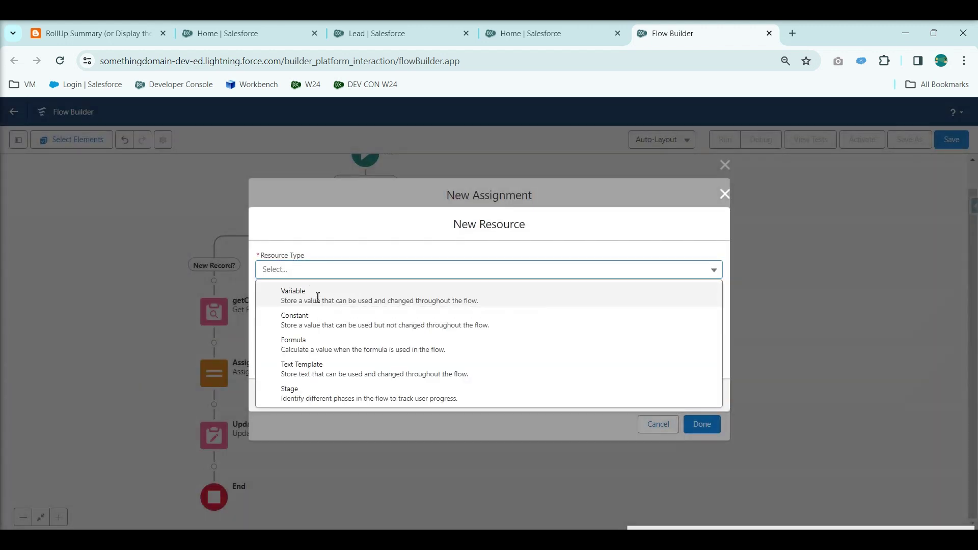
pyautogui.click(316, 301)
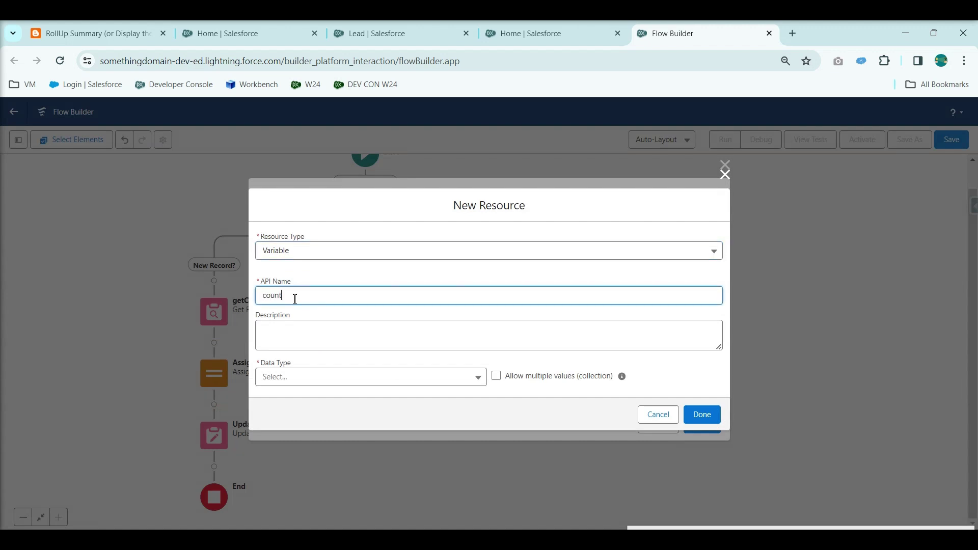
pyautogui.click(485, 378)
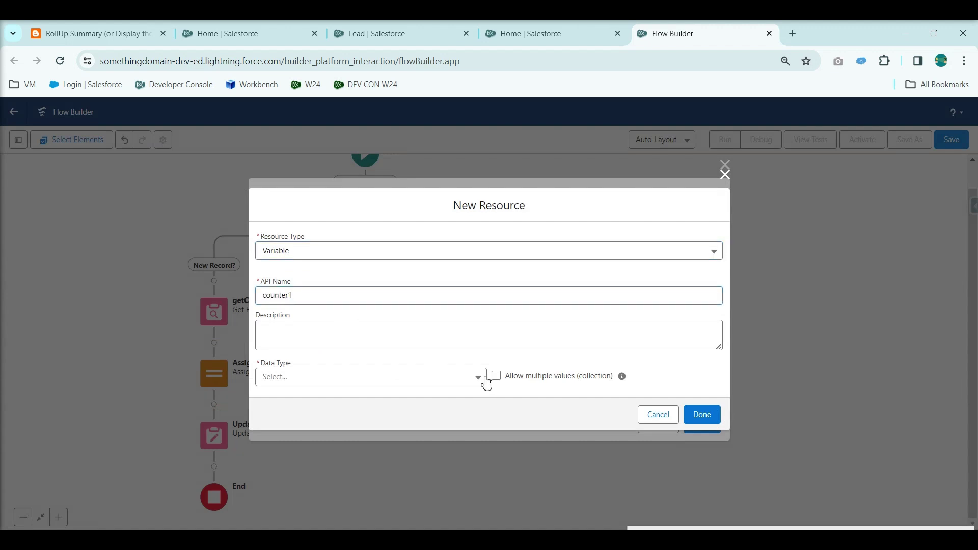
pyautogui.click(301, 382)
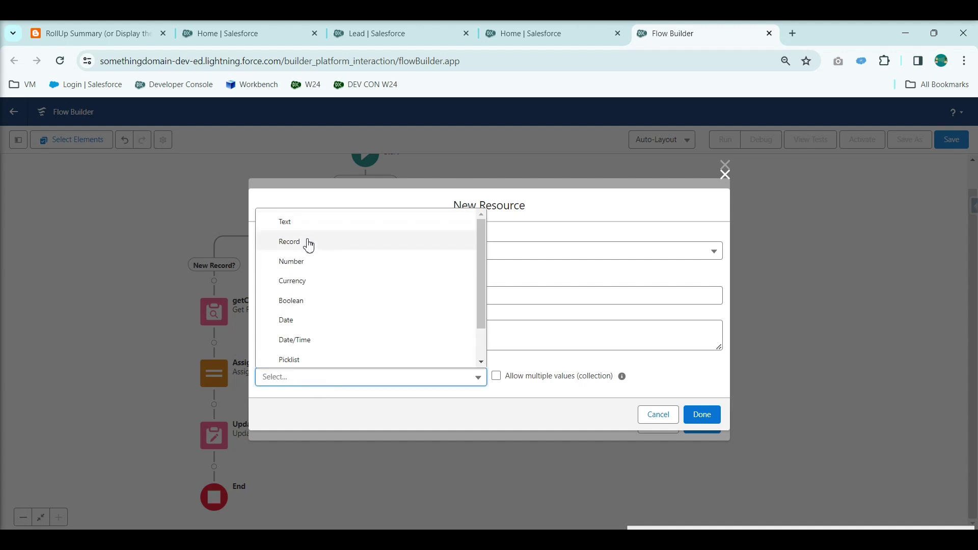
pyautogui.click(306, 267)
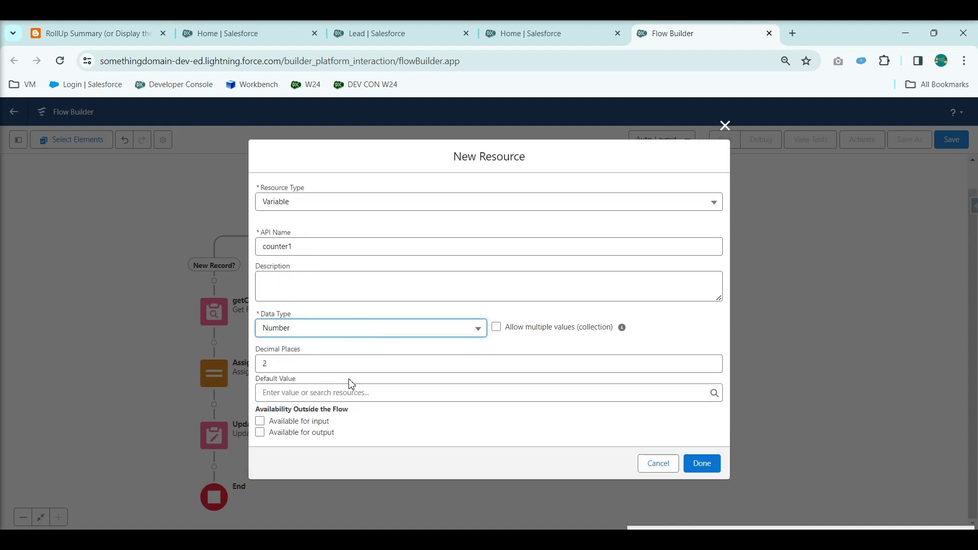
# Step: Give counter1 0 decimal places and a default value of 0, and complete the Assign1 element
pyautogui.click(282, 364)
pyautogui.press('BackSpace')
pyautogui.write('0')
pyautogui.click(282, 393)
pyautogui.write('0')
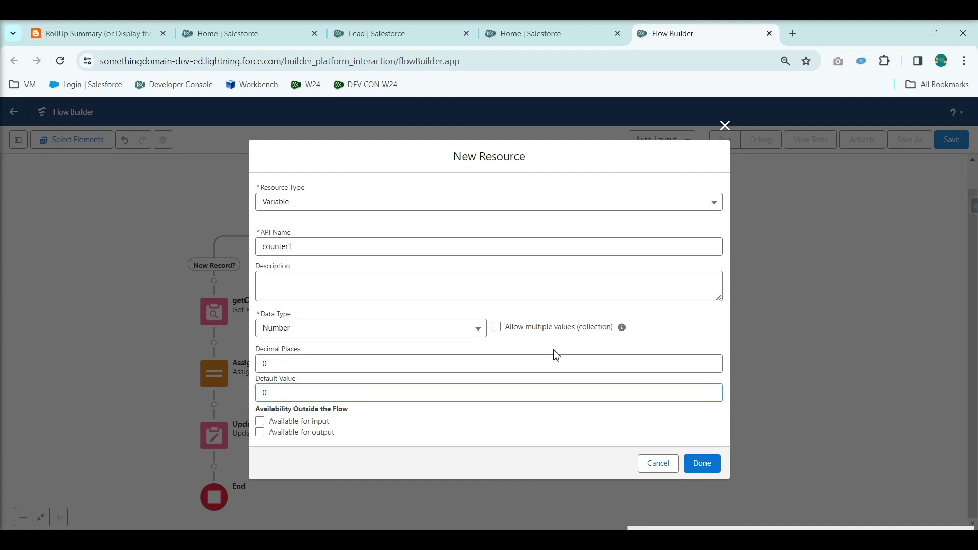
pyautogui.click(695, 464)
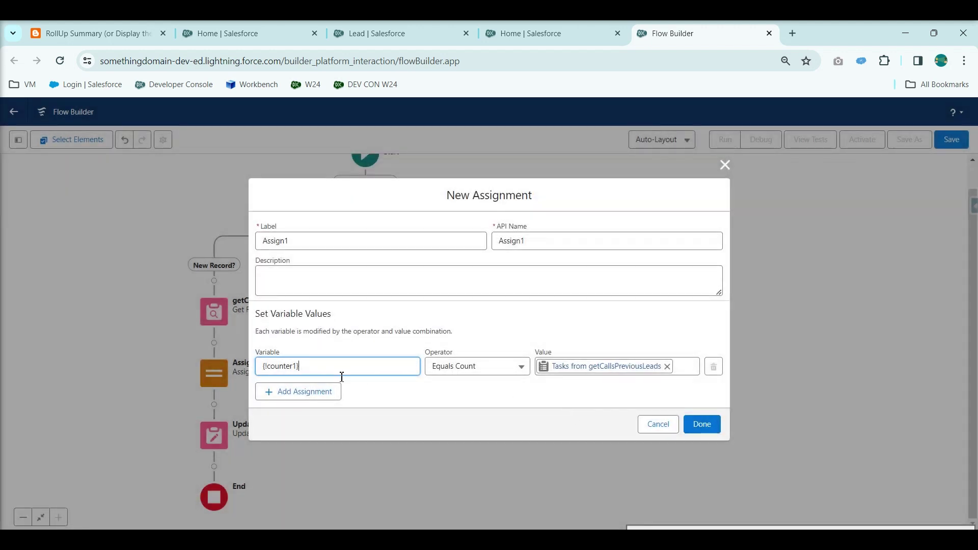
pyautogui.click(712, 426)
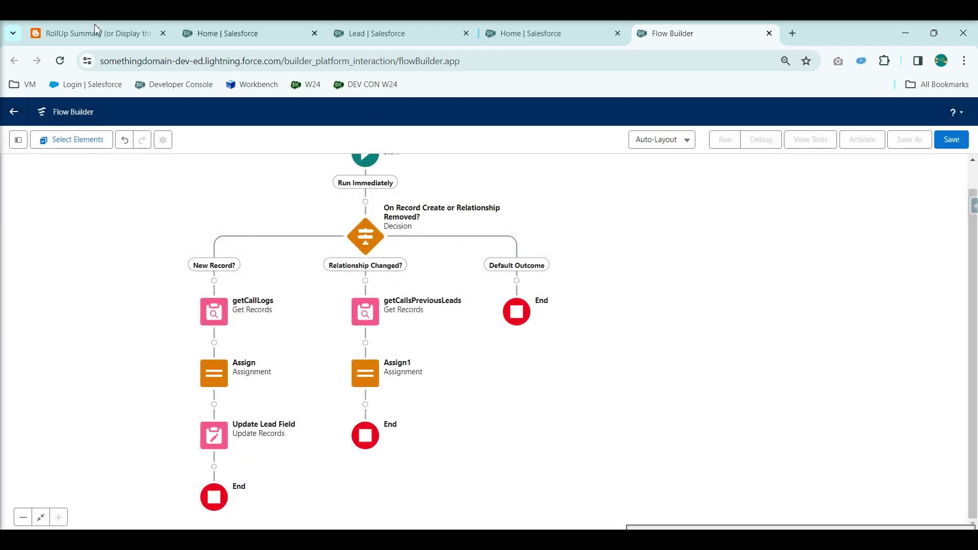
# Step: Following the tutorial post's Update section, add an Update Records element labelled Update Lead Field 1 after Assign1
pyautogui.click(73, 34)
pyautogui.scroll(-5, 427, 336)
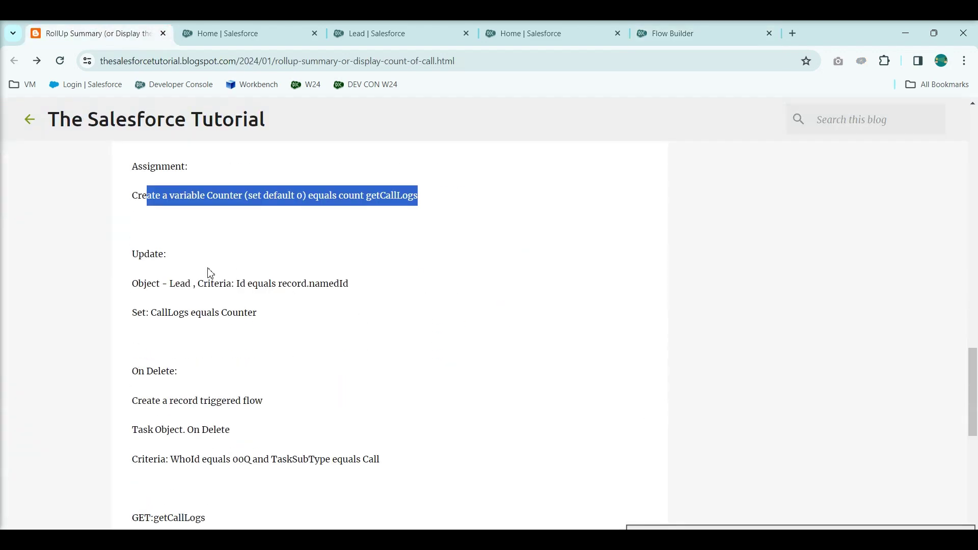
pyautogui.moveTo(164, 264); pyautogui.dragTo(306, 320)
pyautogui.click(331, 328)
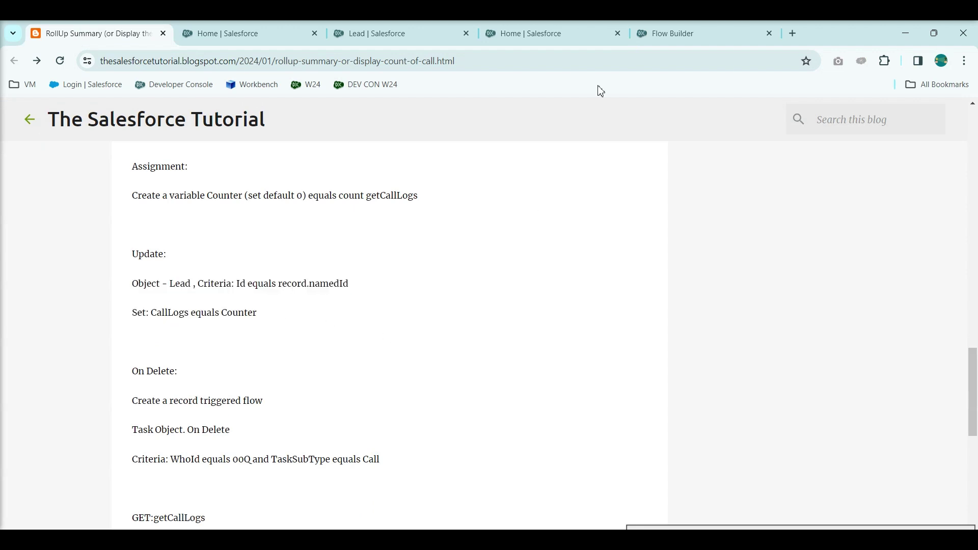
pyautogui.click(680, 38)
pyautogui.click(367, 406)
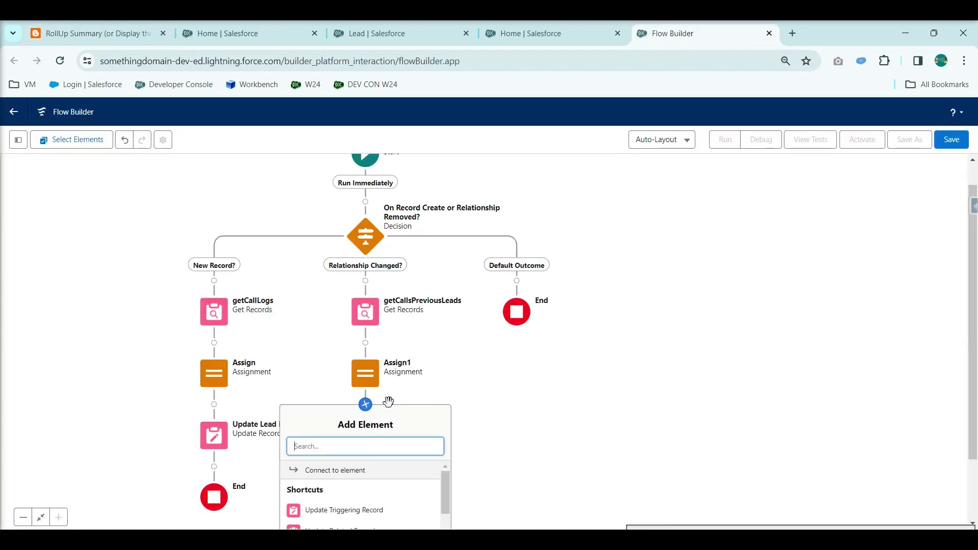
pyautogui.write('update')
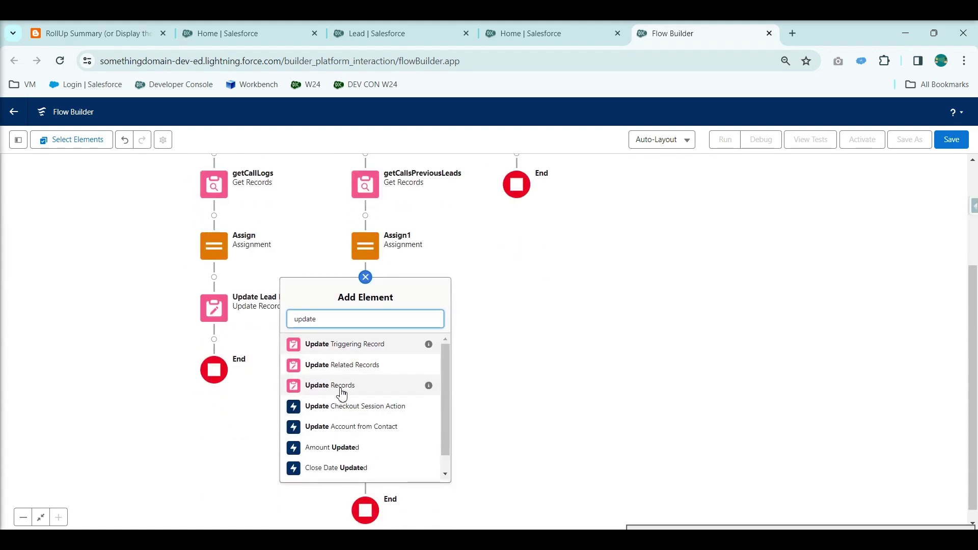
pyautogui.click(336, 387)
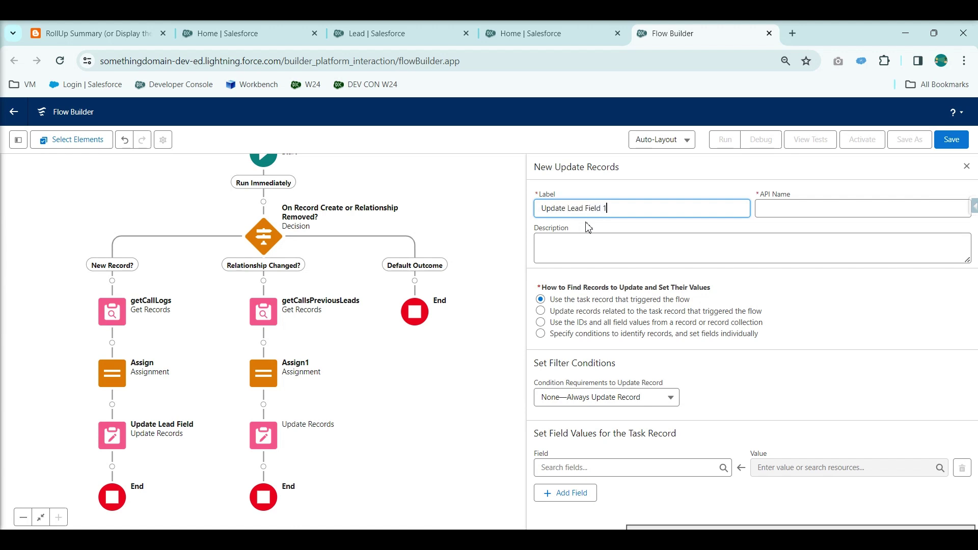
pyautogui.click(597, 240)
# Step: Set Update Lead Field 1 to specify conditions to identify records and update the Lead object
pyautogui.click(541, 335)
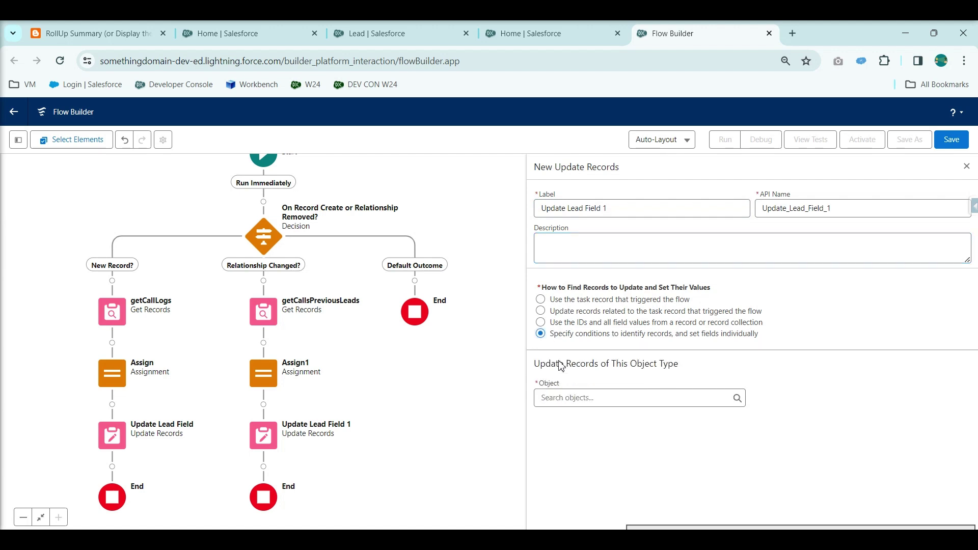
pyautogui.click(574, 398)
pyautogui.write('lead')
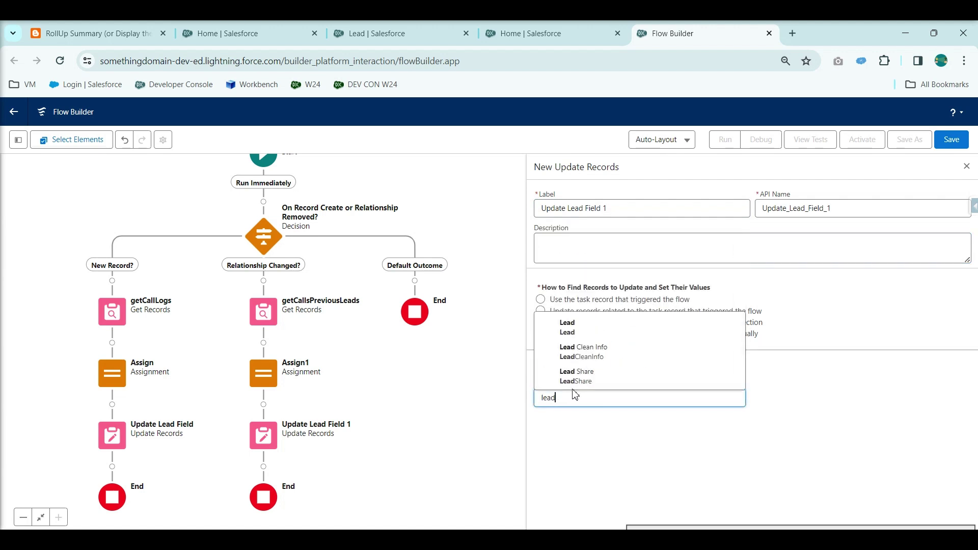
pyautogui.click(582, 323)
pyautogui.scroll(-2, 603, 441)
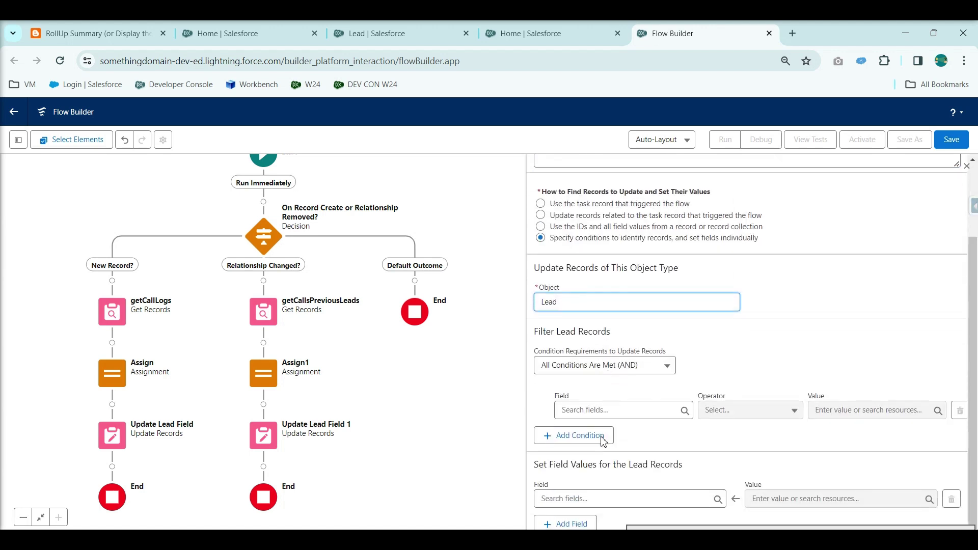
# Step: Filter the Lead records by Id Equals $Record > Name ID (WhoId), following the tutorial post's criteria
pyautogui.click(595, 413)
pyautogui.click(97, 33)
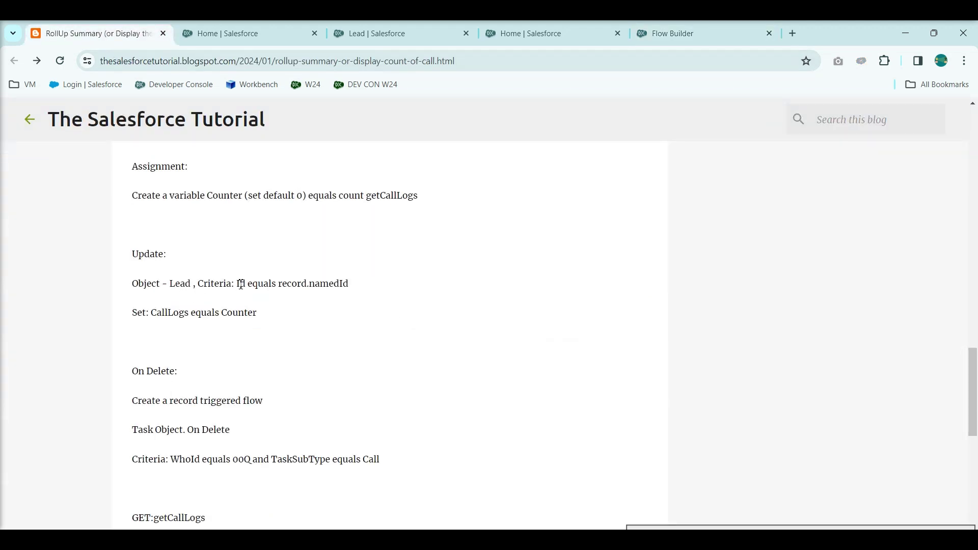
pyautogui.moveTo(237, 284); pyautogui.dragTo(380, 290)
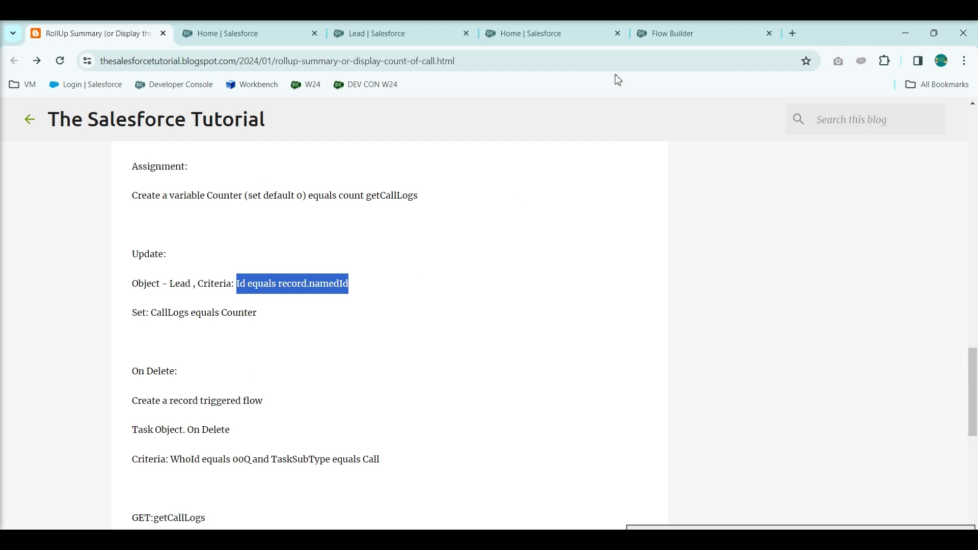
pyautogui.click(679, 35)
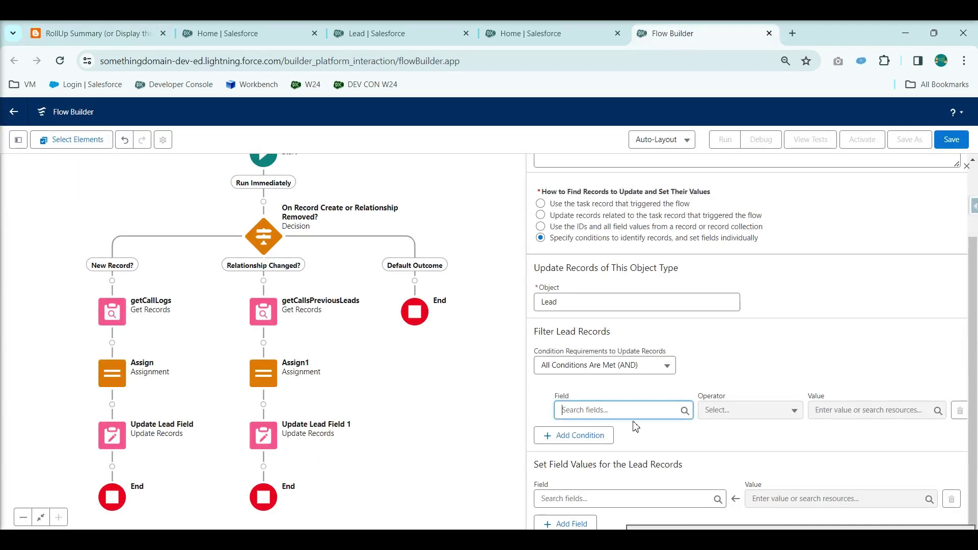
pyautogui.write('Id')
pyautogui.click(608, 396)
pyautogui.click(839, 412)
pyautogui.write('rec')
pyautogui.click(867, 374)
pyautogui.write('wh')
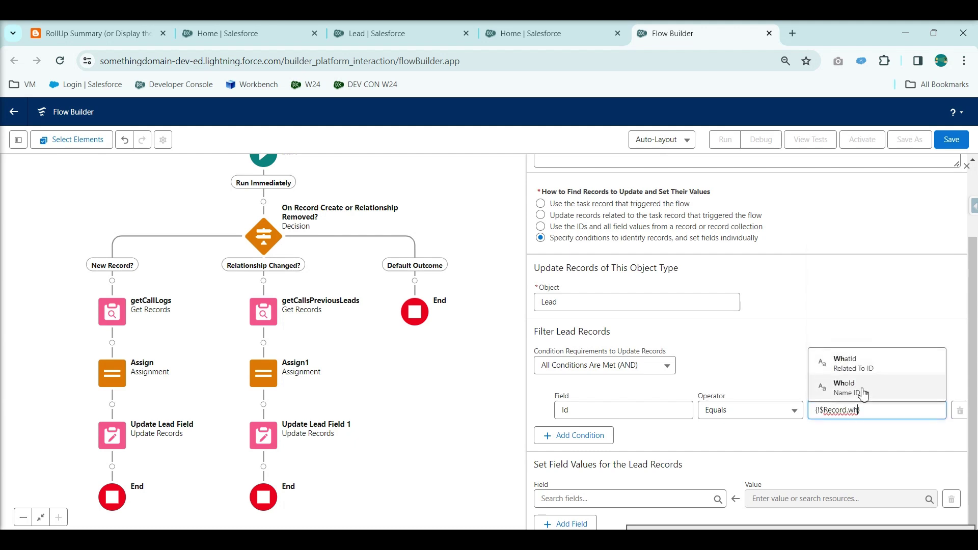
pyautogui.click(861, 389)
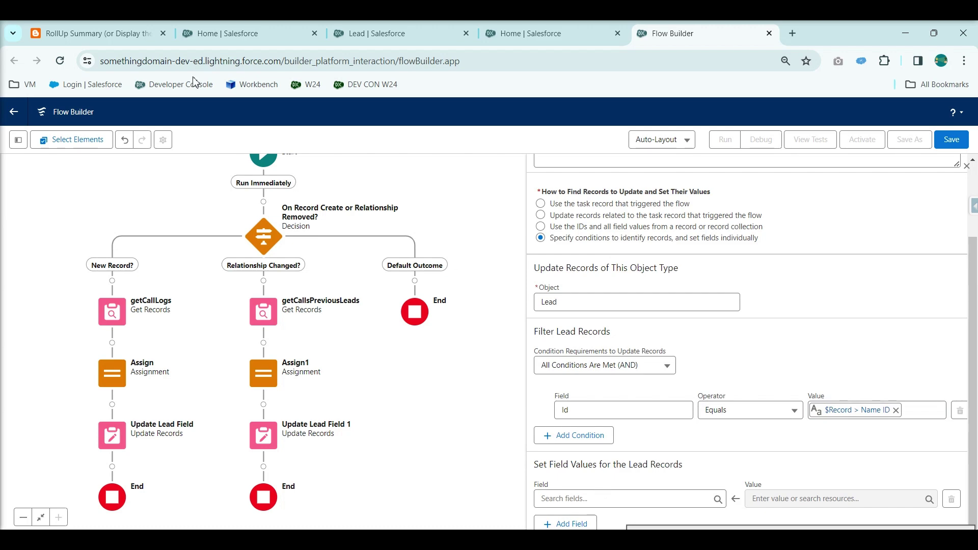
# Step: Set the Lead's Logs_Count__c field to the counter1 variable in Update Lead Field 1
pyautogui.click(56, 33)
pyautogui.click(102, 306)
pyautogui.moveTo(102, 306); pyautogui.dragTo(311, 319)
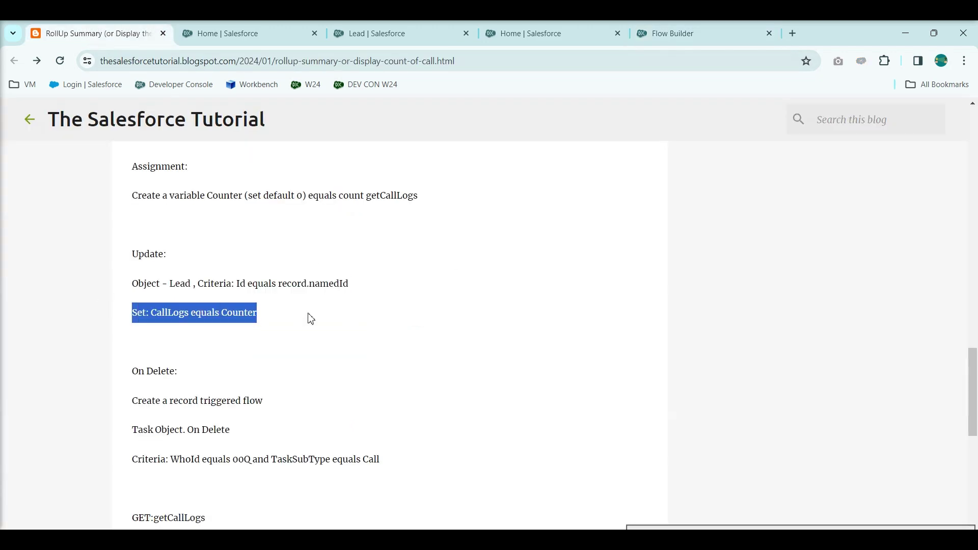
pyautogui.click(677, 43)
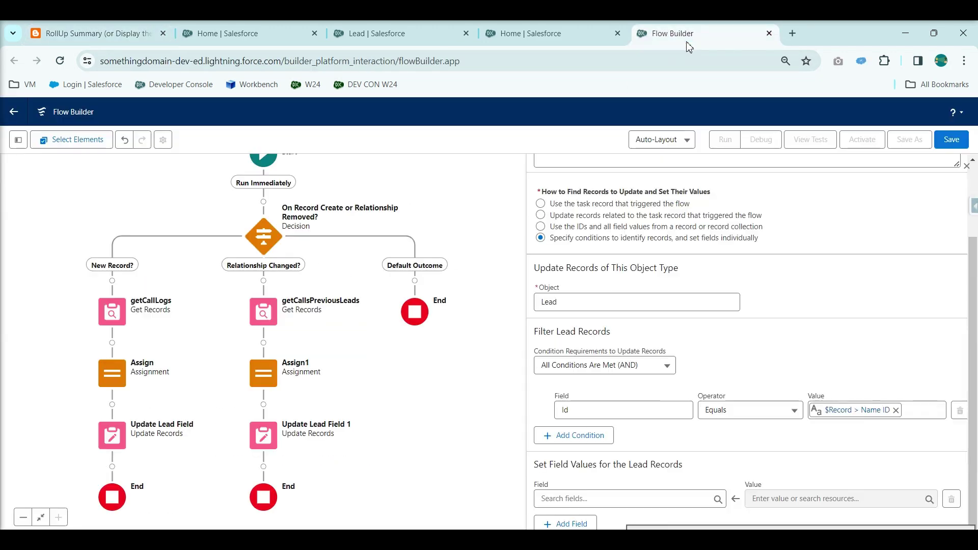
pyautogui.click(614, 498)
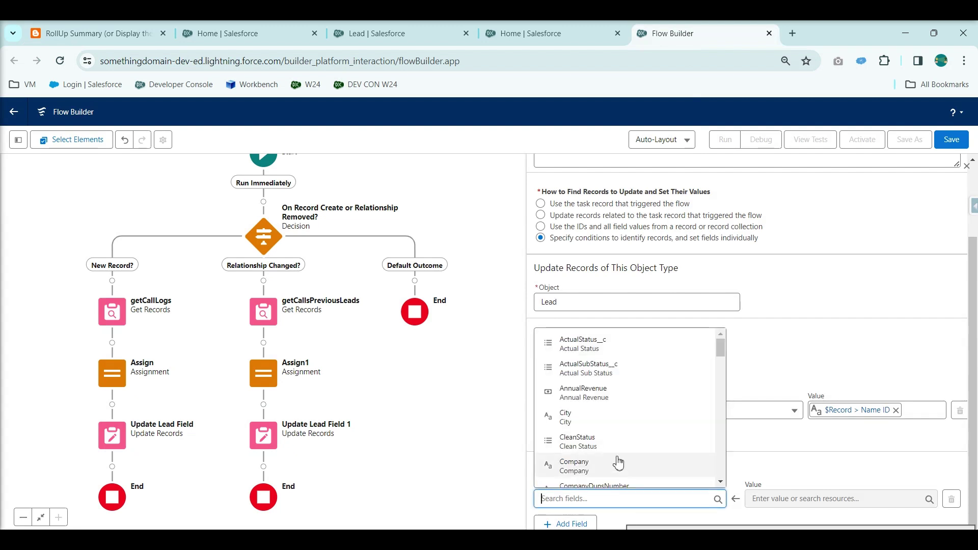
pyautogui.write('lo')
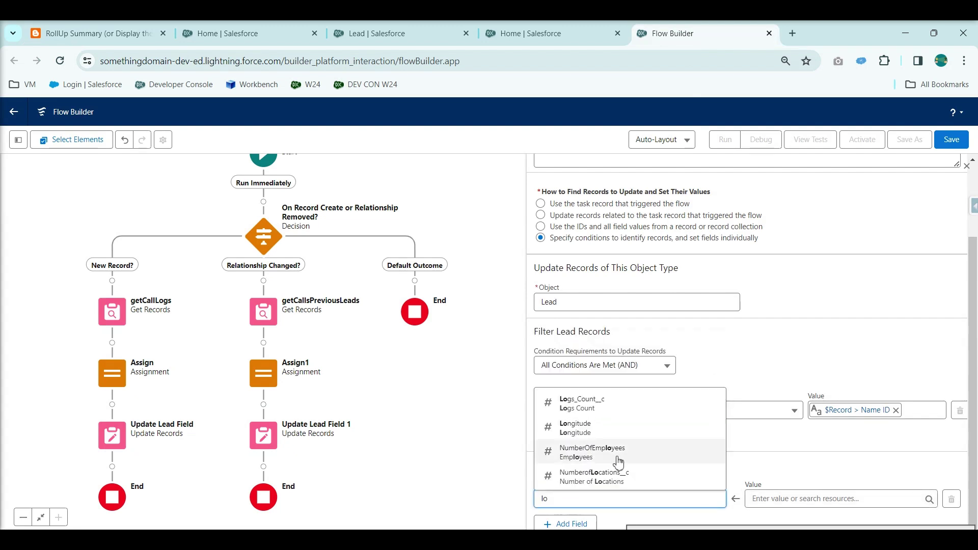
pyautogui.click(619, 402)
pyautogui.click(805, 498)
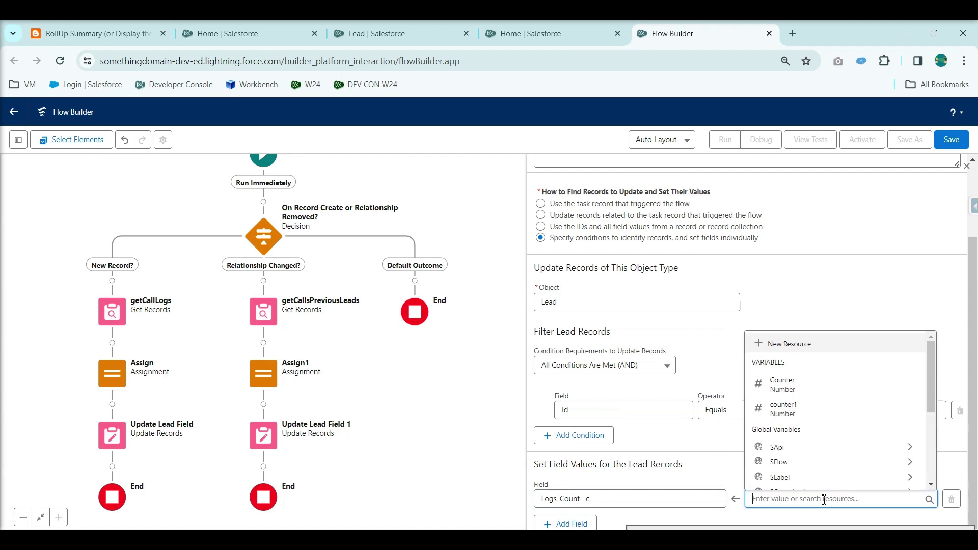
pyautogui.click(828, 410)
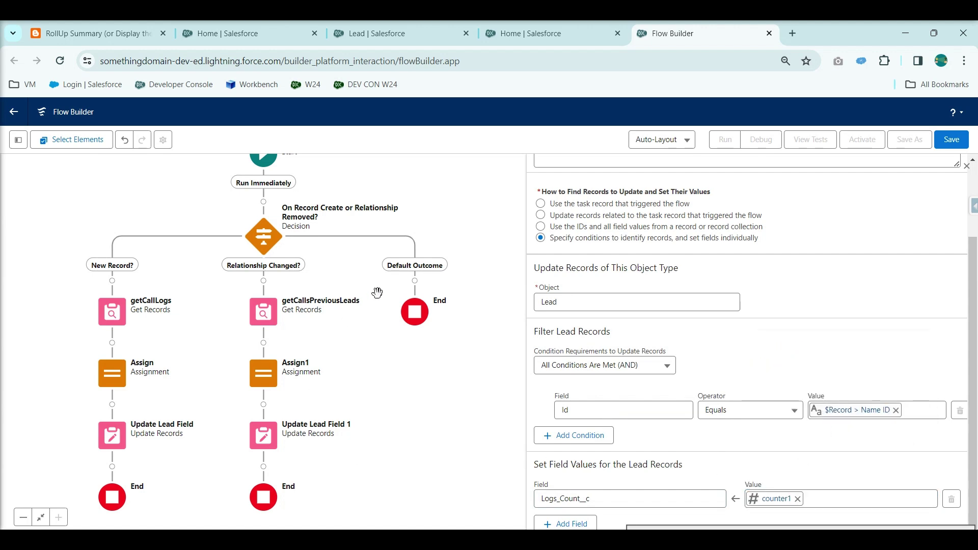
# Step: Review the tutorial post's Decision instructions for checking whether the WhoId changed
pyautogui.click(90, 32)
pyautogui.click(350, 351)
pyautogui.scroll(7, 286, 374)
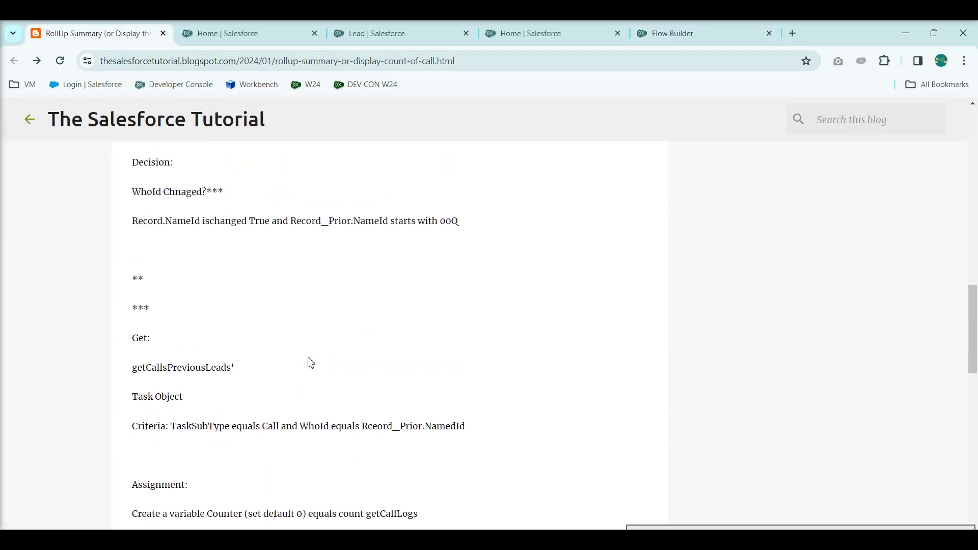
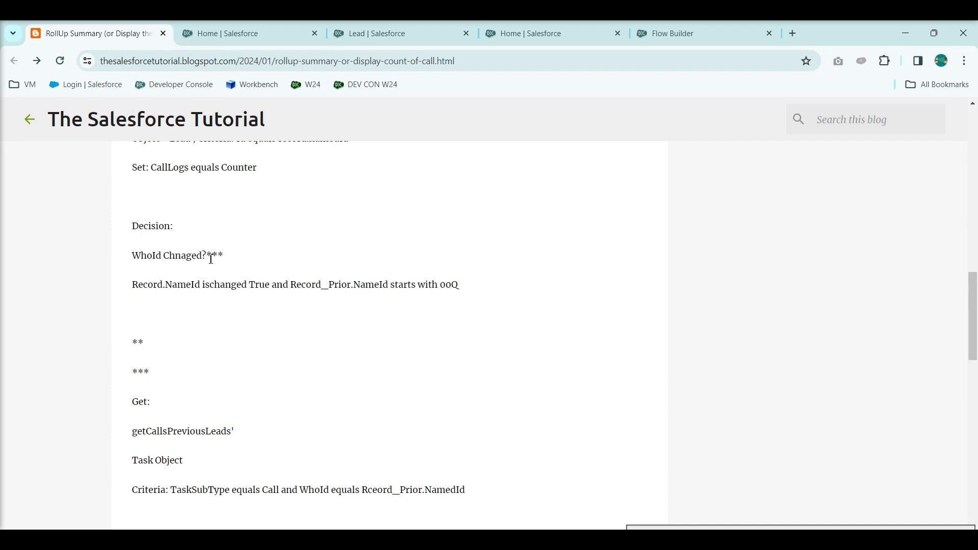
pyautogui.scroll(1, 235, 273)
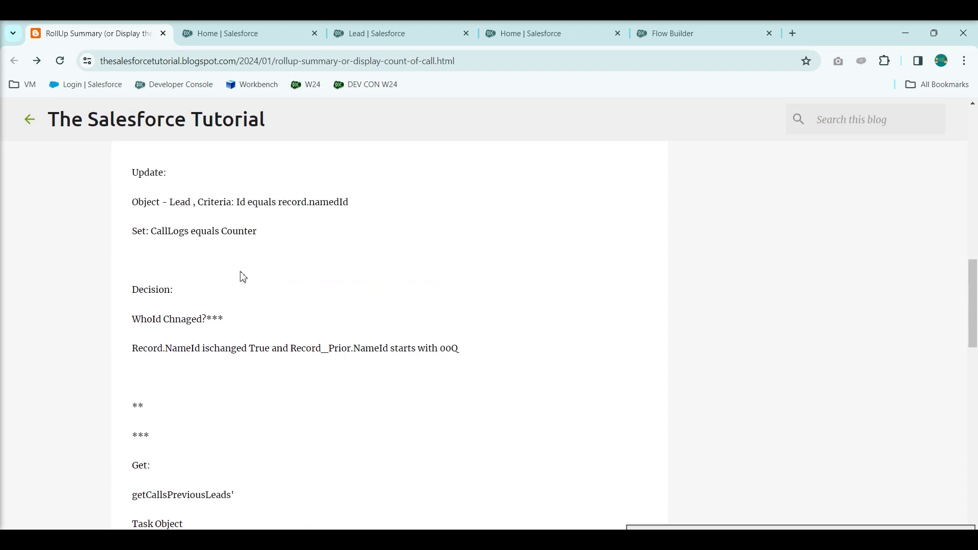
pyautogui.moveTo(133, 286); pyautogui.dragTo(257, 347)
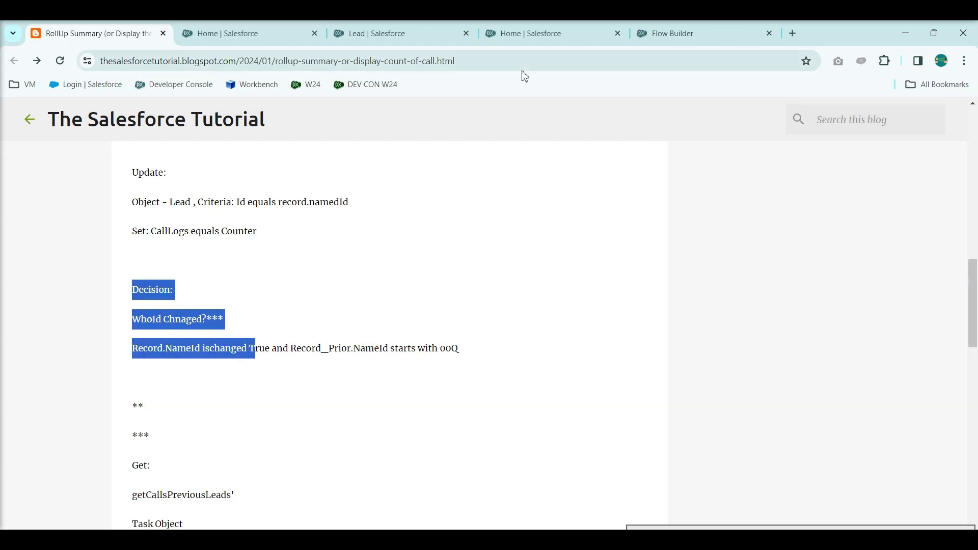
pyautogui.click(225, 290)
pyautogui.moveTo(208, 320); pyautogui.dragTo(138, 318)
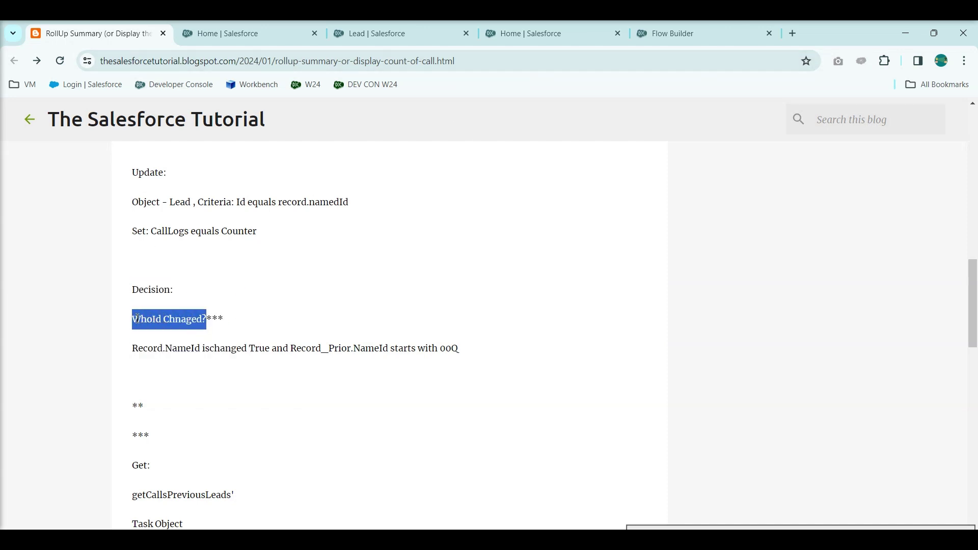
# Step: Add a Decision labelled "WhoId Chnaged?" after Update Lead Field and label its outcome "Changed"
pyautogui.click(702, 35)
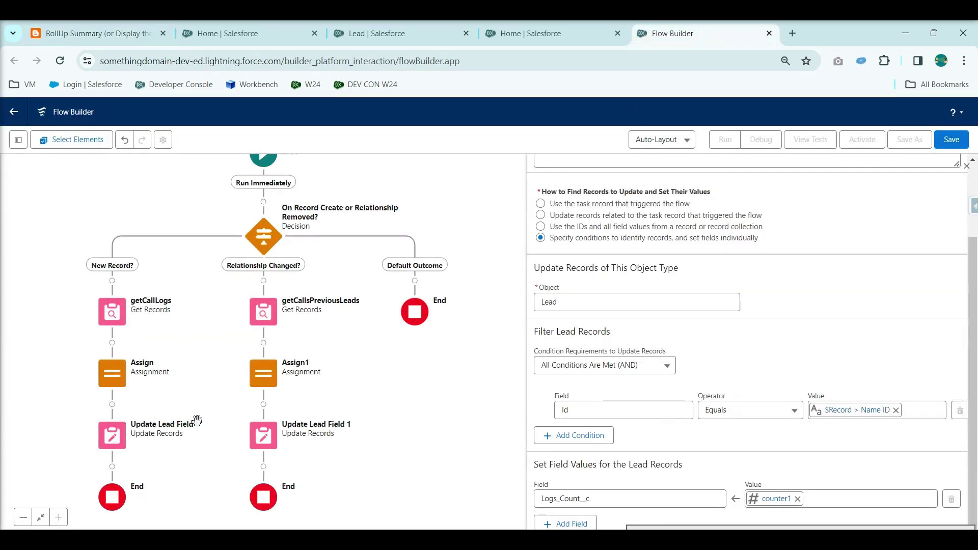
pyautogui.click(112, 466)
pyautogui.write('dec')
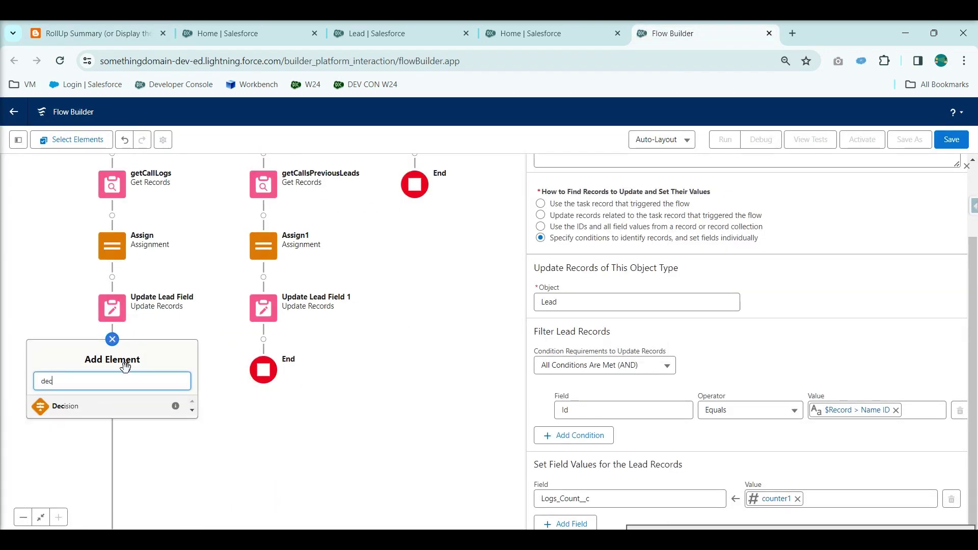
pyautogui.click(126, 408)
pyautogui.write('Whold Chnaged?')
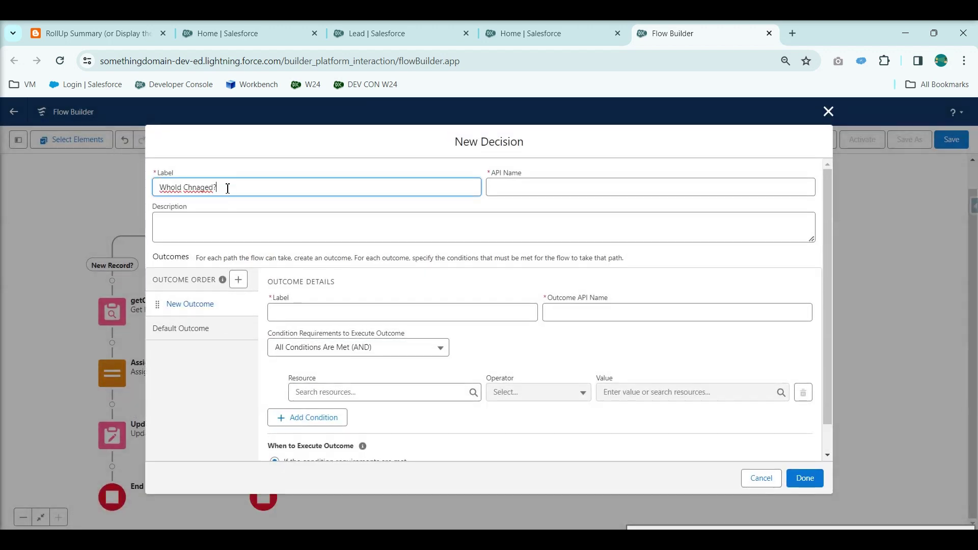
pyautogui.click(275, 208)
pyautogui.click(314, 309)
pyautogui.write('Cha')
pyautogui.click(539, 289)
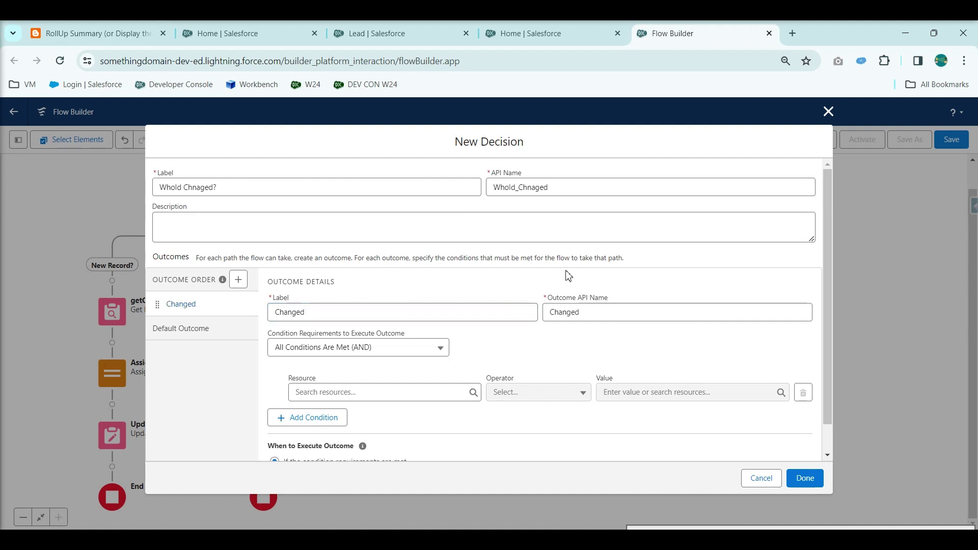
# Step: Set the Changed outcome's first condition to $Record > Name ID Is Changed True, following the tutorial post
pyautogui.click(76, 33)
pyautogui.click(152, 346)
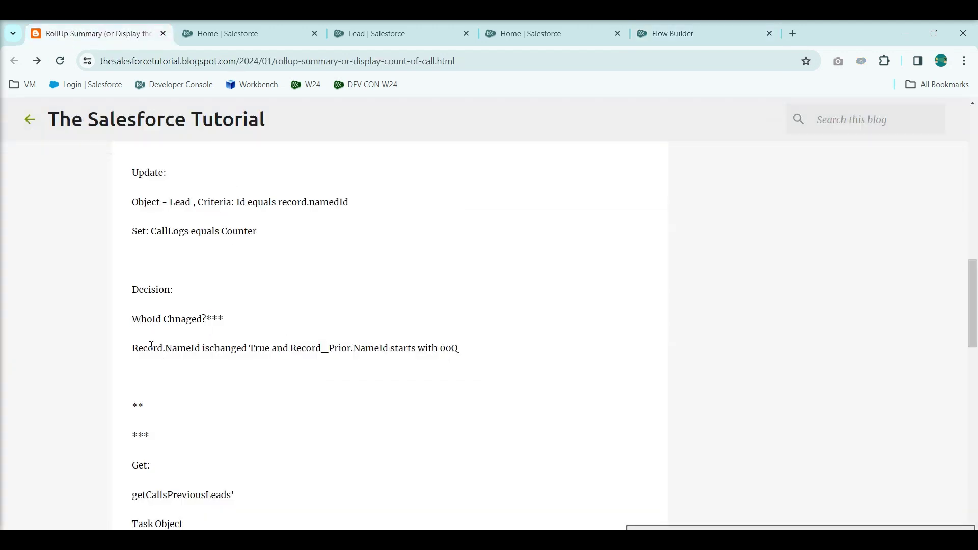
pyautogui.moveTo(204, 349); pyautogui.dragTo(137, 350)
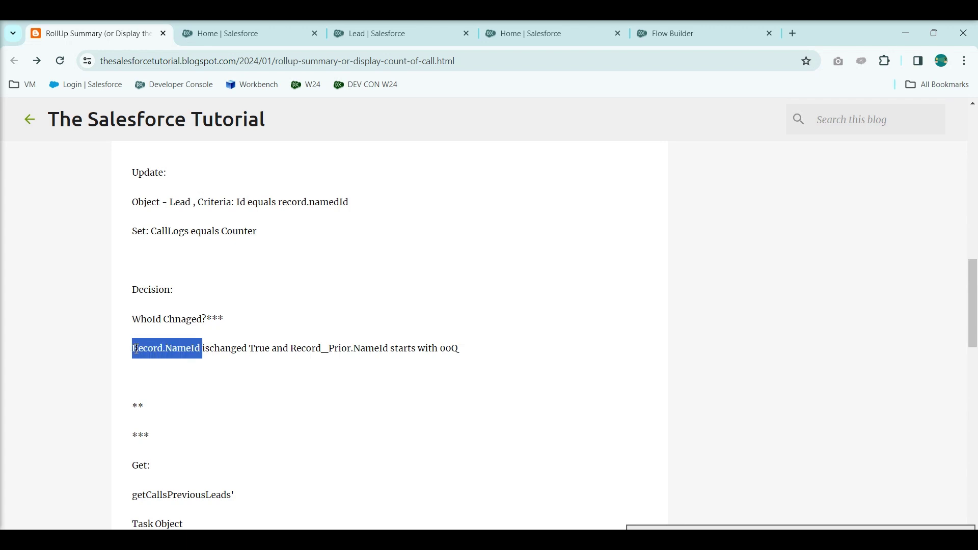
pyautogui.click(677, 33)
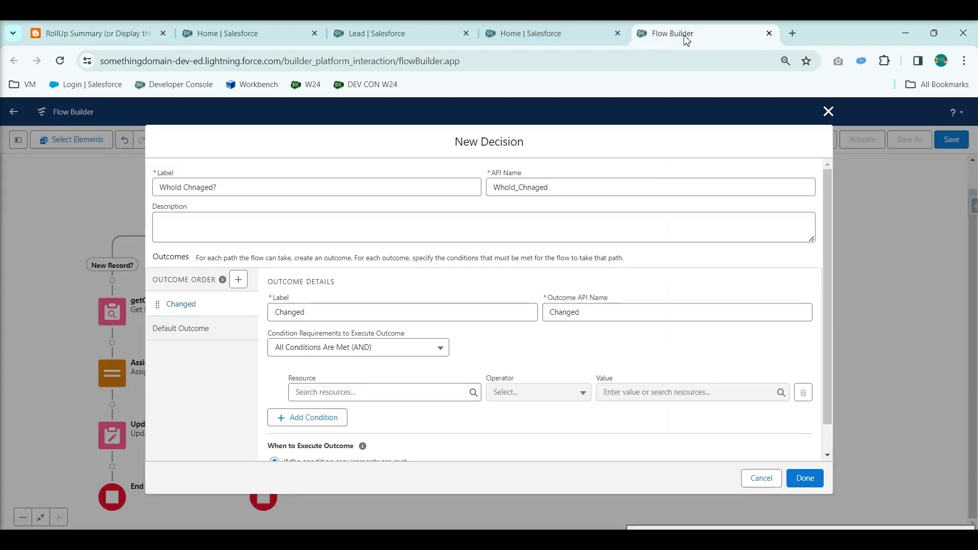
pyautogui.click(329, 391)
pyautogui.write('rec')
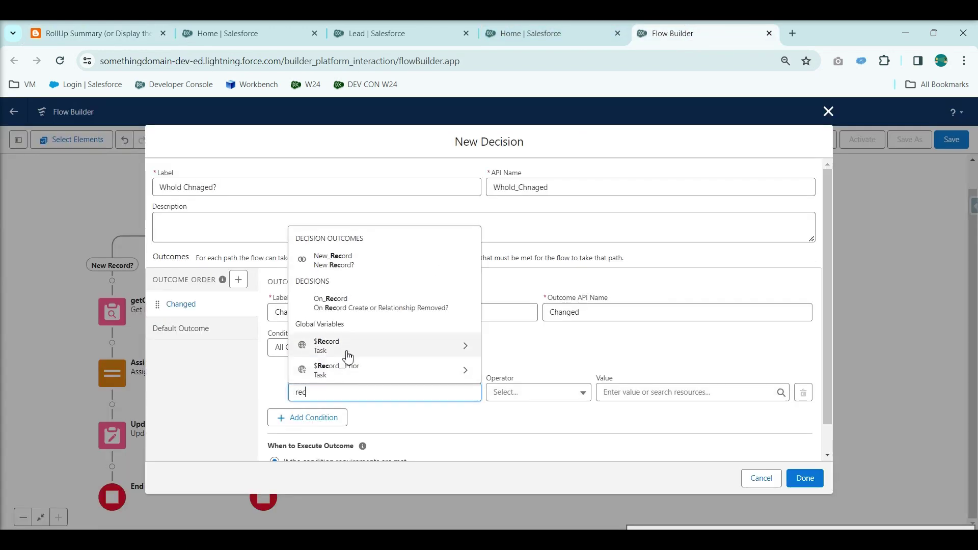
pyautogui.click(369, 352)
pyautogui.write('who')
pyautogui.click(380, 366)
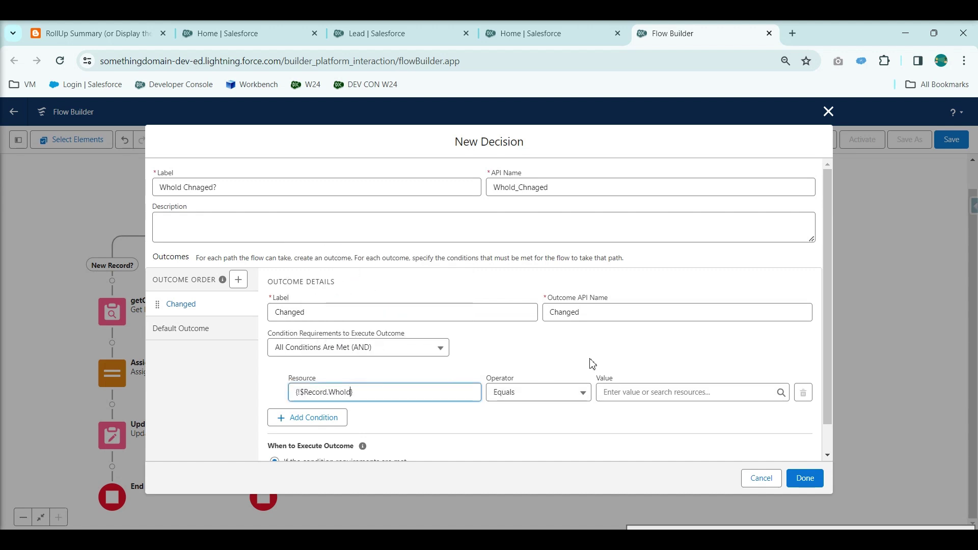
pyautogui.click(523, 393)
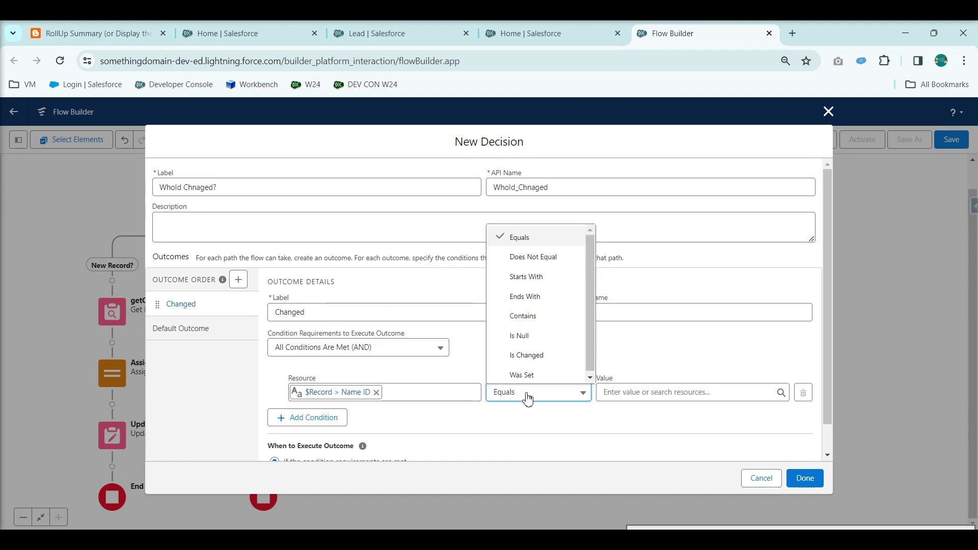
pyautogui.click(526, 355)
pyautogui.click(649, 398)
pyautogui.write('true')
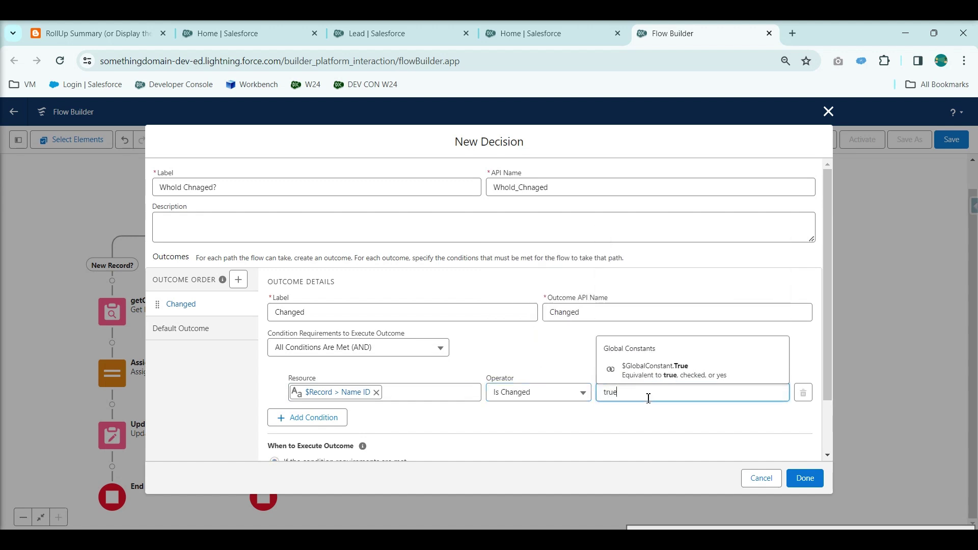
pyautogui.click(654, 370)
# Step: Check the second criterion in the tutorial post's Decision instructions and add another condition row to the Changed outcome
pyautogui.click(97, 33)
pyautogui.click(329, 353)
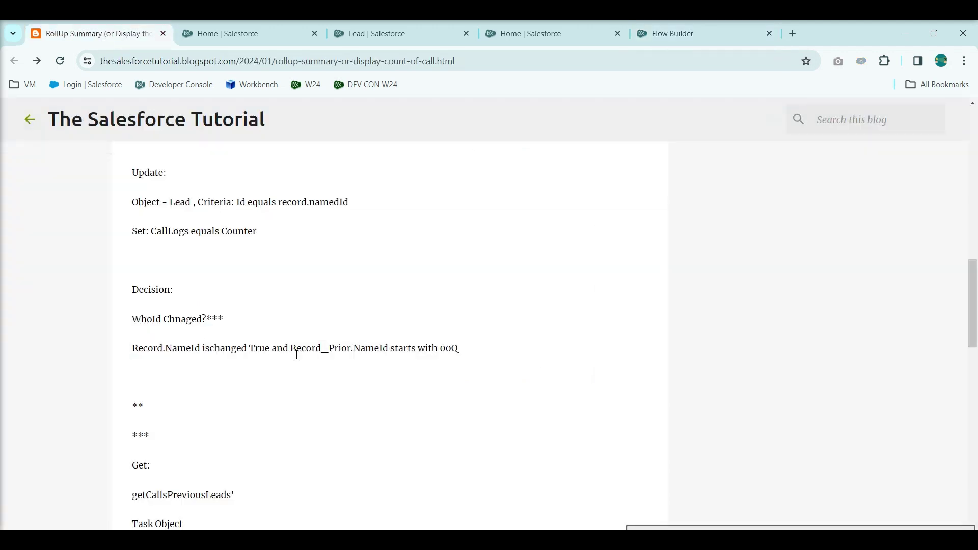
pyautogui.moveTo(205, 350); pyautogui.dragTo(430, 355)
pyautogui.click(707, 30)
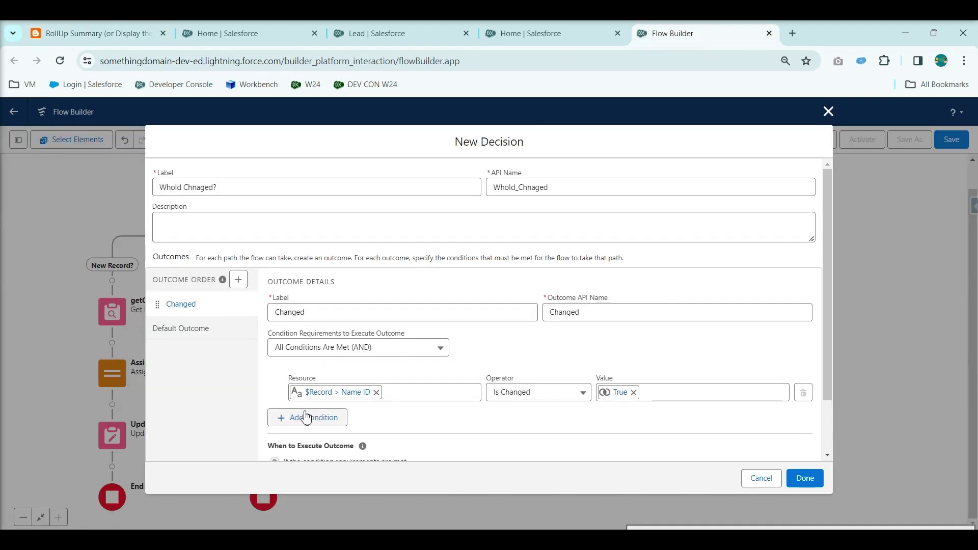
pyautogui.click(285, 417)
pyautogui.click(325, 423)
pyautogui.write('pri')
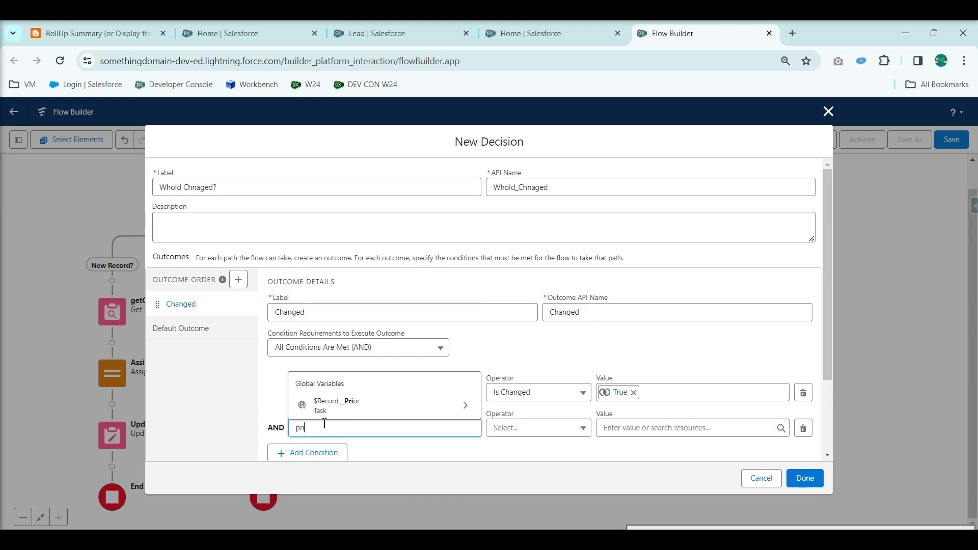
pyautogui.click(342, 406)
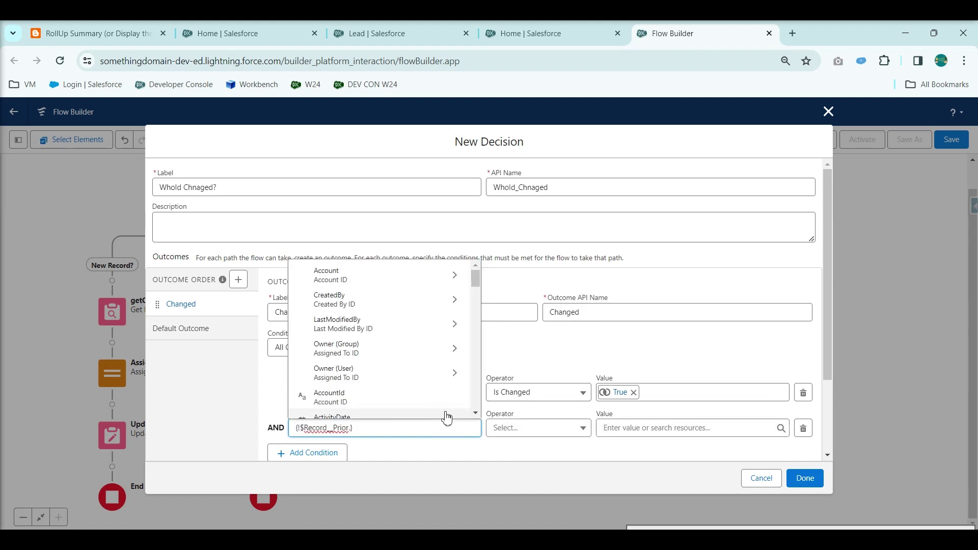
pyautogui.write('id')
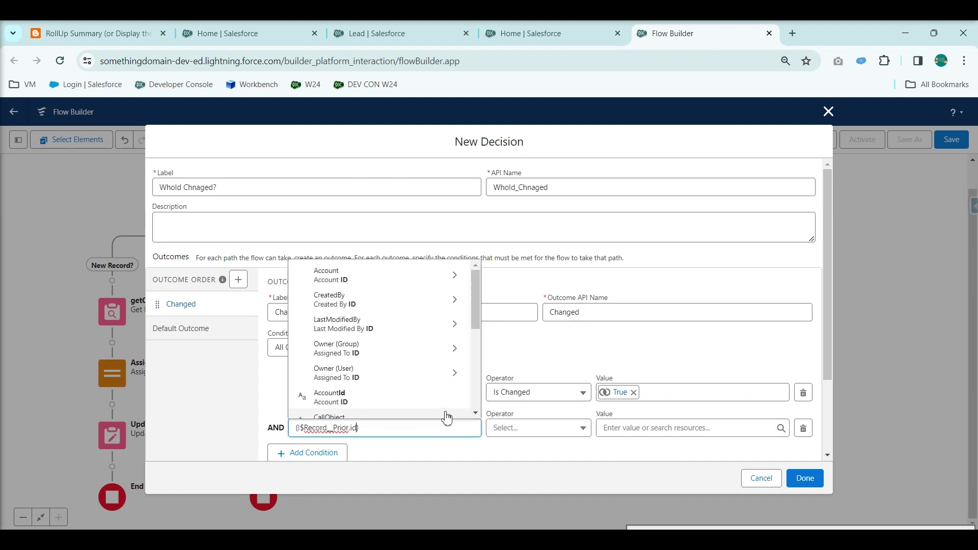
pyautogui.scroll(-2, 406, 367)
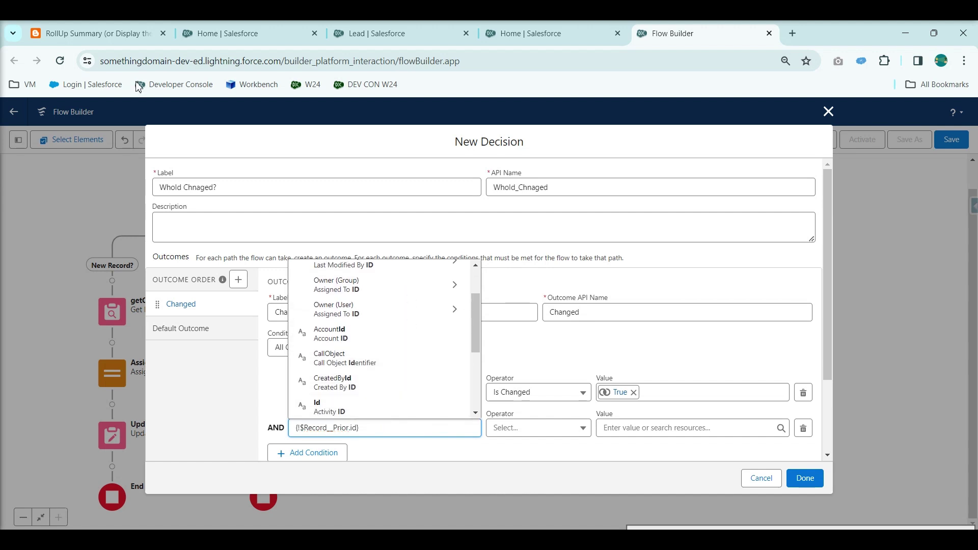
pyautogui.click(90, 31)
pyautogui.click(371, 347)
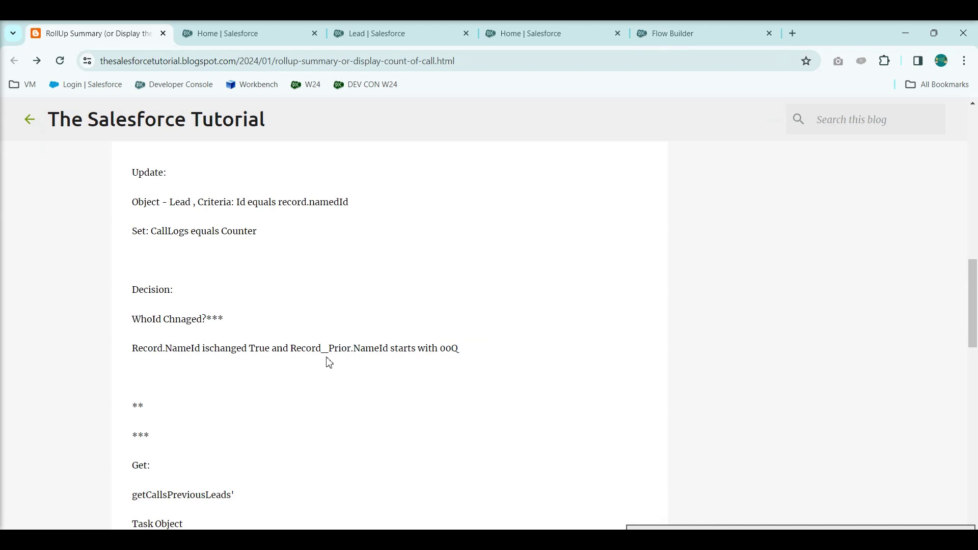
pyautogui.click(712, 34)
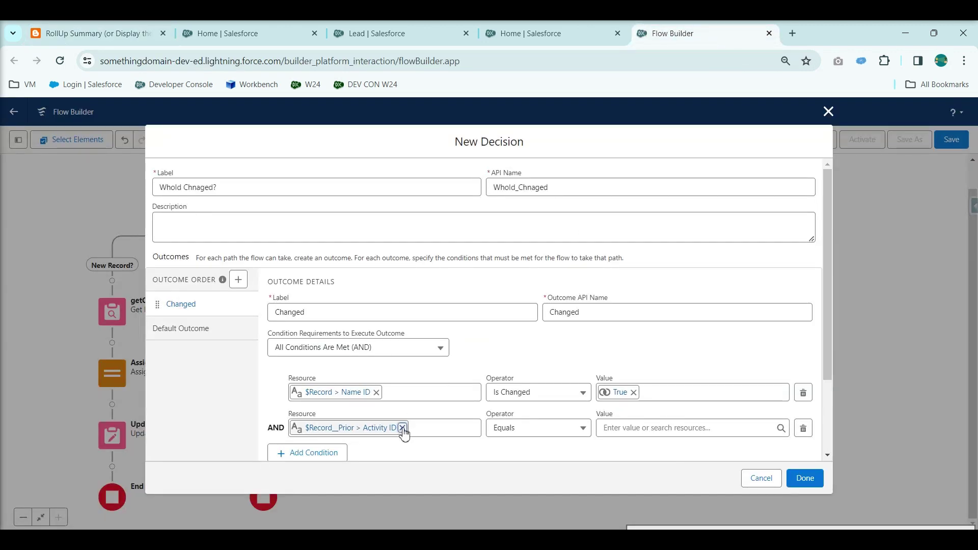
pyautogui.click(409, 427)
# Step: Set the second condition of the Changed outcome to $Record__Prior > Name ID Starts With 00Q
pyautogui.click(359, 429)
pyautogui.write('prio')
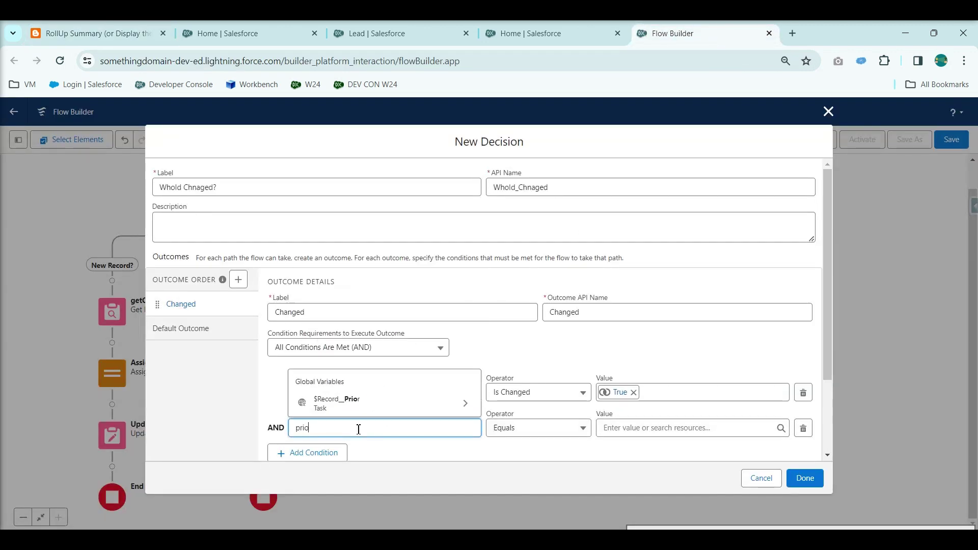
pyautogui.click(368, 404)
pyautogui.write('nam')
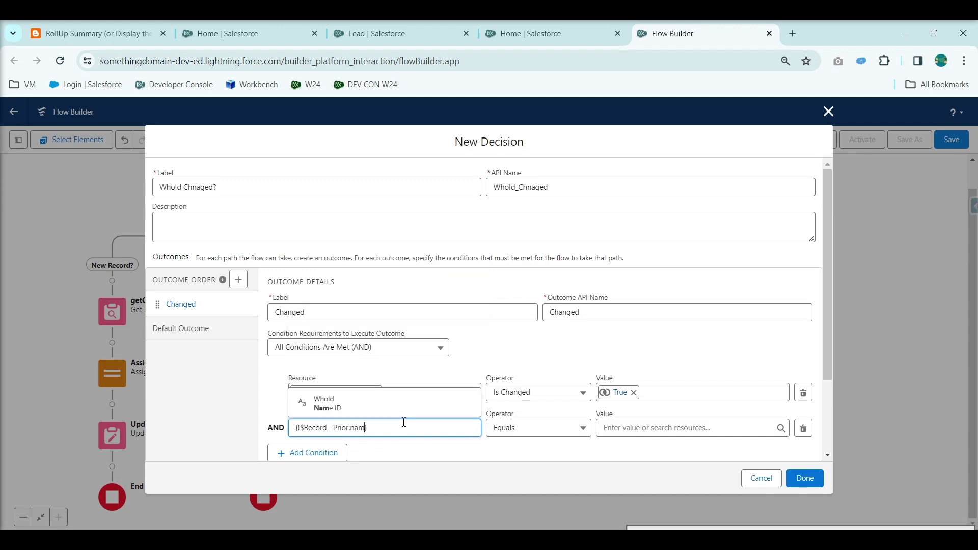
pyautogui.click(401, 417)
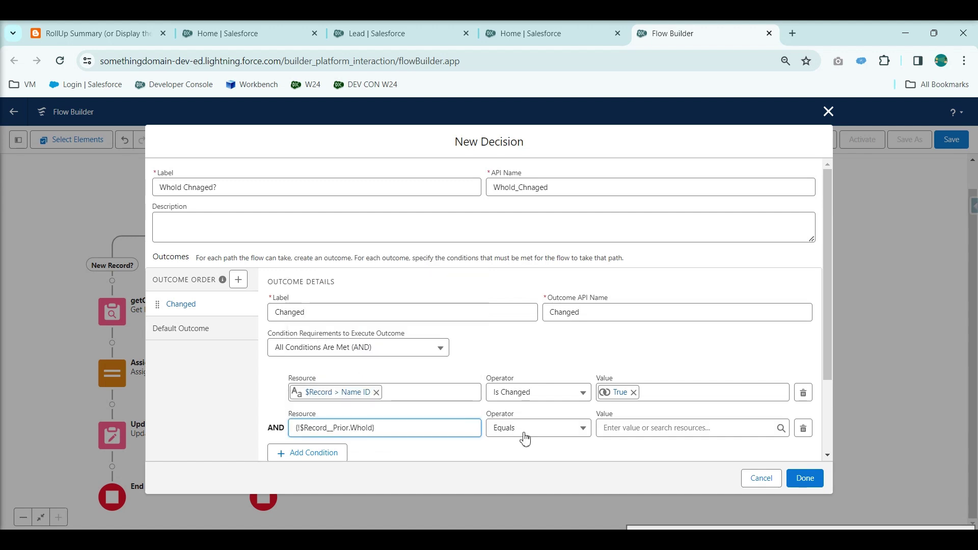
pyautogui.click(520, 437)
pyautogui.click(543, 331)
pyautogui.click(626, 427)
pyautogui.write('00Q')
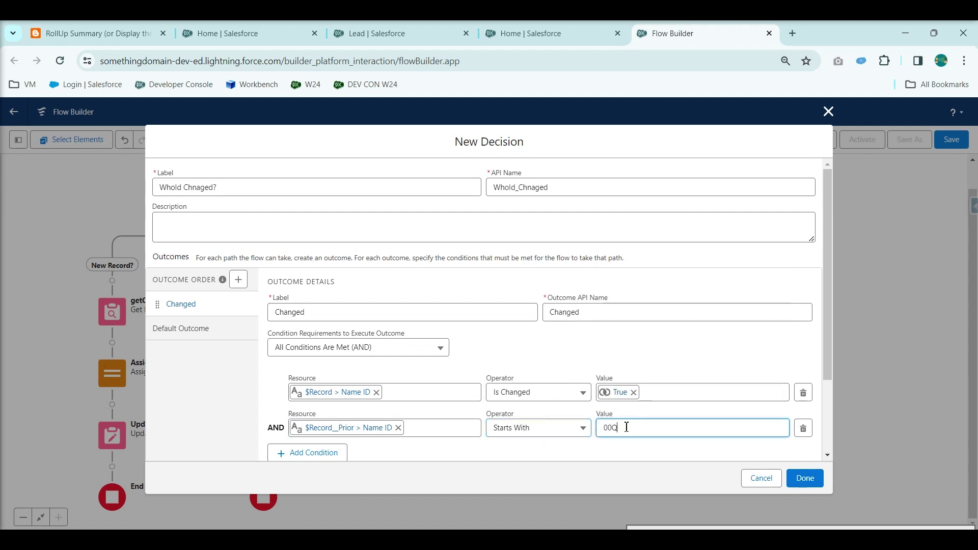
pyautogui.click(645, 463)
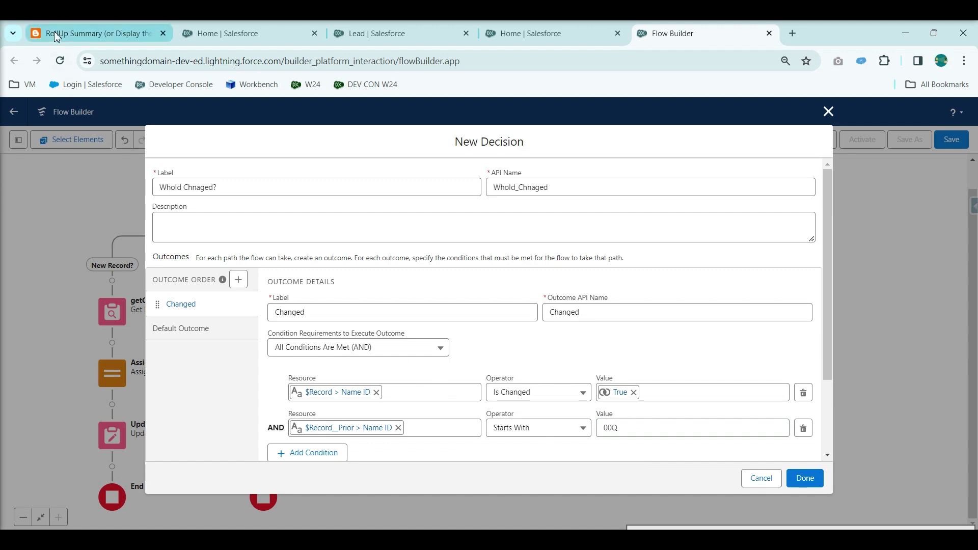
# Step: Compare the *** markers in the tutorial post to see where the decision leads, and finish the WhoId Chnaged? decision
pyautogui.click(91, 33)
pyautogui.moveTo(181, 325); pyautogui.dragTo(251, 321)
pyautogui.doubleClick(215, 321)
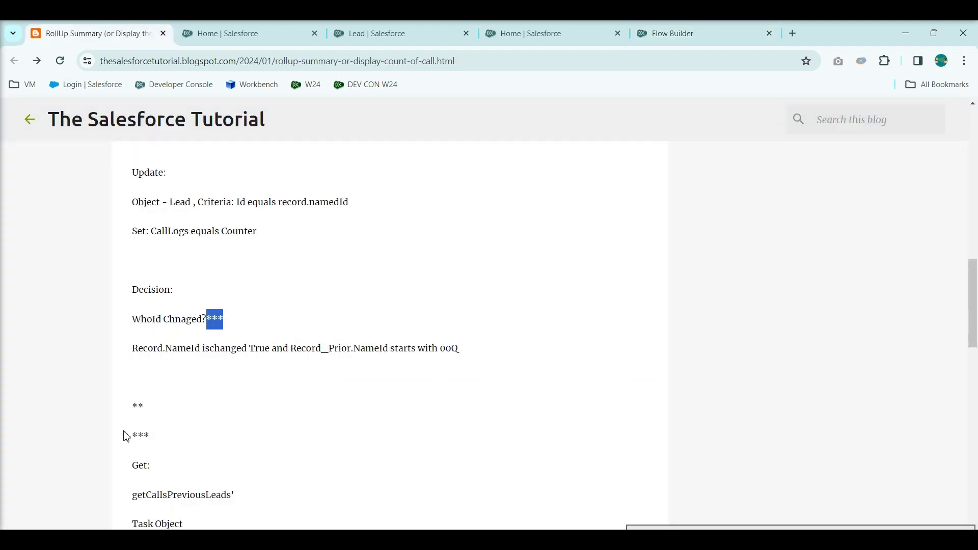
pyautogui.moveTo(126, 437); pyautogui.dragTo(155, 441)
pyautogui.click(700, 37)
pyautogui.click(798, 479)
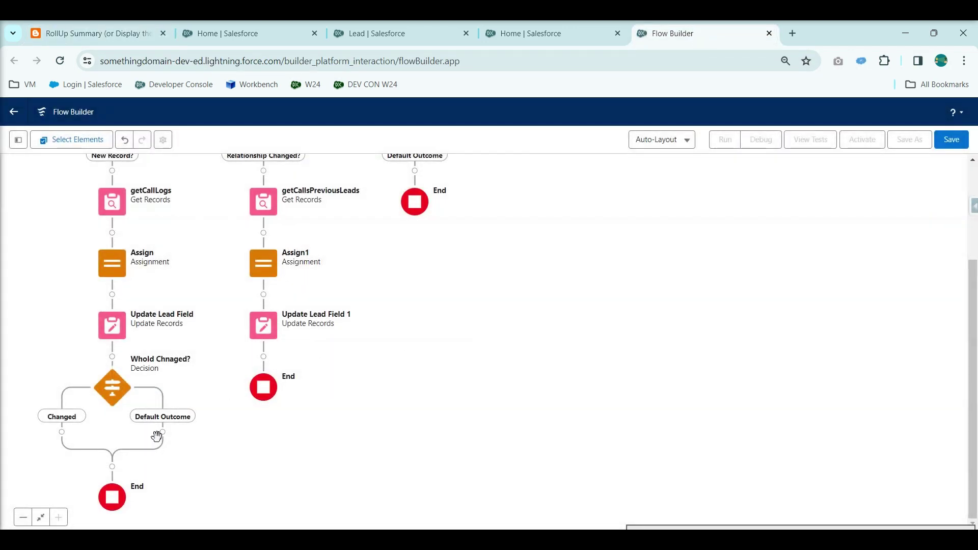
# Step: Add an End element to the Default Outcome path of the WhoId Chnaged? decision
pyautogui.click(163, 432)
pyautogui.scroll(-5, 185, 449)
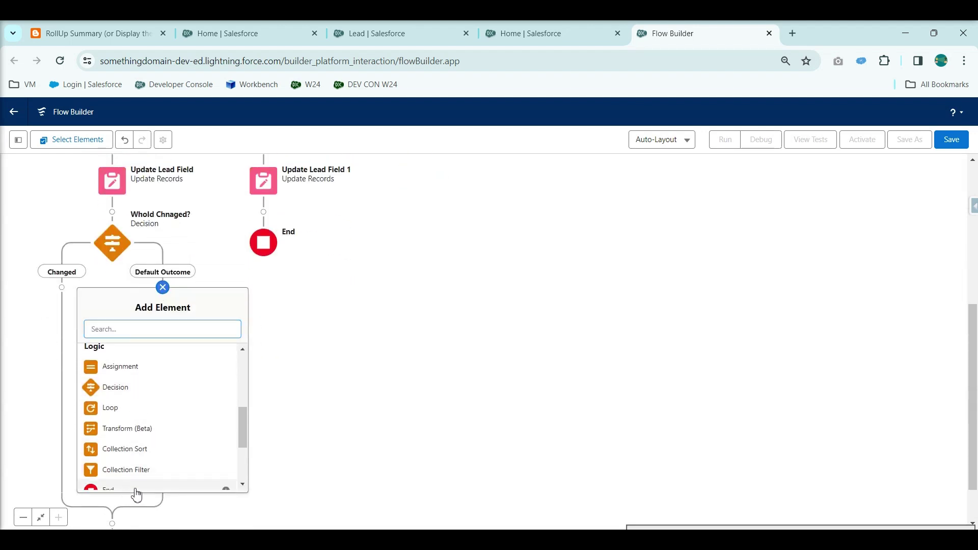
pyautogui.click(128, 492)
pyautogui.scroll(4, 127, 458)
pyautogui.hscroll(-2, 102, 453)
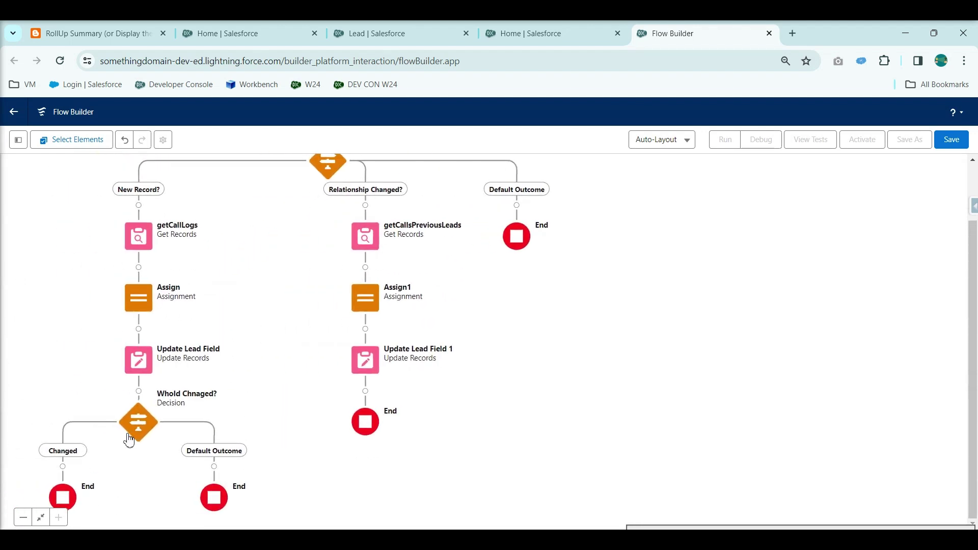
# Step: Connect the Changed path of the WhoId Chnaged? decision to the existing getCallsPreviousLeads element
pyautogui.click(62, 466)
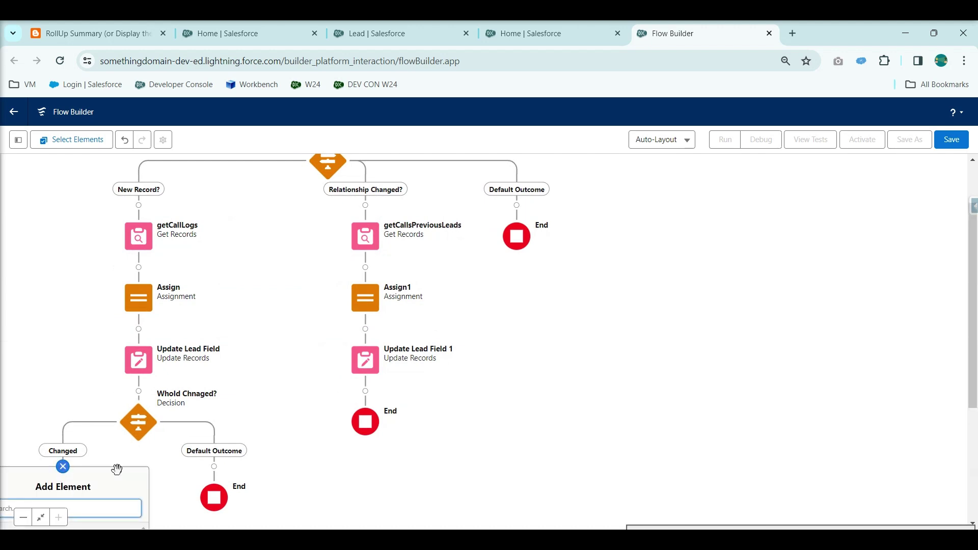
pyautogui.moveTo(209, 426); pyautogui.dragTo(339, 323)
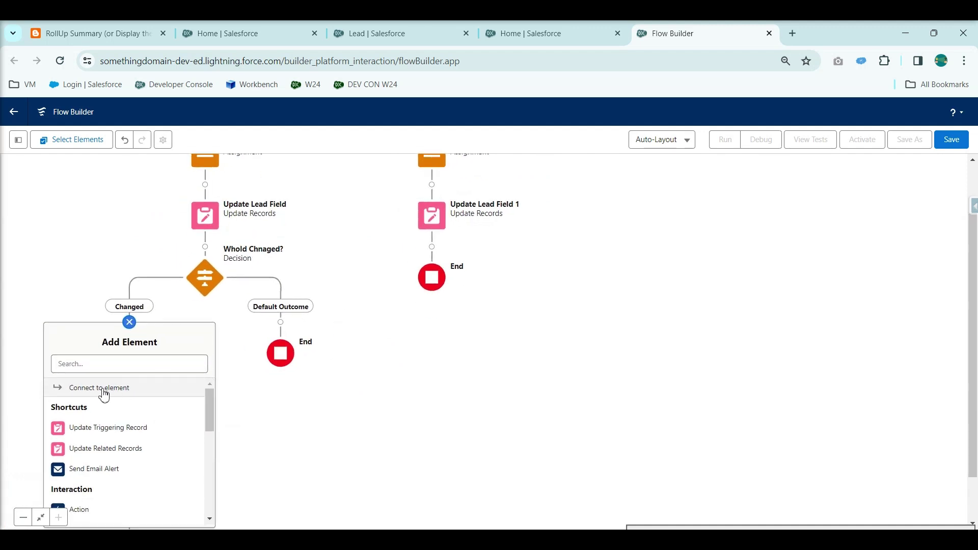
pyautogui.click(96, 395)
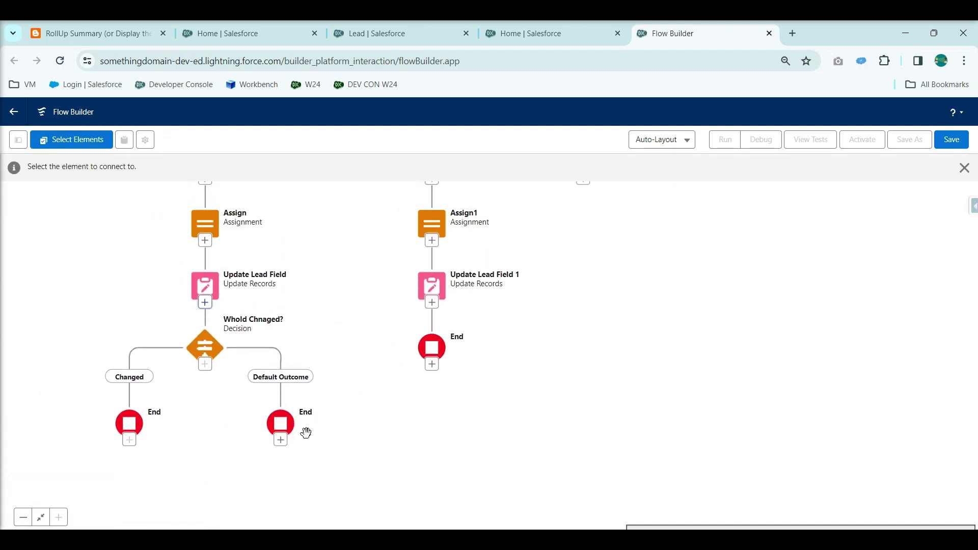
pyautogui.scroll(3, 331, 468)
pyautogui.scroll(1, 530, 336)
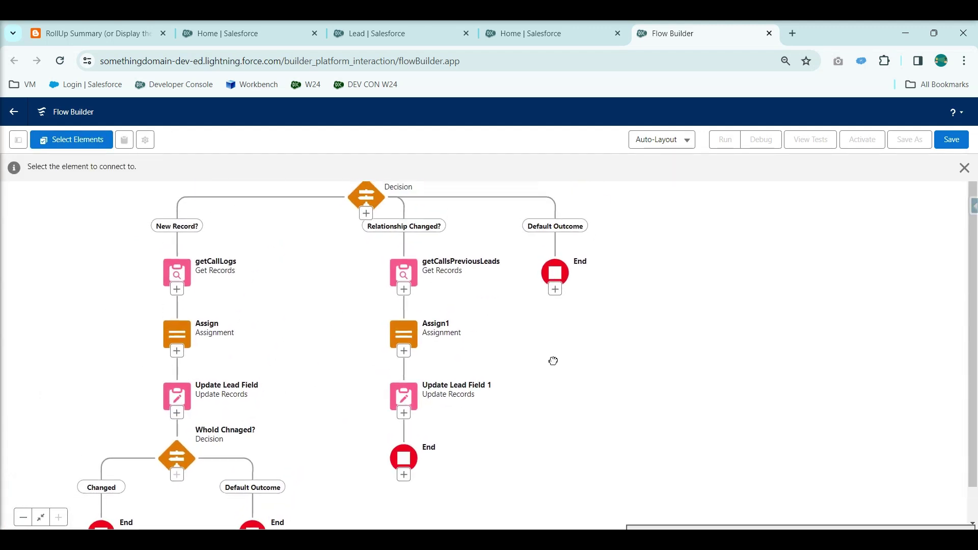
pyautogui.scroll(1, 554, 358)
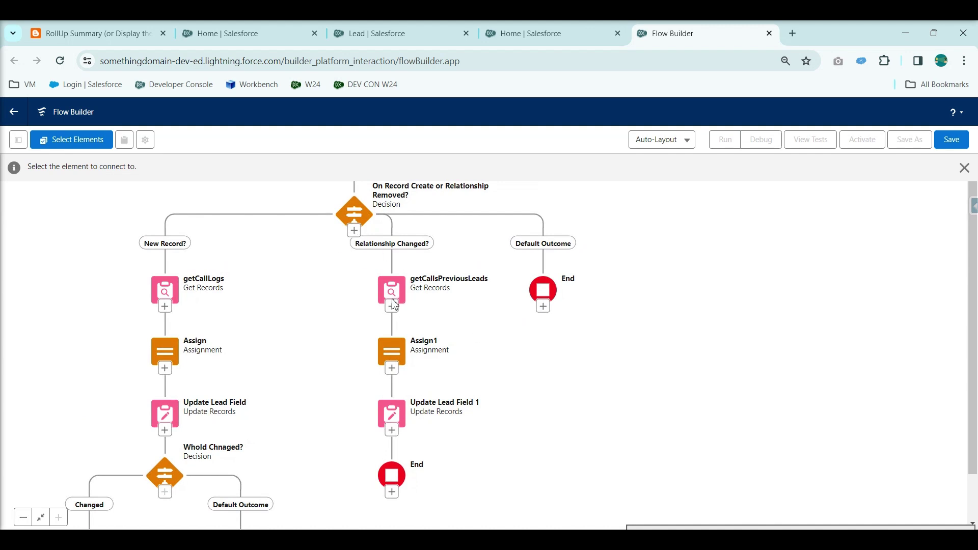
pyautogui.click(400, 322)
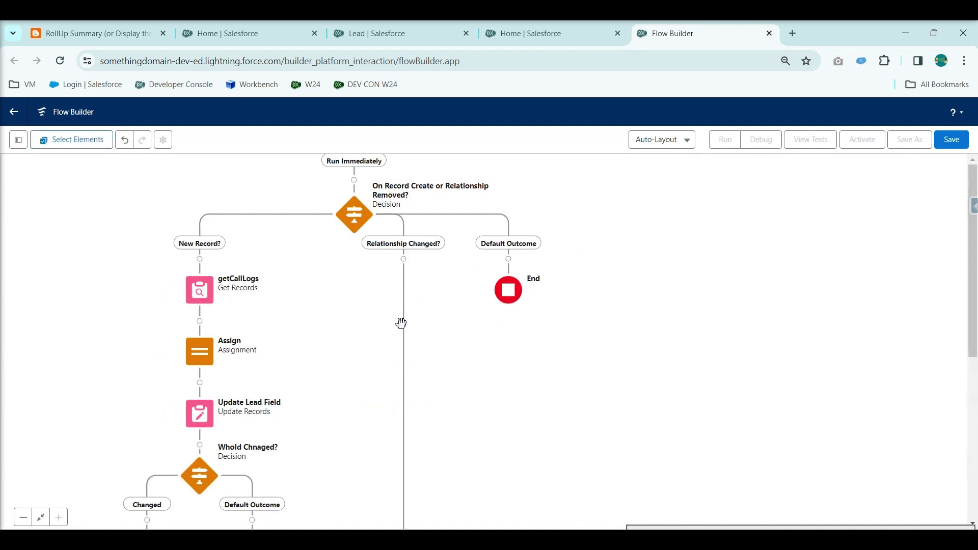
pyautogui.moveTo(663, 255); pyautogui.dragTo(549, 397)
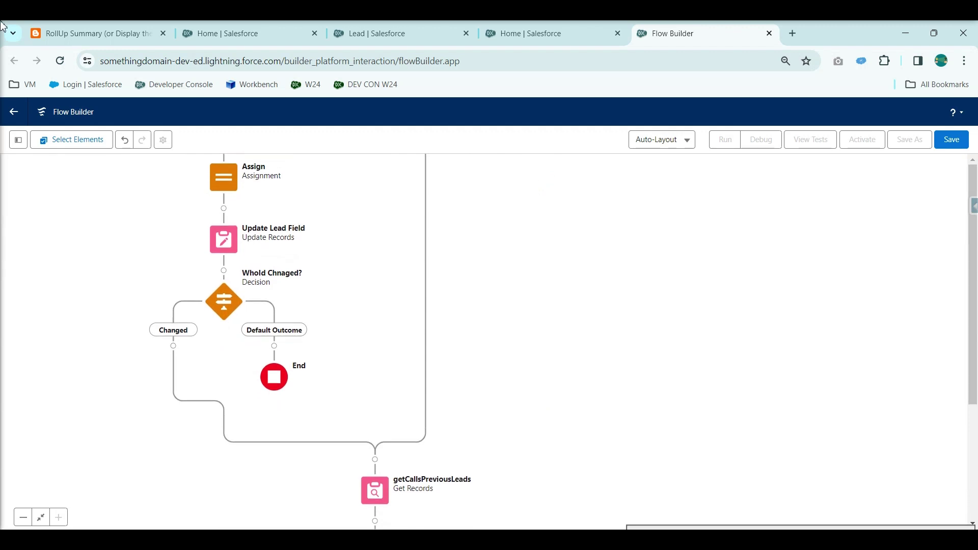
# Step: Start saving the flow and enter the tutorial post's title, RollUp Summary (or Display the Count of Call Logs related to Lead) using Flow #inSalesforce, as its label
pyautogui.moveTo(590, 330); pyautogui.dragTo(564, 456)
pyautogui.moveTo(586, 372); pyautogui.dragTo(581, 441)
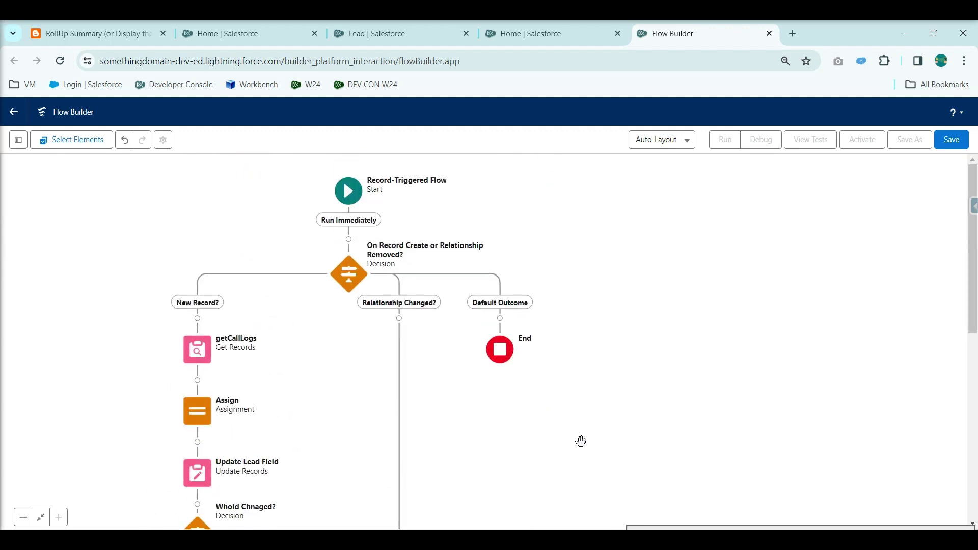
pyautogui.click(952, 143)
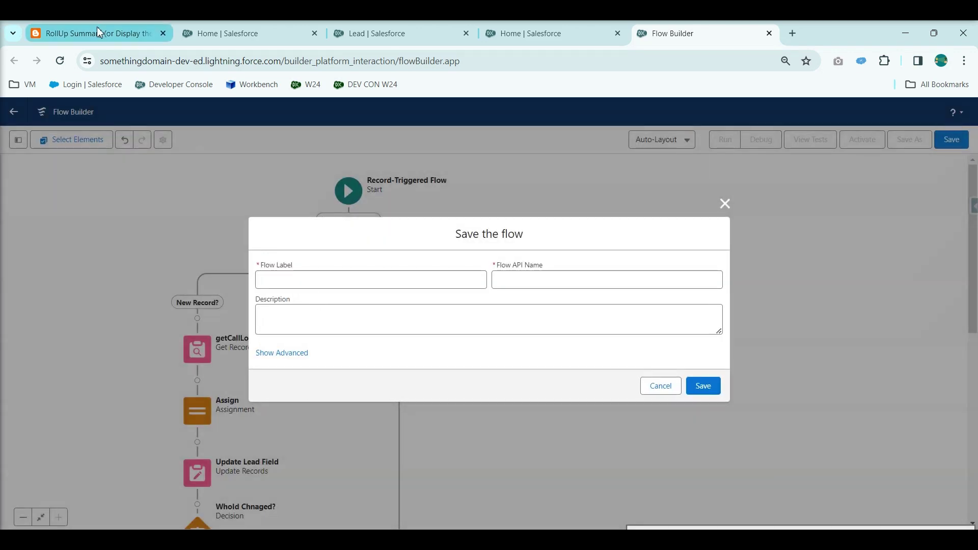
pyautogui.click(97, 29)
pyautogui.scroll(15, 249, 236)
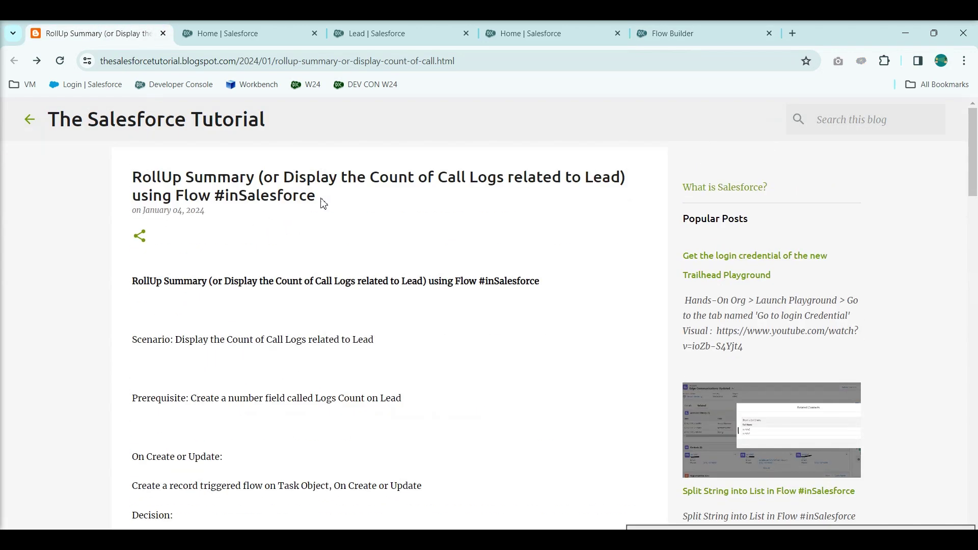
pyautogui.moveTo(323, 204); pyautogui.dragTo(126, 173)
pyautogui.click(540, 35)
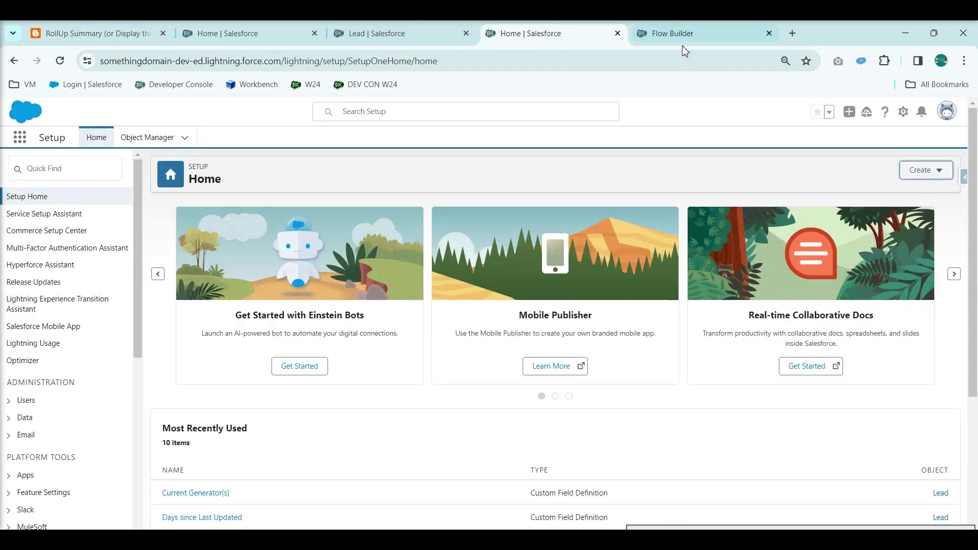
pyautogui.click(672, 33)
pyautogui.click(418, 282)
pyautogui.hotkey('ctrl', 'v')
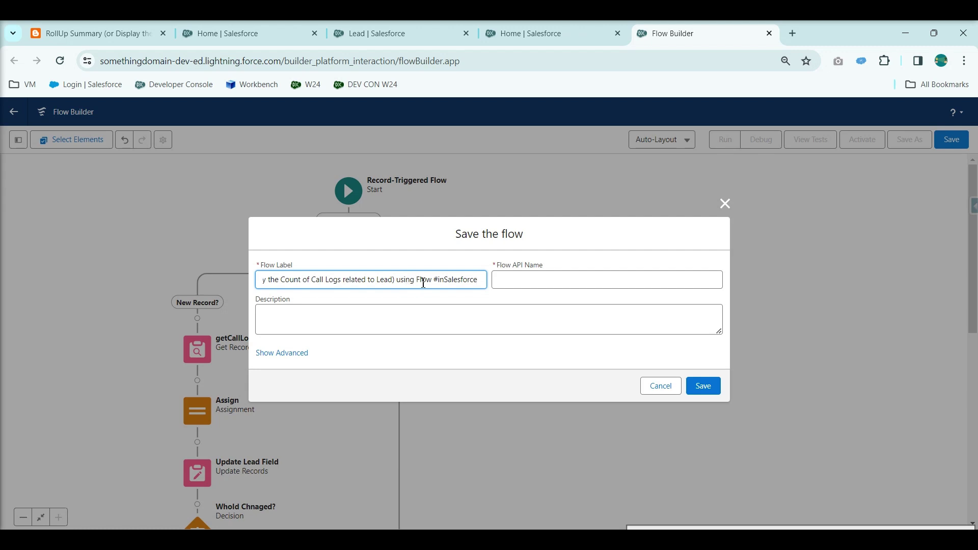
# Step: Replace #inSalesforce at the end of the flow label with CREATE n UPDATE
pyautogui.moveTo(433, 283); pyautogui.dragTo(500, 277)
pyautogui.press('BackSpace')
pyautogui.write('CRE')
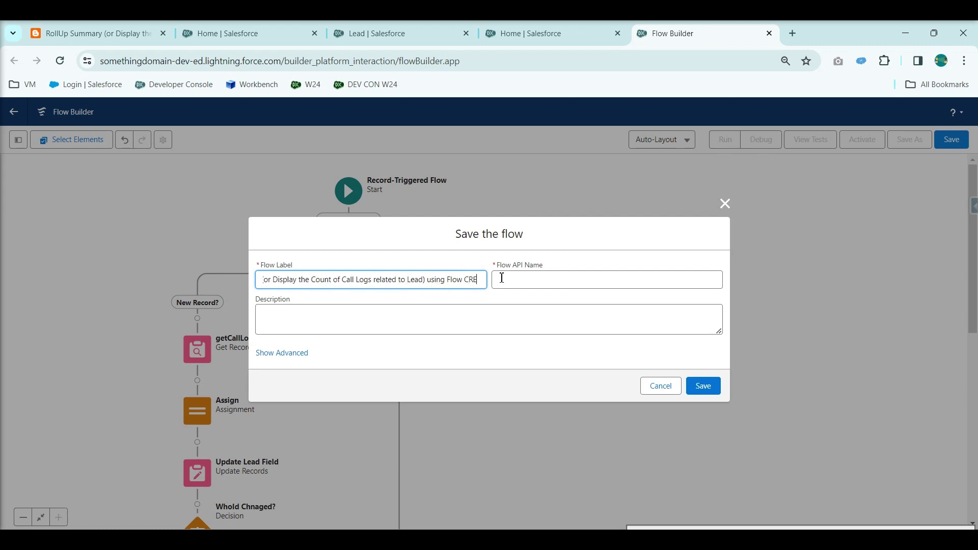
pyautogui.write('ATE')
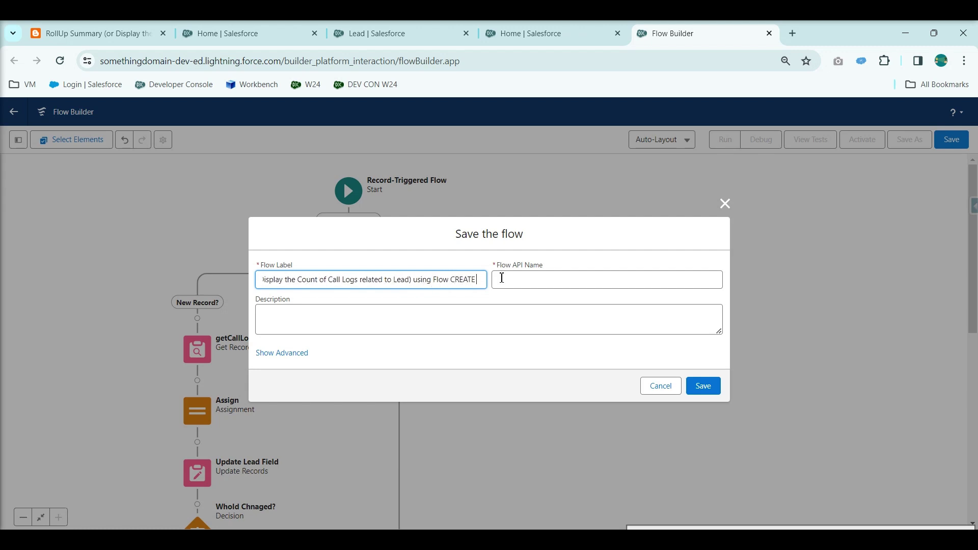
pyautogui.write(' r UPD')
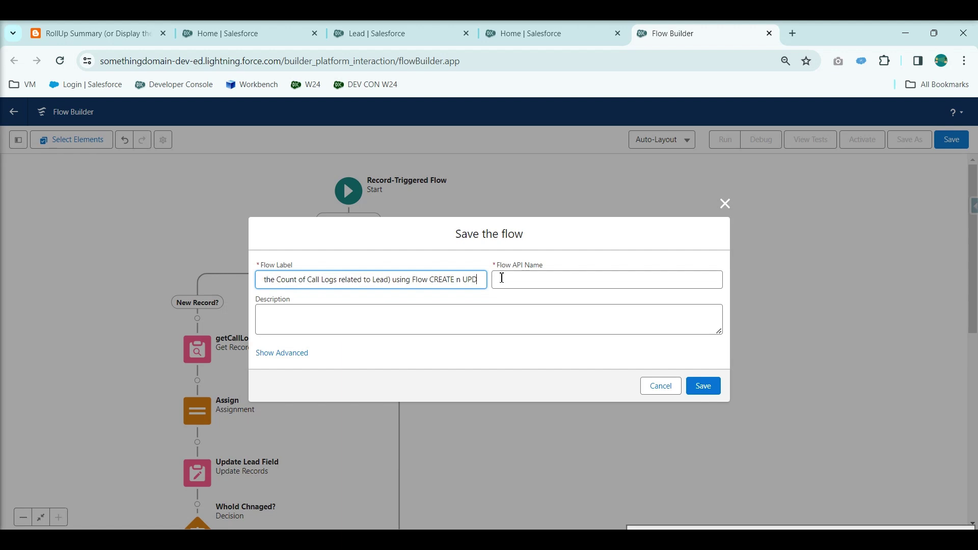
pyautogui.write('ATE')
# Step: Let the API name fill in from the label, save the flow, and activate it
pyautogui.click(502, 278)
pyautogui.click(546, 313)
pyautogui.click(692, 387)
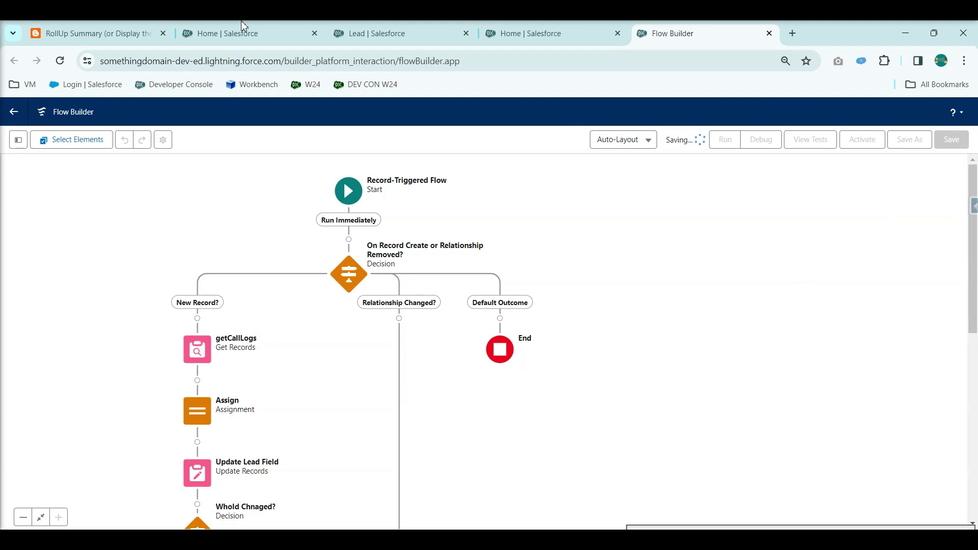
pyautogui.click(862, 140)
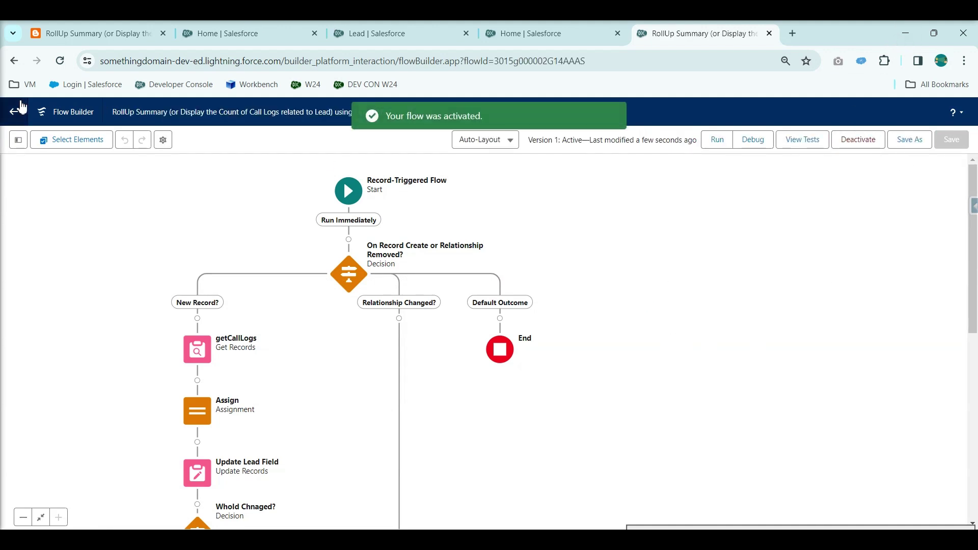
# Step: Start creating another flow from the Setup home page
pyautogui.click(557, 34)
pyautogui.click(926, 170)
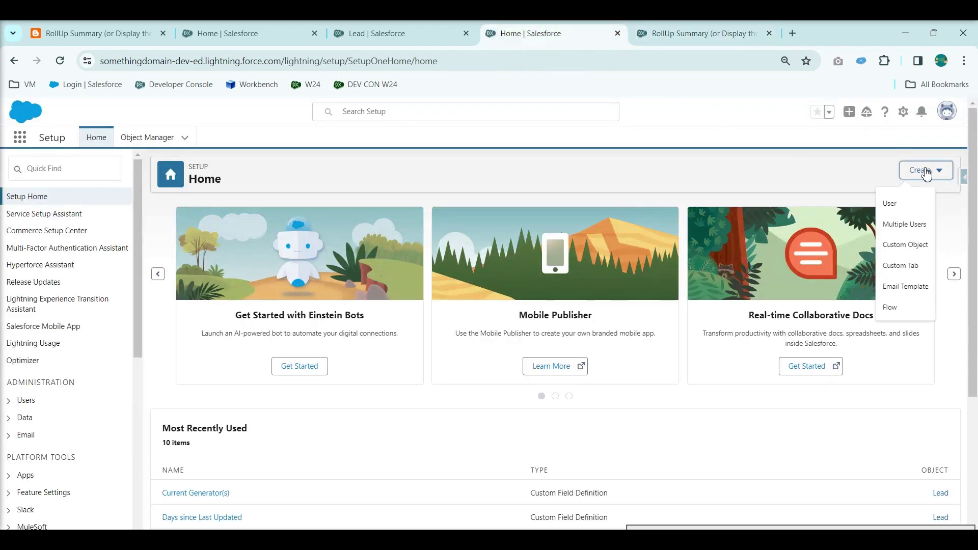
pyautogui.click(892, 307)
# Step: Review the On Delete section of the tutorial post for the second flow's object, trigger and criteria
pyautogui.click(84, 37)
pyautogui.scroll(-10, 153, 305)
pyautogui.scroll(-15, 178, 319)
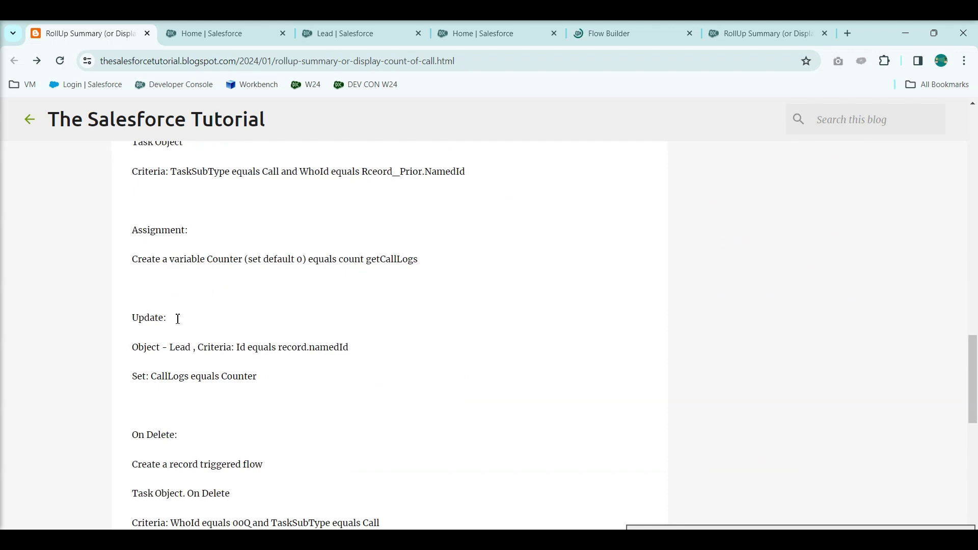
pyautogui.scroll(-9, 178, 323)
pyautogui.scroll(5, 178, 323)
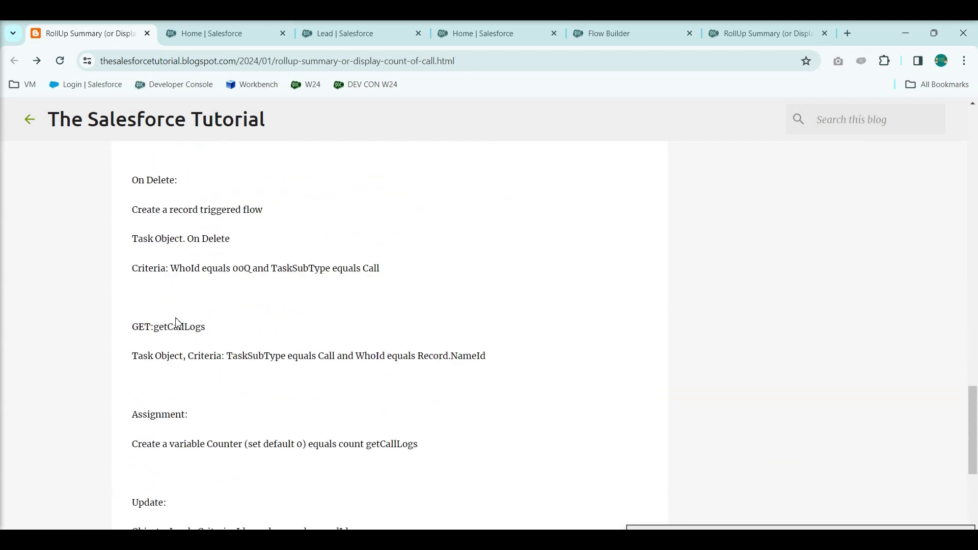
pyautogui.moveTo(136, 181); pyautogui.dragTo(224, 188)
pyautogui.click(333, 213)
pyautogui.click(753, 44)
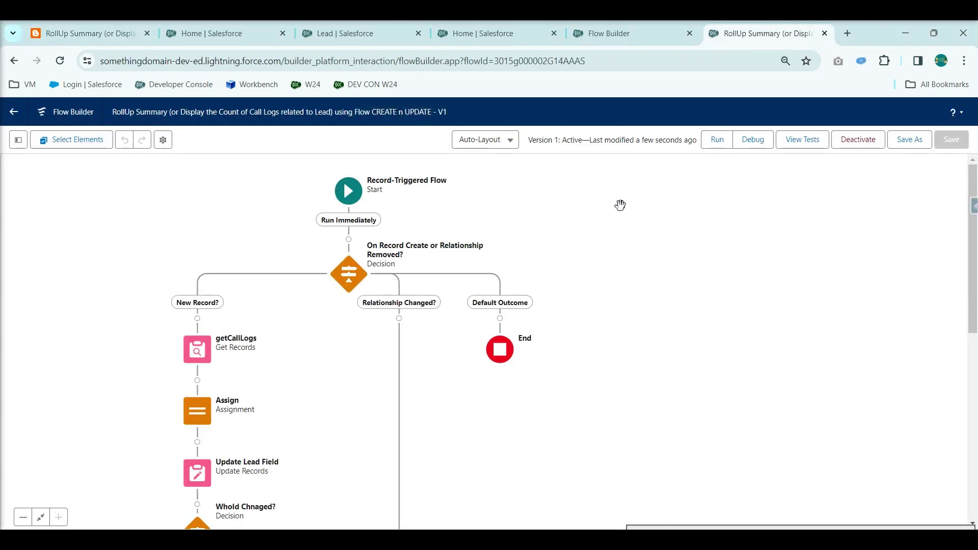
# Step: Create the new flow as a Record-Triggered Flow
pyautogui.click(616, 34)
pyautogui.click(463, 258)
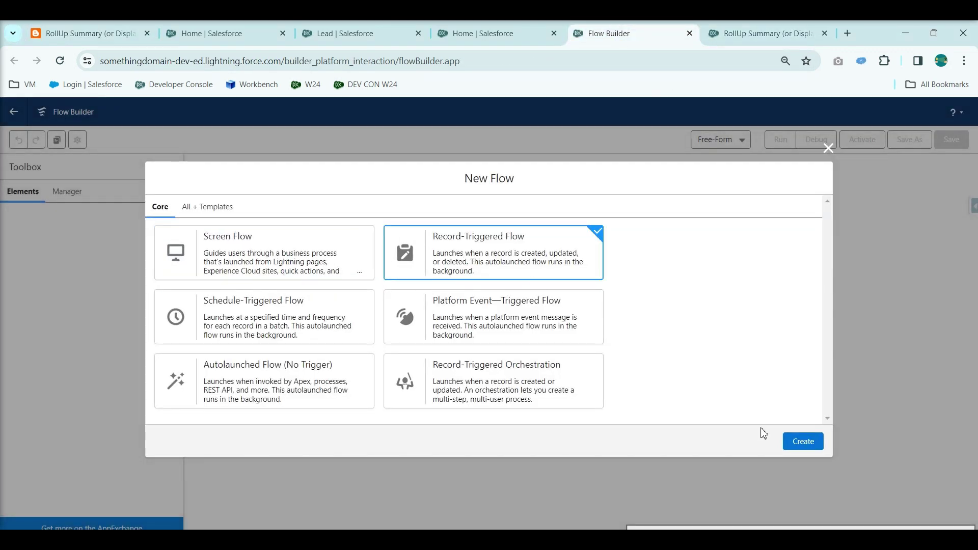
pyautogui.click(803, 441)
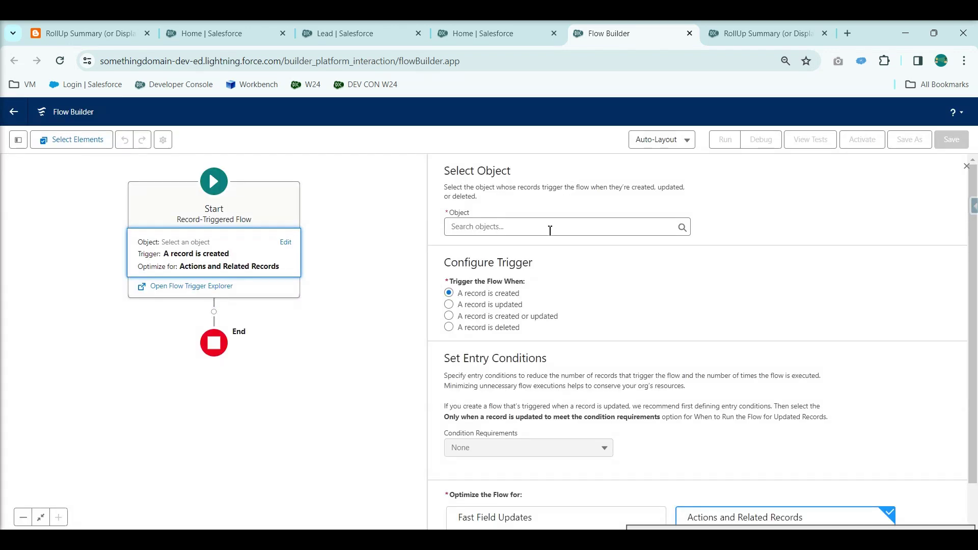
# Step: Trigger the flow when a Task record is deleted, and set its entry condition requirements to All Conditions Are Met (AND)
pyautogui.click(551, 227)
pyautogui.write('task')
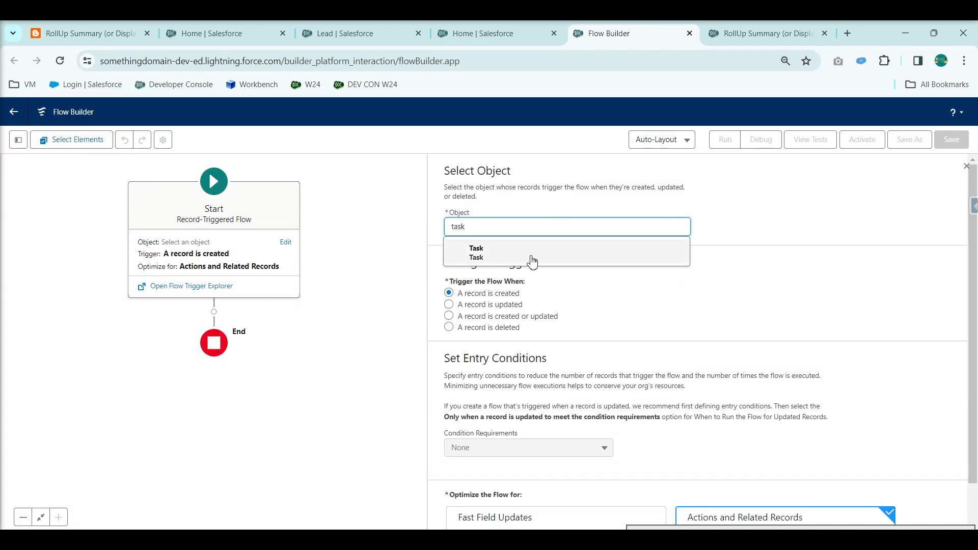
pyautogui.click(532, 260)
pyautogui.click(492, 327)
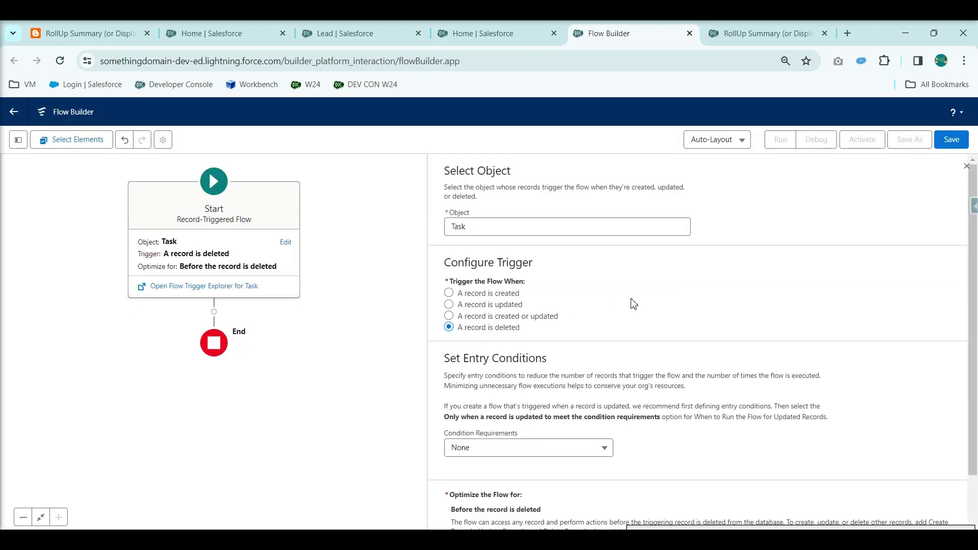
pyautogui.scroll(-1, 668, 343)
pyautogui.click(540, 389)
pyautogui.click(498, 300)
pyautogui.scroll(-1, 693, 375)
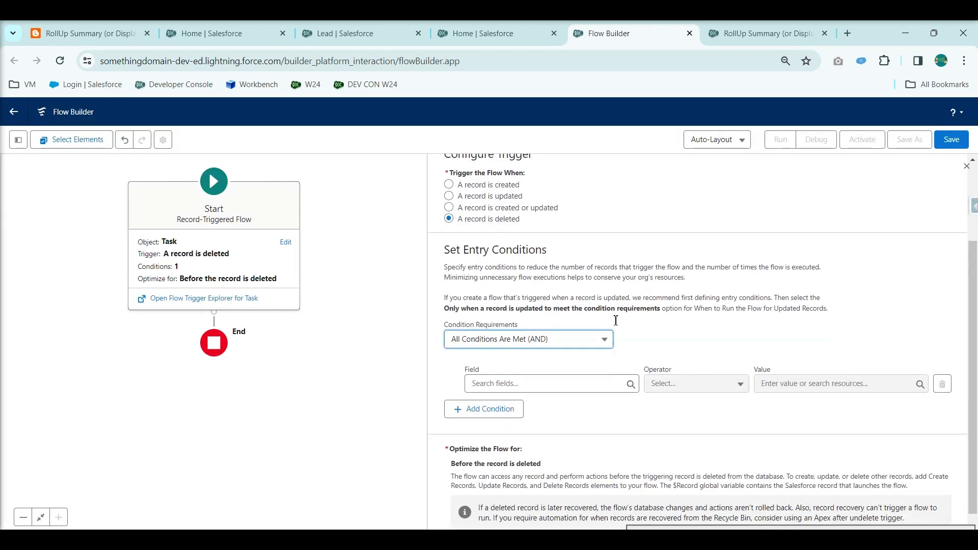
# Step: Check the On Delete criteria in the tutorial post and set the first entry condition to WhoId Starts With 00Q
pyautogui.click(108, 40)
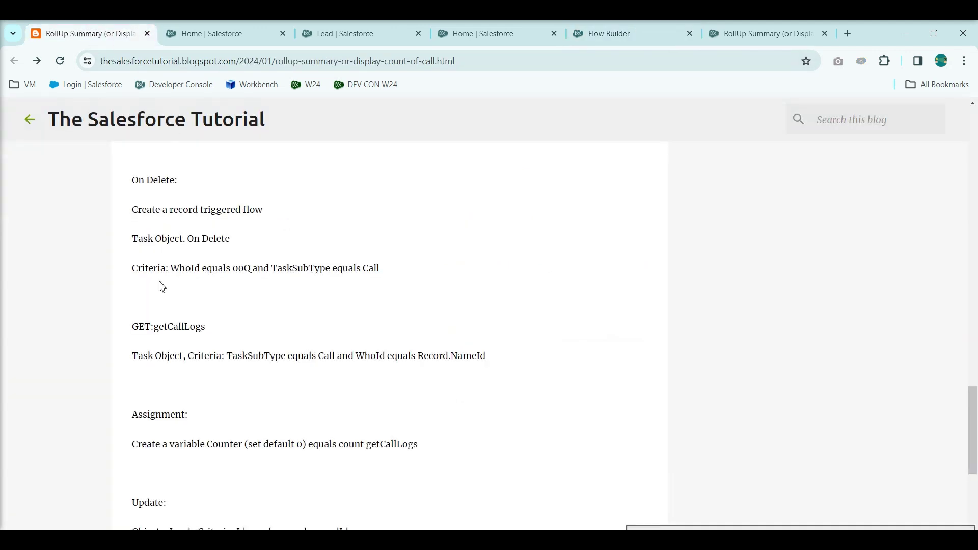
pyautogui.moveTo(179, 264); pyautogui.dragTo(287, 269)
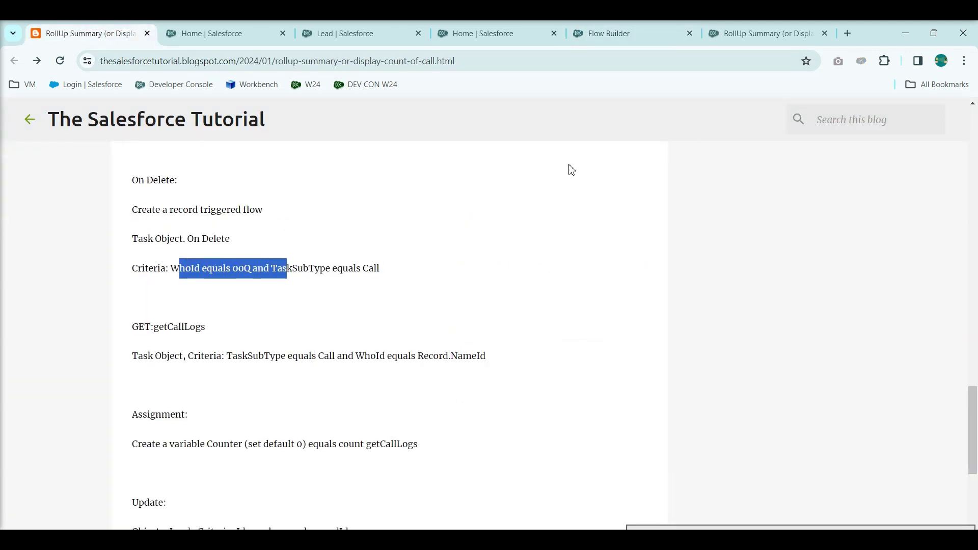
pyautogui.click(728, 44)
pyautogui.click(659, 35)
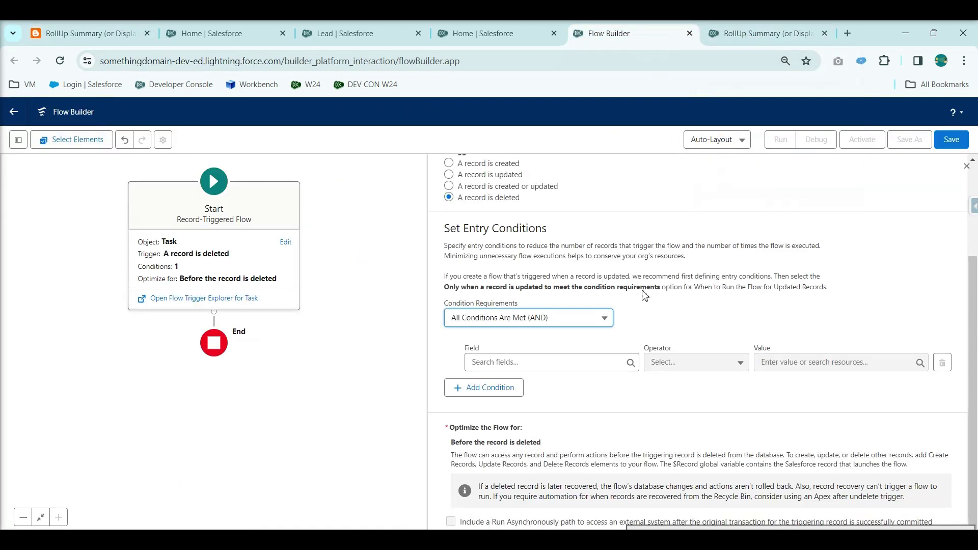
pyautogui.click(579, 365)
pyautogui.write('wh')
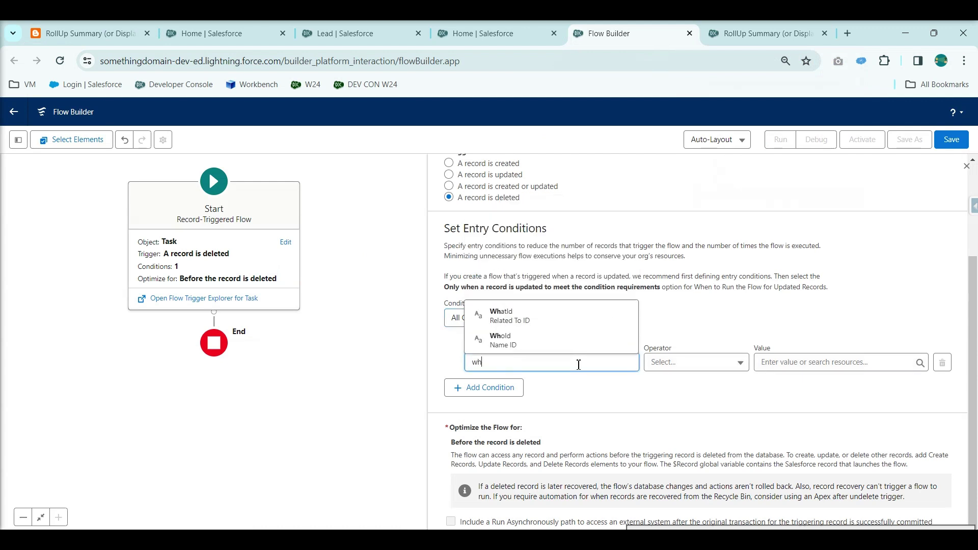
pyautogui.click(566, 338)
pyautogui.click(692, 363)
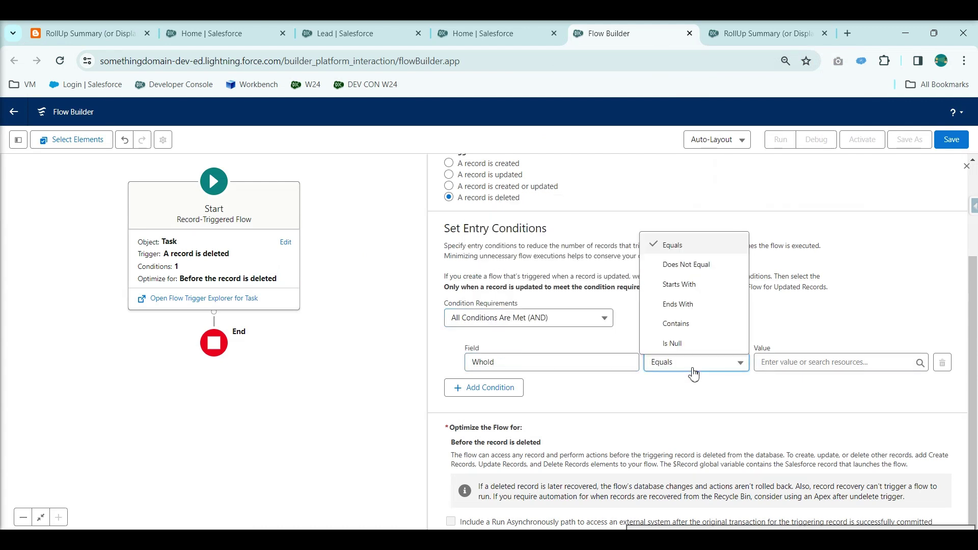
pyautogui.click(683, 282)
pyautogui.click(801, 363)
pyautogui.write('00Q')
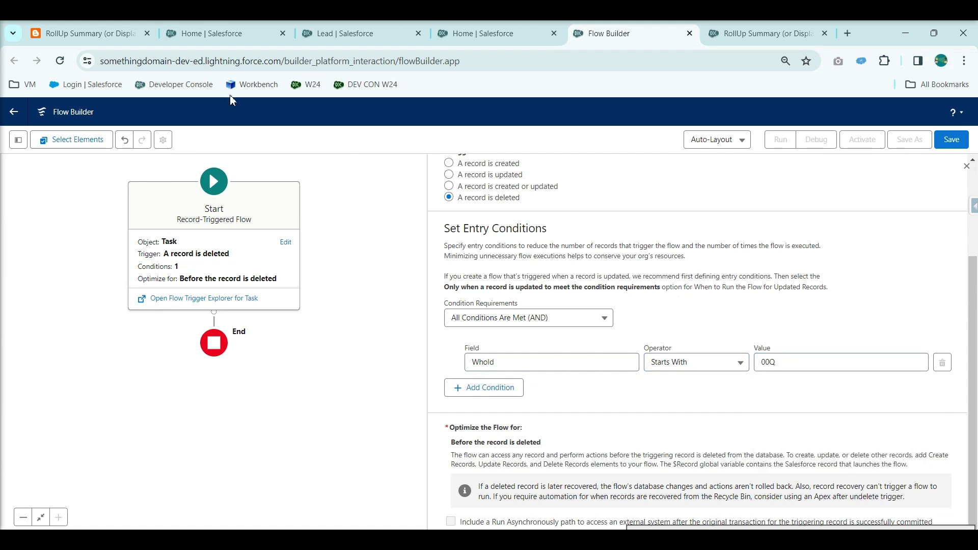
# Step: Check the second criterion in the tutorial post and add the entry condition TaskSubtype Equals Call
pyautogui.click(89, 33)
pyautogui.click(311, 279)
pyautogui.moveTo(285, 269); pyautogui.dragTo(389, 261)
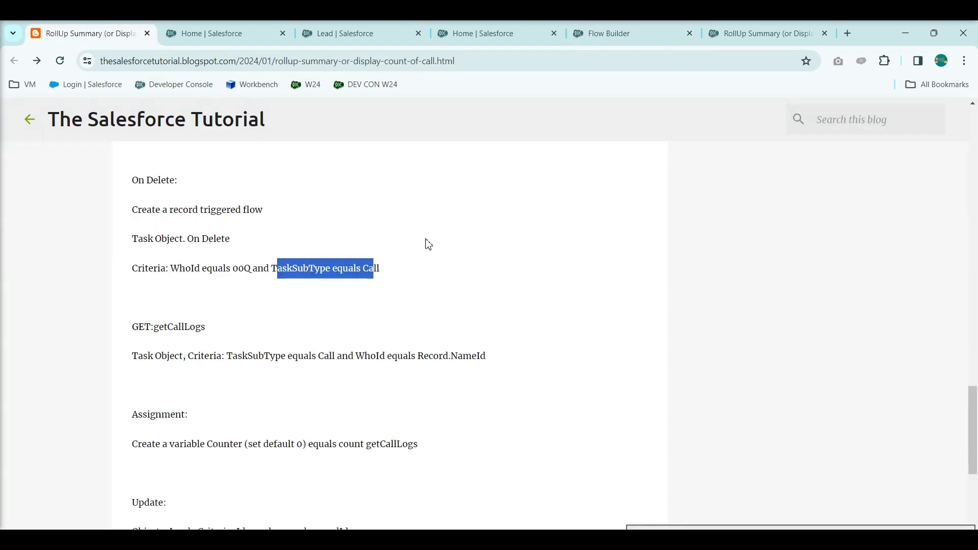
pyautogui.click(764, 34)
pyautogui.click(642, 34)
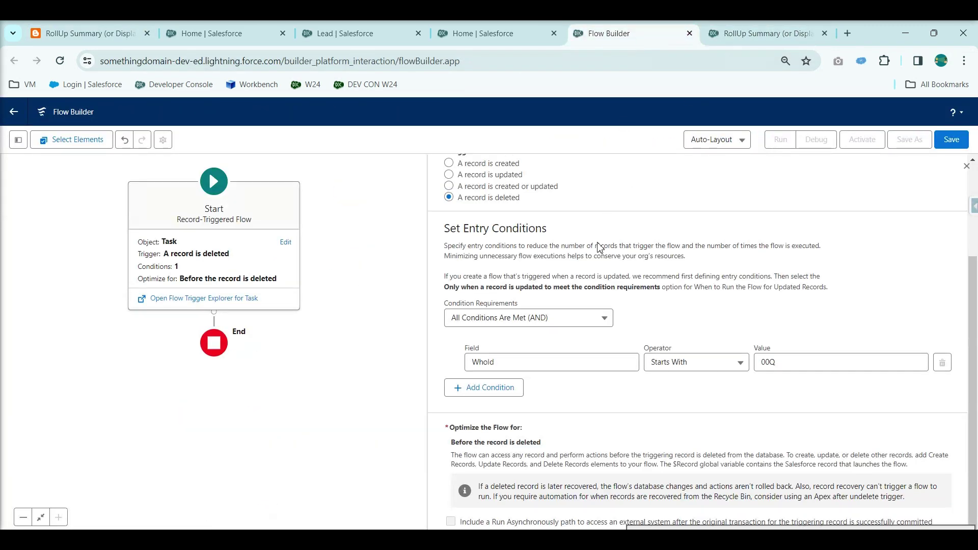
pyautogui.click(508, 393)
pyautogui.click(508, 402)
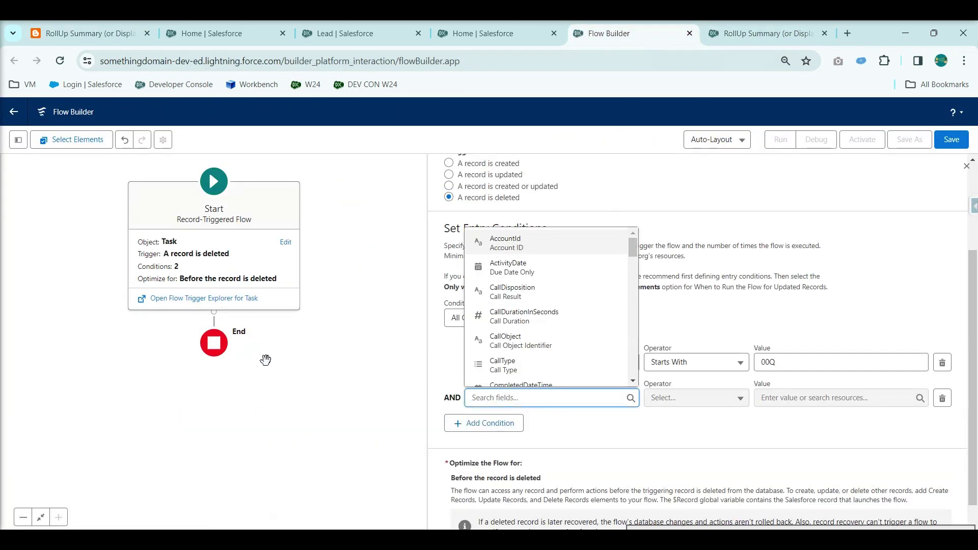
pyautogui.write('sub')
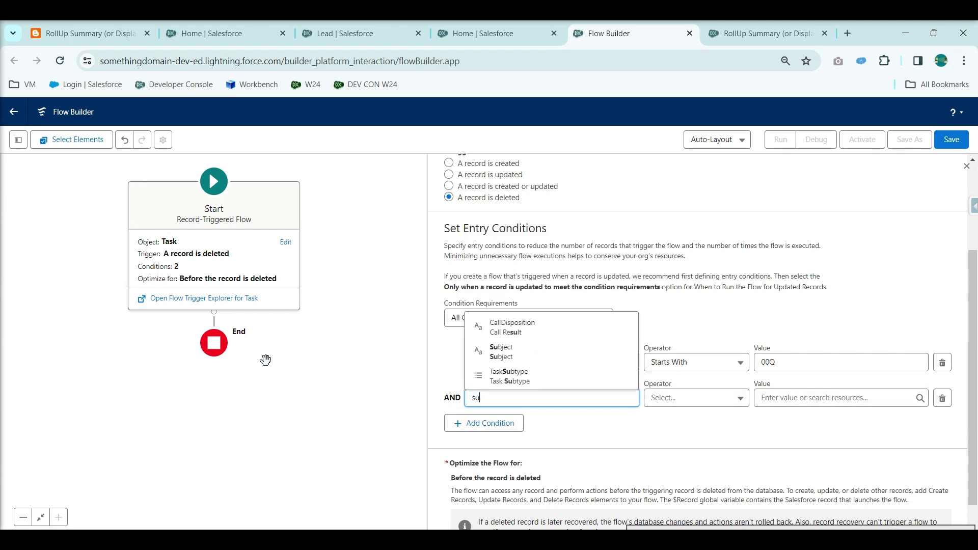
pyautogui.click(562, 379)
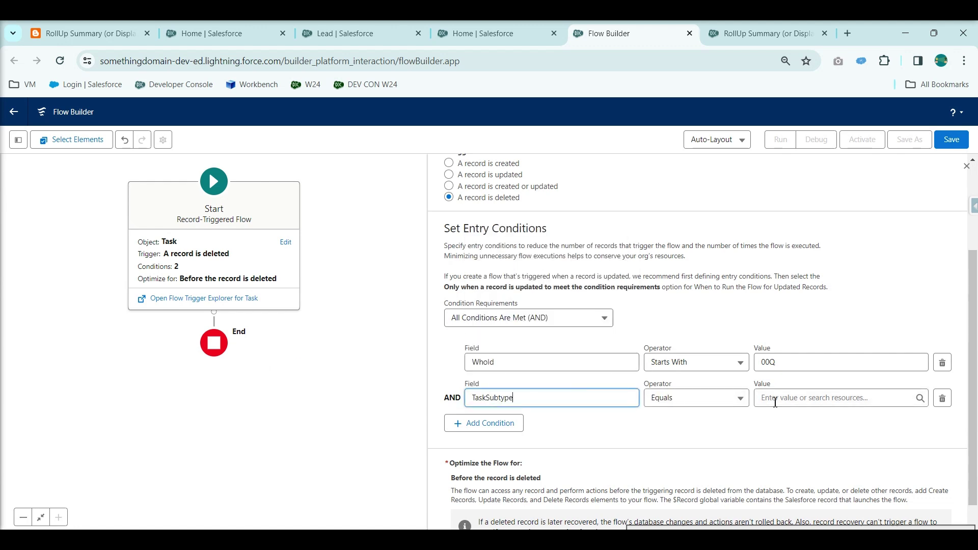
pyautogui.click(775, 398)
pyautogui.write('Call')
pyautogui.click(797, 426)
pyautogui.scroll(-1, 634, 357)
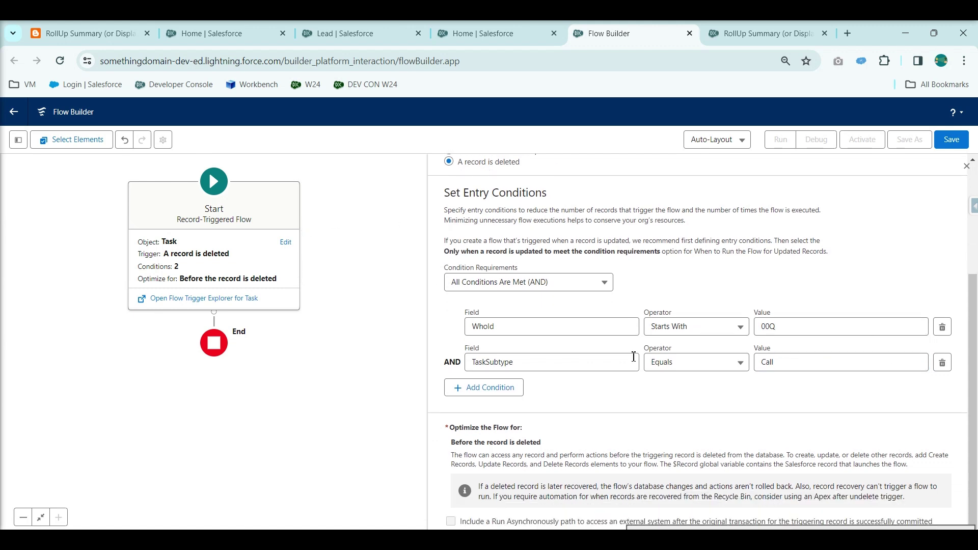
# Step: Check the Get element's name in the tutorial post and add a Get Records element labelled getCallLogs directly after the Start element
pyautogui.click(87, 34)
pyautogui.click(275, 371)
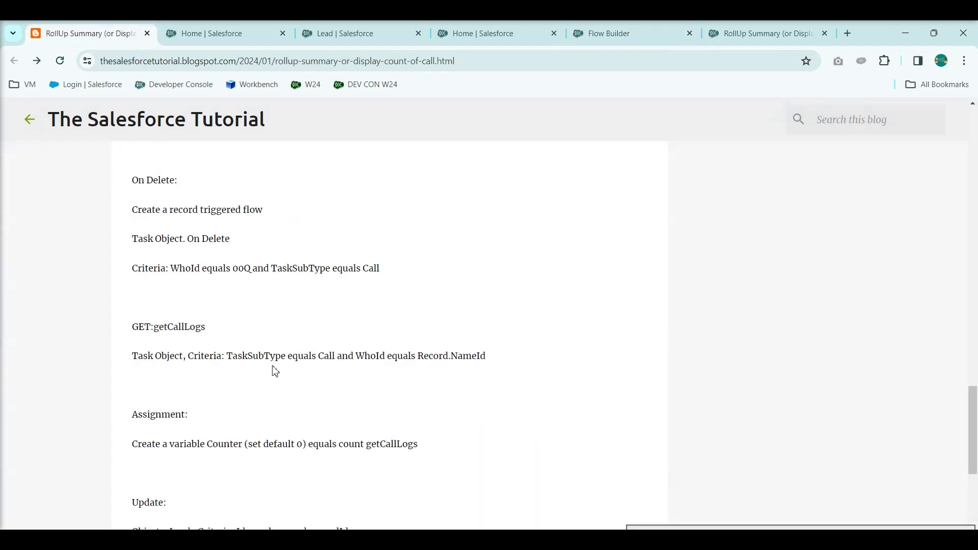
pyautogui.moveTo(153, 327); pyautogui.dragTo(221, 332)
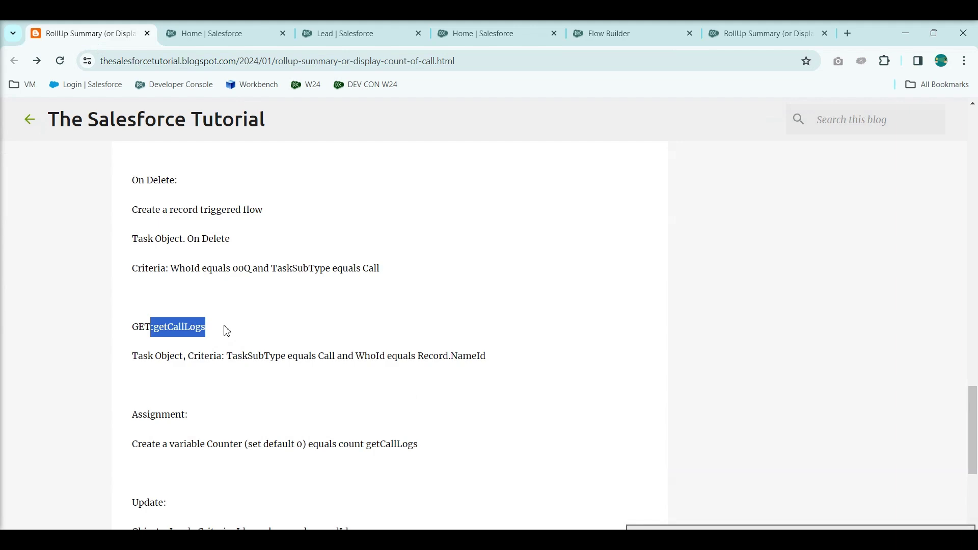
pyautogui.click(226, 332)
pyautogui.doubleClick(194, 331)
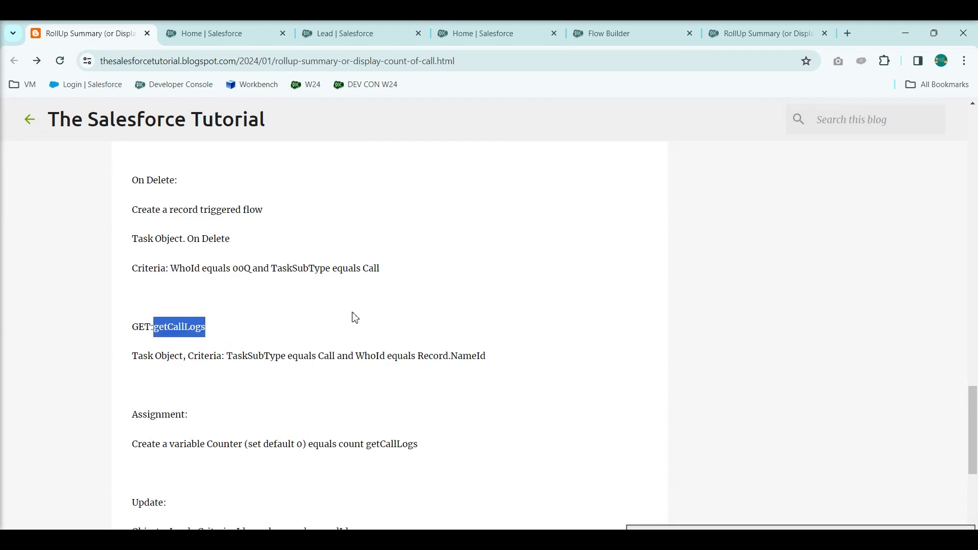
pyautogui.click(758, 34)
pyautogui.click(649, 34)
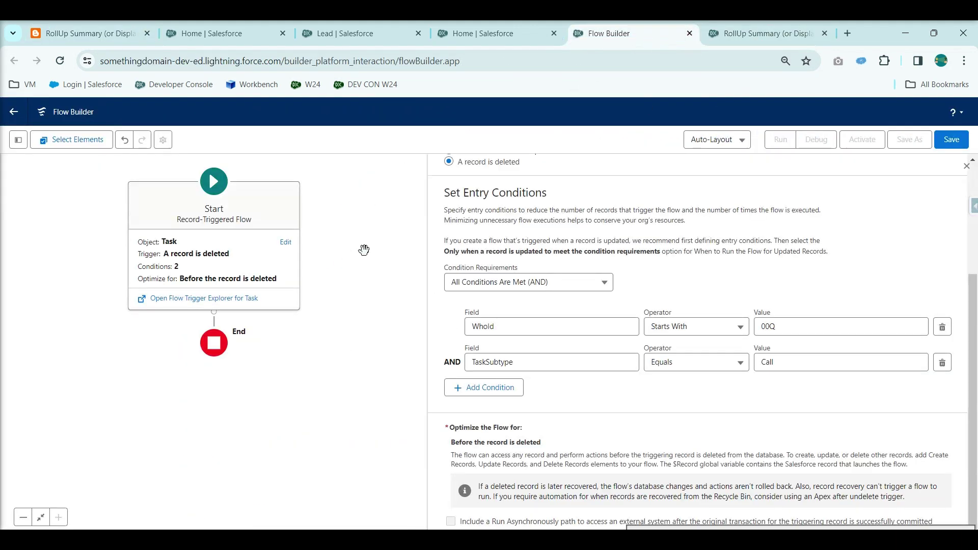
pyautogui.click(214, 313)
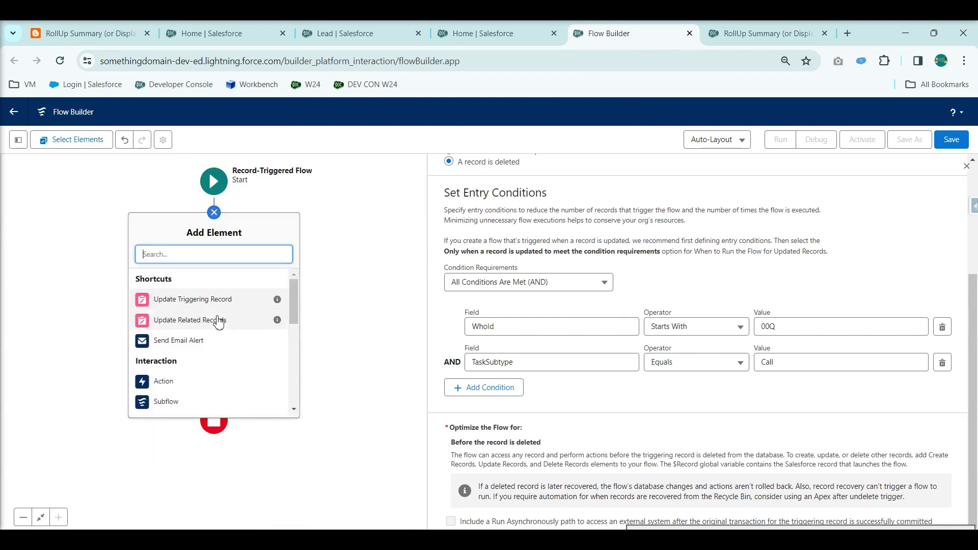
pyautogui.write('get')
pyautogui.click(209, 278)
pyautogui.write('getCallLogs')
pyautogui.click(743, 397)
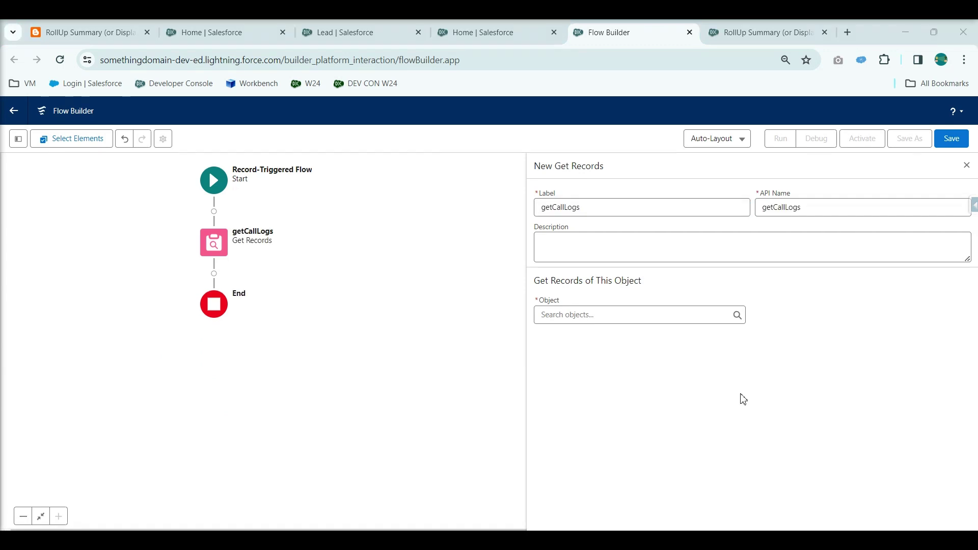
# Step: Check the getCallLogs object and criteria in the tutorial post and set the Get Records object to Task
pyautogui.click(91, 33)
pyautogui.click(327, 364)
pyautogui.moveTo(132, 354); pyautogui.dragTo(452, 365)
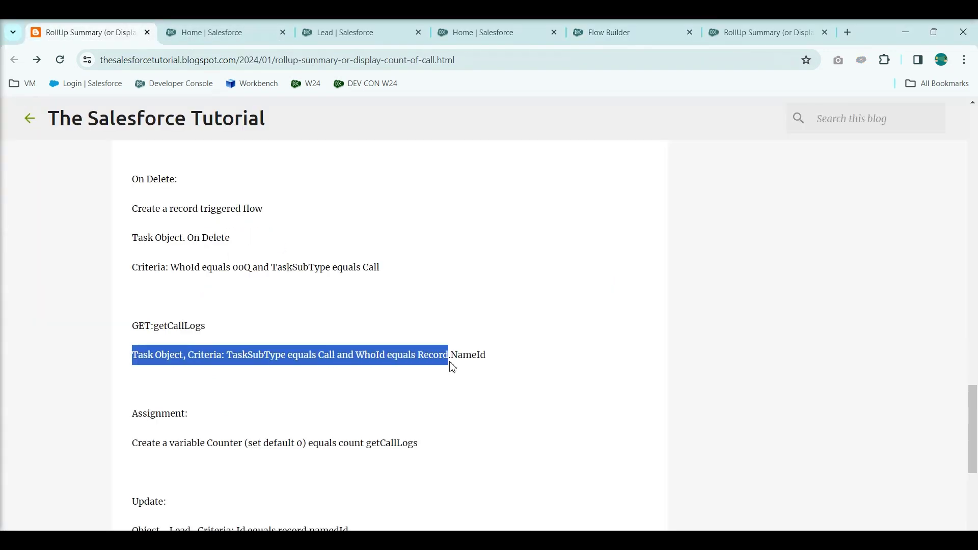
pyautogui.click(754, 33)
pyautogui.click(628, 34)
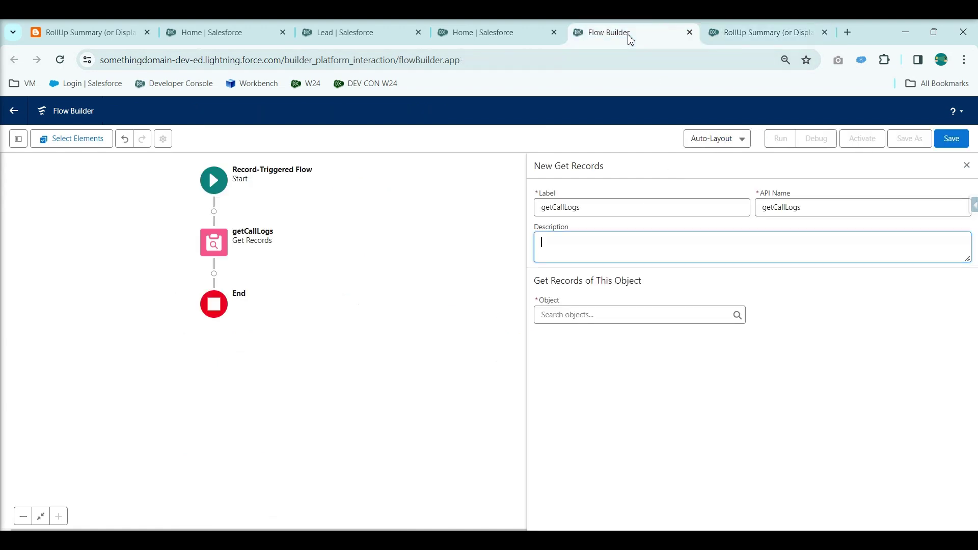
pyautogui.click(548, 316)
pyautogui.write('task')
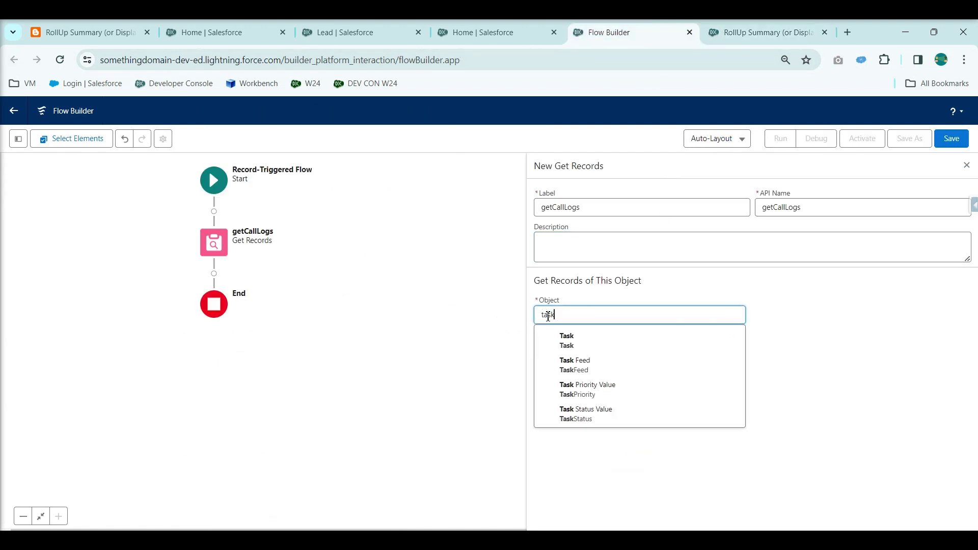
pyautogui.click(619, 343)
# Step: Set the first filter condition of getCallLogs to TaskSubtype Equals Call
pyautogui.click(595, 419)
pyautogui.write('sub')
pyautogui.click(600, 401)
pyautogui.click(843, 423)
pyautogui.write('Call')
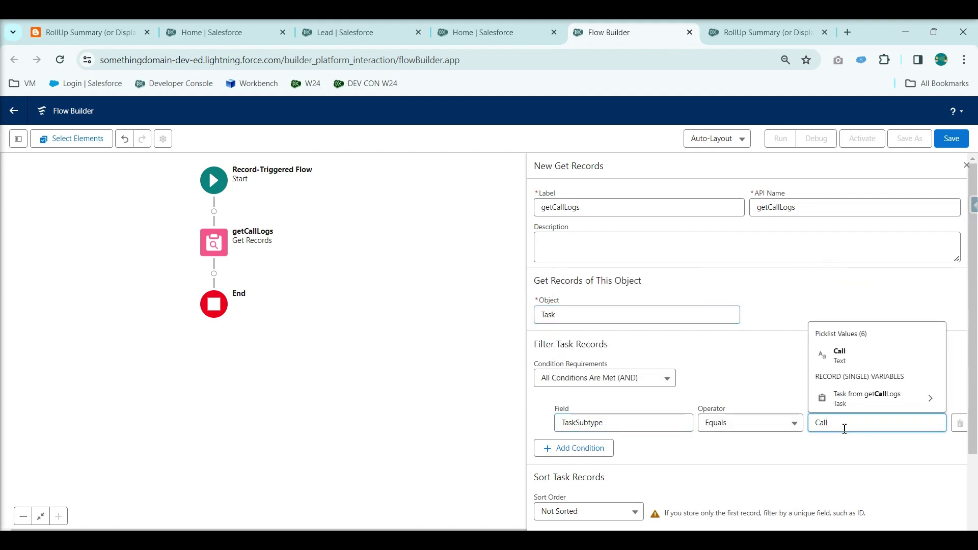
pyautogui.click(840, 352)
# Step: Check the second getCallLogs criterion in the tutorial post and add the filter condition WhoId Equals $Record > Name ID
pyautogui.click(83, 38)
pyautogui.click(386, 346)
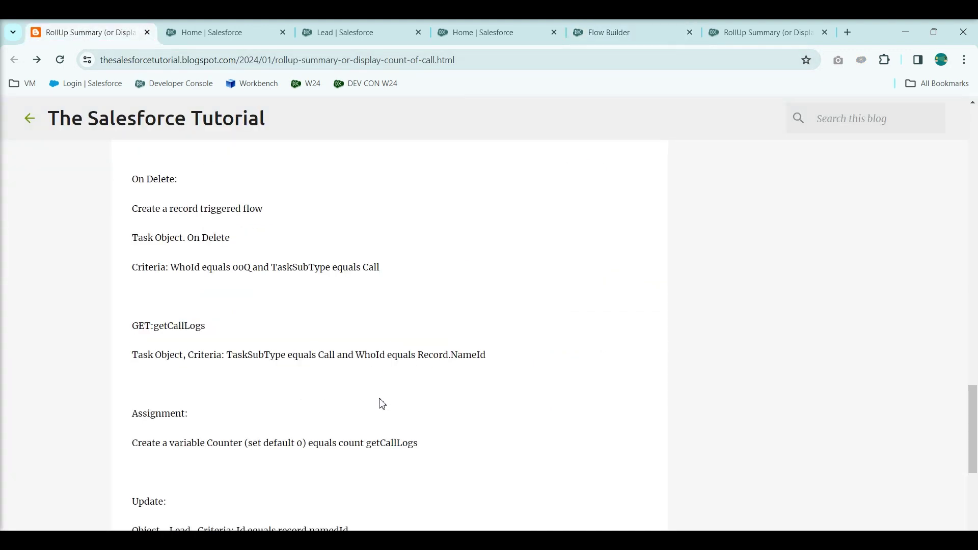
pyautogui.moveTo(342, 356); pyautogui.dragTo(504, 356)
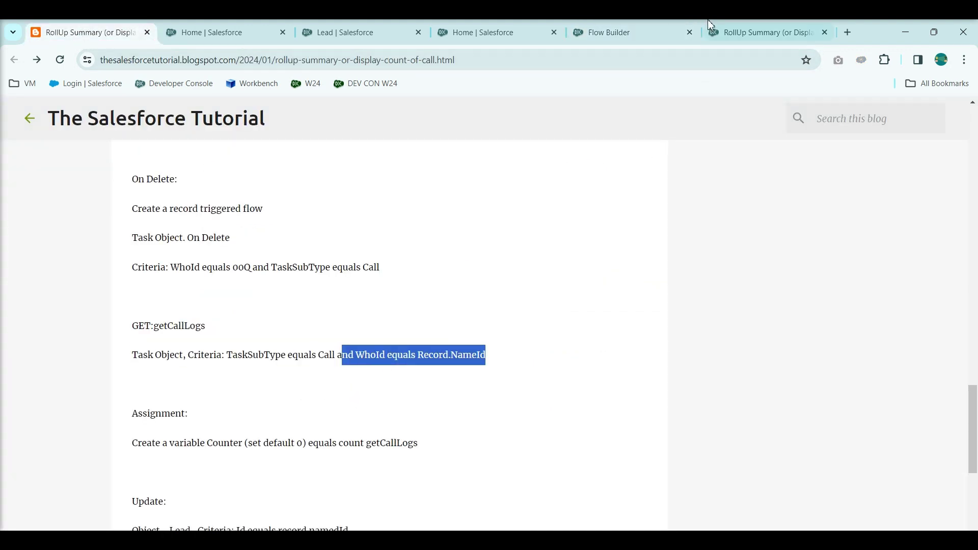
pyautogui.click(641, 35)
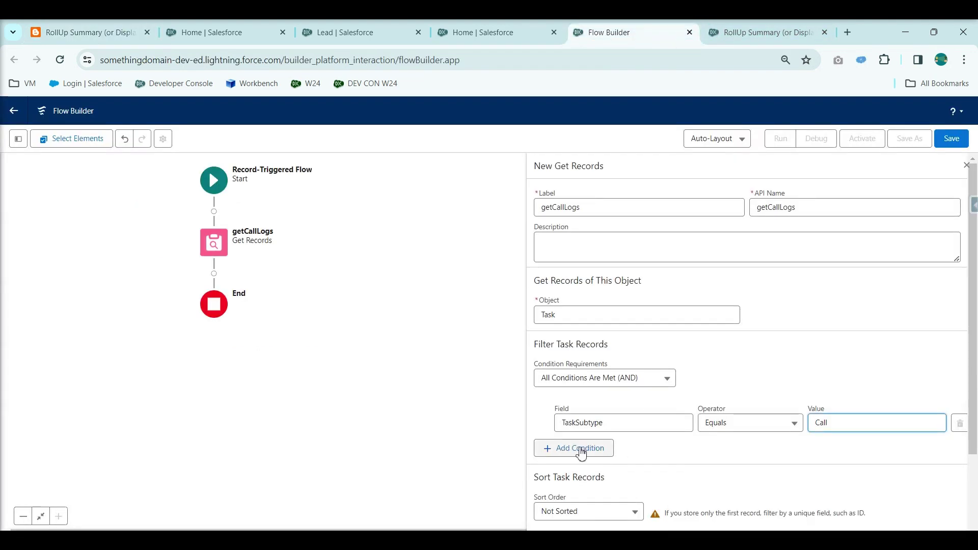
pyautogui.click(581, 451)
pyautogui.click(590, 458)
pyautogui.write('who')
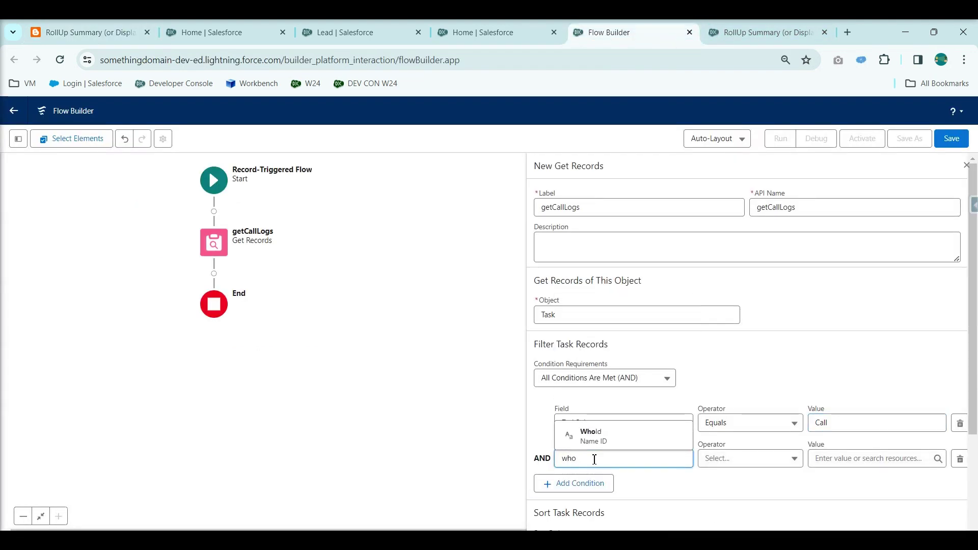
pyautogui.click(591, 437)
pyautogui.click(856, 460)
pyautogui.write('rec')
pyautogui.click(869, 439)
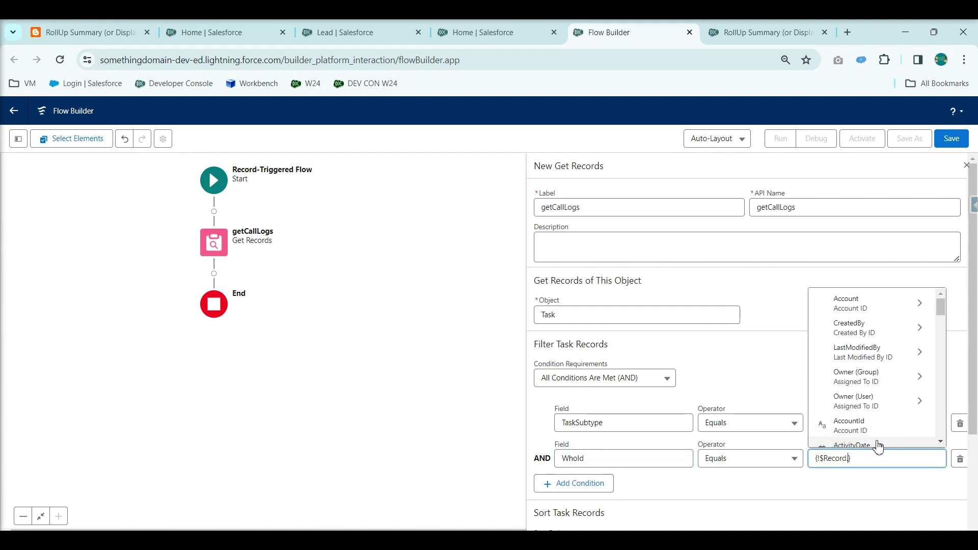
pyautogui.write('WhoI')
pyautogui.click(872, 434)
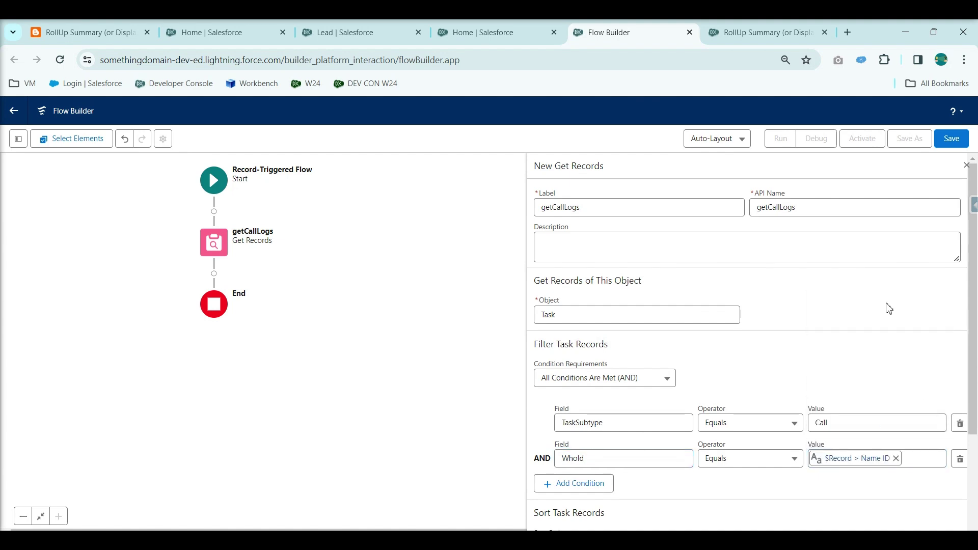
# Step: Read the Assignment instructions for the Counter variable in the tutorial post's On Delete section
pyautogui.hotkey('ctrl', '1')
pyautogui.click(549, 344)
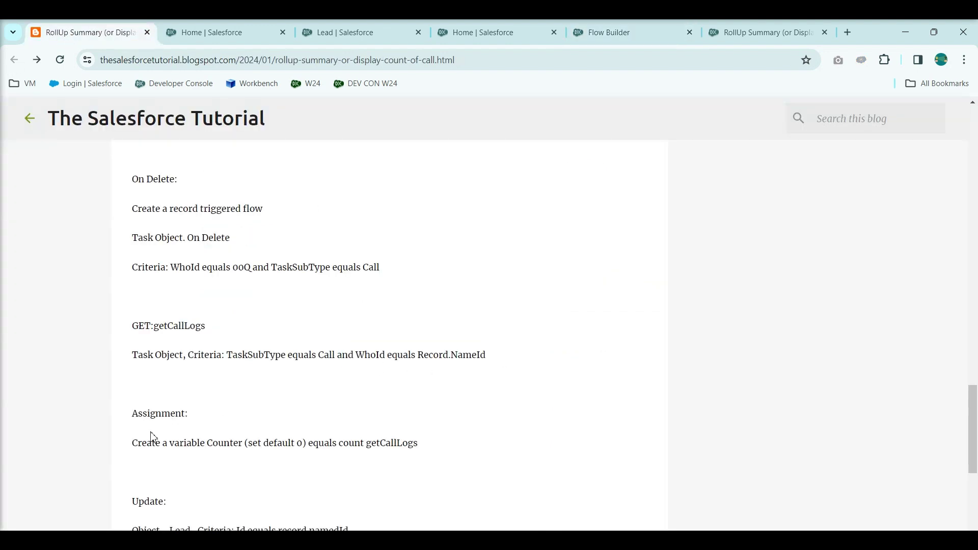
pyautogui.moveTo(131, 413); pyautogui.dragTo(240, 424)
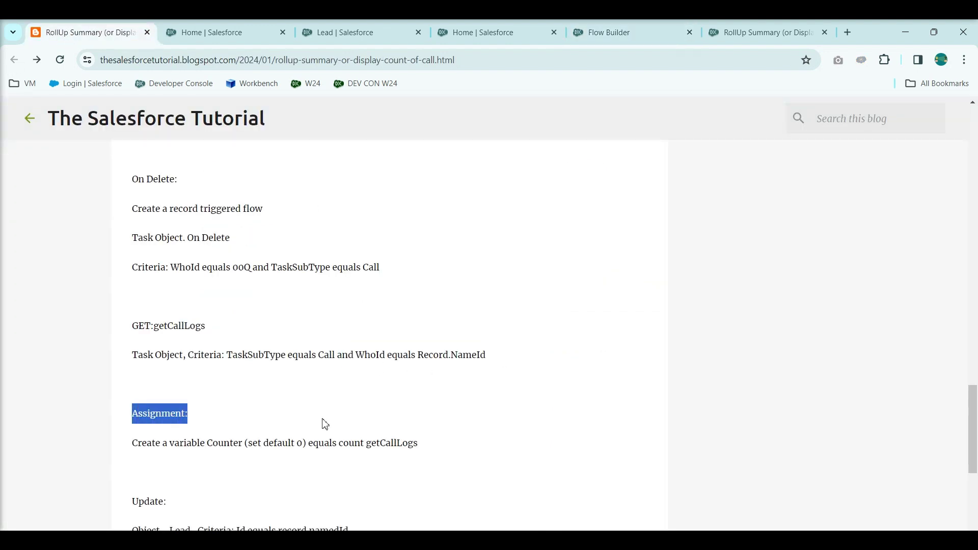
pyautogui.click(439, 457)
pyautogui.moveTo(174, 443); pyautogui.dragTo(334, 443)
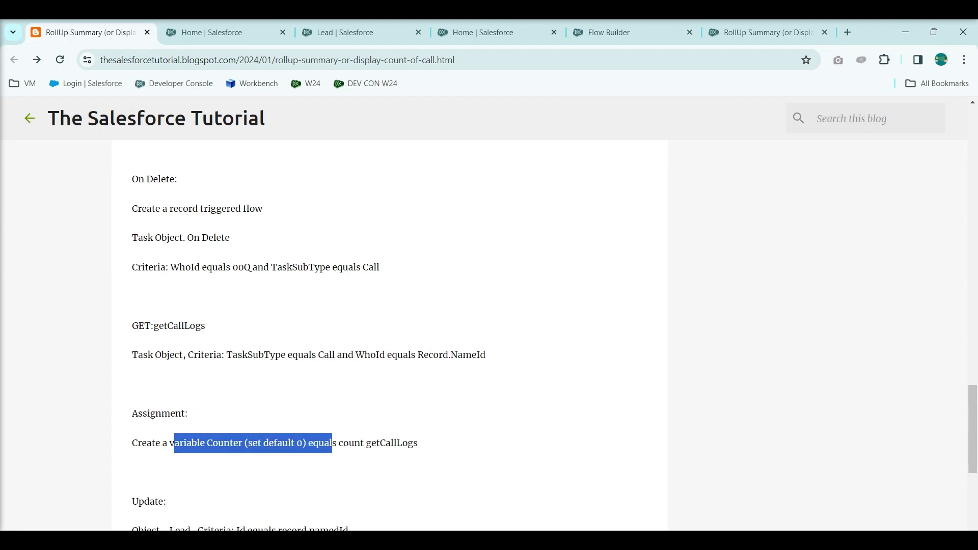
pyautogui.scroll(-1, 390, 331)
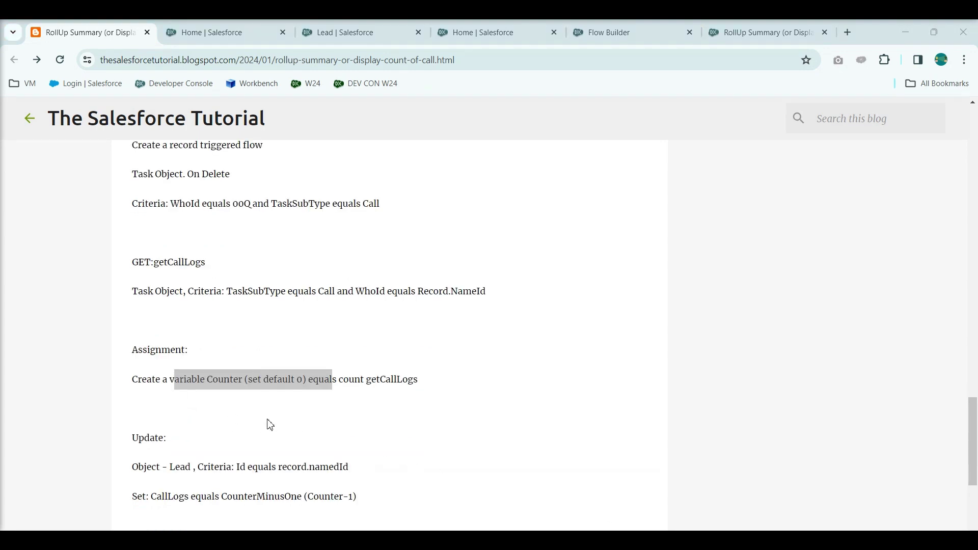
# Step: Return to the delete flow and set getCallLogs to store All records
pyautogui.click(613, 38)
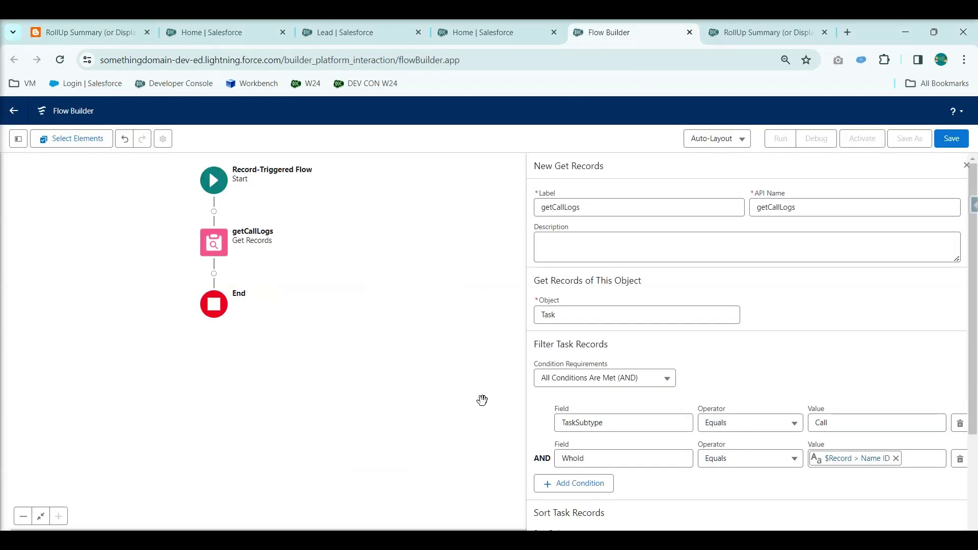
pyautogui.scroll(-3, 644, 419)
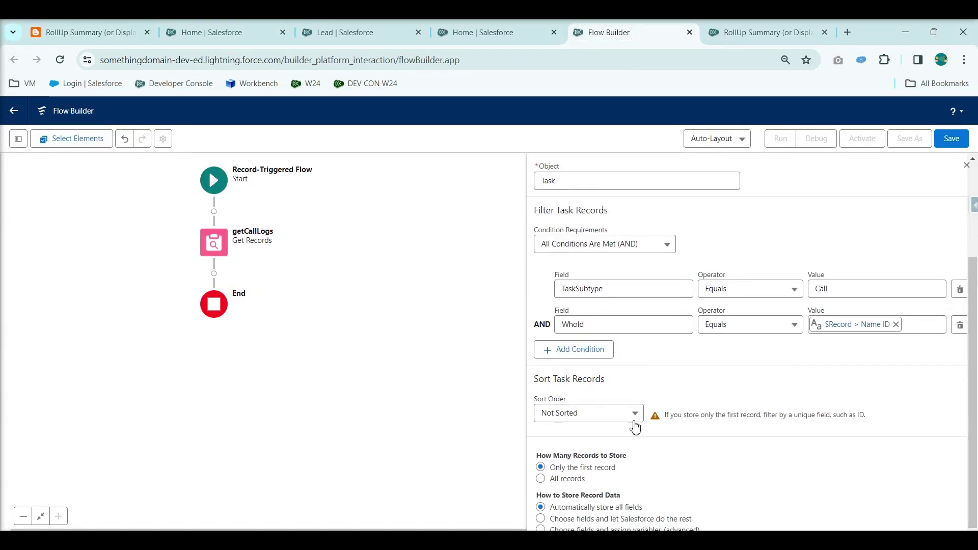
pyautogui.click(541, 479)
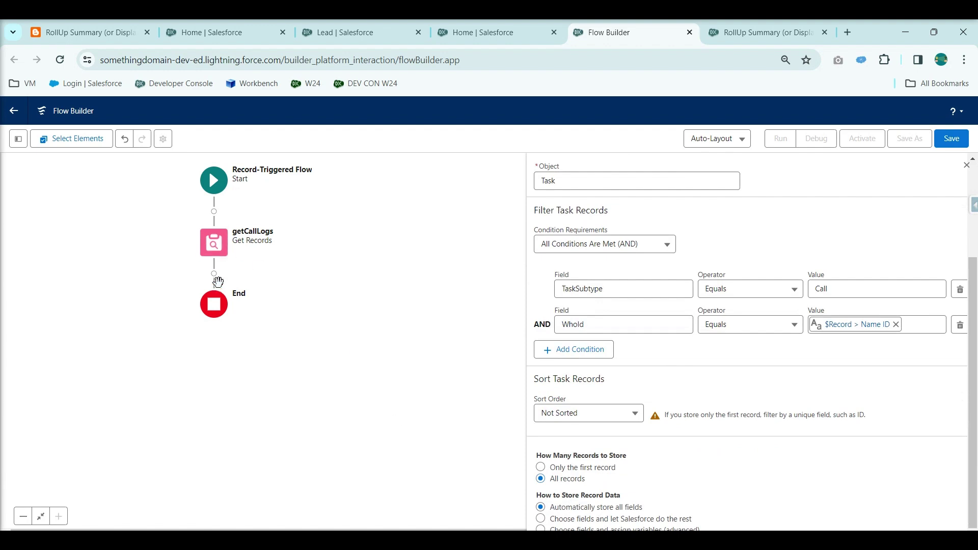
# Step: Add an Assignment element labelled Assign after the getCallLogs element
pyautogui.click(214, 274)
pyautogui.write('As')
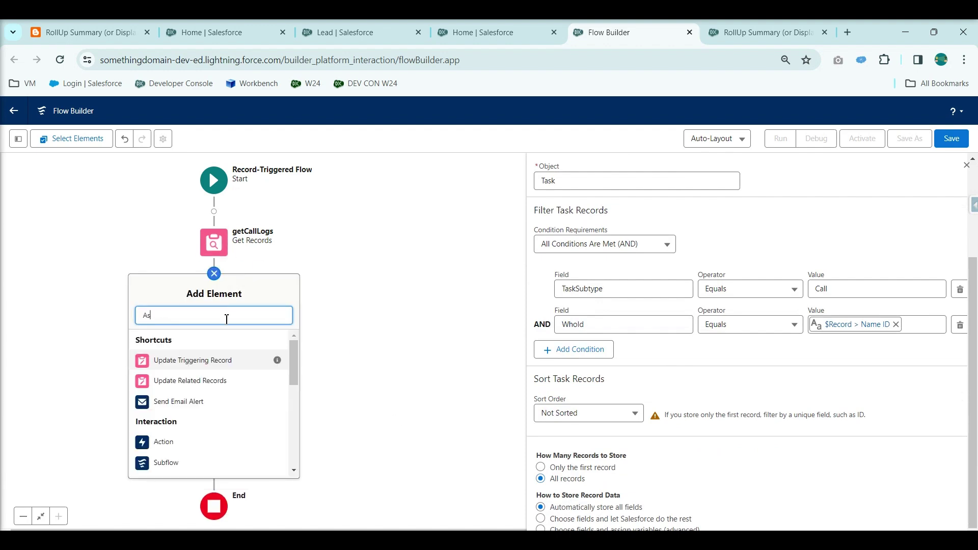
pyautogui.write('s')
pyautogui.press('Return')
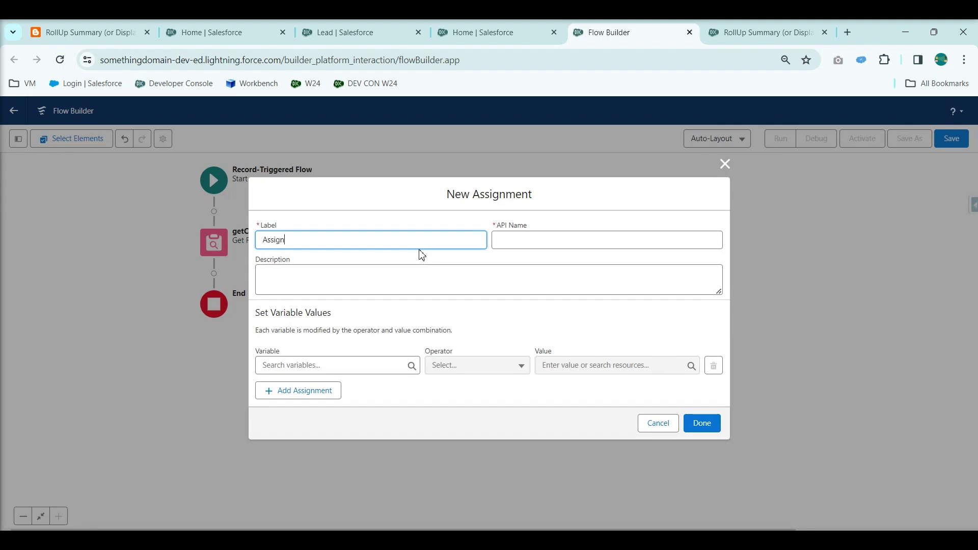
# Step: Start a new Variable resource for the assignment, named Counter, with data type Number
pyautogui.click(323, 365)
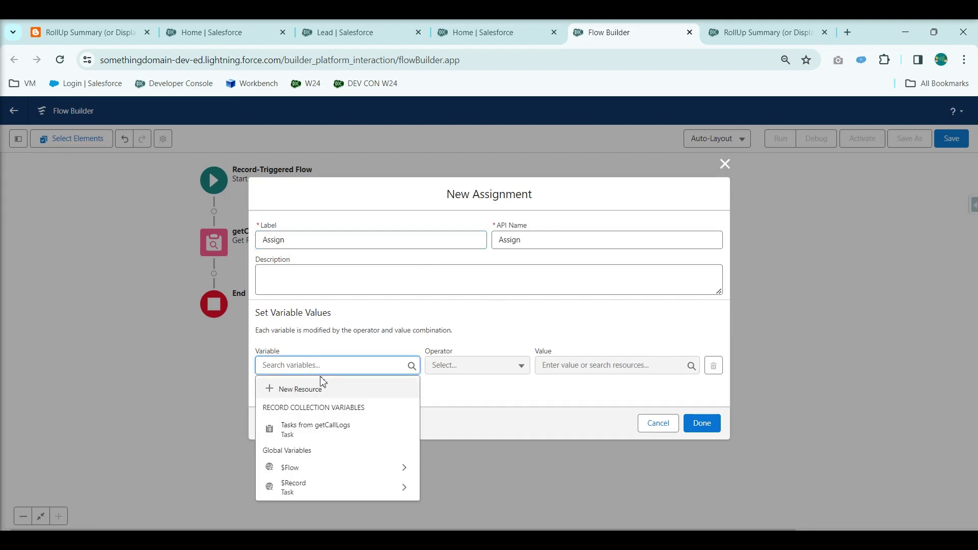
pyautogui.click(323, 384)
pyautogui.click(295, 269)
pyautogui.click(314, 287)
pyautogui.click(313, 301)
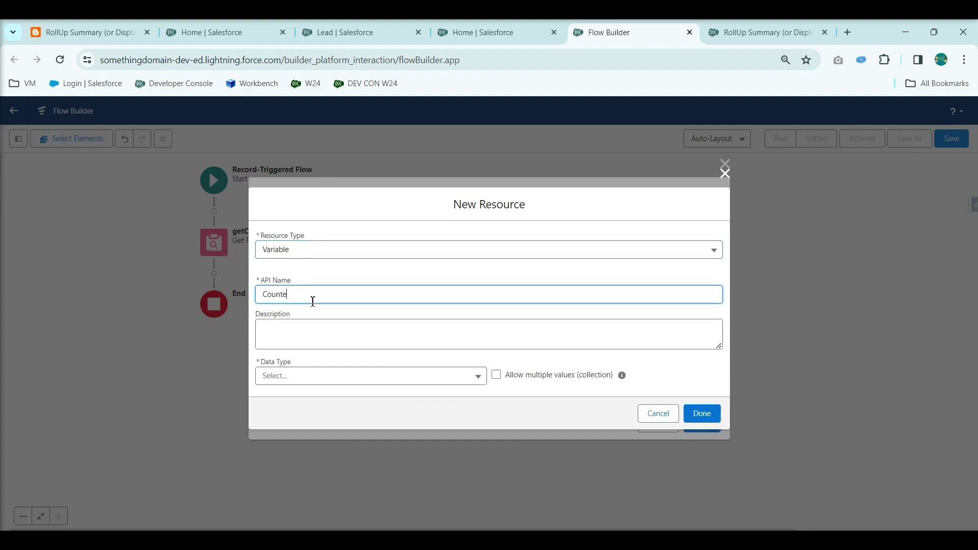
pyautogui.click(364, 377)
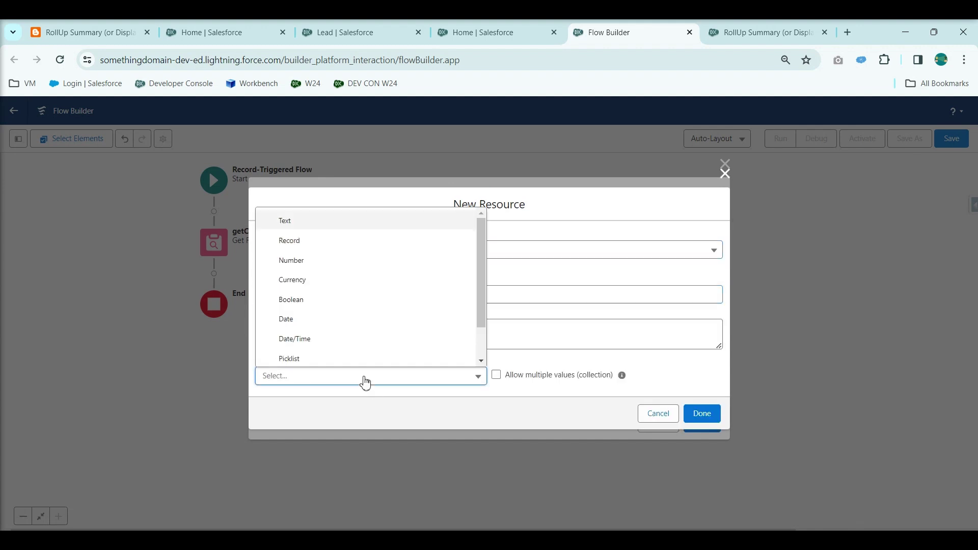
pyautogui.click(328, 260)
# Step: Set Counter's decimal places to 0 and default value to 0, and finish creating the variable
pyautogui.click(270, 363)
pyautogui.press('BackSpace')
pyautogui.write('0')
pyautogui.click(301, 391)
pyautogui.write('0')
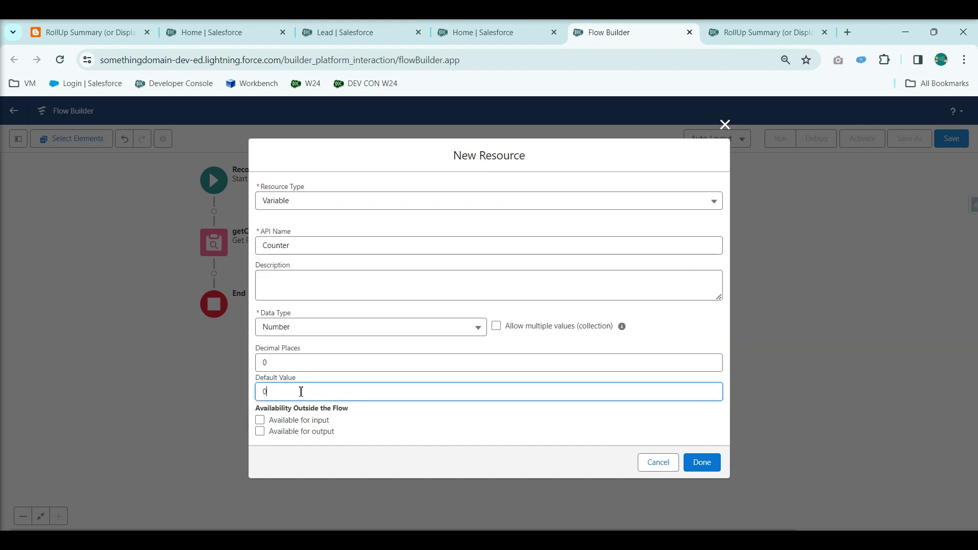
pyautogui.click(492, 428)
pyautogui.click(717, 461)
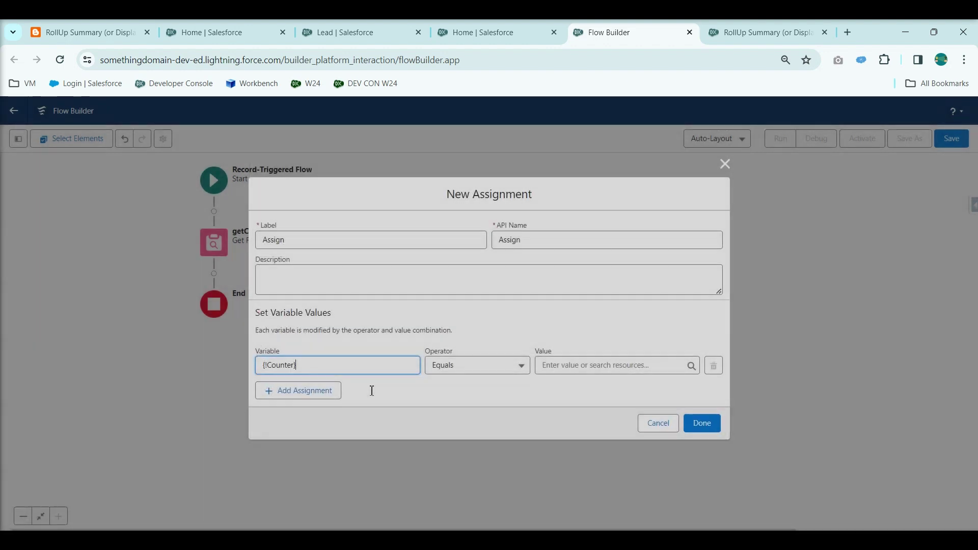
# Step: Set the assignment to Counter Equals Count getCallLogs and save the Assign element
pyautogui.click(461, 366)
pyautogui.click(468, 445)
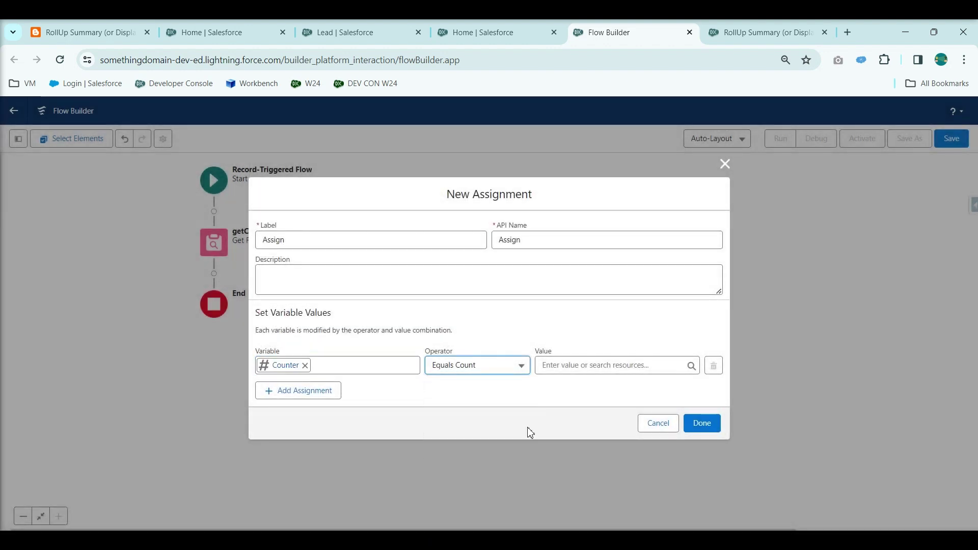
pyautogui.click(588, 367)
pyautogui.click(611, 431)
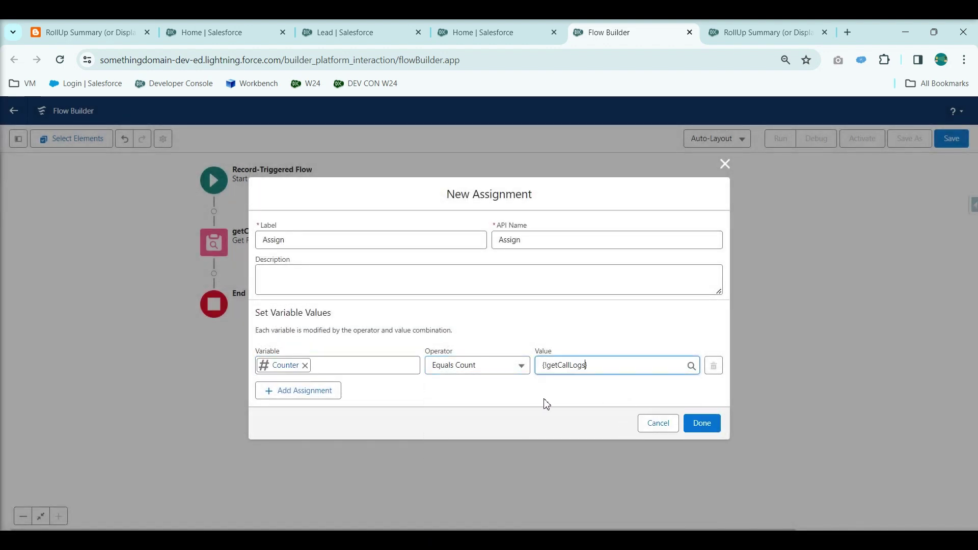
pyautogui.click(715, 429)
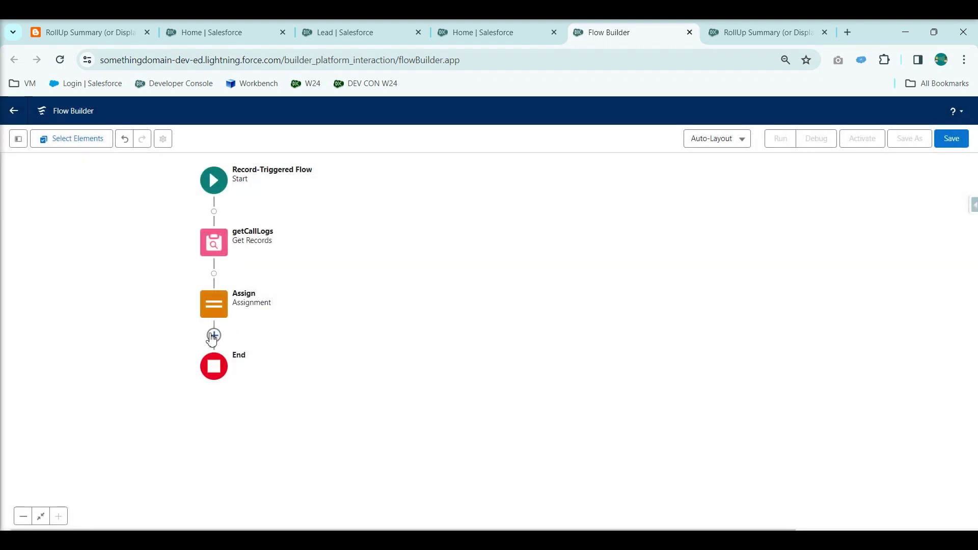
# Step: Add an Update Records element labelled Update Lead Field after the Assign element
pyautogui.click(213, 335)
pyautogui.write('update')
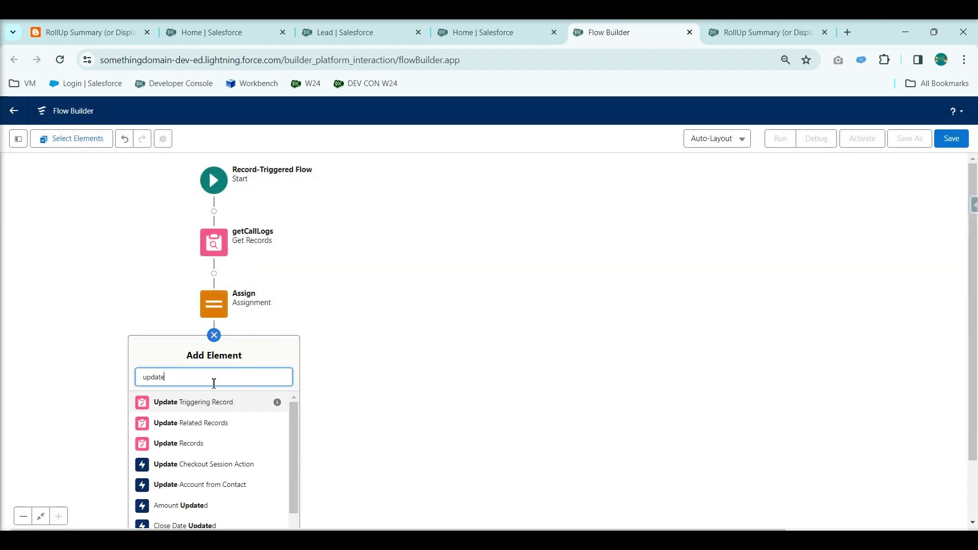
pyautogui.click(210, 447)
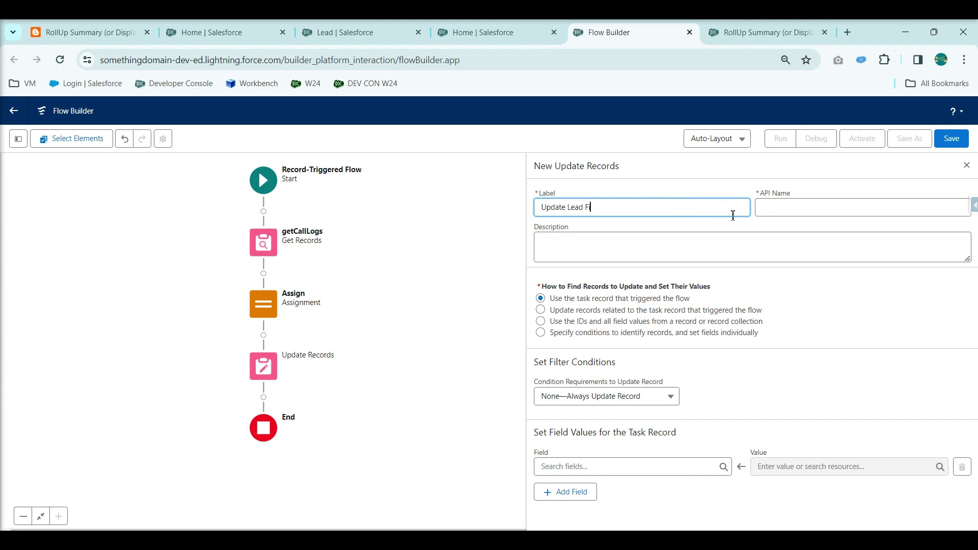
pyautogui.click(583, 342)
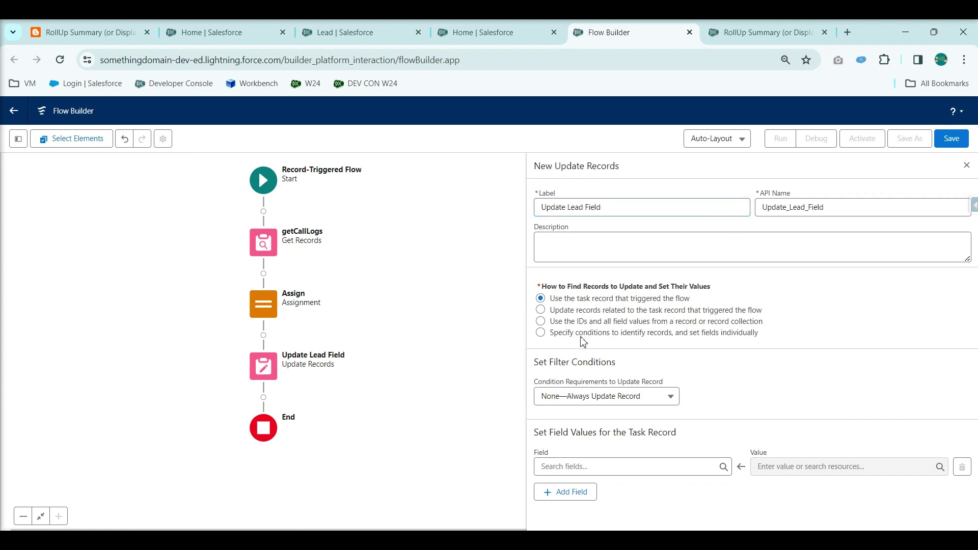
# Step: Have Update Lead Field find records by specified conditions, with Lead as the object to update
pyautogui.click(540, 334)
pyautogui.click(581, 397)
pyautogui.write('Lead')
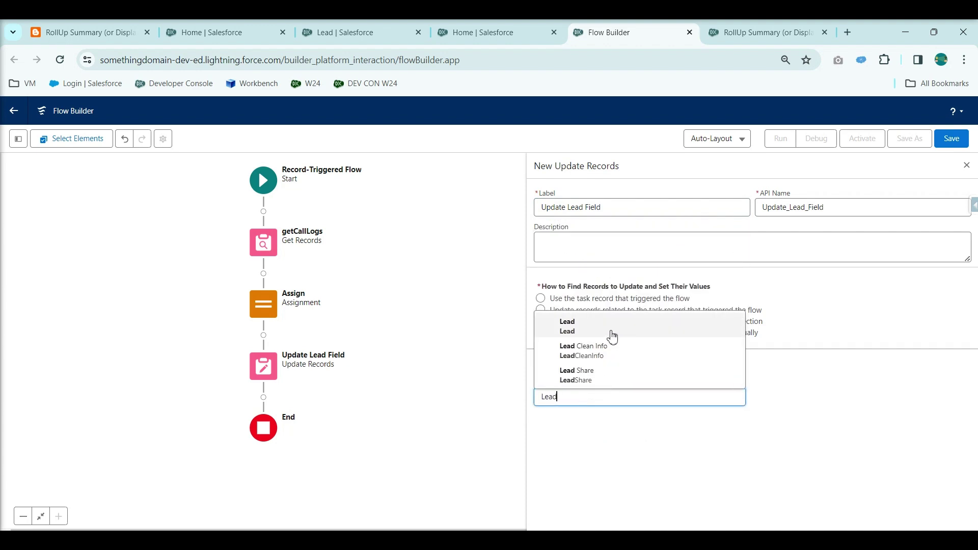
pyautogui.click(610, 336)
# Step: Set the Lead filter condition's field to Id with the Equals operator
pyautogui.scroll(-2, 569, 393)
pyautogui.click(600, 411)
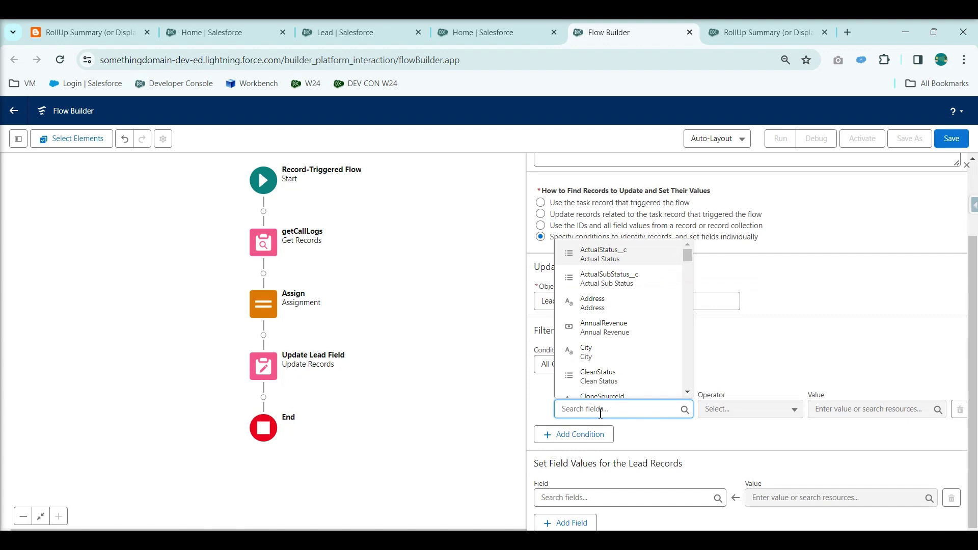
pyautogui.write('Id')
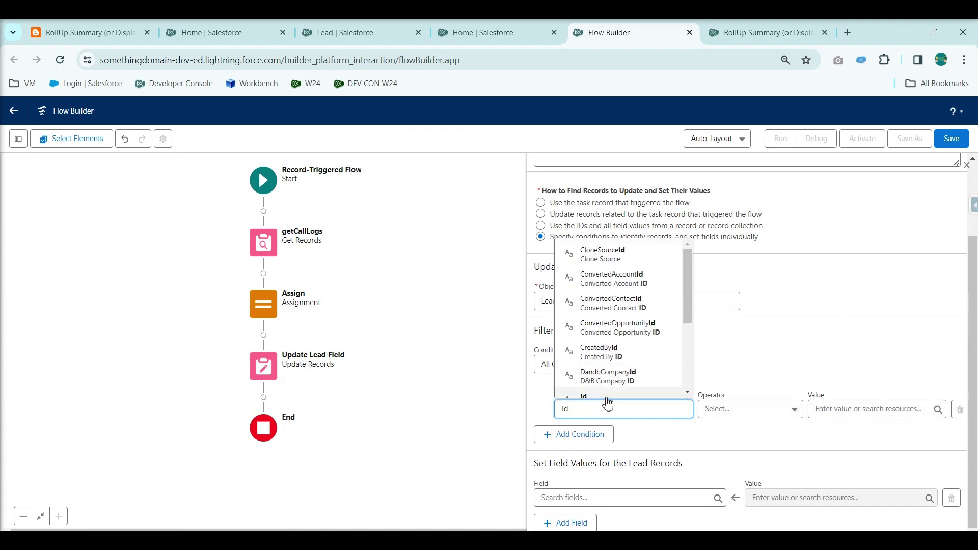
pyautogui.click(607, 393)
pyautogui.click(756, 373)
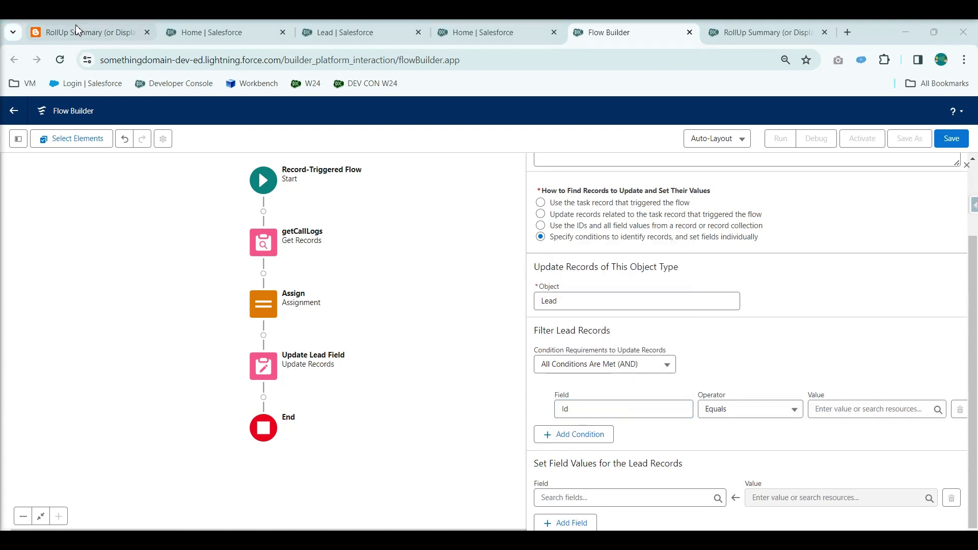
# Step: Check the blog's update criteria and set the Id condition's value to $Record > Name ID (WhoId)
pyautogui.click(86, 44)
pyautogui.scroll(-4, 247, 341)
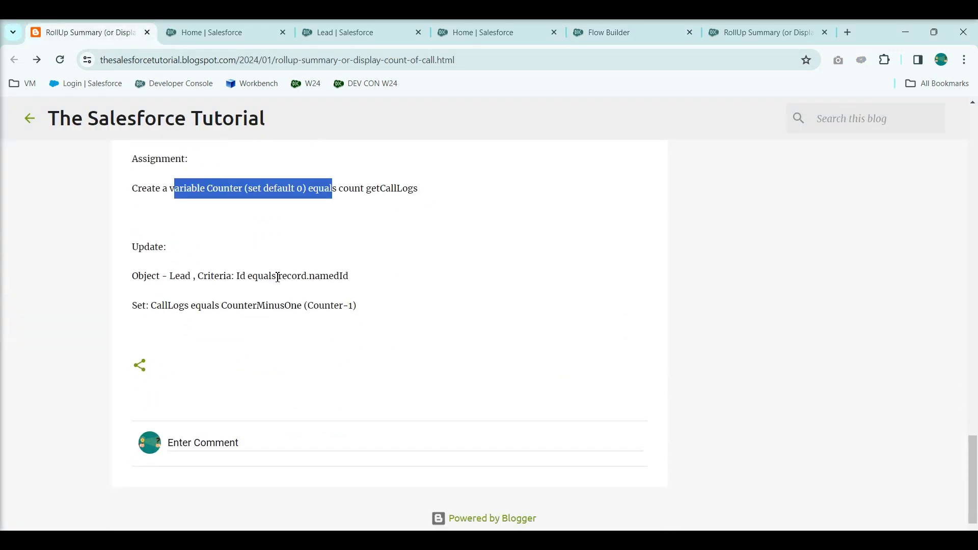
pyautogui.click(734, 34)
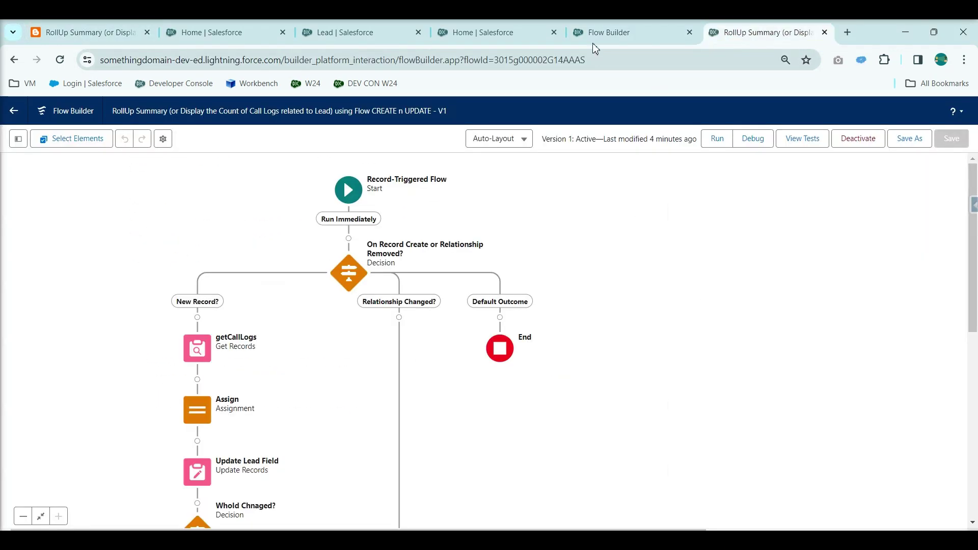
pyautogui.click(626, 32)
pyautogui.click(867, 409)
pyautogui.write('$Rec')
pyautogui.click(856, 386)
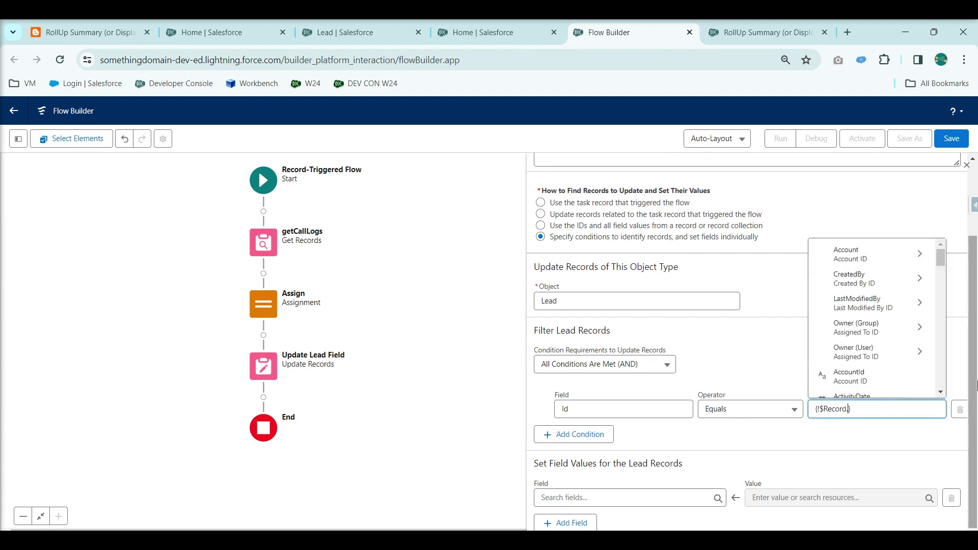
pyautogui.write('Who')
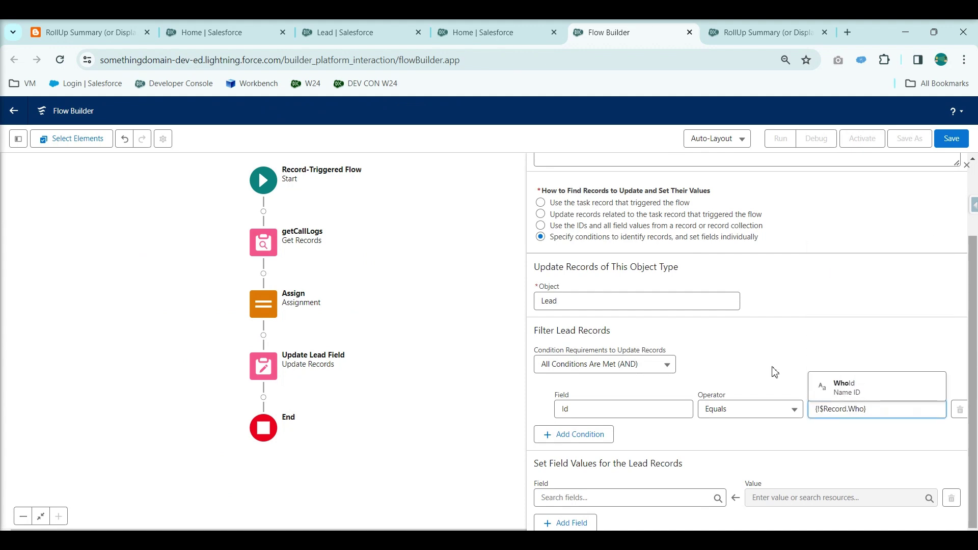
pyautogui.click(856, 387)
# Step: Check the blog's Set instruction, choose Logs_Count__c as the Lead field to set, and start a new resource for its value
pyautogui.click(36, 27)
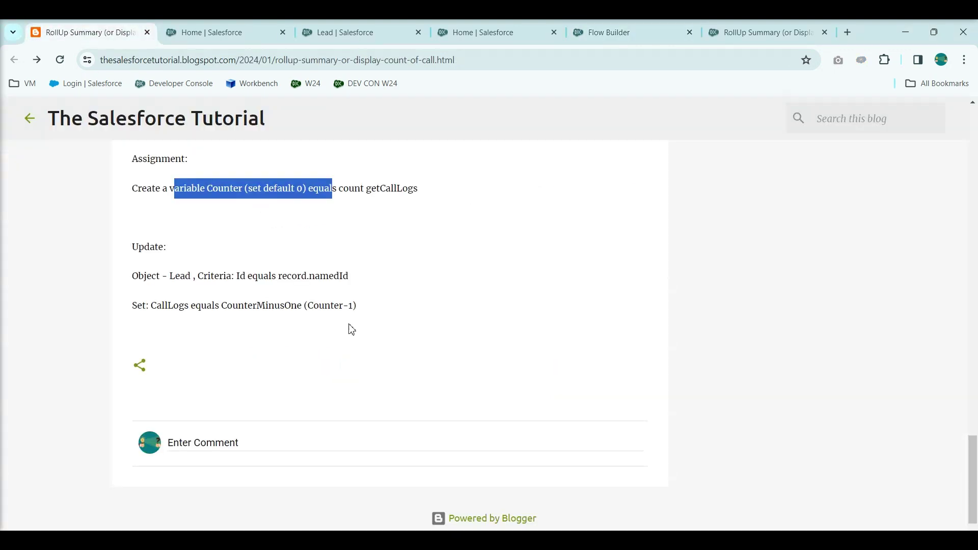
pyautogui.moveTo(148, 306); pyautogui.dragTo(325, 306)
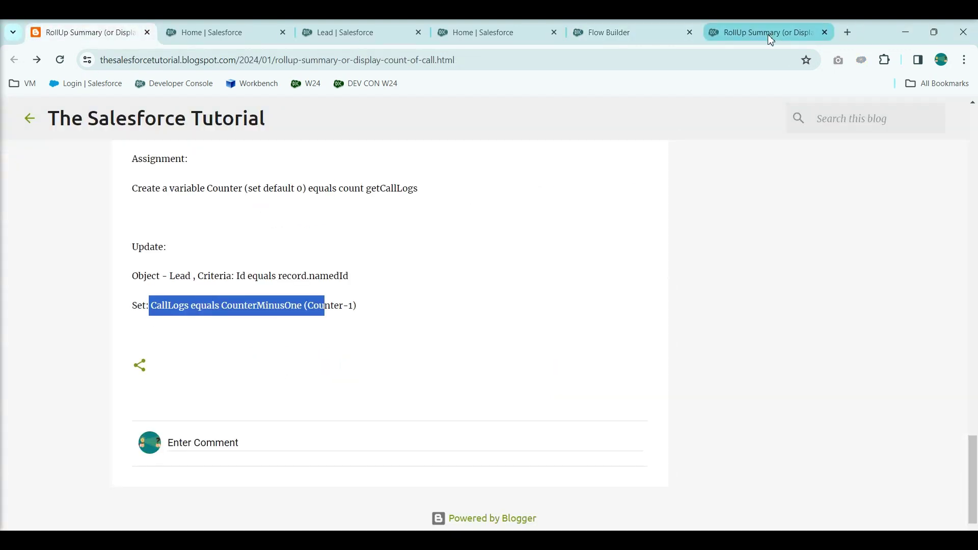
pyautogui.click(593, 33)
pyautogui.click(592, 498)
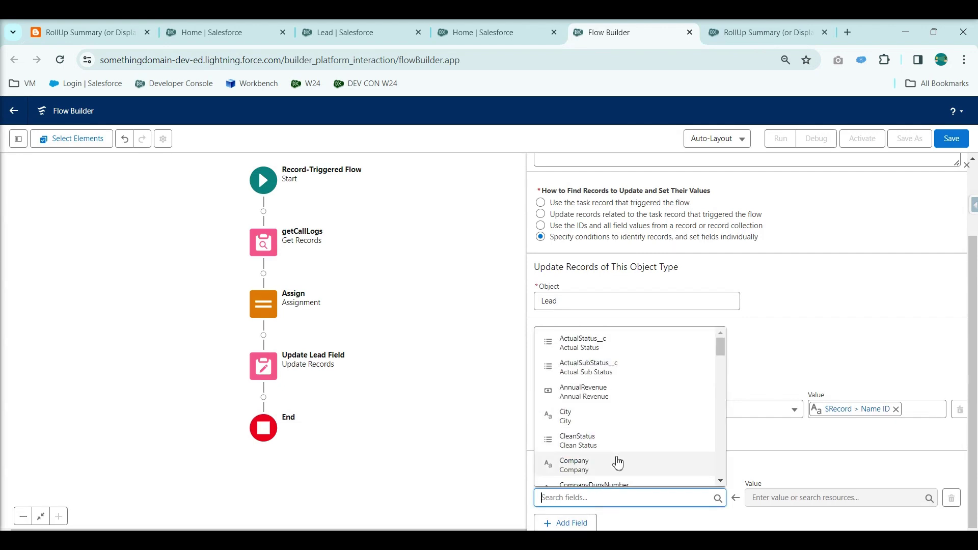
pyautogui.write('log')
pyautogui.click(600, 488)
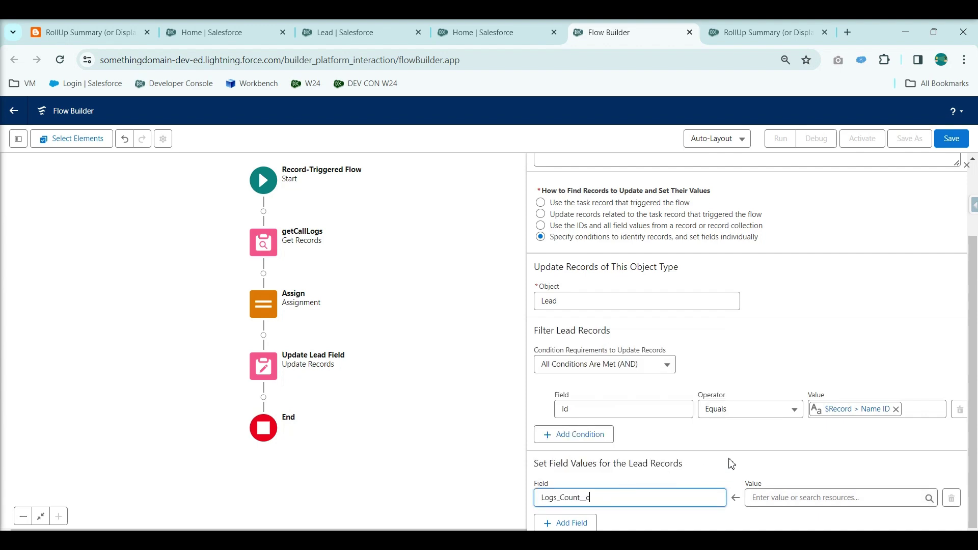
pyautogui.click(803, 495)
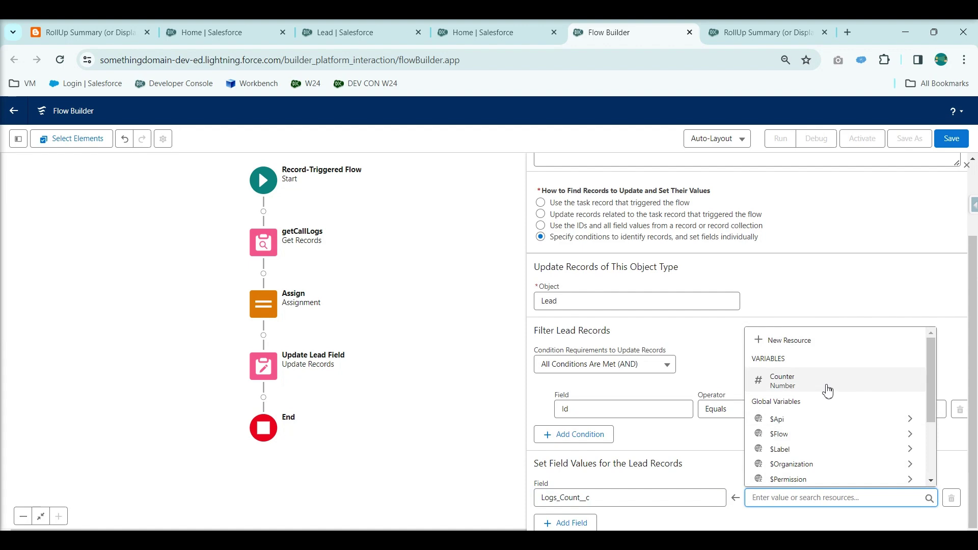
pyautogui.click(804, 342)
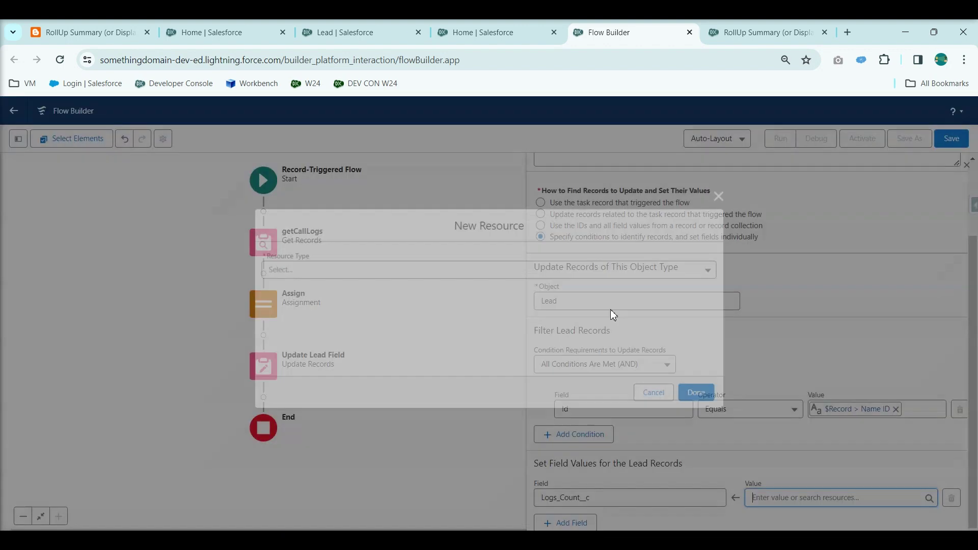
pyautogui.click(313, 272)
pyautogui.click(305, 295)
pyautogui.click(304, 295)
pyautogui.write('CounterMinusO')
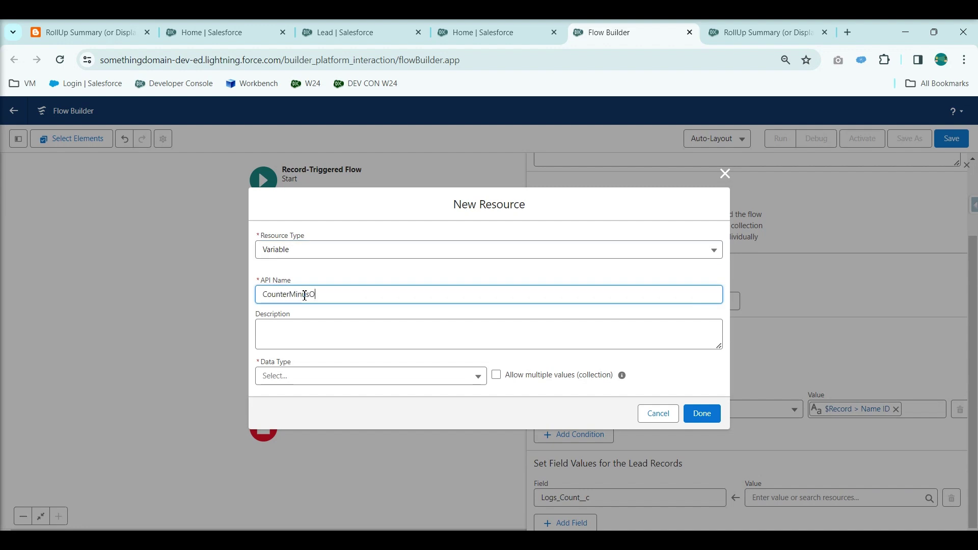
pyautogui.click(289, 377)
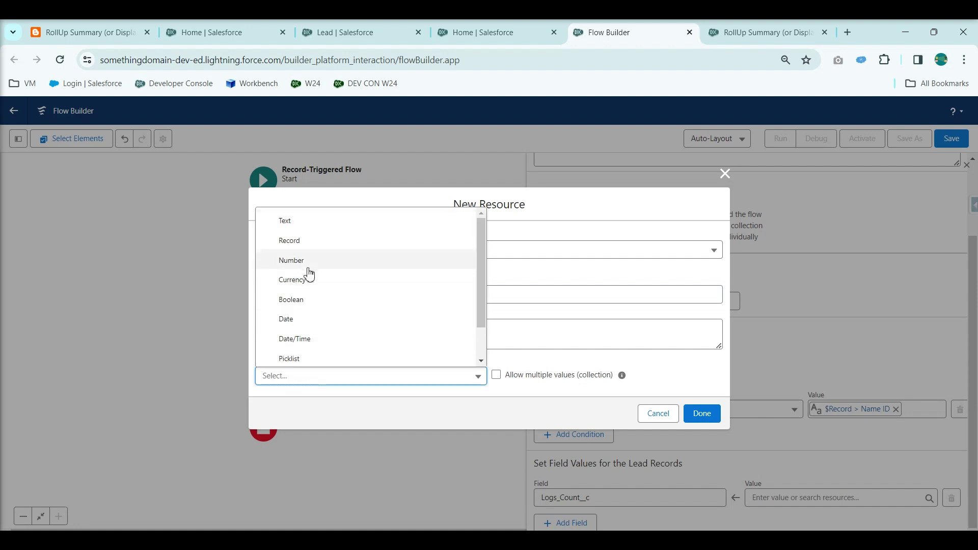
pyautogui.click(309, 260)
pyautogui.click(274, 361)
pyautogui.press('BackSpace')
pyautogui.write('0')
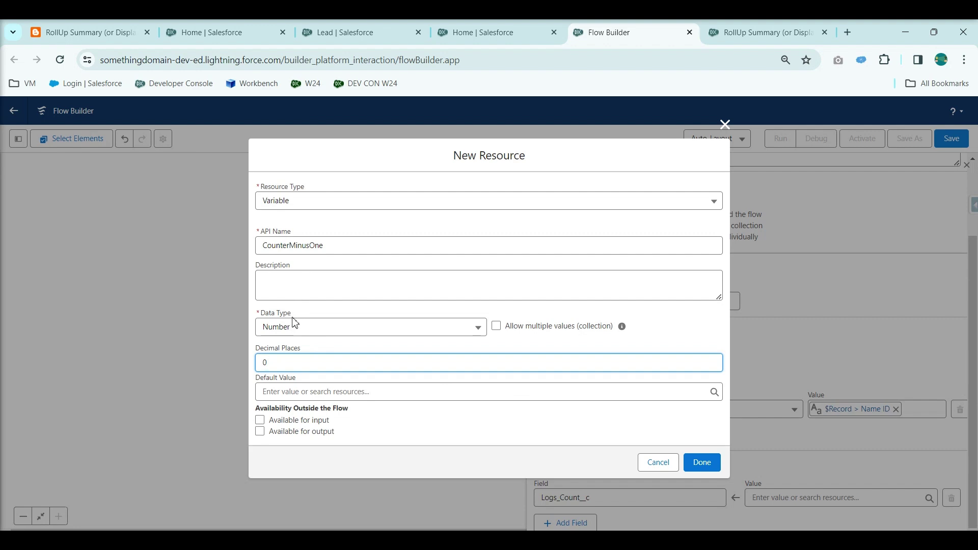
# Step: Make the new resource a Formula named CounterMinusOne with data type Number and 0 decimal places
pyautogui.click(299, 204)
pyautogui.click(307, 278)
pyautogui.click(294, 241)
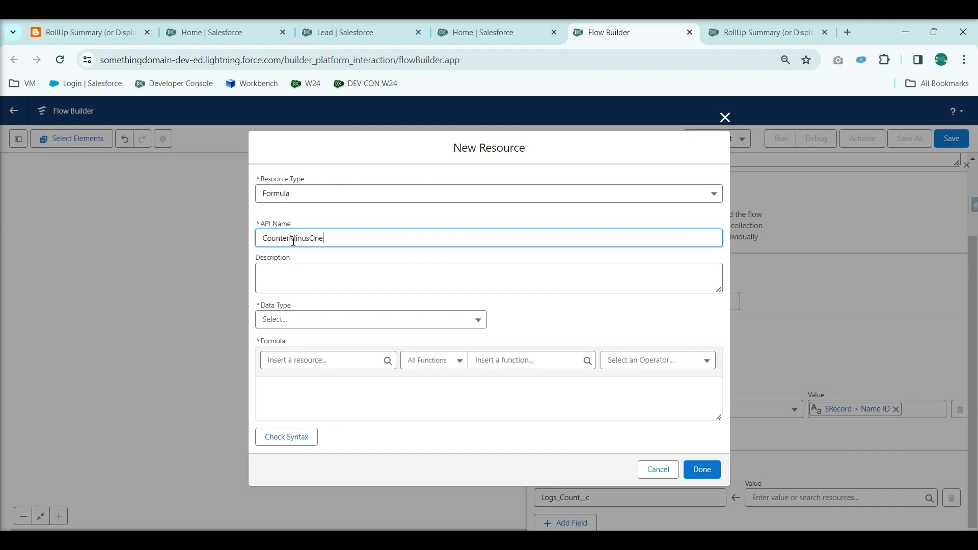
pyautogui.click(339, 270)
pyautogui.click(290, 320)
pyautogui.click(289, 363)
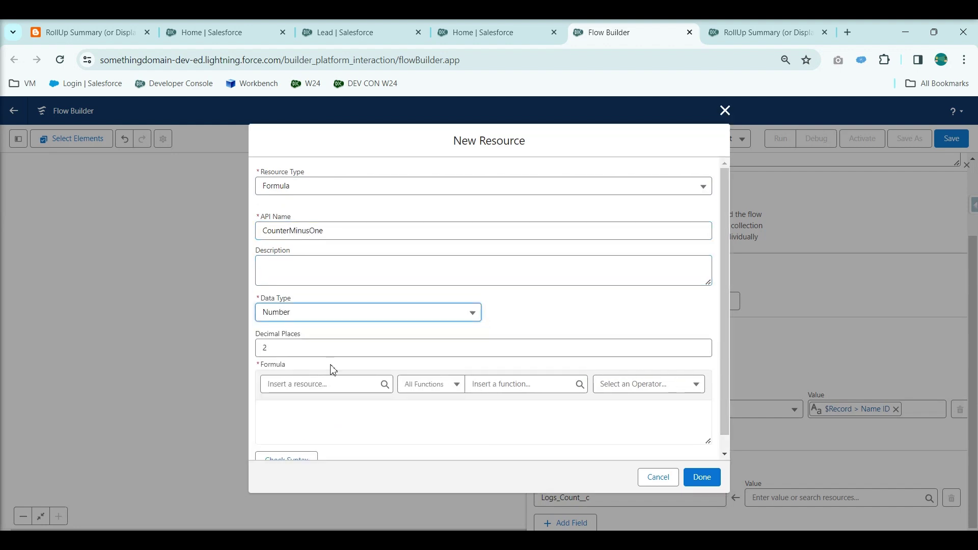
pyautogui.press('Tab')
pyautogui.write('0')
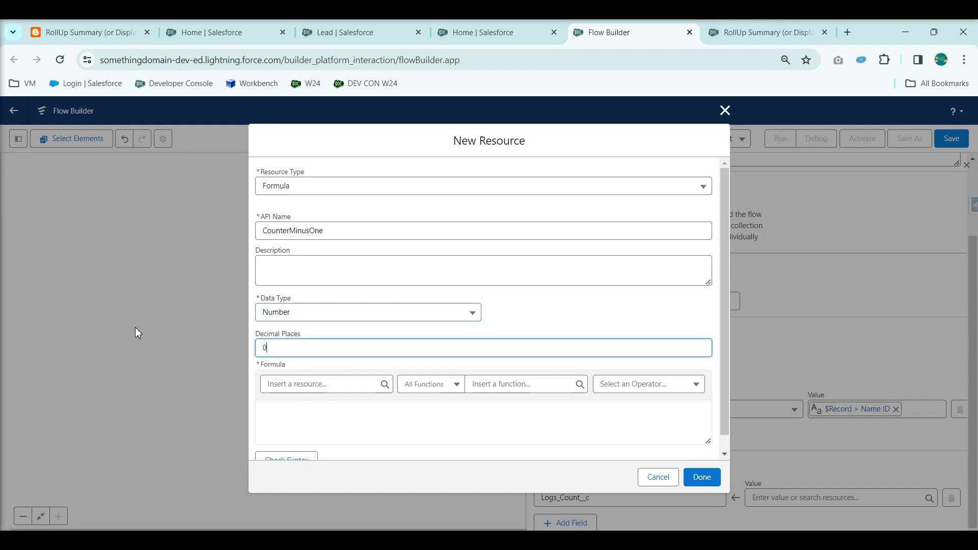
# Step: Enter the formula {!Counter}-1 for CounterMinusOne and finish creating the resource
pyautogui.click(306, 385)
pyautogui.scroll(-1, 320, 347)
pyautogui.click(308, 316)
pyautogui.click(323, 416)
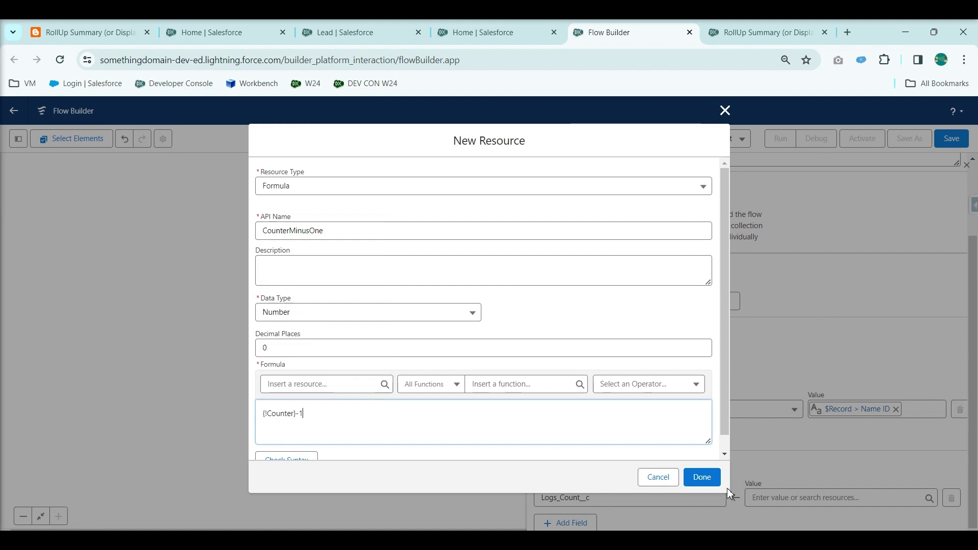
pyautogui.click(706, 478)
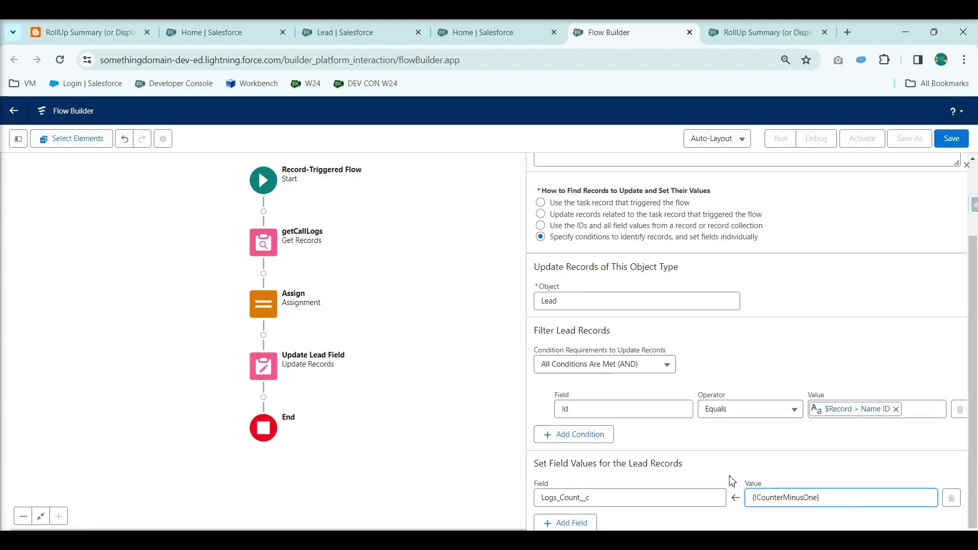
# Step: Start saving the flow and fill in its label with the post title copied from the blog
pyautogui.click(951, 138)
pyautogui.click(65, 34)
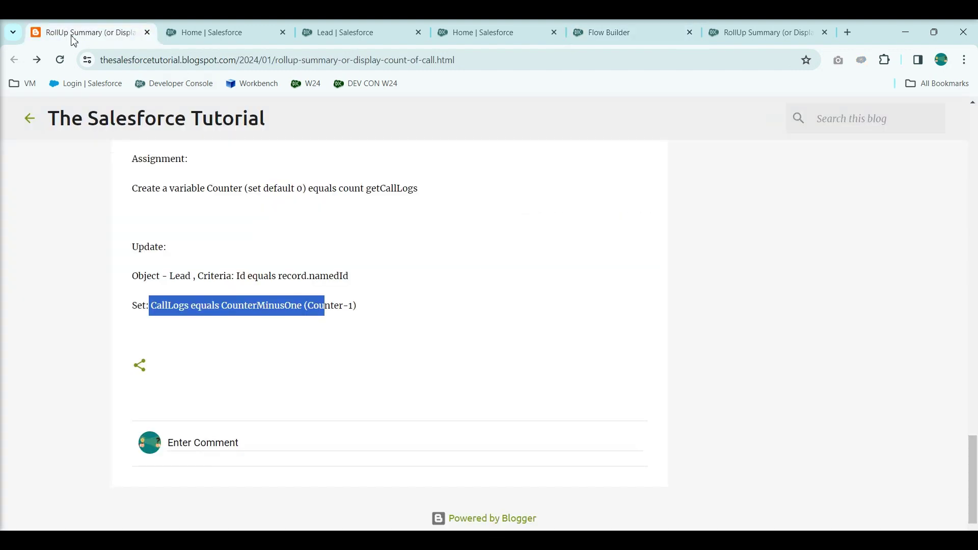
pyautogui.scroll(20, 356, 280)
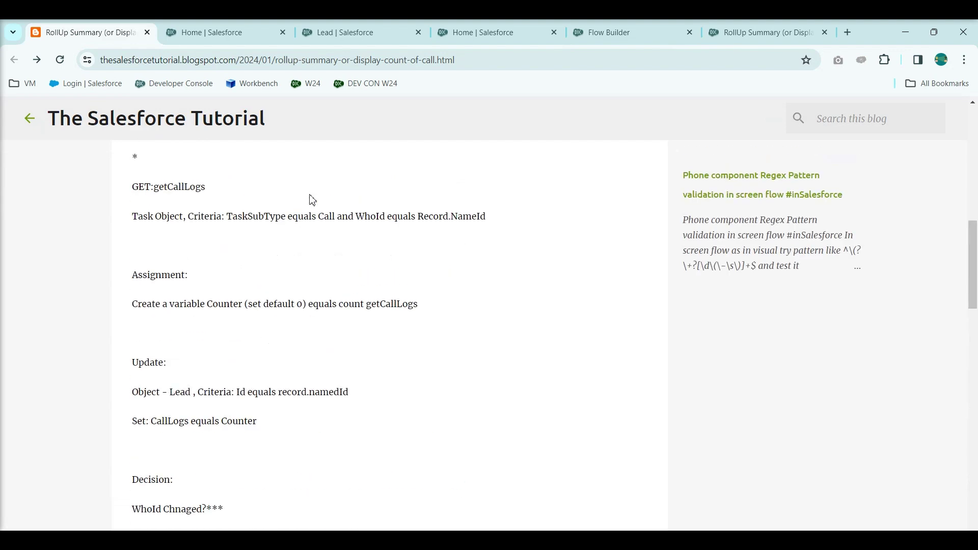
pyautogui.moveTo(339, 205); pyautogui.dragTo(96, 163)
pyautogui.hotkey('ctrl', 'c')
pyautogui.click(631, 33)
pyautogui.click(440, 276)
pyautogui.hotkey('ctrl', 'v')
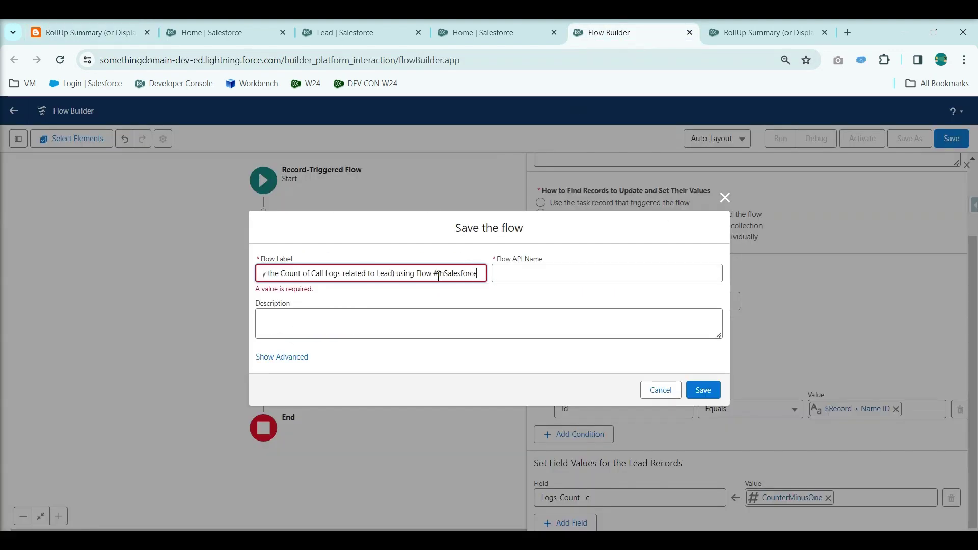
# Step: Replace the hashtag ending the flow label with DELETE, fill in the API name, and save and activate the flow
pyautogui.moveTo(436, 277); pyautogui.dragTo(564, 266)
pyautogui.write('DELETE')
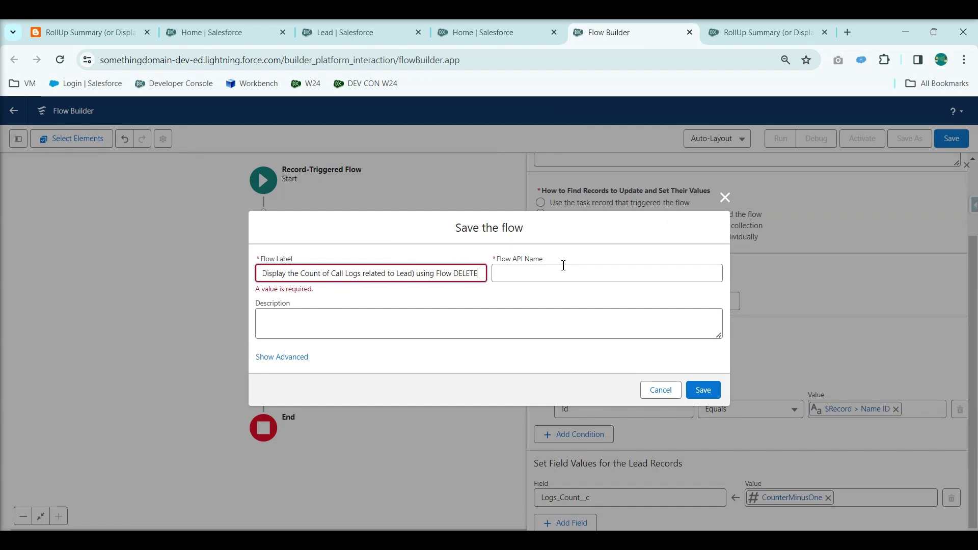
pyautogui.click(583, 278)
pyautogui.click(703, 385)
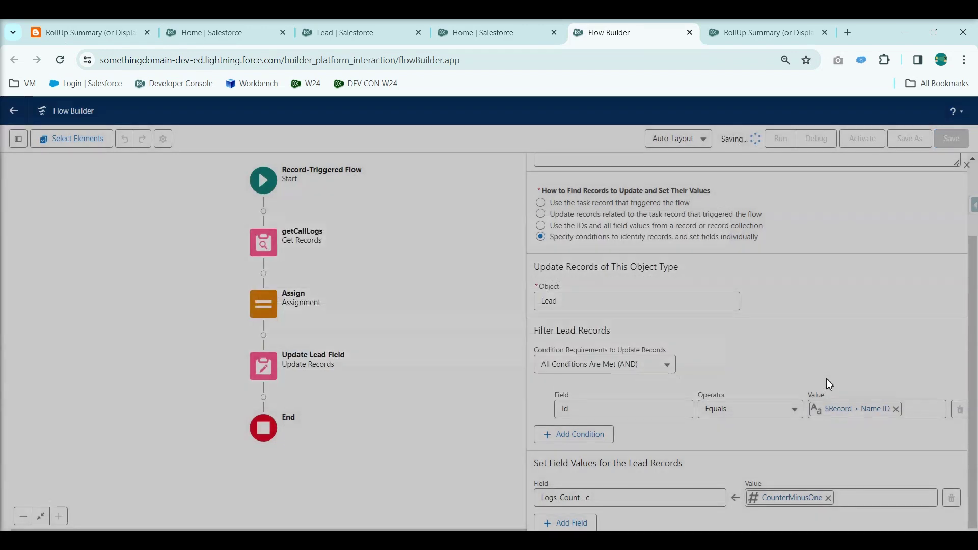
pyautogui.click(861, 138)
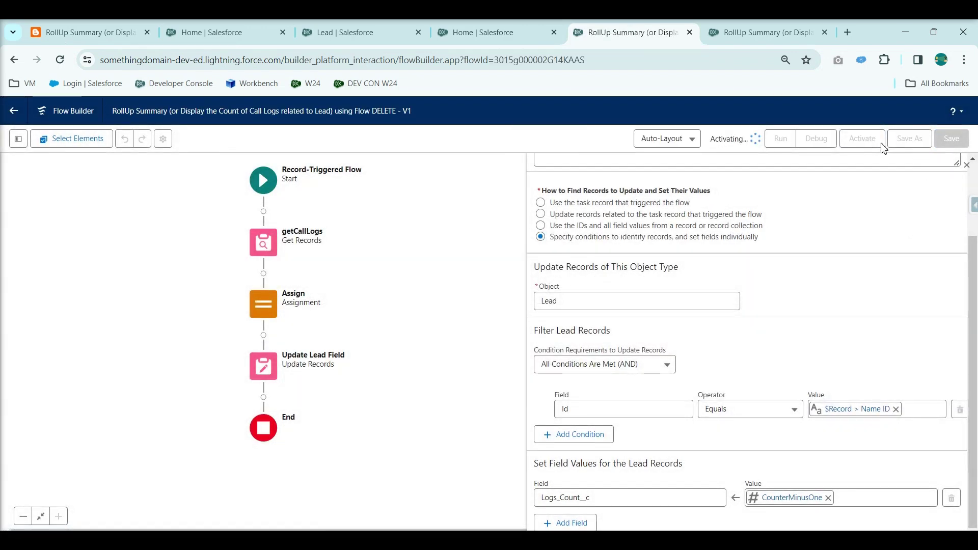
# Step: Switch to the Salesforce Setup home page and open the App Launcher
pyautogui.click(477, 32)
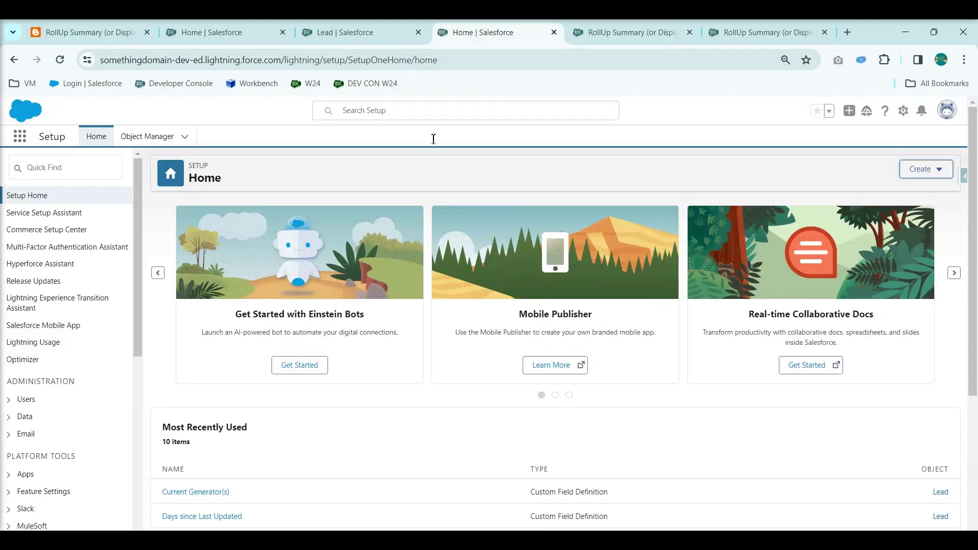
pyautogui.click(18, 143)
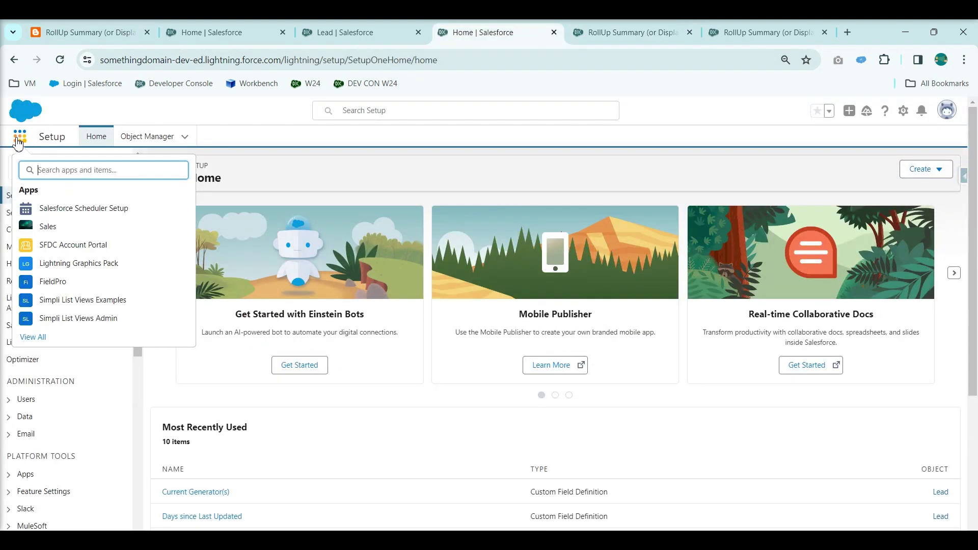